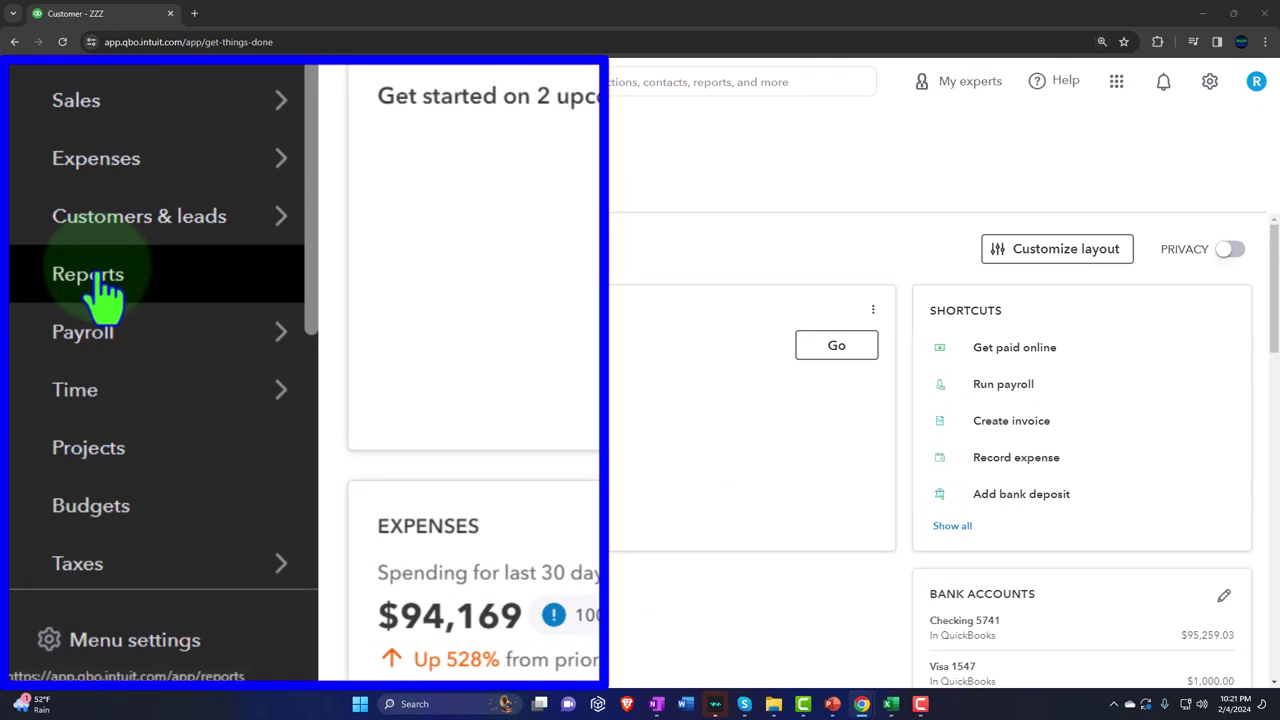
Go to the Reports page and open the favorite Balance Sheet, Profit and Loss, and Trial Balance reports in separate new tabs.
{"action": "left_click", "coordinate": [97, 285]}
{"action": "mouse_move", "coordinate": [290, 155]}
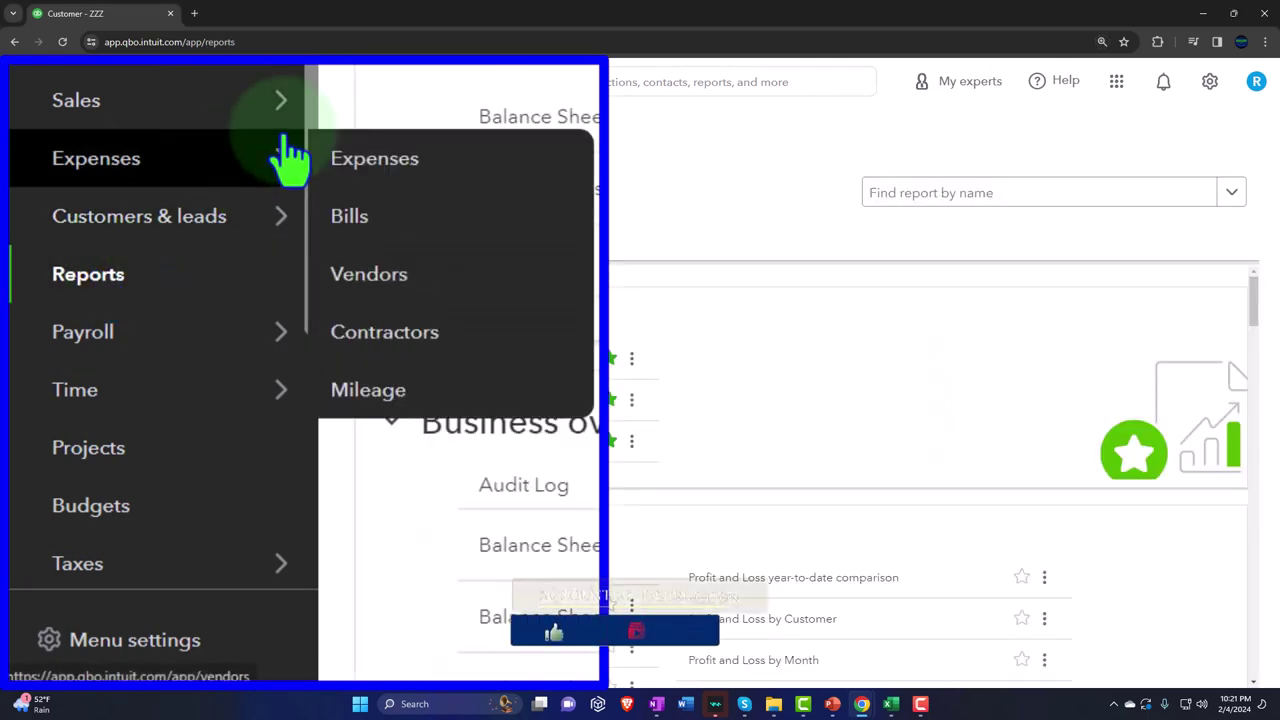
{"action": "right_click", "coordinate": [292, 362]}
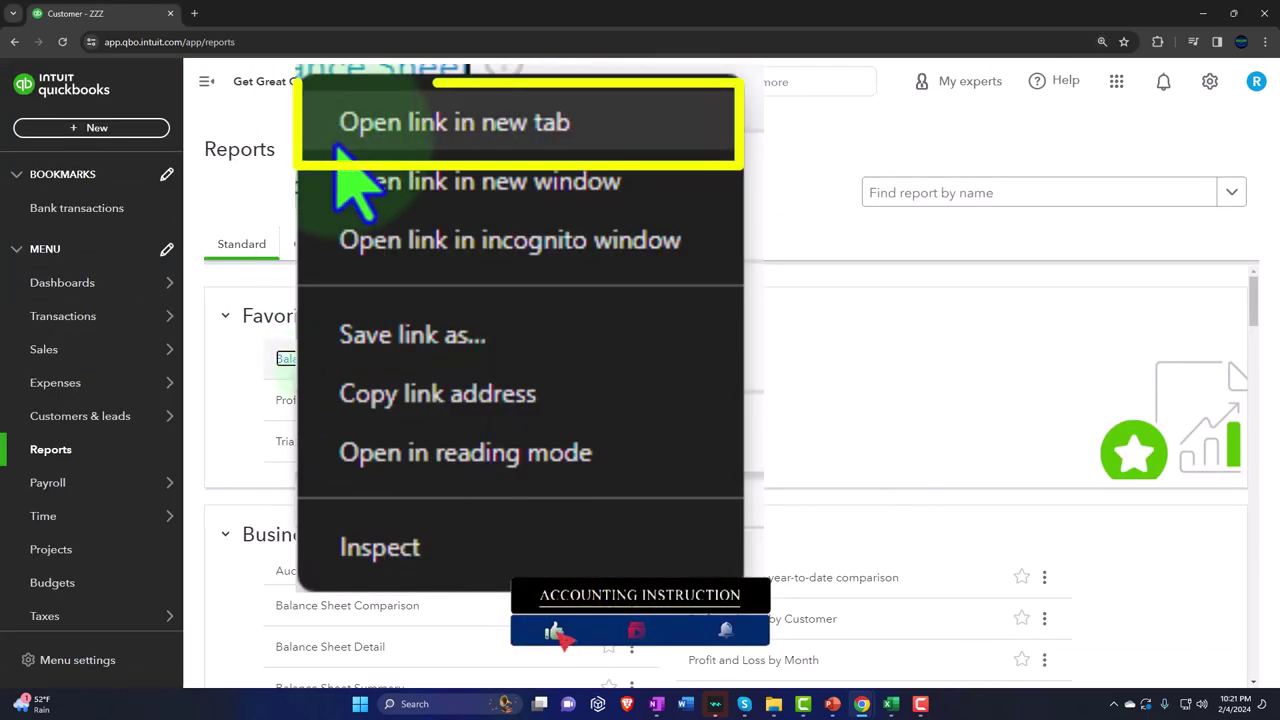
{"action": "left_click", "coordinate": [503, 143]}
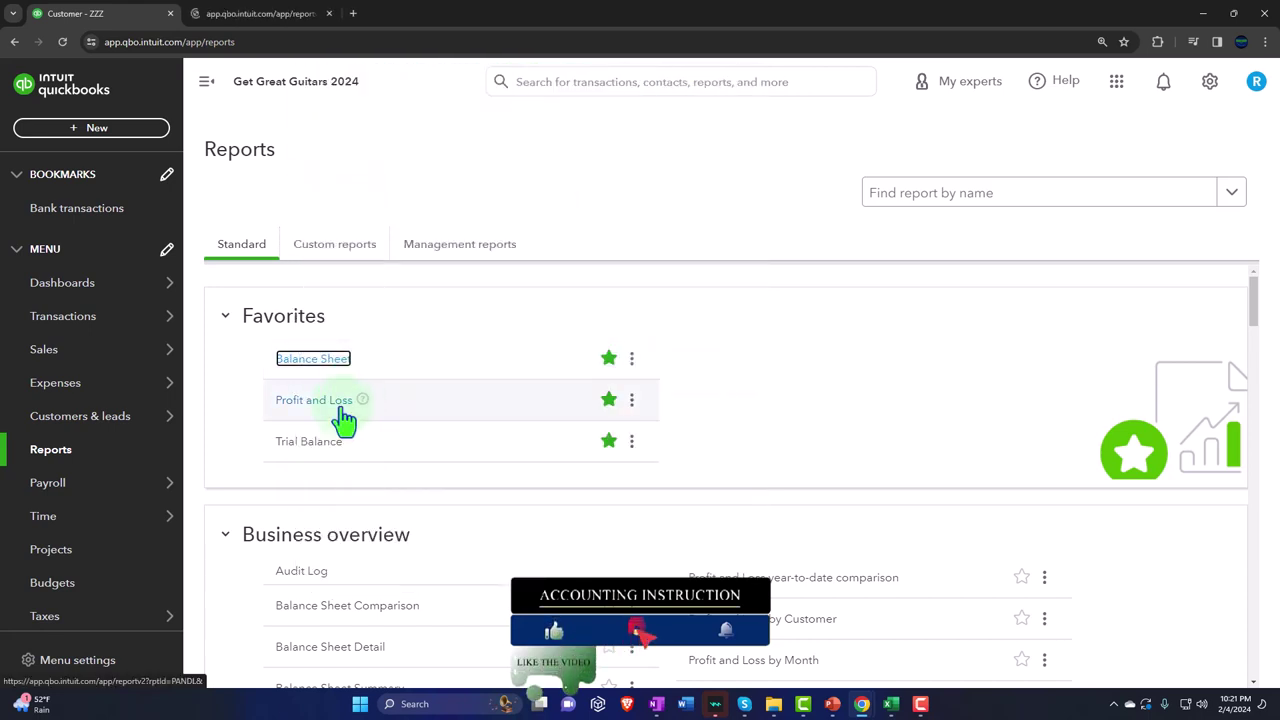
{"action": "right_click", "coordinate": [343, 414]}
{"action": "left_click", "coordinate": [500, 182]}
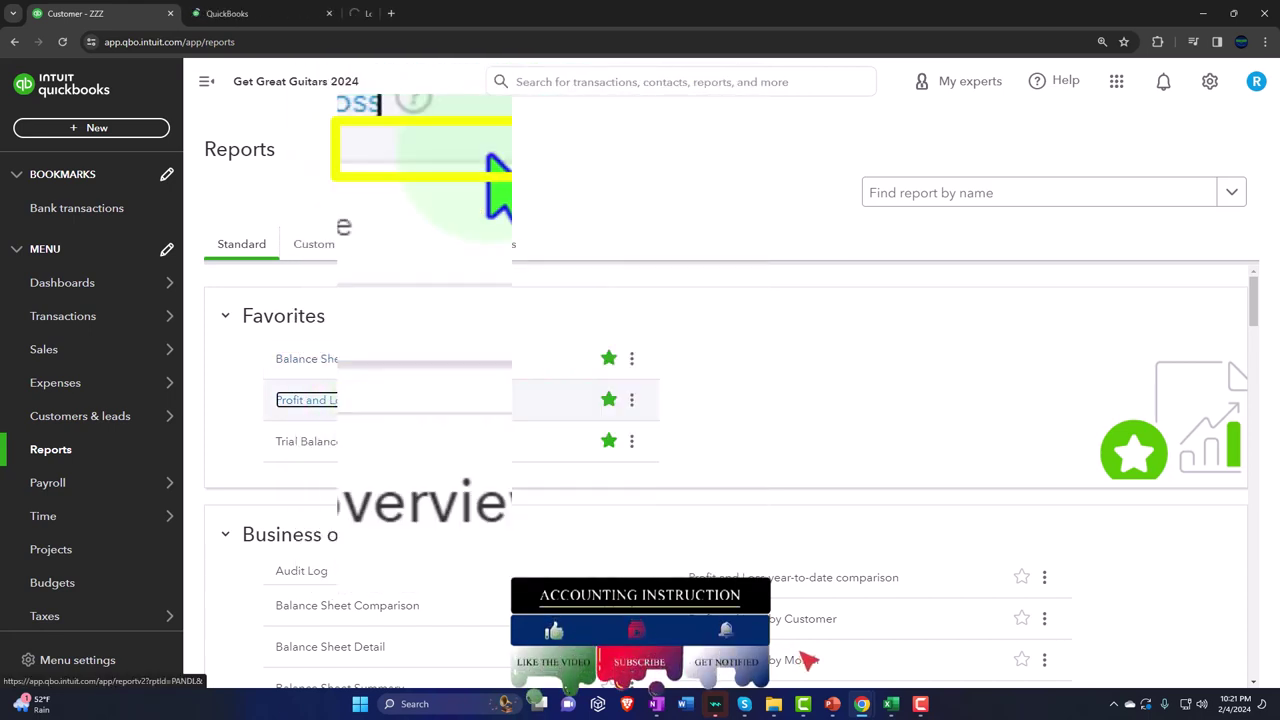
{"action": "right_click", "coordinate": [330, 452]}
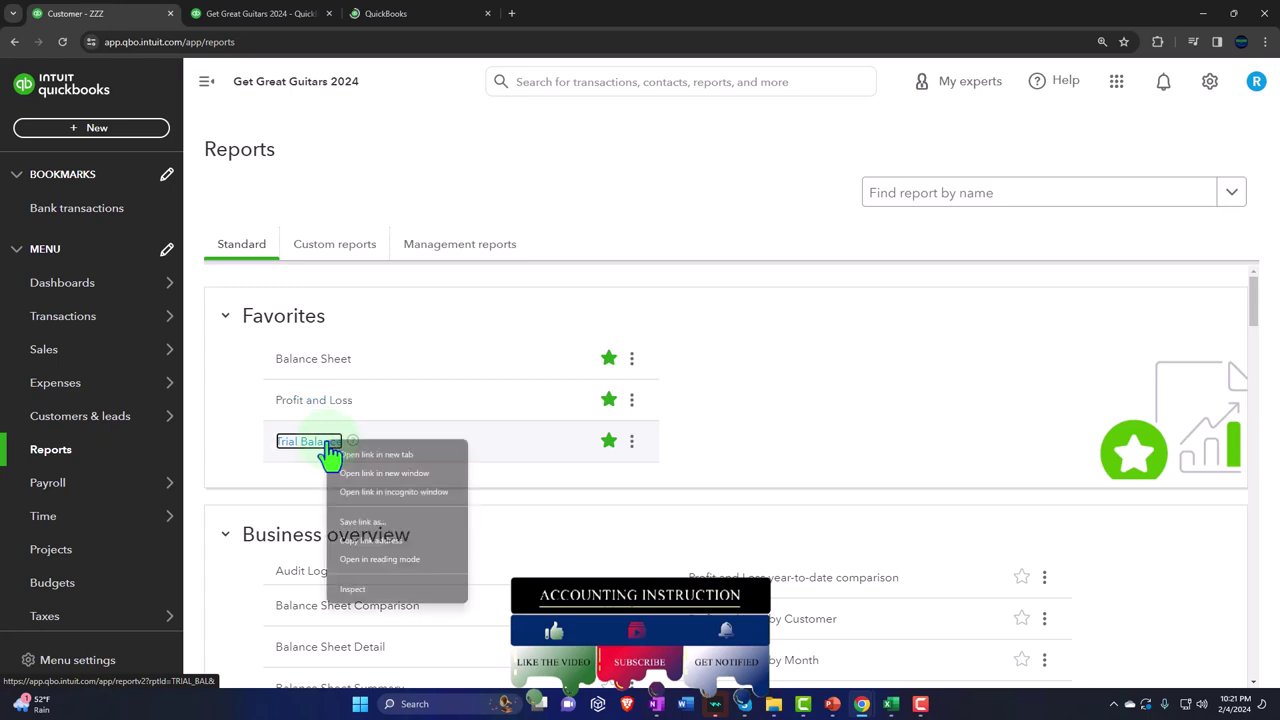
{"action": "left_click", "coordinate": [364, 455]}
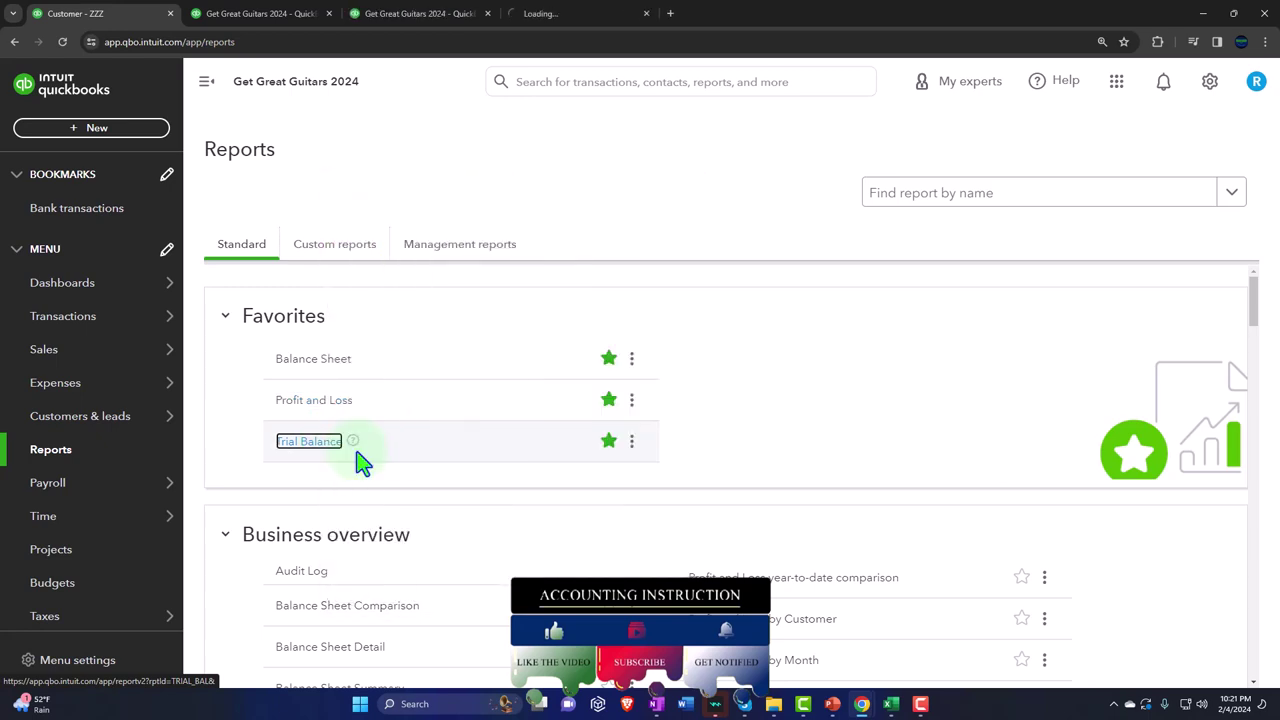
On the Balance Sheet report, collapse the navigation menu and set the date range to 01/01/2024 through 02/29/2024.
{"action": "left_click", "coordinate": [265, 13]}
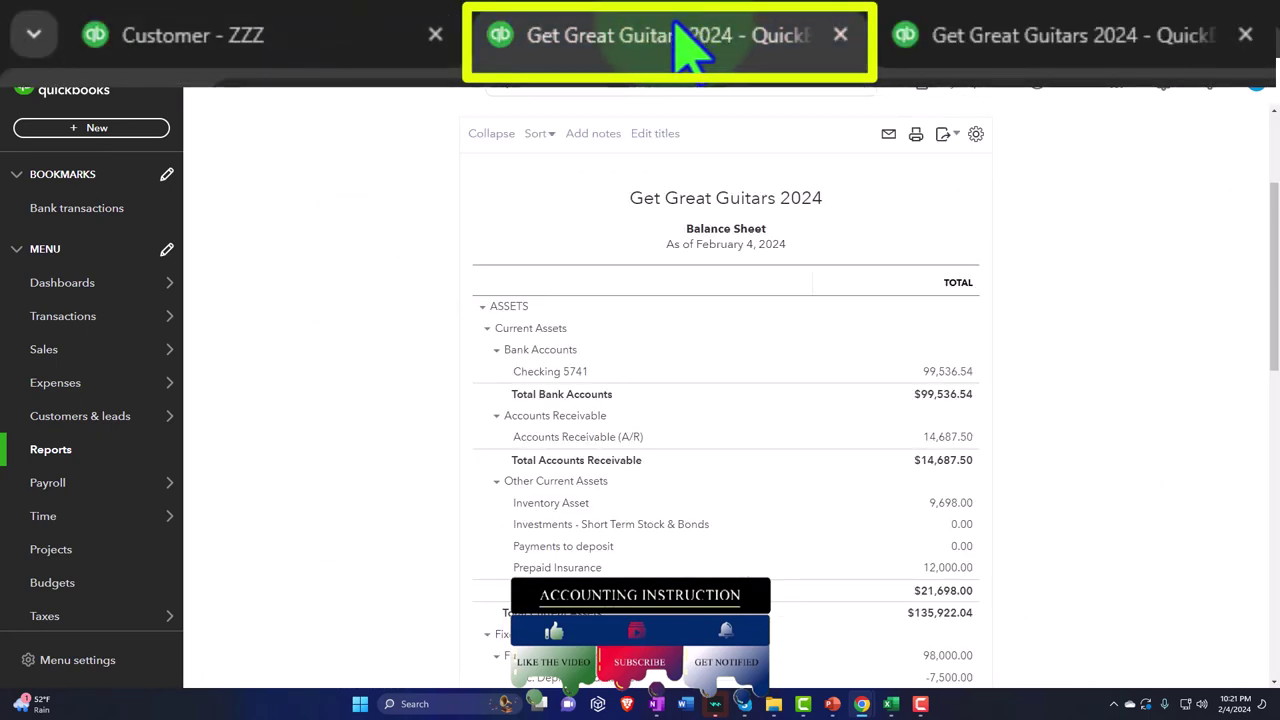
{"action": "left_click", "coordinate": [200, 86]}
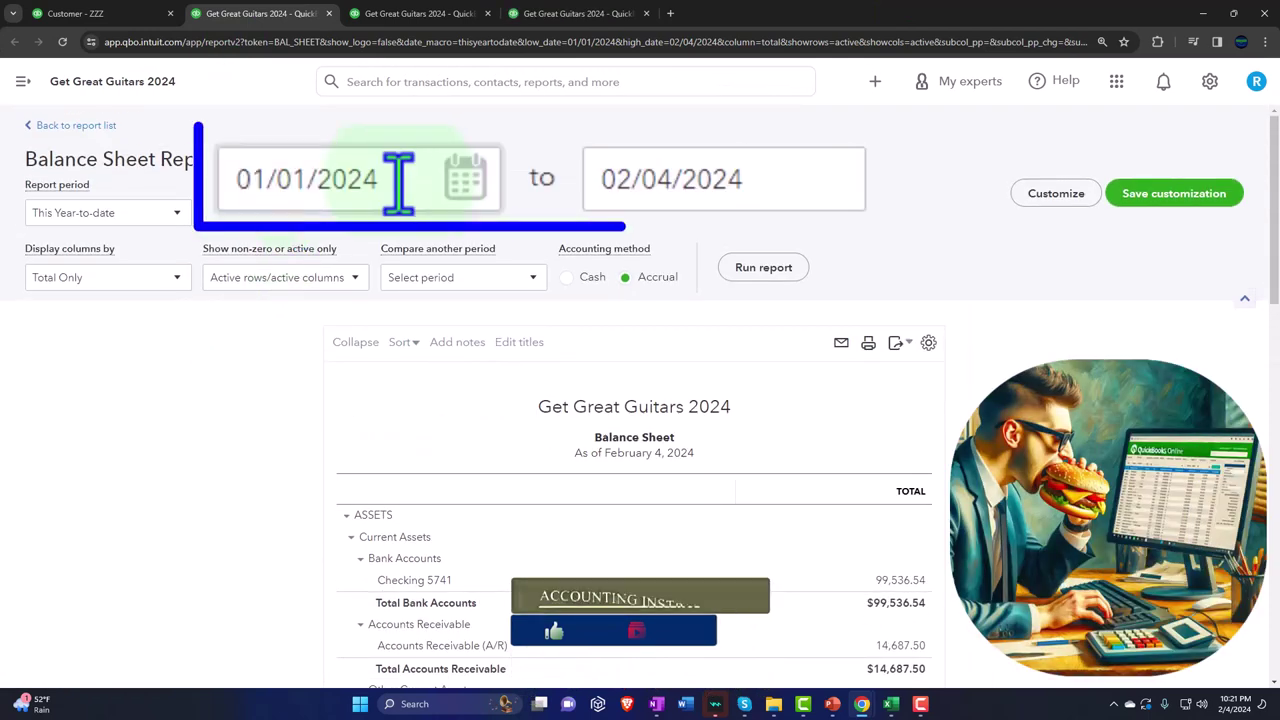
{"action": "left_click", "coordinate": [398, 183]}
{"action": "type", "text": "01/01/2"}
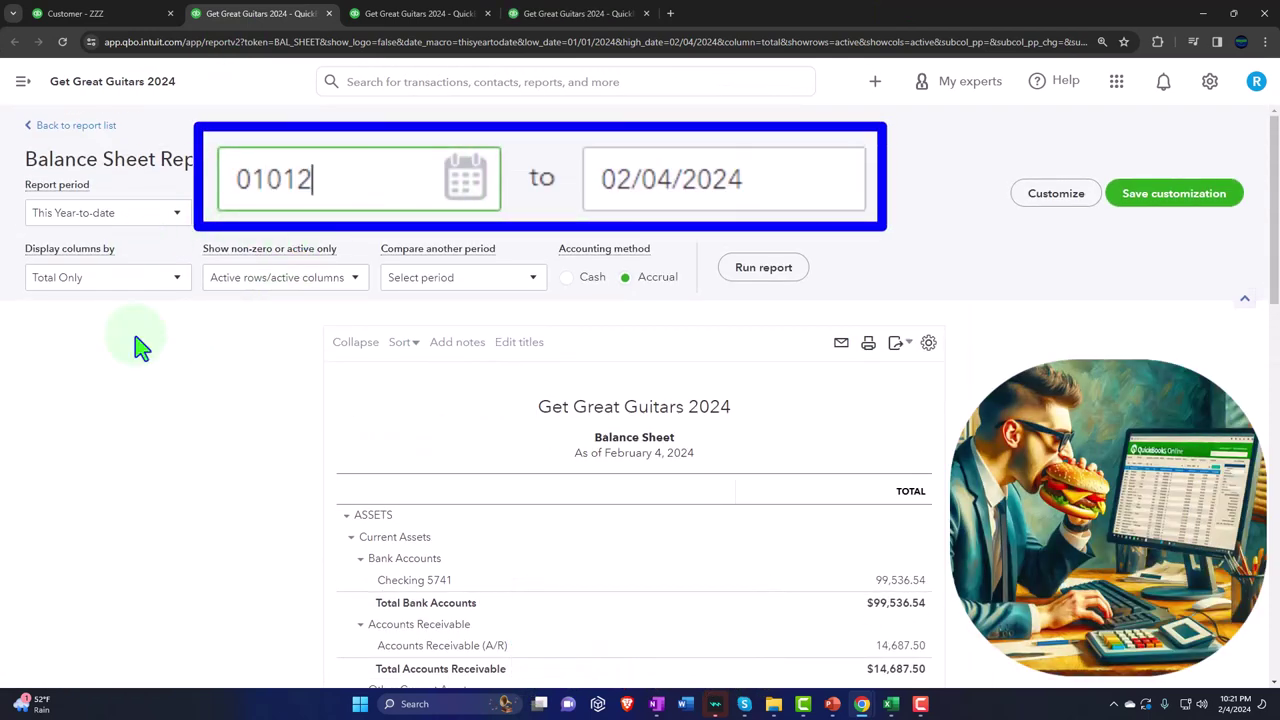
{"action": "type", "text": "024"}
{"action": "key", "text": "Tab"}
{"action": "type", "text": "022924"}
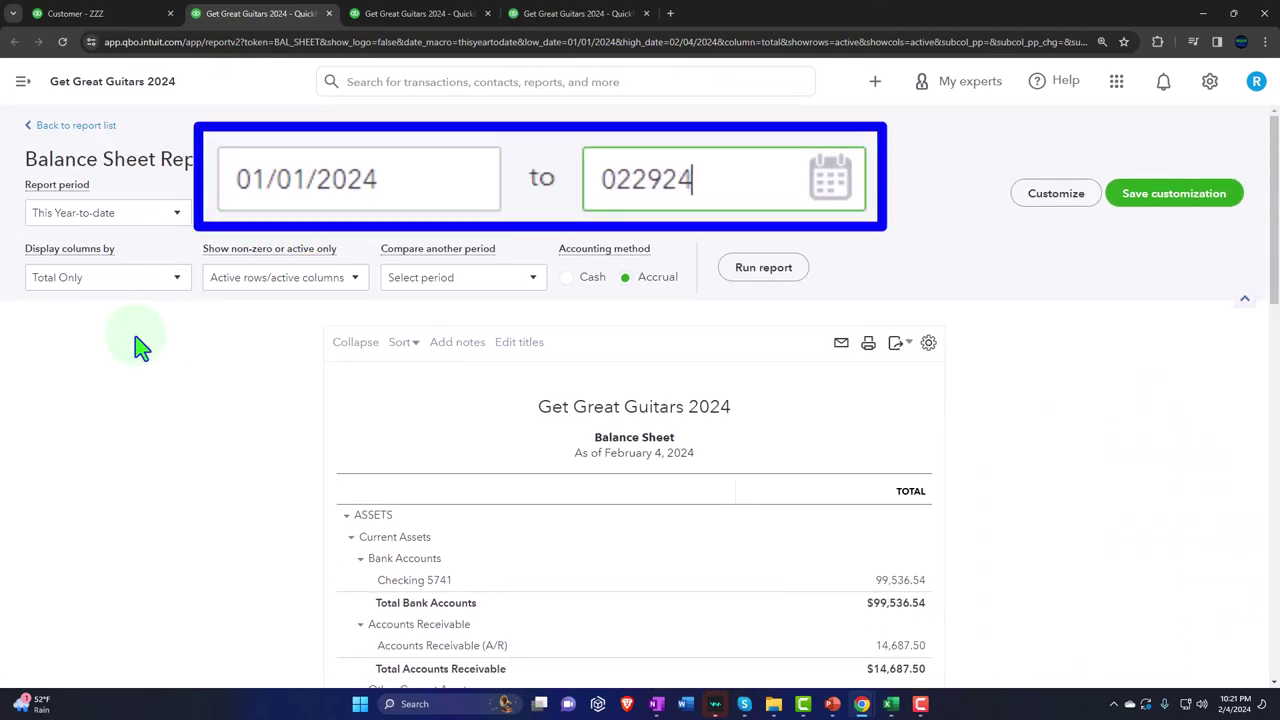
{"action": "key", "text": "Tab"}
Display the Balance Sheet columns by Months and run the report.
{"action": "left_click", "coordinate": [150, 280]}
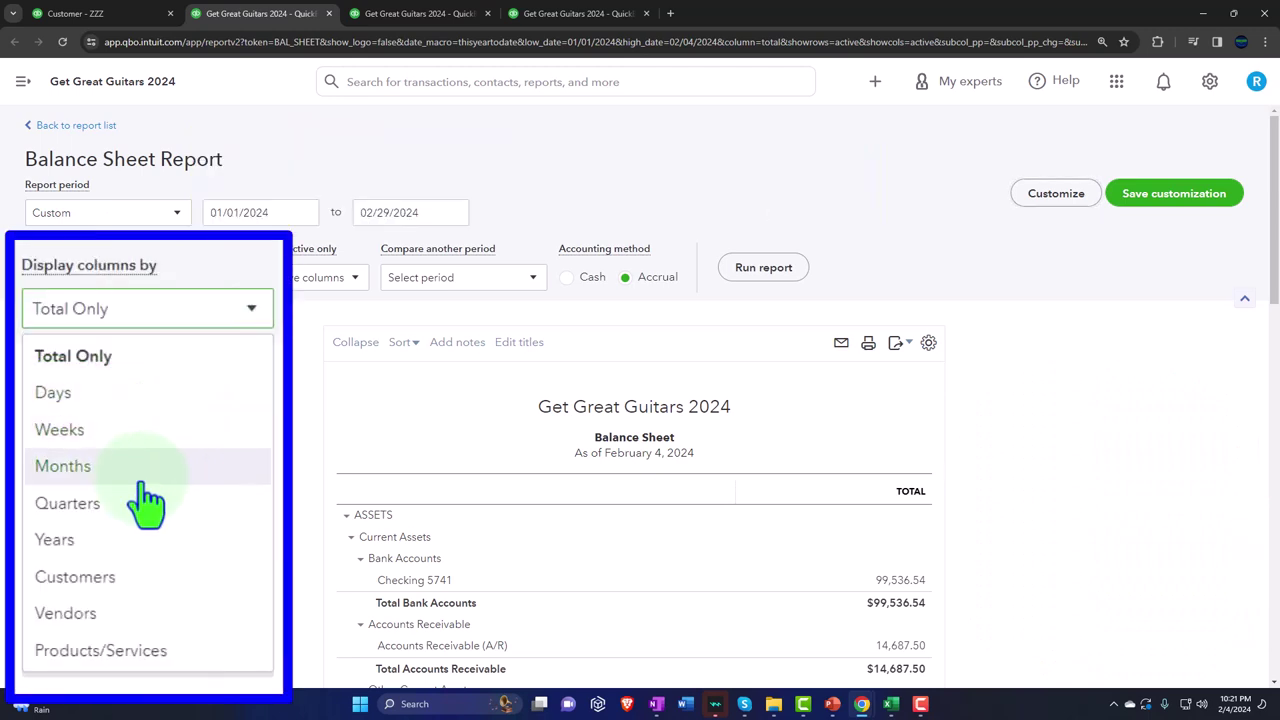
{"action": "left_click", "coordinate": [143, 478]}
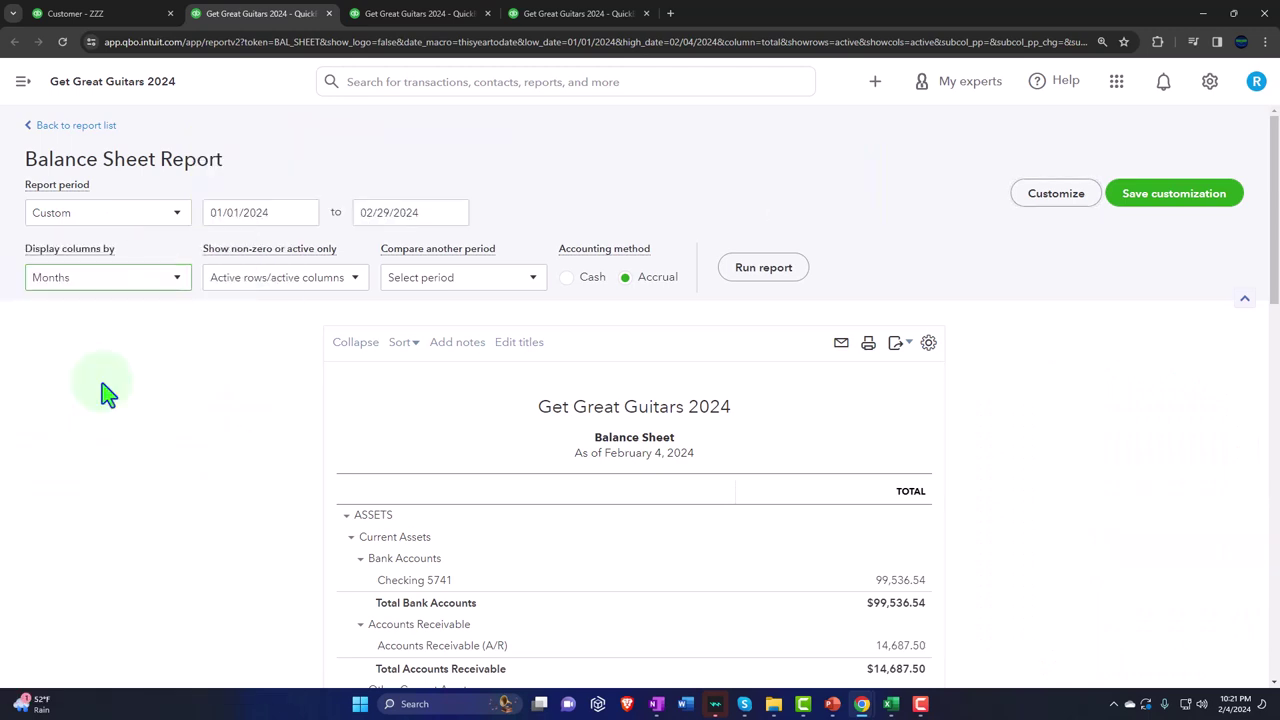
{"action": "left_click", "coordinate": [772, 270]}
{"action": "scroll", "coordinate": [777, 275], "scroll_direction": "down", "scroll_amount": 2}
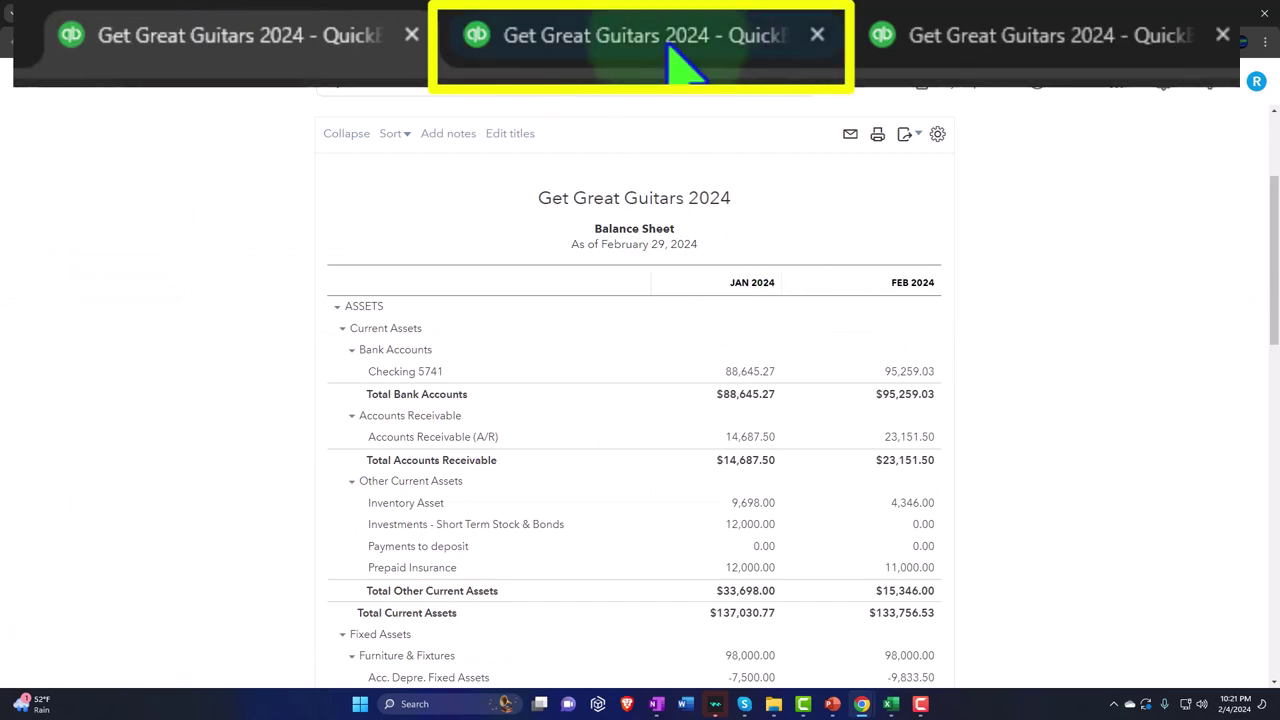
On the Profit and Loss report, collapse the navigation menu and set the date range to 01/01/2024 through 02/29/2024.
{"action": "left_click", "coordinate": [425, 14]}
{"action": "left_click", "coordinate": [201, 82]}
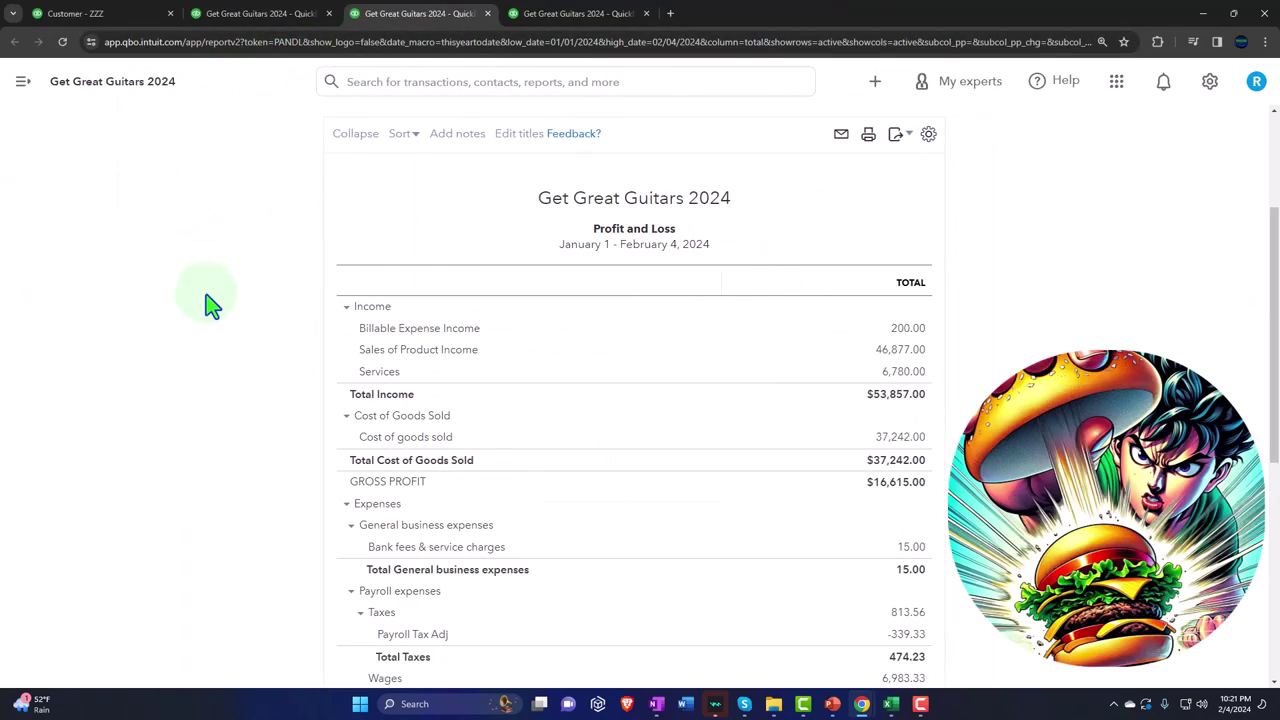
{"action": "scroll", "coordinate": [206, 294], "scroll_direction": "up", "scroll_amount": 2}
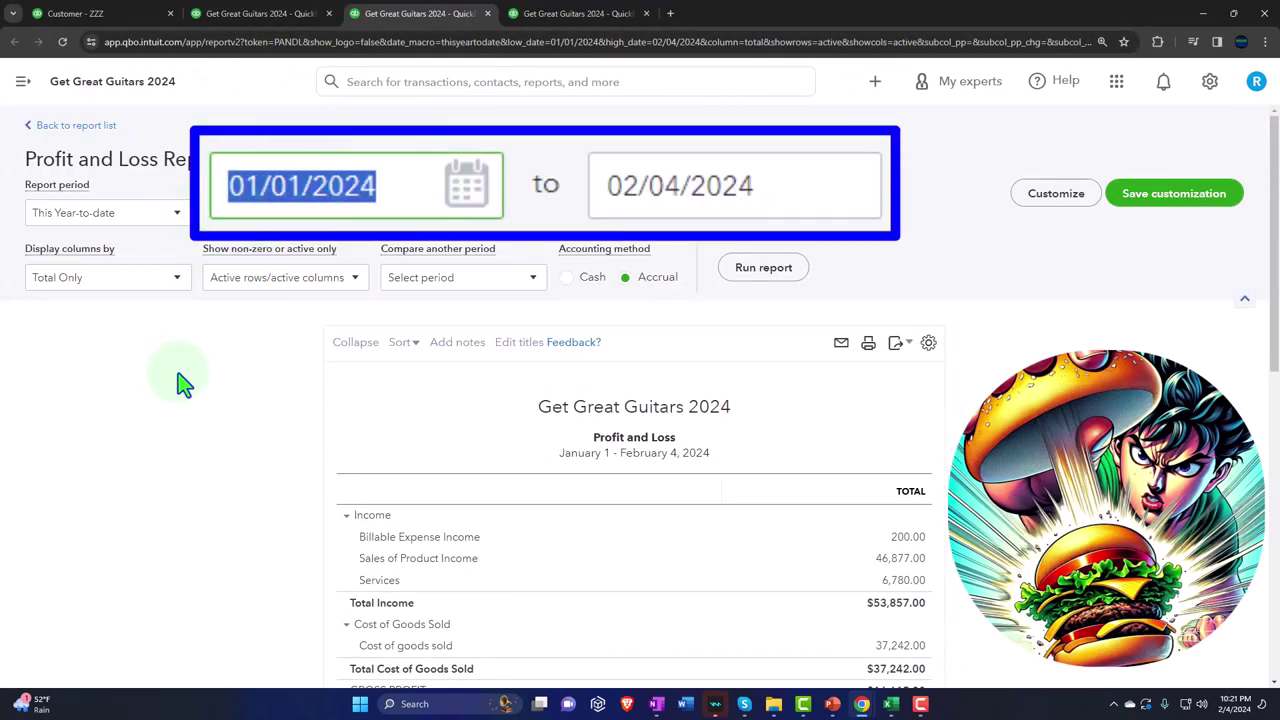
{"action": "type", "text": "010124"}
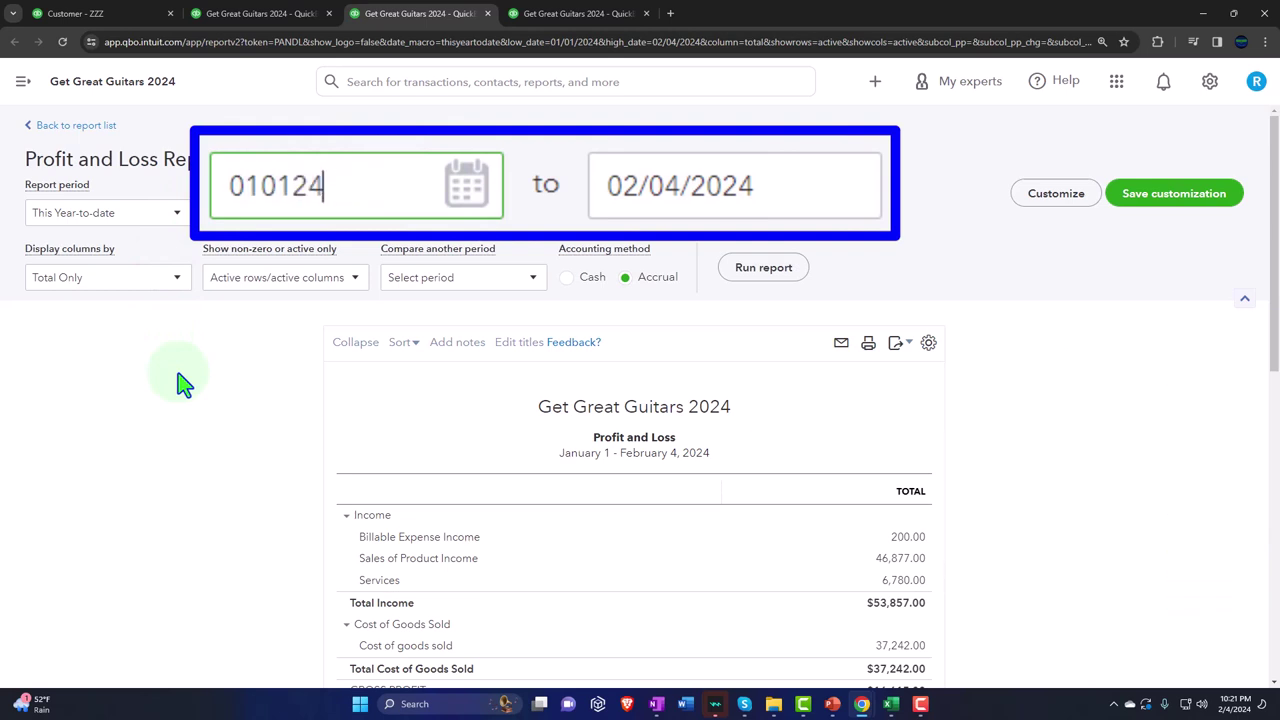
{"action": "key", "text": "Tab"}
{"action": "type", "text": "02"}
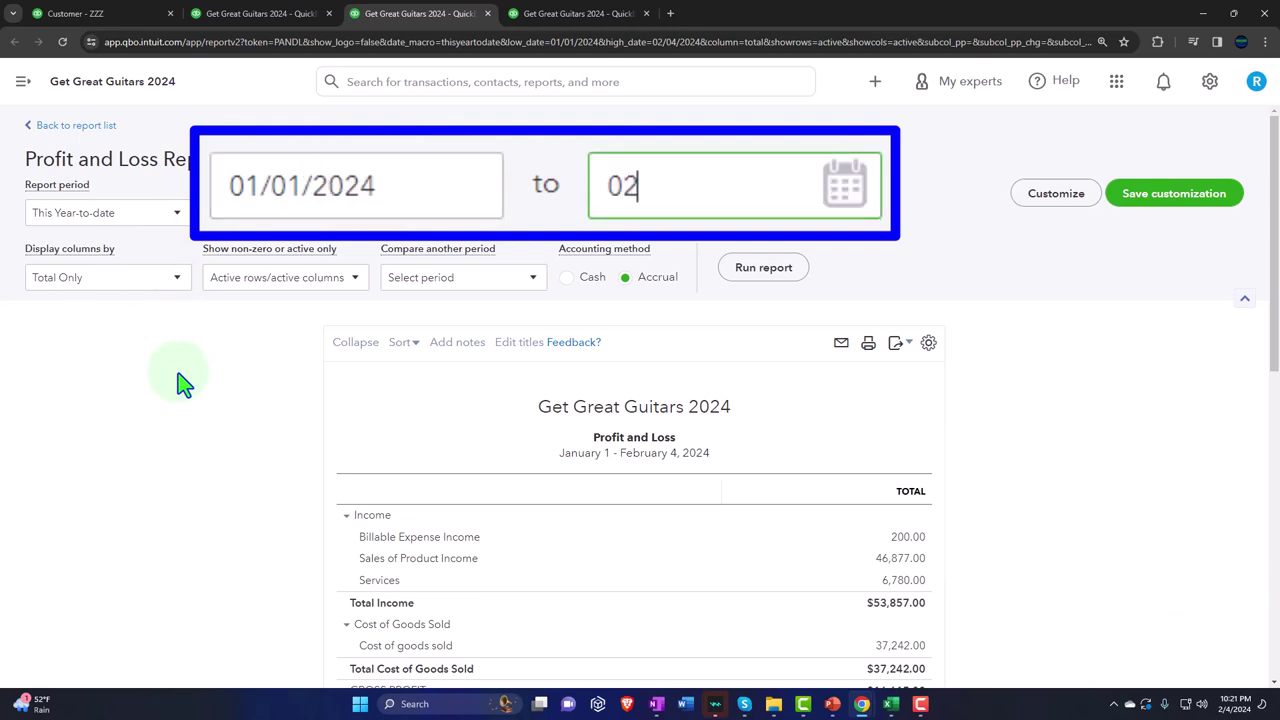
{"action": "type", "text": "/29/2024"}
{"action": "key", "text": "Tab"}
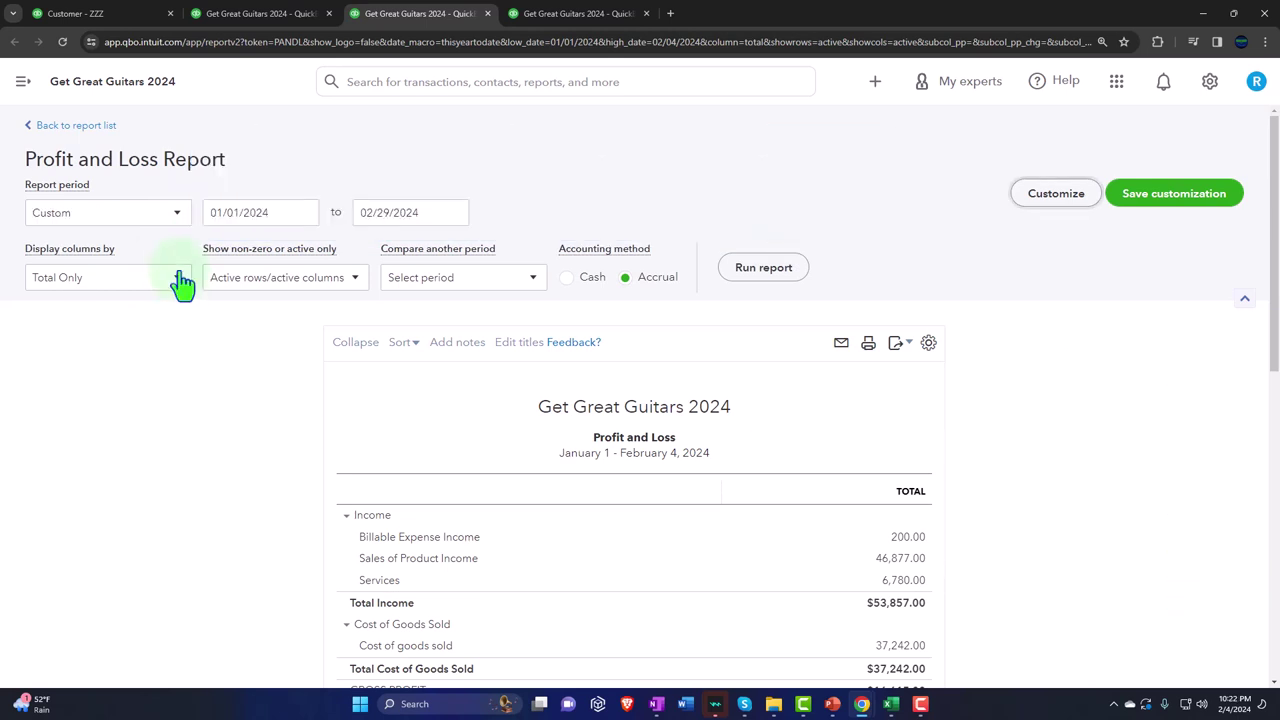
Display the Profit and Loss columns by Months and run the report.
{"action": "left_click", "coordinate": [181, 280]}
{"action": "left_click", "coordinate": [160, 381]}
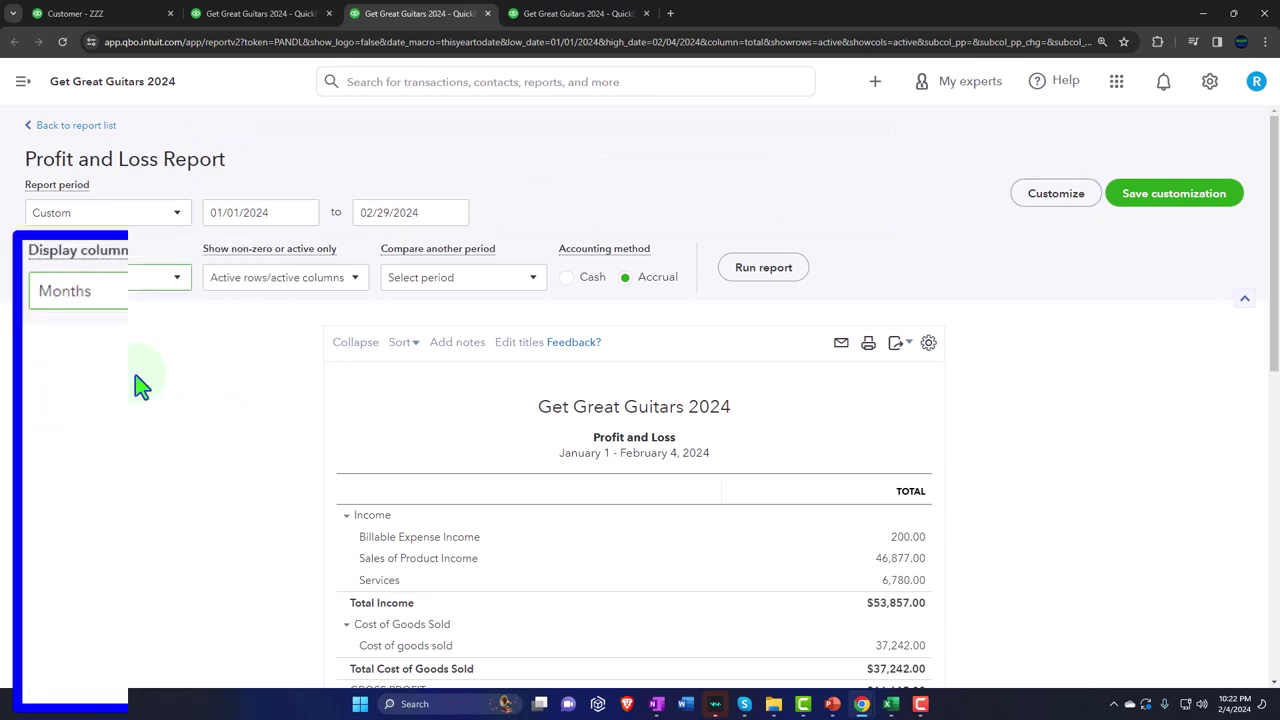
{"action": "left_click", "coordinate": [762, 272]}
{"action": "scroll", "coordinate": [760, 277], "scroll_direction": "down", "scroll_amount": 2}
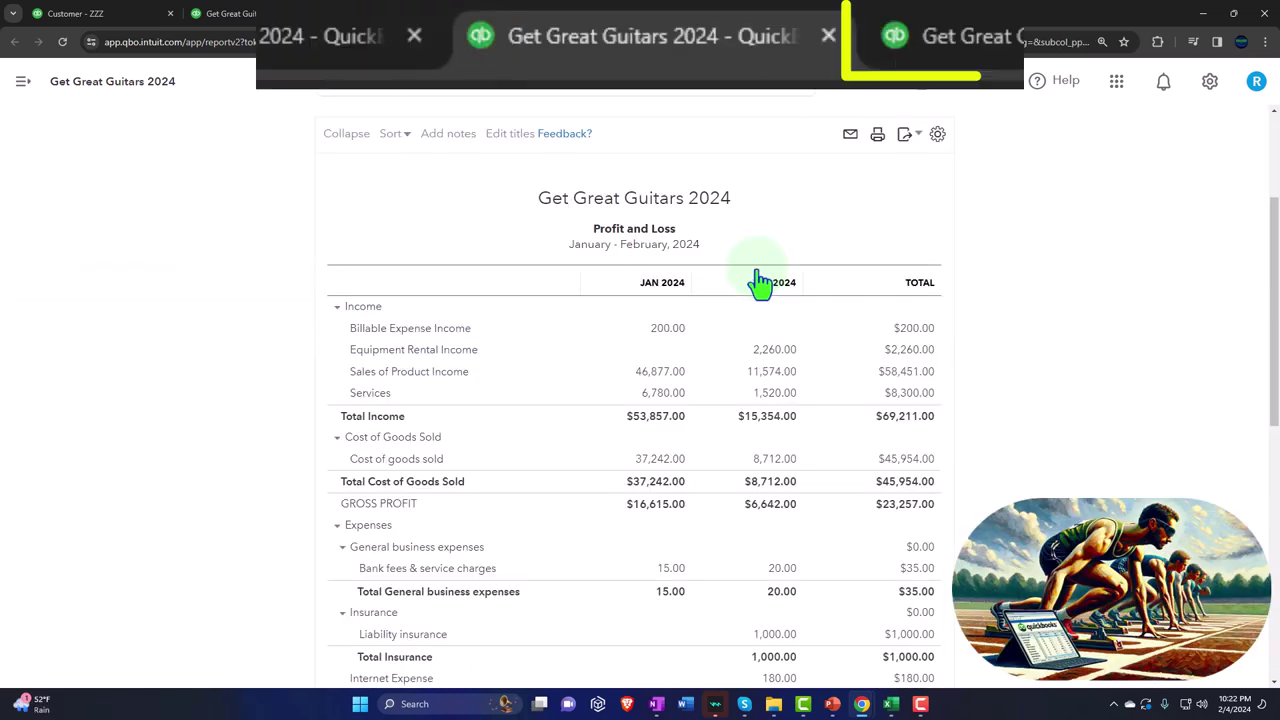
On the Trial Balance report, collapse the navigation menu and set the date range to 01/01/2024 through 02/29/2024.
{"action": "left_click", "coordinate": [578, 13]}
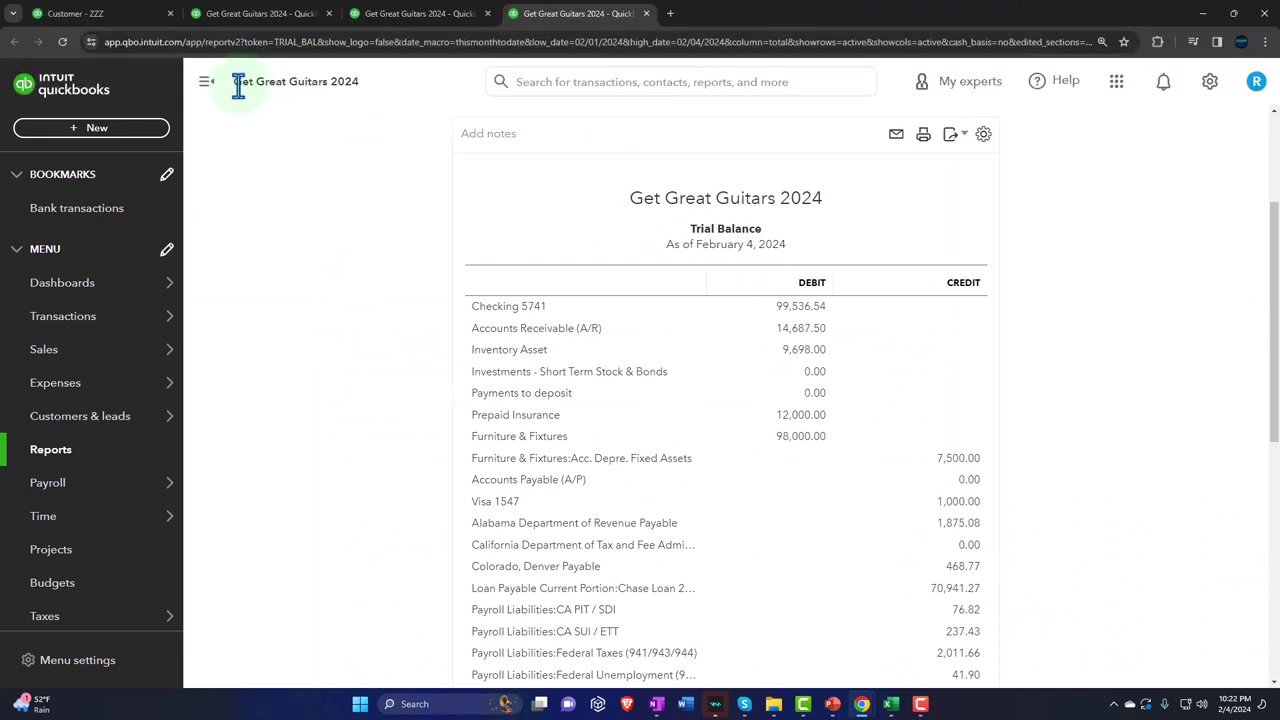
{"action": "left_click", "coordinate": [205, 81]}
{"action": "scroll", "coordinate": [206, 329], "scroll_direction": "up", "scroll_amount": 3}
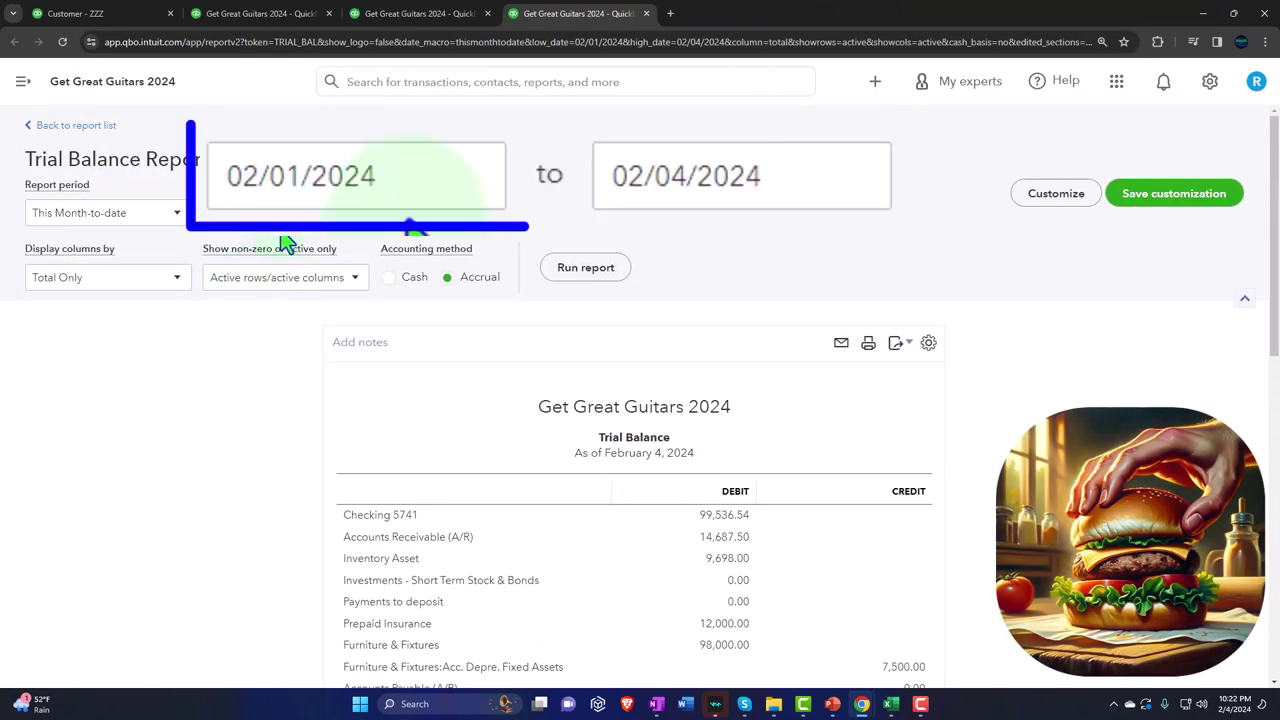
{"action": "type", "text": "010124"}
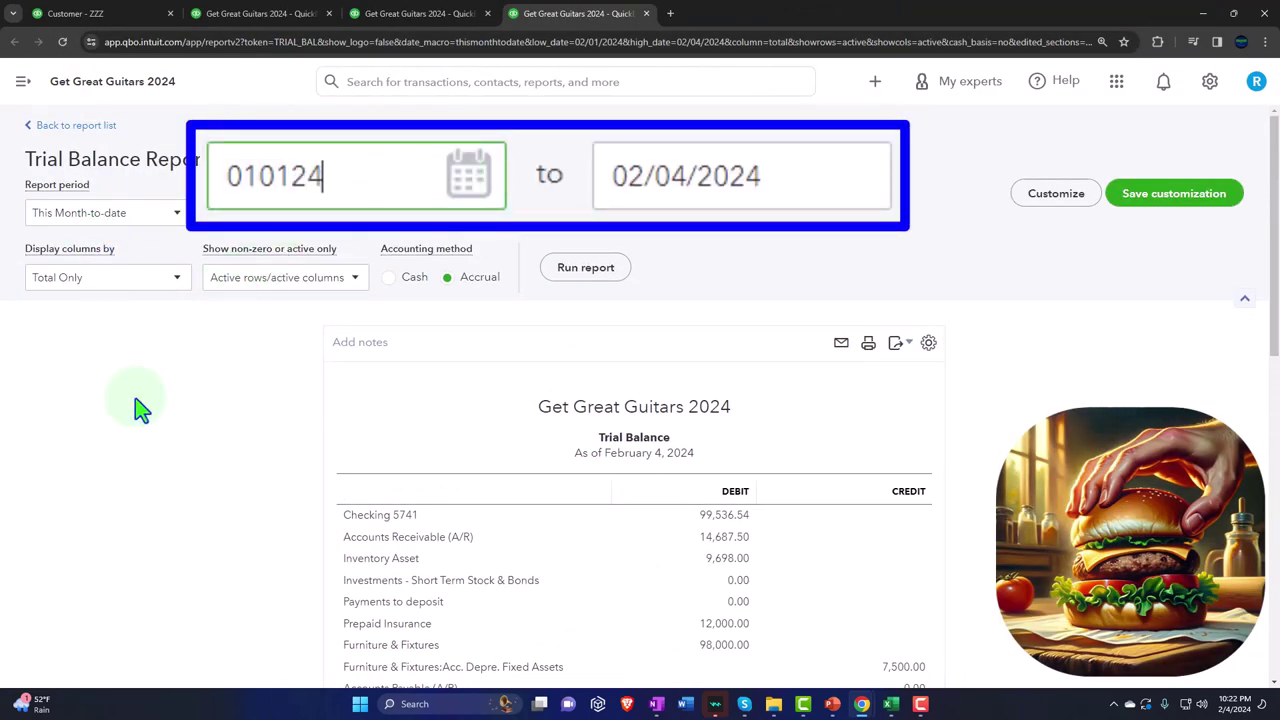
{"action": "key", "text": "Tab"}
{"action": "type", "text": "02/29/2024"}
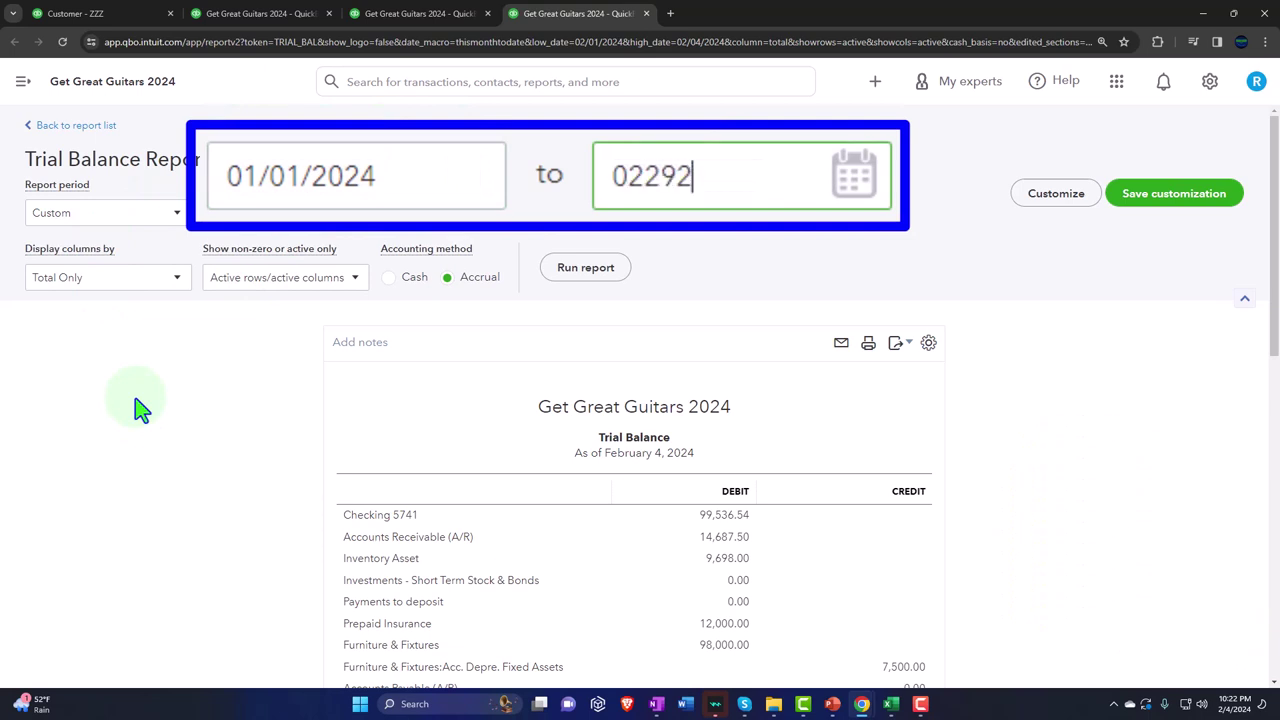
{"action": "key", "text": "Tab"}
Display the Trial Balance columns by Months and run the report.
{"action": "left_click", "coordinate": [177, 277]}
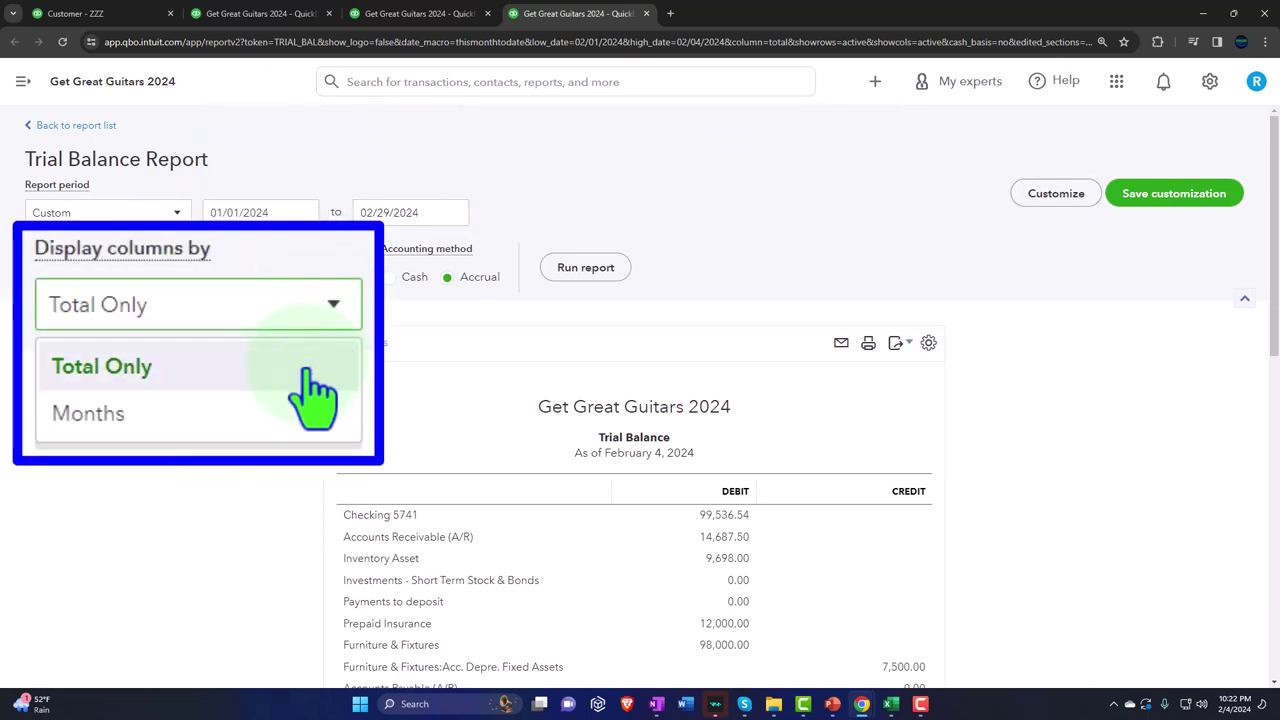
{"action": "left_click", "coordinate": [70, 322]}
{"action": "left_click", "coordinate": [585, 268]}
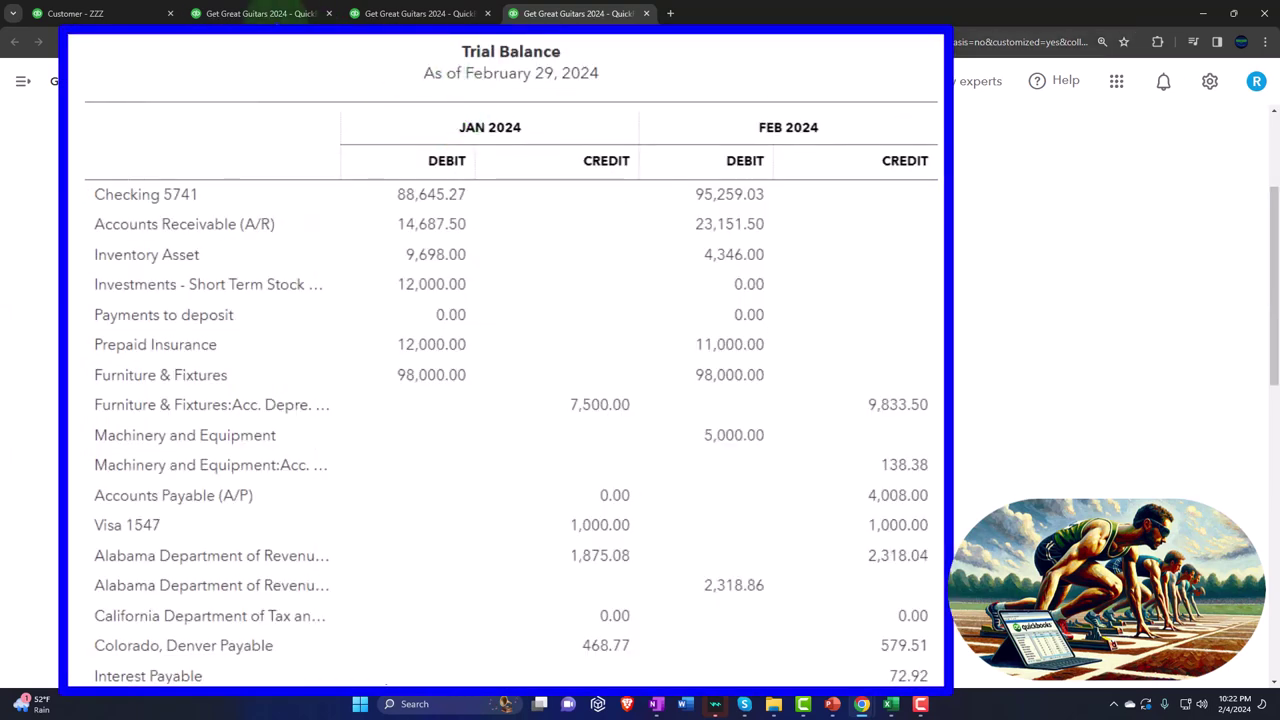
Return to the Balance Sheet and review its asset and liability accounts down to the current portion of the loans payable.
{"action": "left_click", "coordinate": [262, 14]}
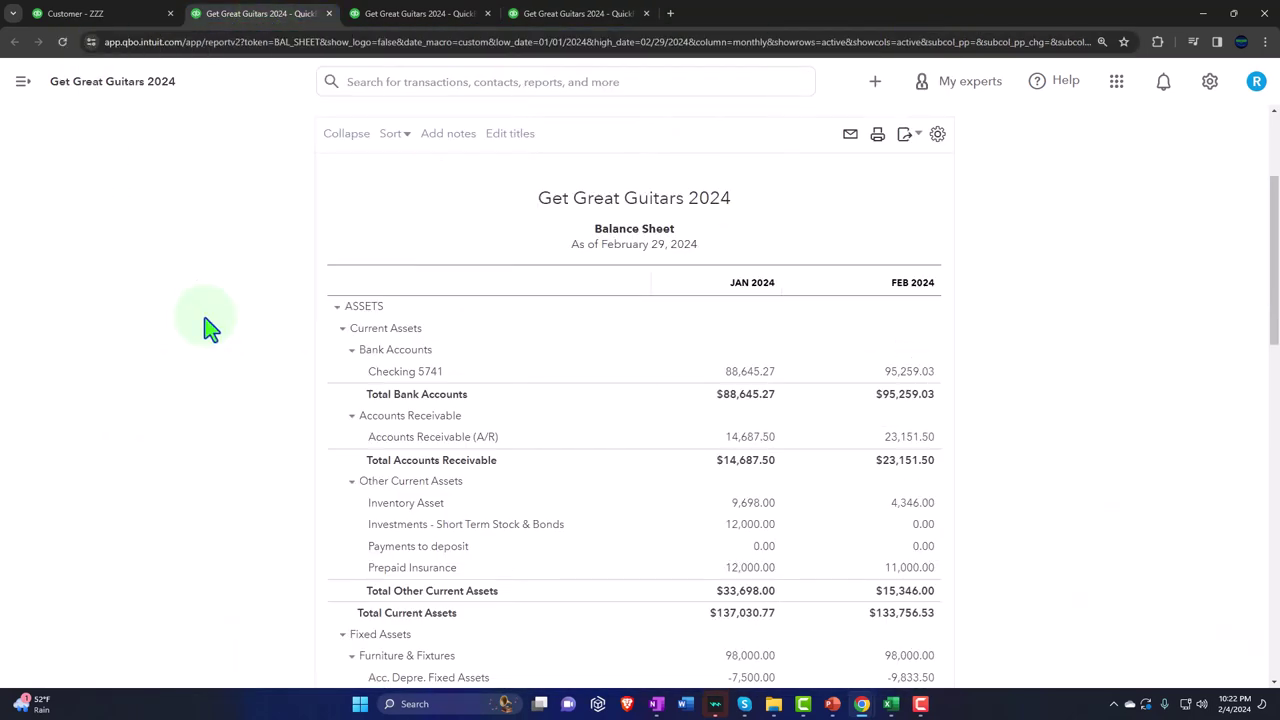
{"action": "key", "text": "ctrl+plus"}
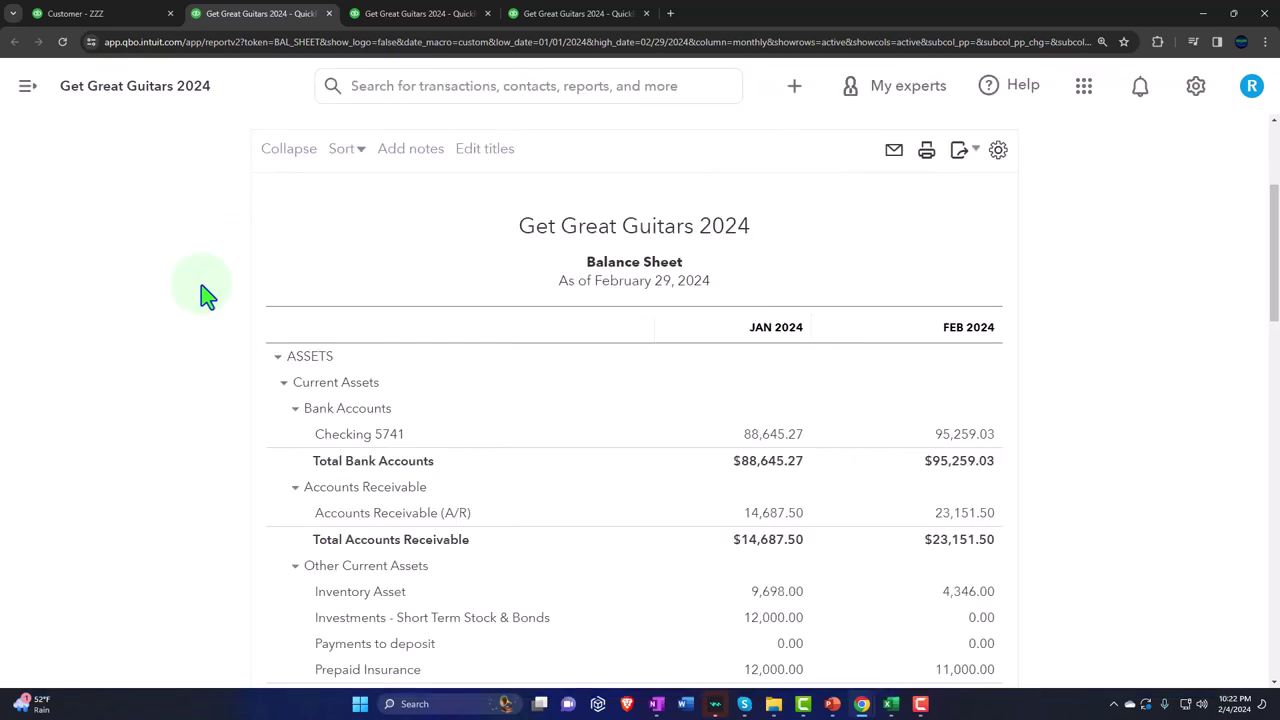
{"action": "scroll", "coordinate": [205, 295], "scroll_direction": "down", "scroll_amount": 5}
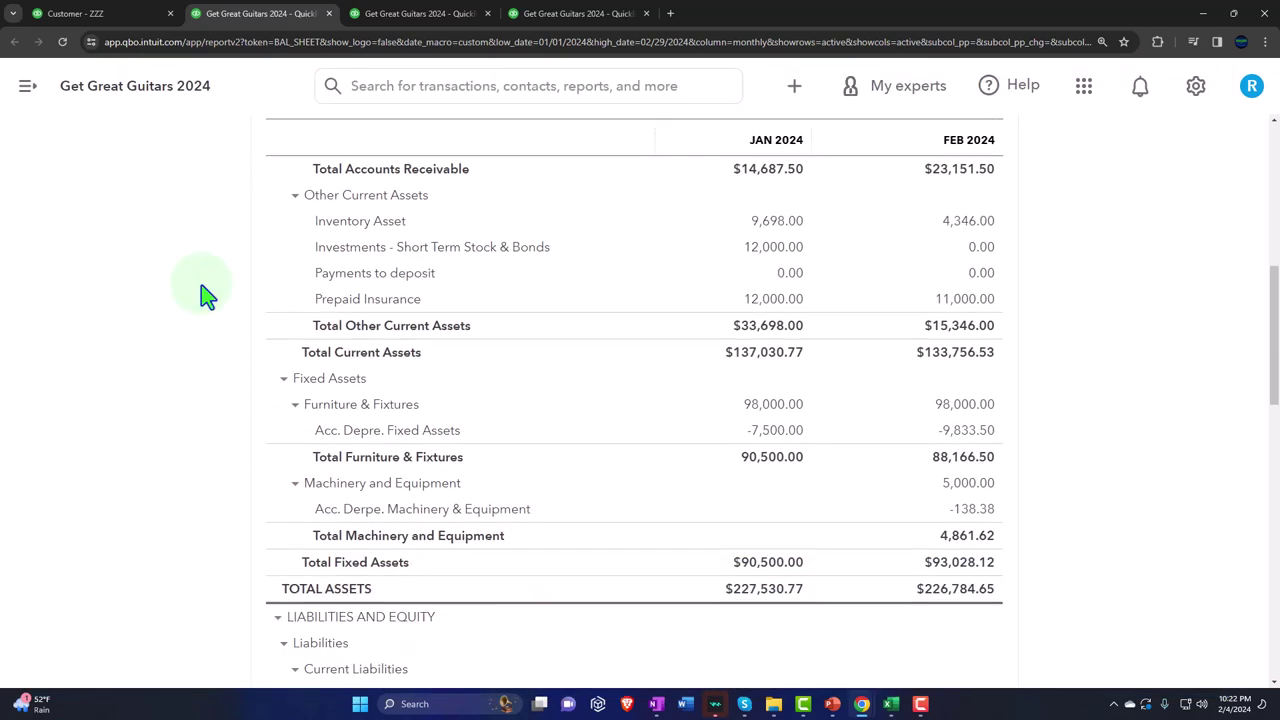
{"action": "scroll", "coordinate": [205, 295], "scroll_direction": "down", "scroll_amount": 5}
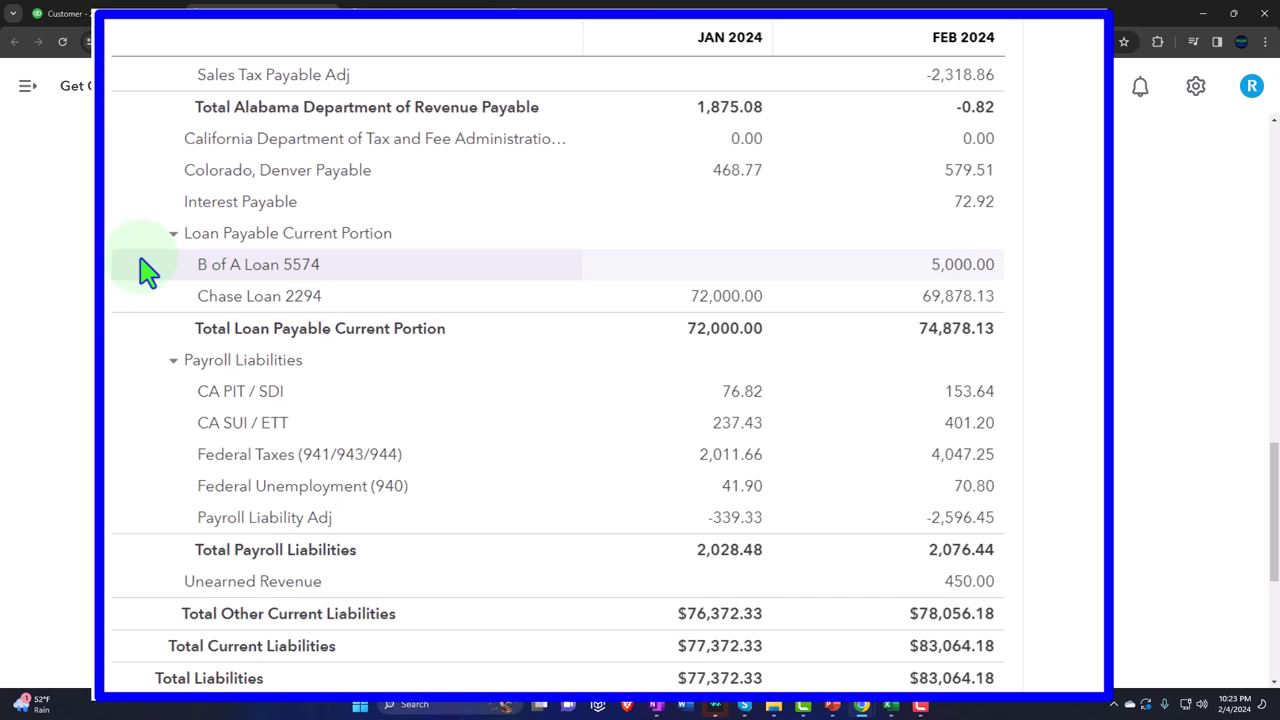
{"action": "left_click", "coordinate": [794, 88]}
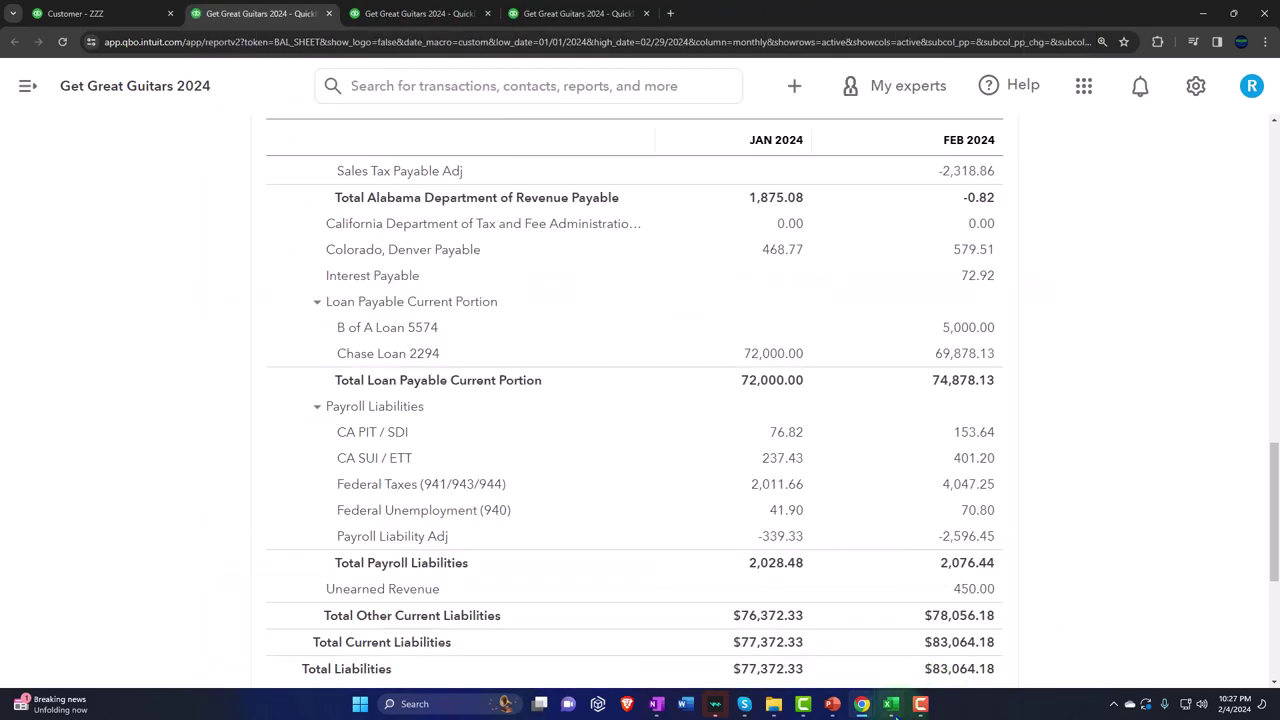
Switch to the Amortization Table workbook in Excel and examine the month 1 payment, interest and loan reduction on the Loan 1 sheet.
{"action": "left_click", "coordinate": [890, 704]}
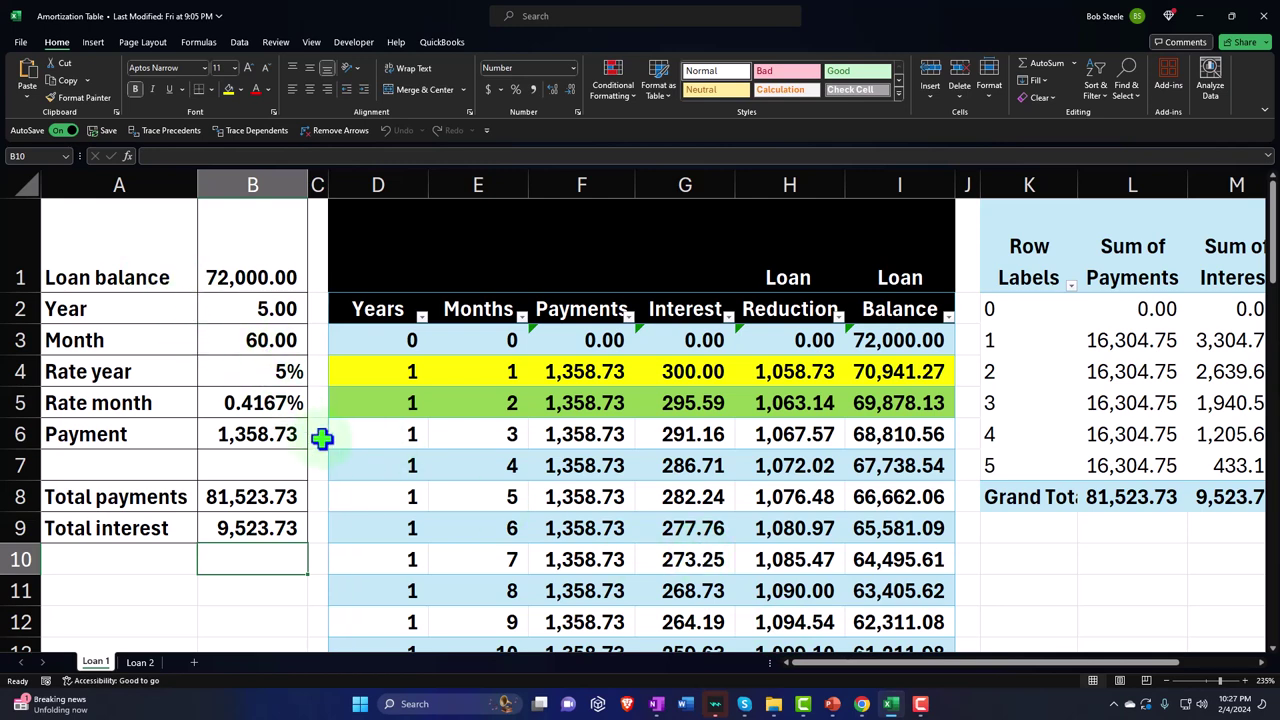
{"action": "scroll", "coordinate": [321, 437], "scroll_direction": "down", "scroll_amount": 1}
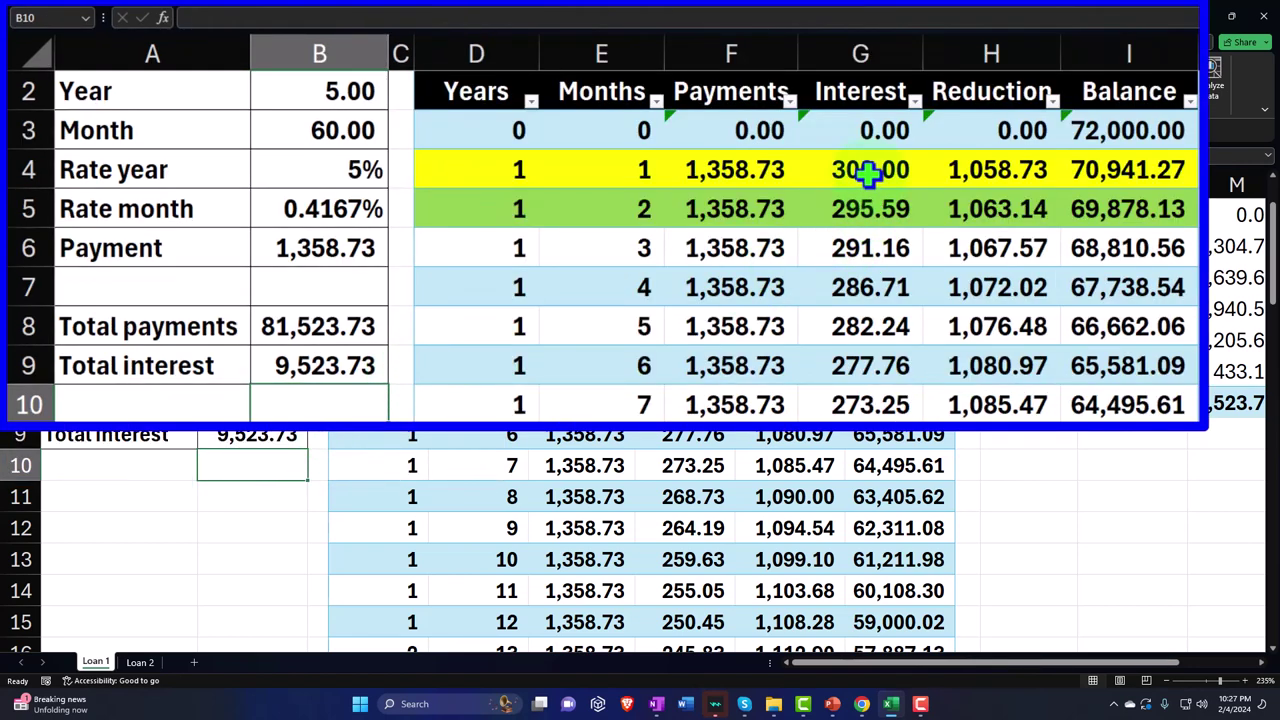
{"action": "left_click_drag", "start_coordinate": [868, 174], "coordinate": [947, 170]}
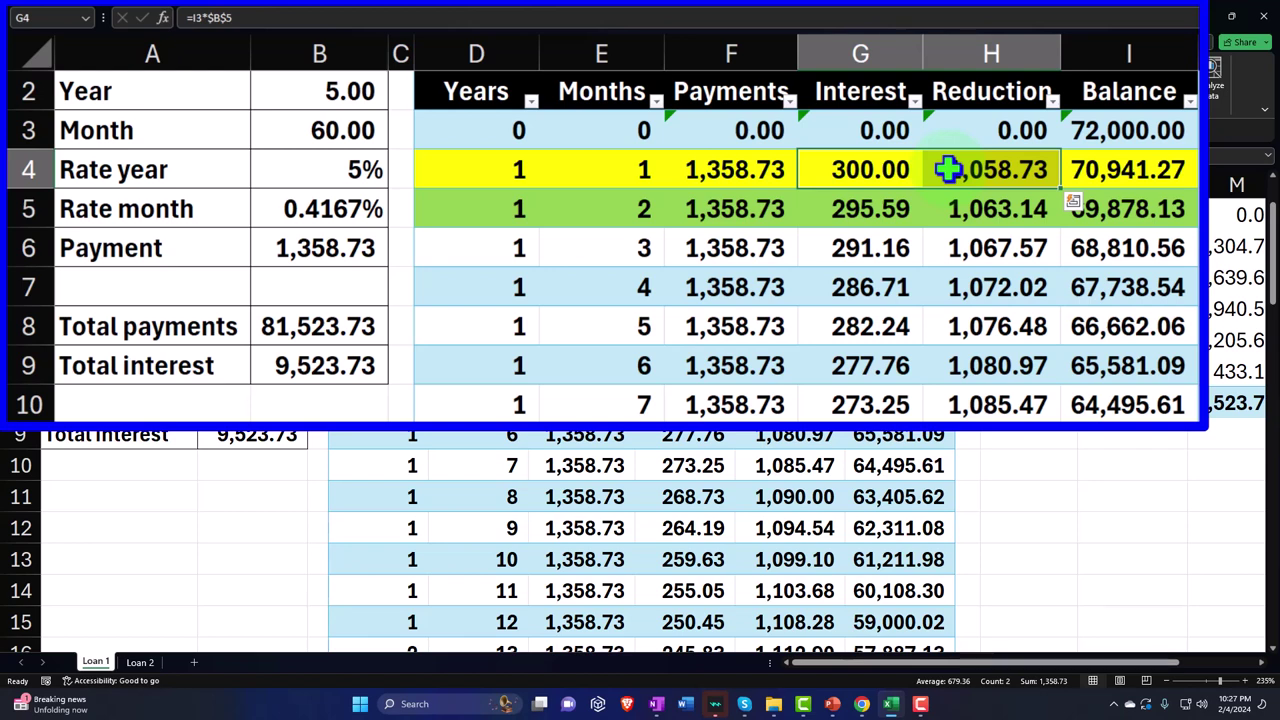
{"action": "left_click", "coordinate": [738, 168]}
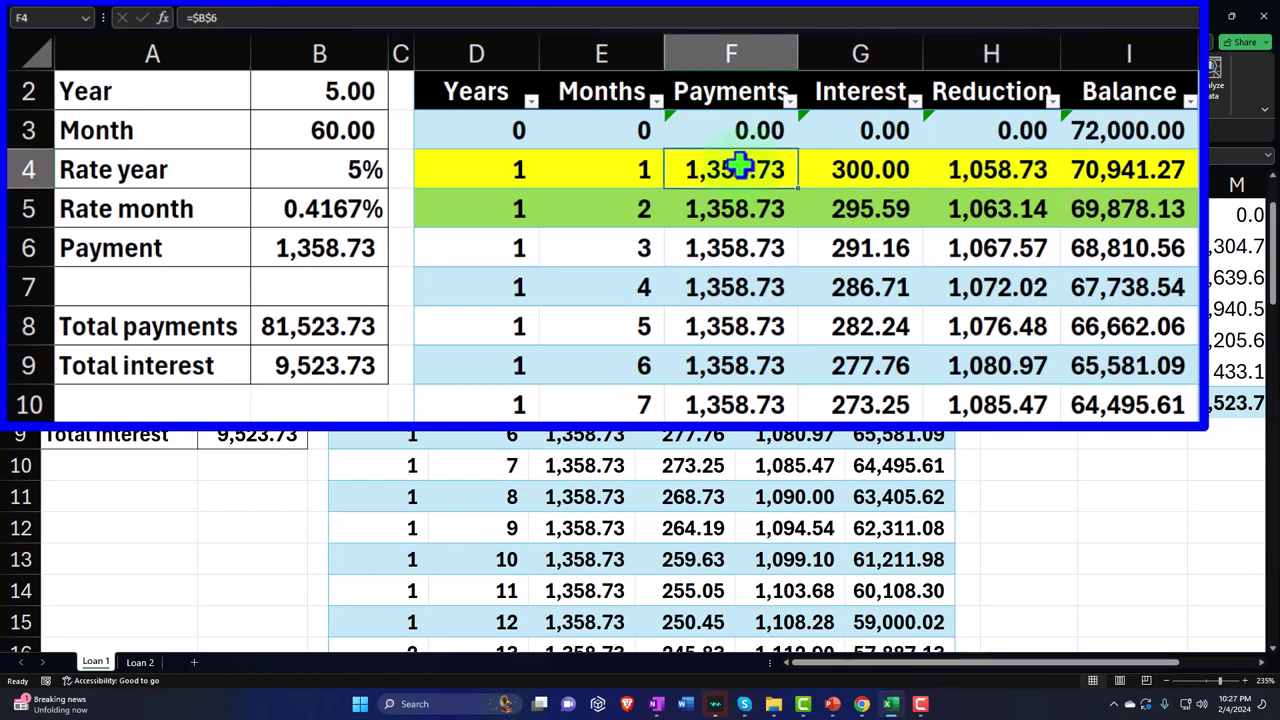
Examine the monthly payments, the month 1 split into interest and reduction, and the month 1 and month 2 balances on the Loan 1 sheet.
{"action": "key", "text": "Down"}
{"action": "key", "text": "Down"}
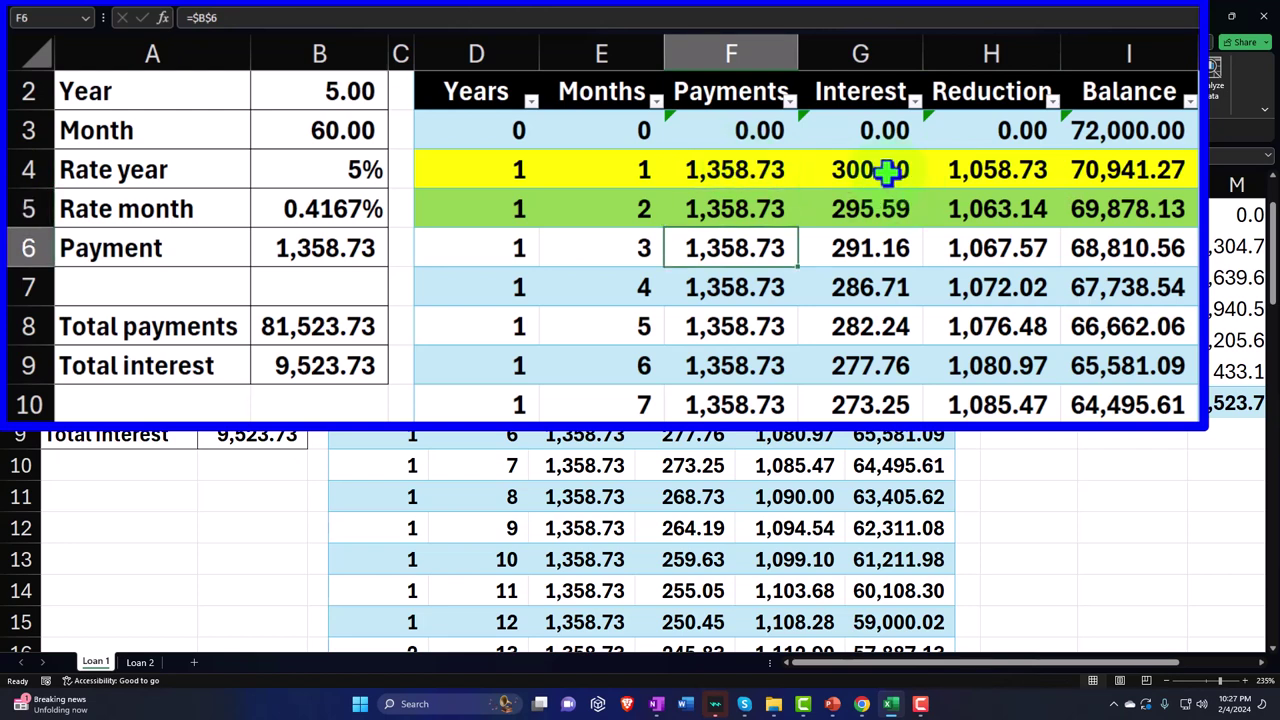
{"action": "left_click_drag", "start_coordinate": [887, 175], "coordinate": [973, 173]}
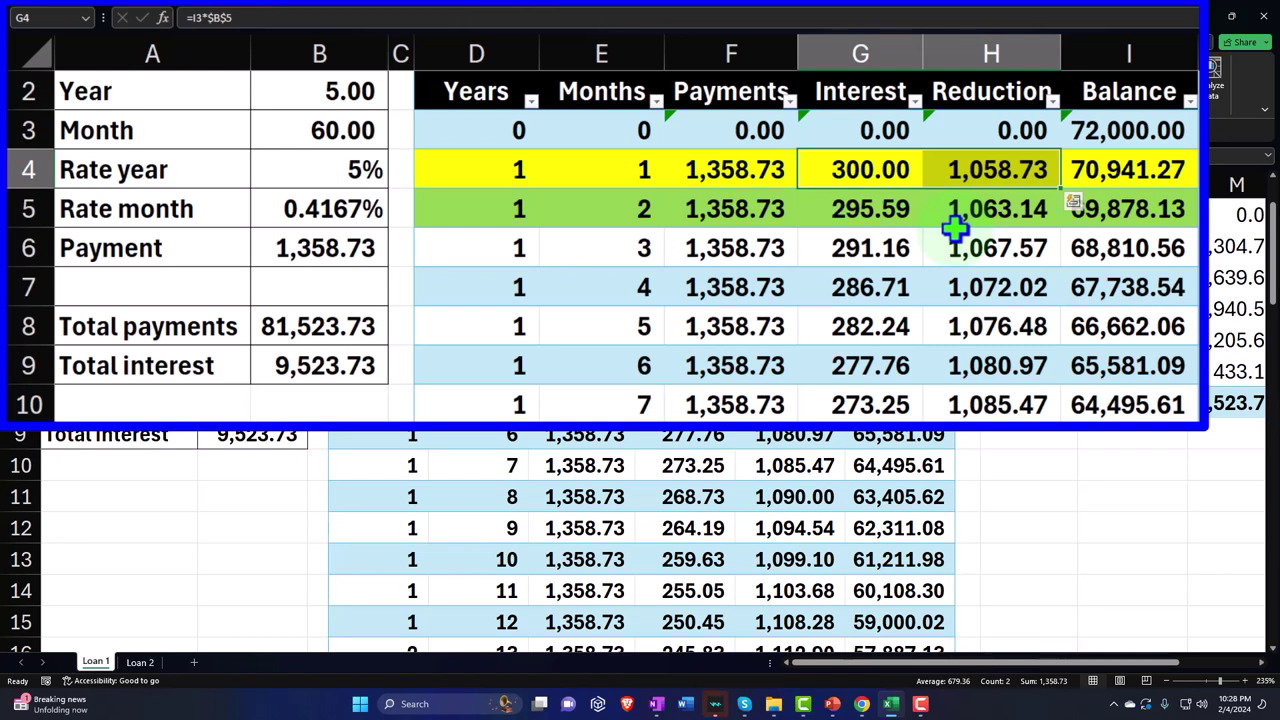
{"action": "left_click", "coordinate": [730, 168]}
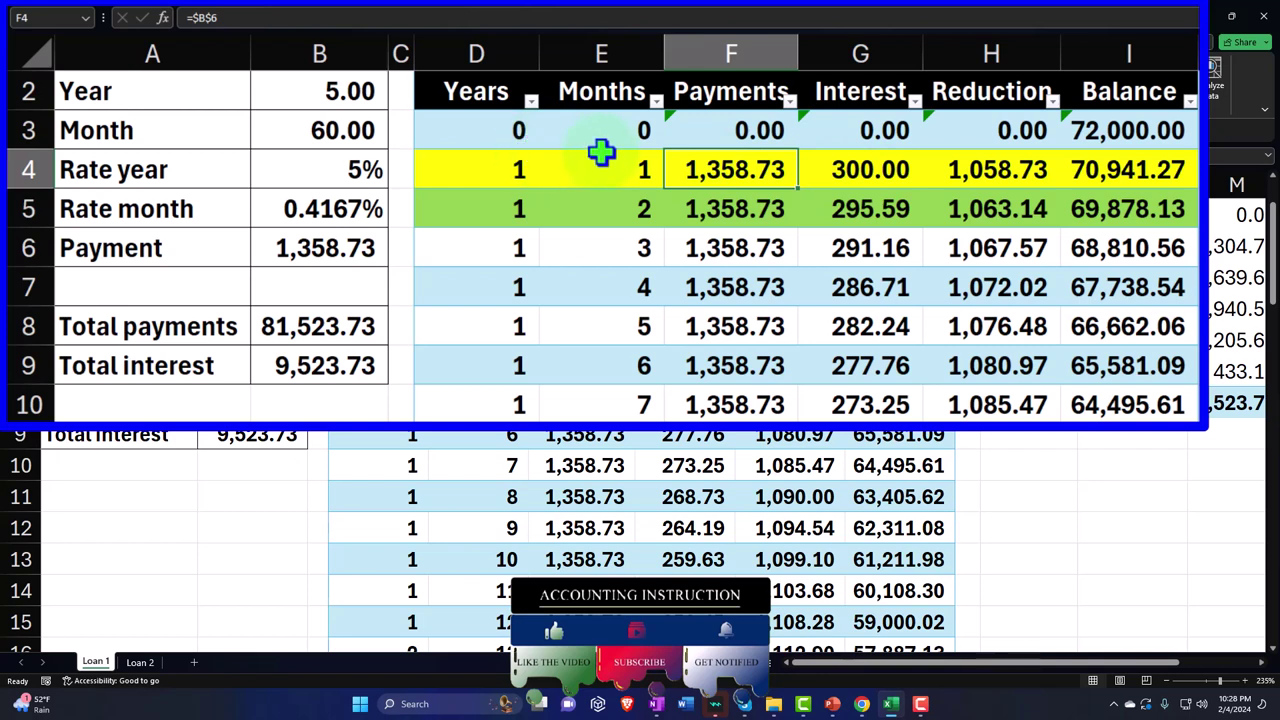
{"action": "left_click_drag", "start_coordinate": [737, 168], "coordinate": [735, 248]}
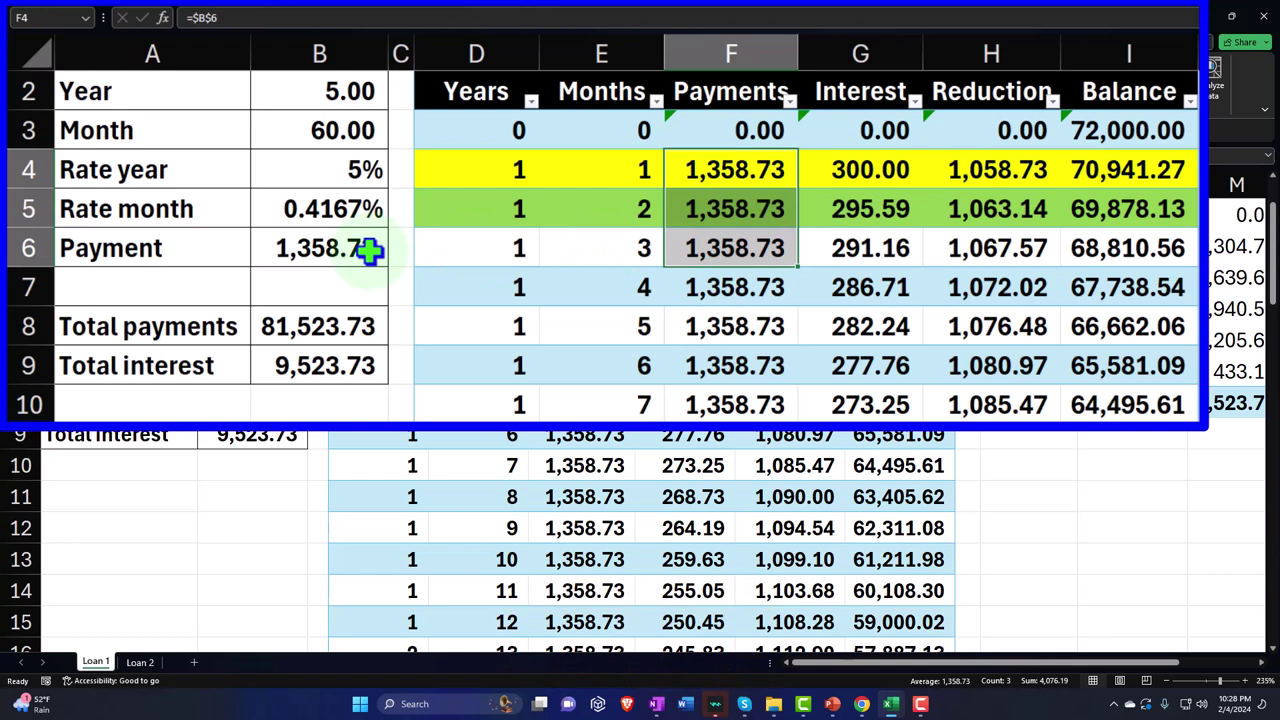
{"action": "left_click_drag", "start_coordinate": [849, 171], "coordinate": [951, 171]}
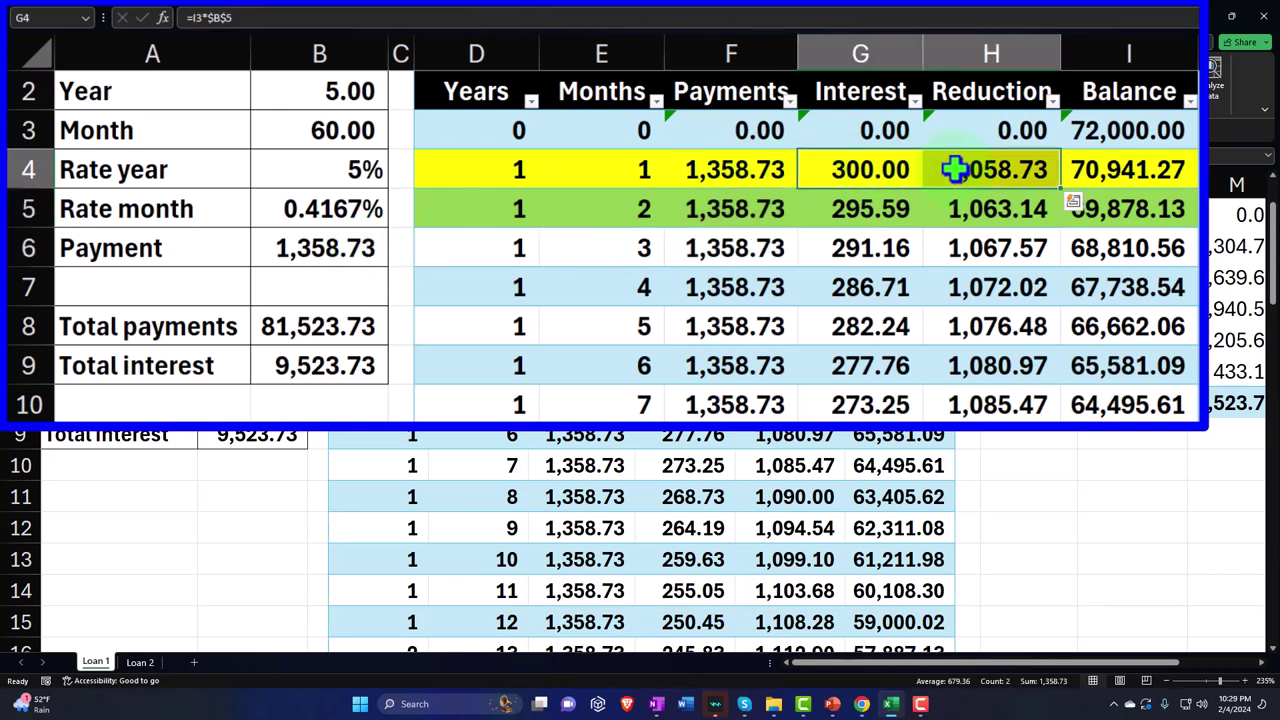
{"action": "left_click", "coordinate": [1160, 172]}
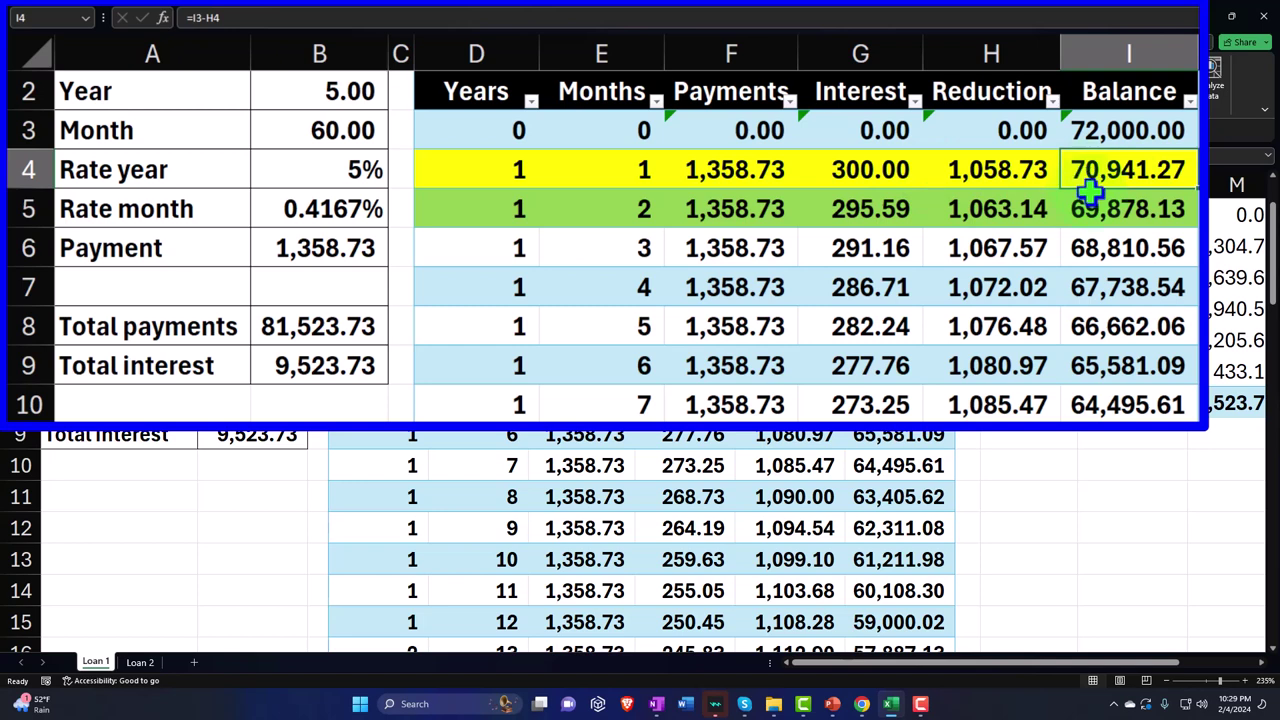
{"action": "left_click", "coordinate": [1088, 226]}
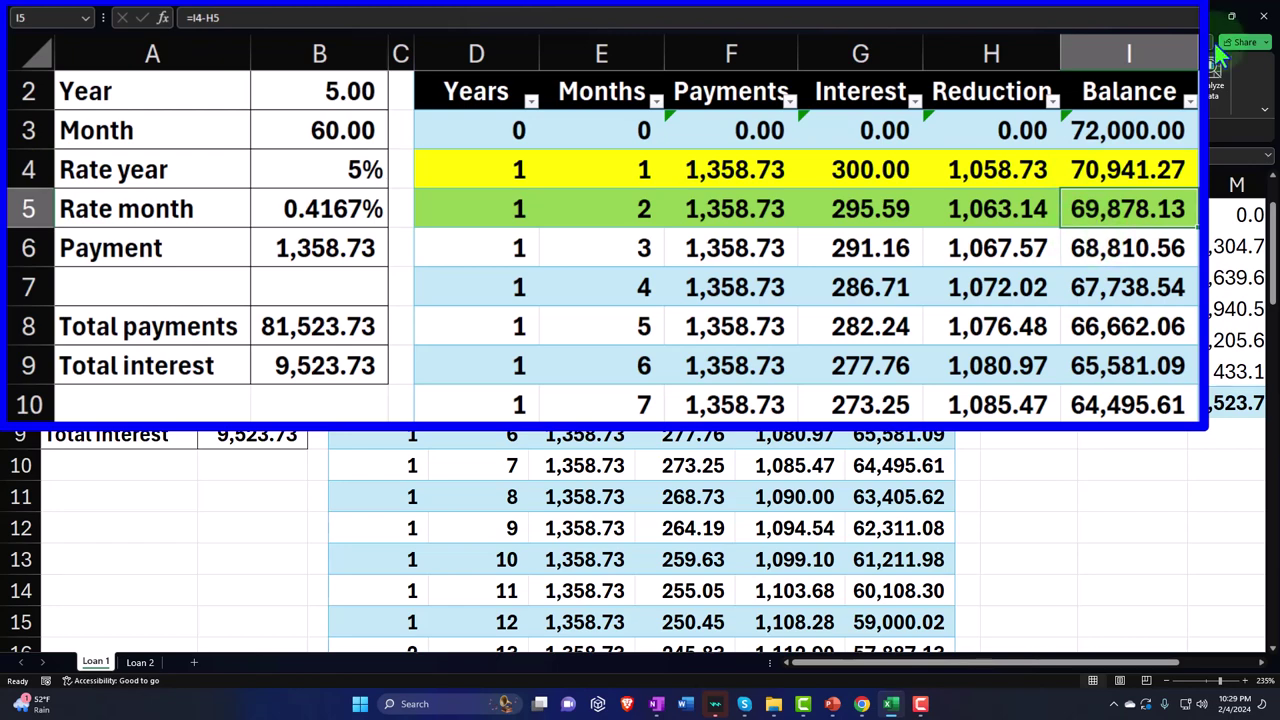
Compare the February Chase loan balance on the QuickBooks Balance Sheet with the month 2 row of the Loan 1 amortization table in Excel.
{"action": "left_click", "coordinate": [1212, 14]}
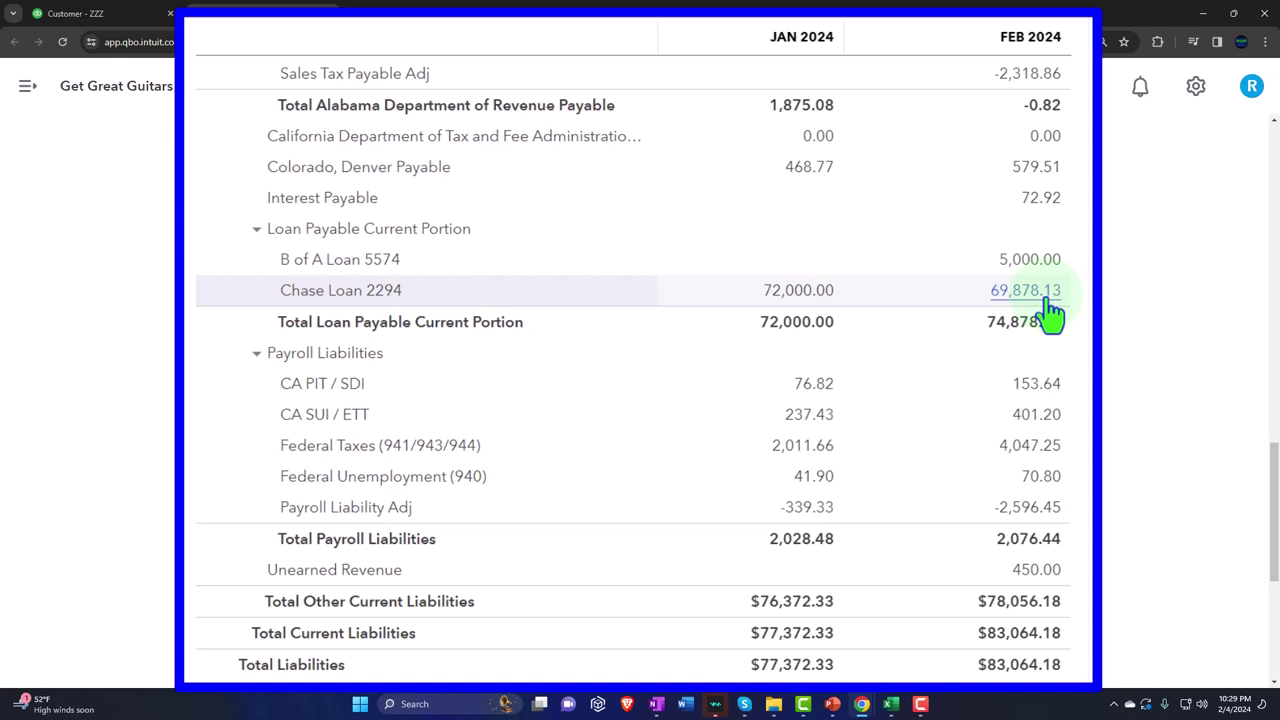
{"action": "scroll", "coordinate": [1050, 312], "scroll_direction": "down", "scroll_amount": 1}
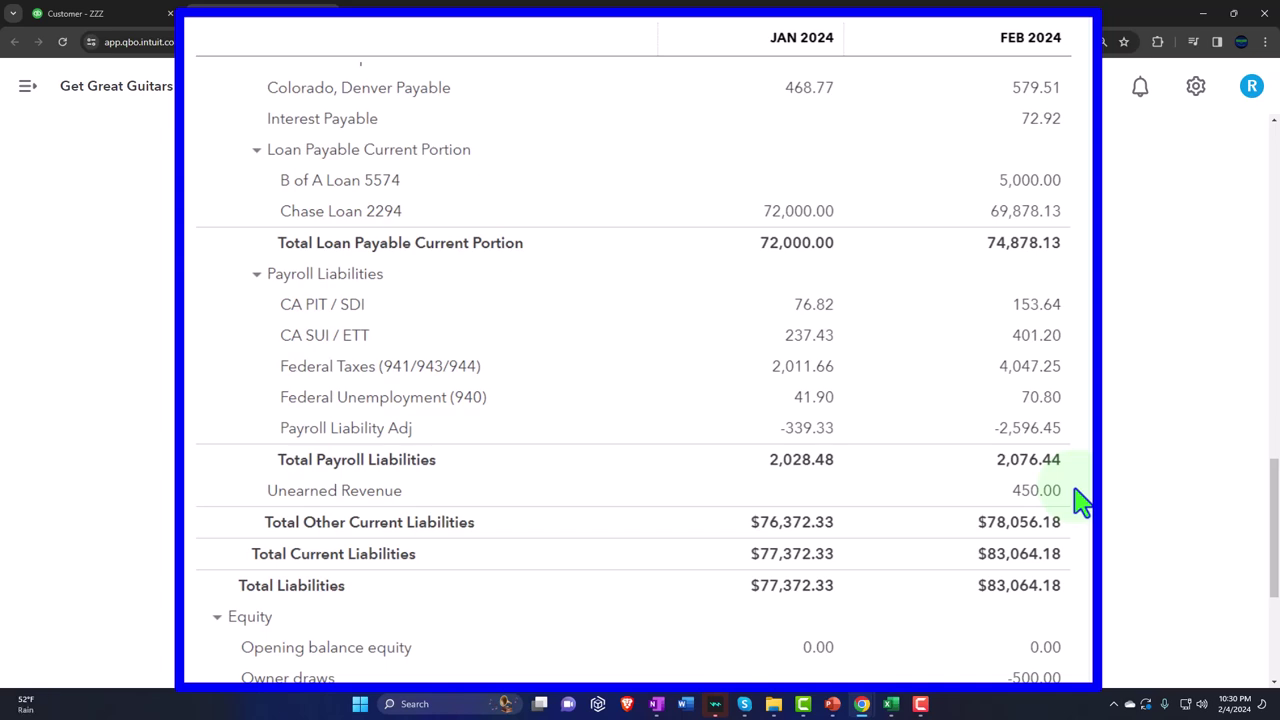
{"action": "left_click", "coordinate": [893, 705]}
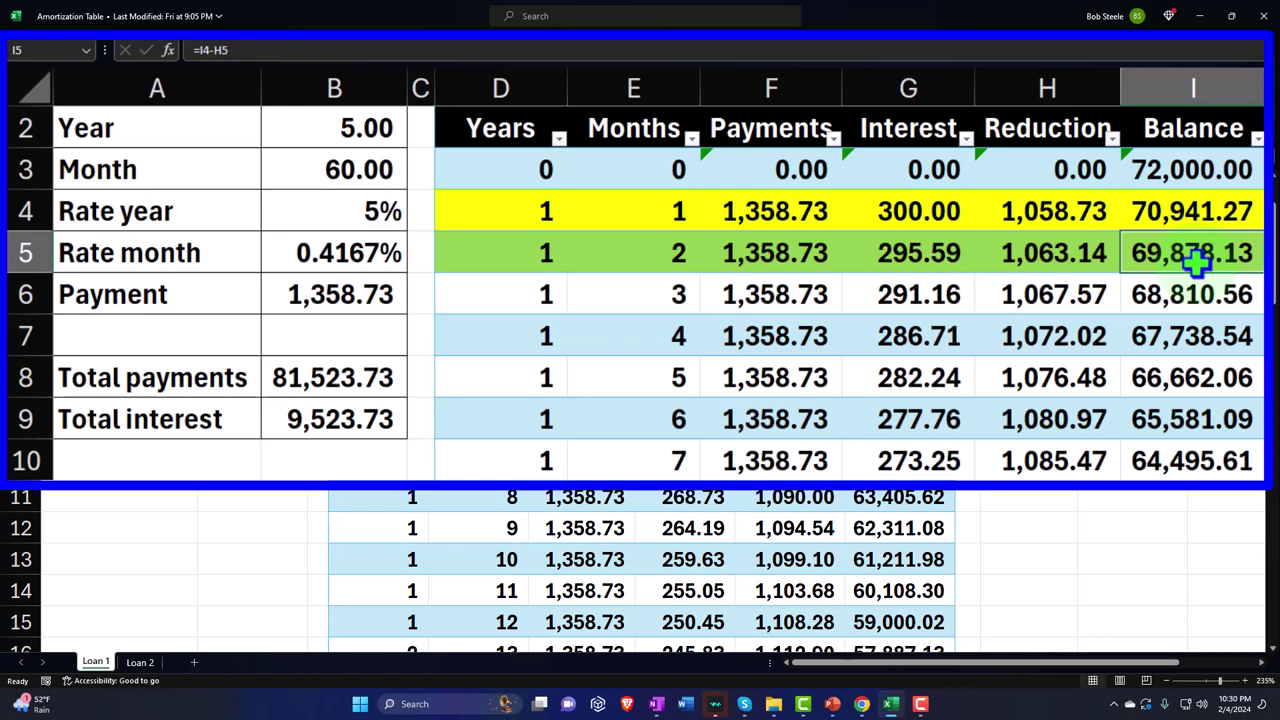
{"action": "left_click", "coordinate": [986, 248]}
{"action": "left_click", "coordinate": [943, 247]}
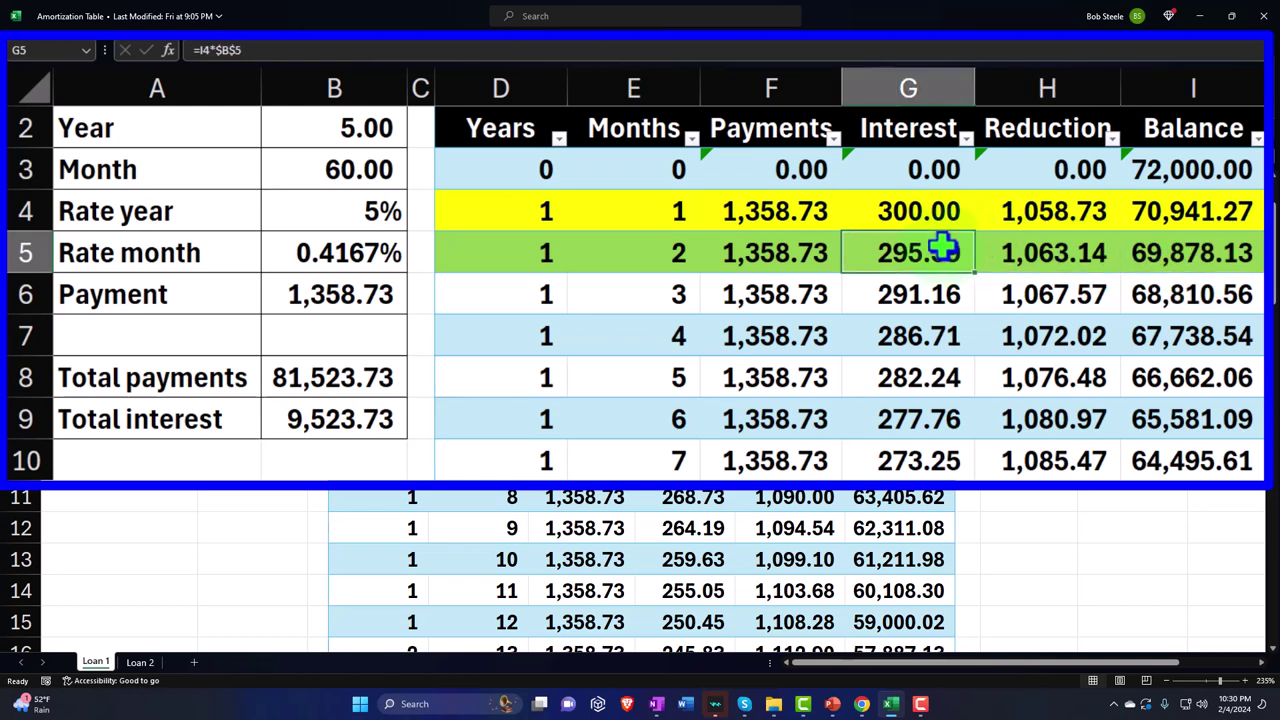
Back in QuickBooks Online, view the Profit and Loss report, and collapse and re-expand Loan Payable Current Portion on the Balance Sheet.
{"action": "left_click", "coordinate": [1199, 16]}
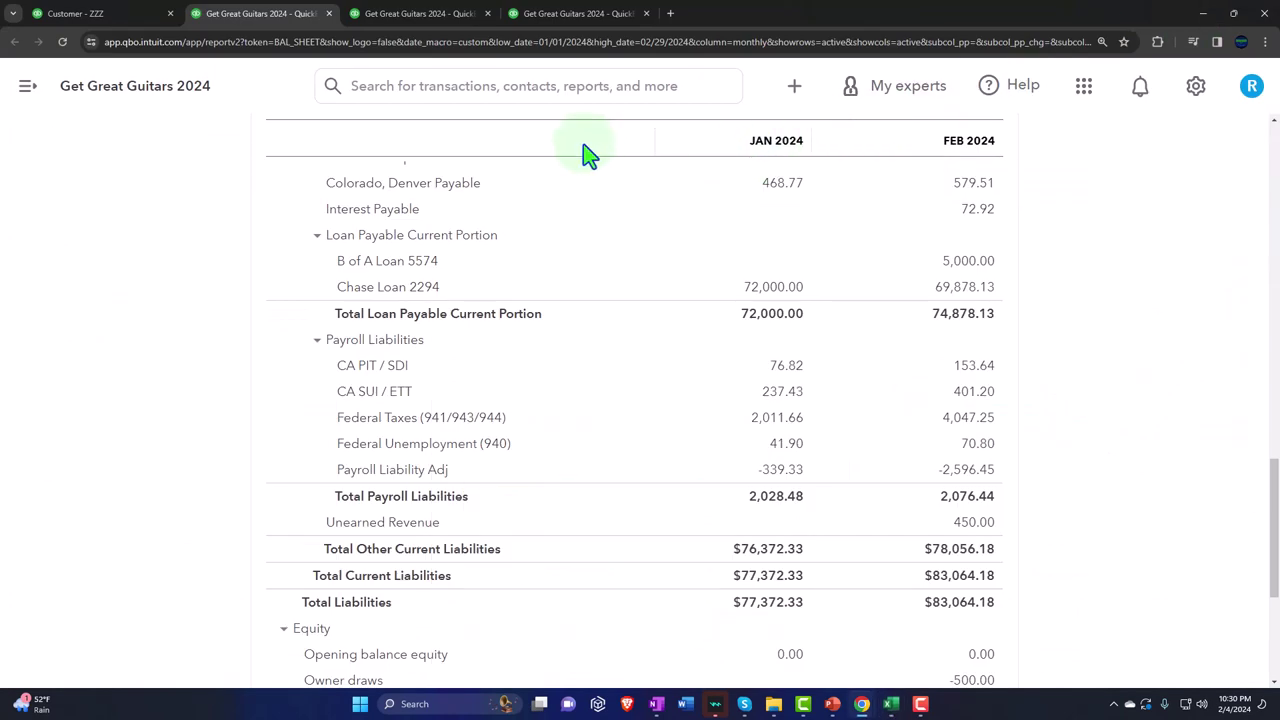
{"action": "left_click", "coordinate": [420, 13]}
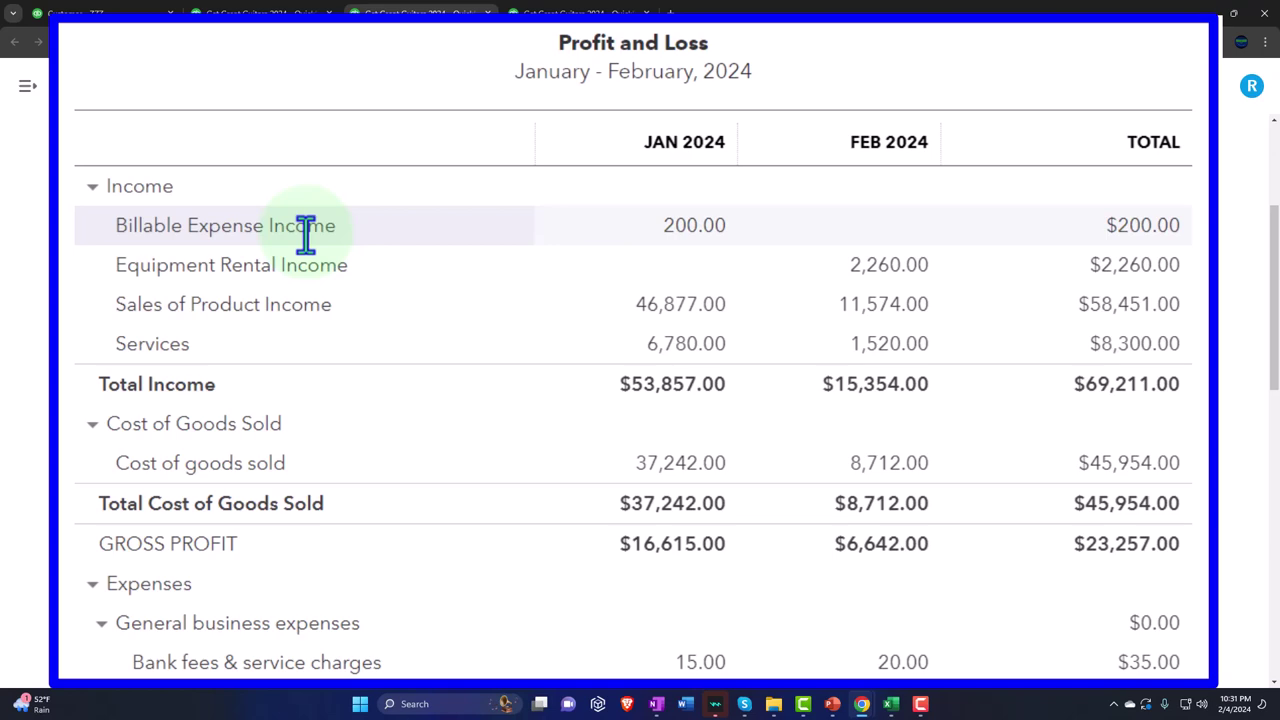
{"action": "left_click", "coordinate": [262, 14]}
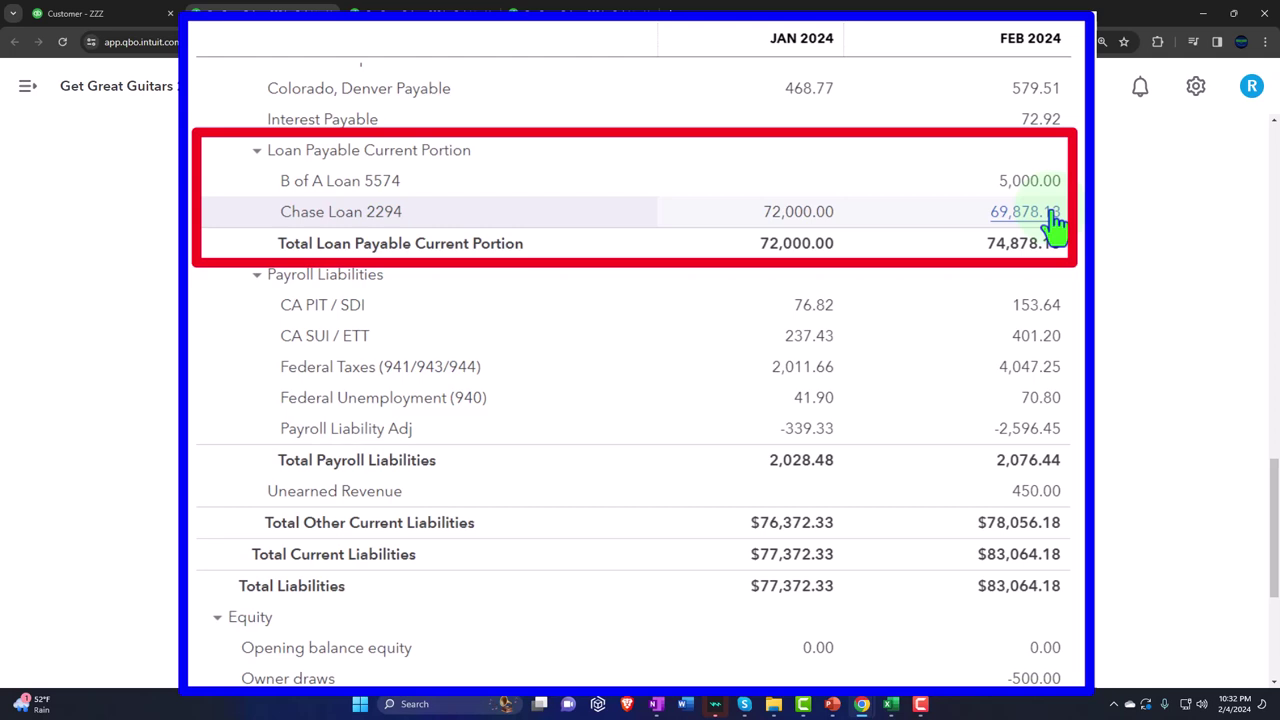
{"action": "left_click", "coordinate": [257, 150]}
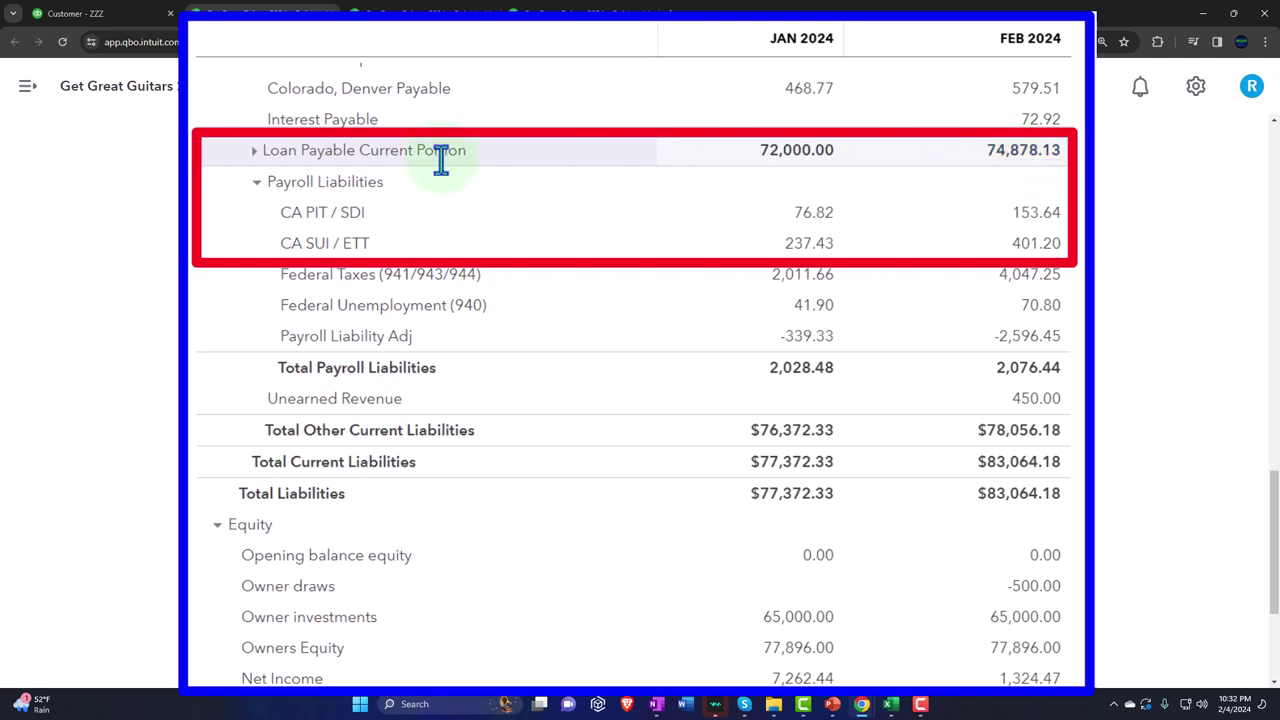
{"action": "left_click", "coordinate": [254, 155]}
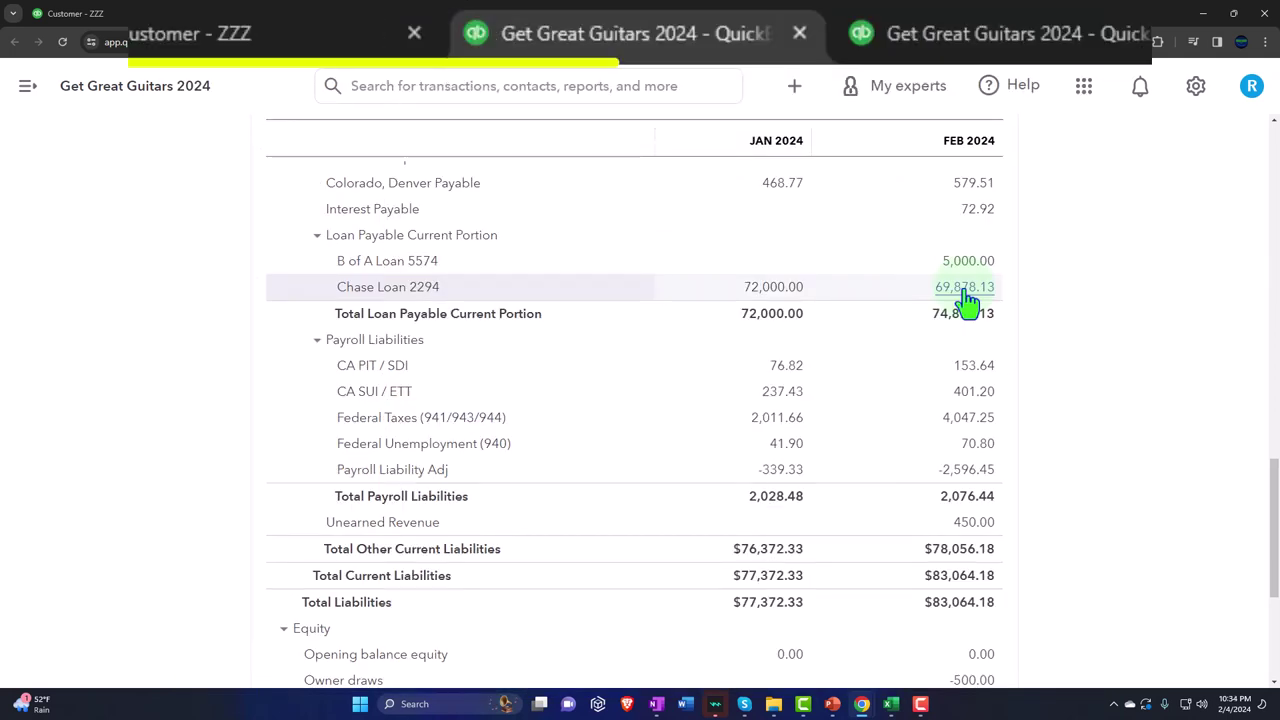
Open the Chart of Accounts, collapse the navigation menu and locate the two loan sub-accounts under Loan Payable Current Portion.
{"action": "left_click", "coordinate": [186, 22]}
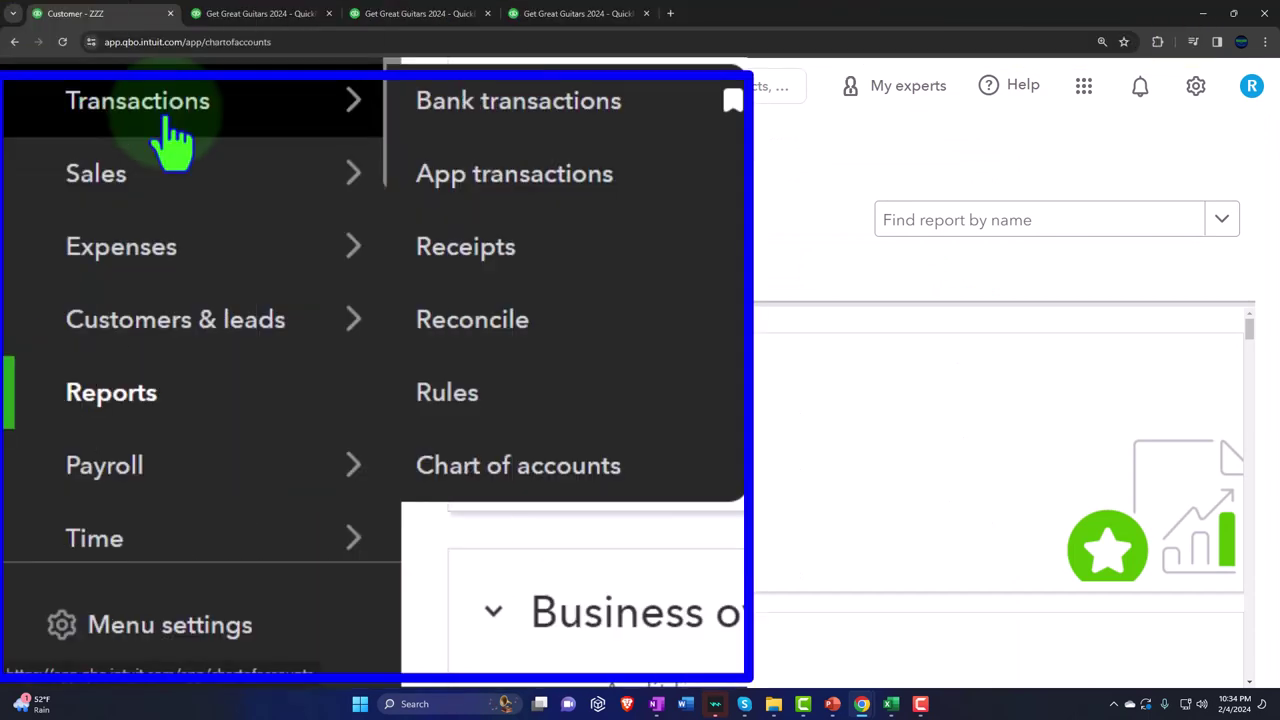
{"action": "left_click", "coordinate": [88, 372]}
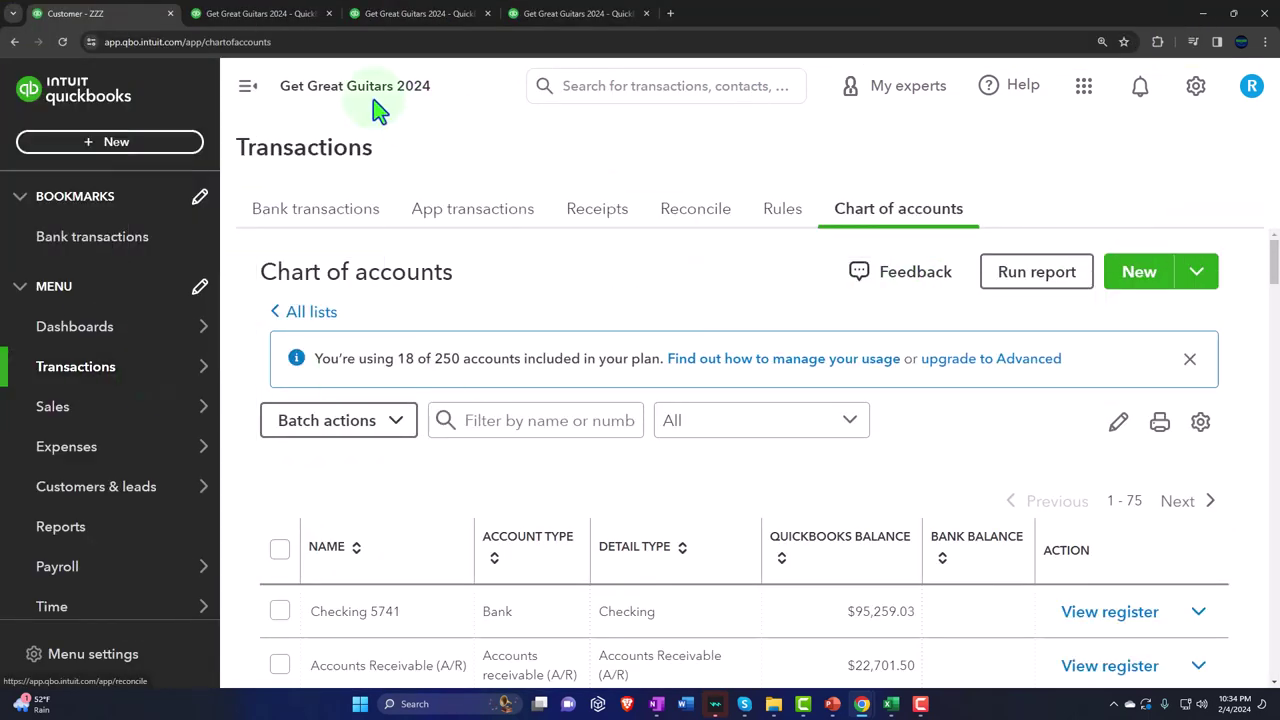
{"action": "left_click", "coordinate": [249, 87]}
{"action": "scroll", "coordinate": [200, 430], "scroll_direction": "down", "scroll_amount": 10}
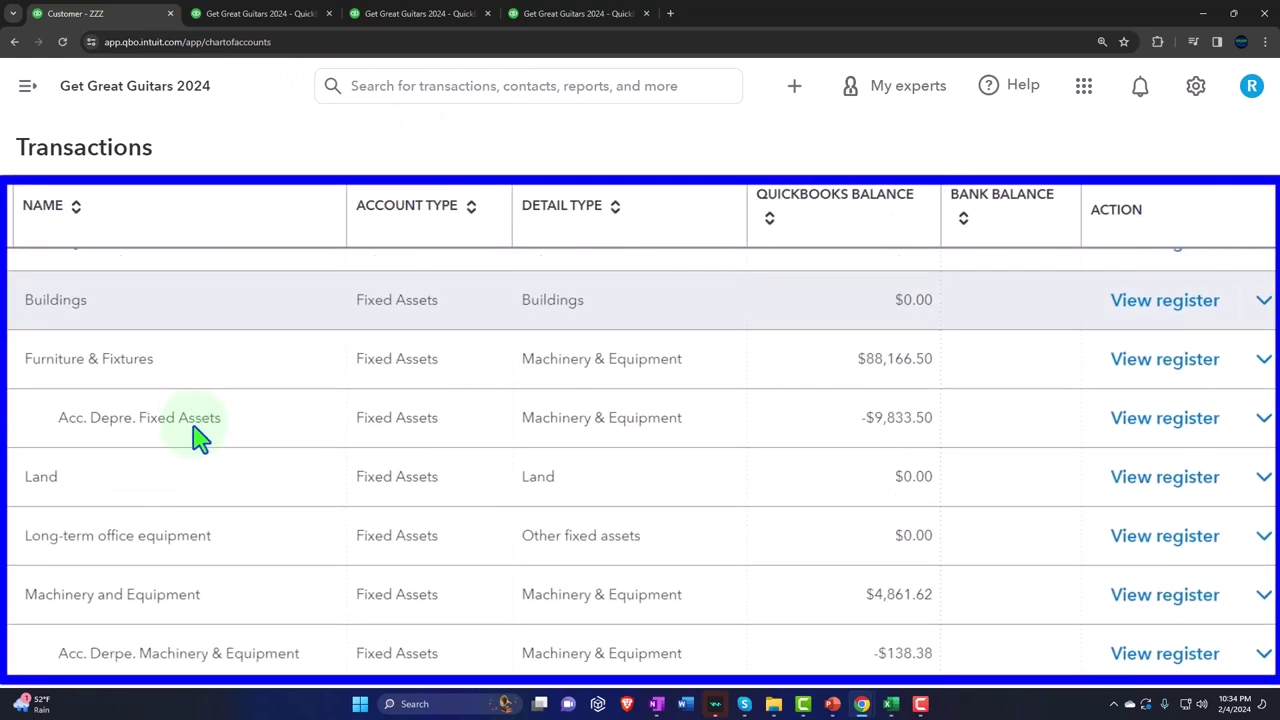
{"action": "scroll", "coordinate": [195, 430], "scroll_direction": "down", "scroll_amount": 6}
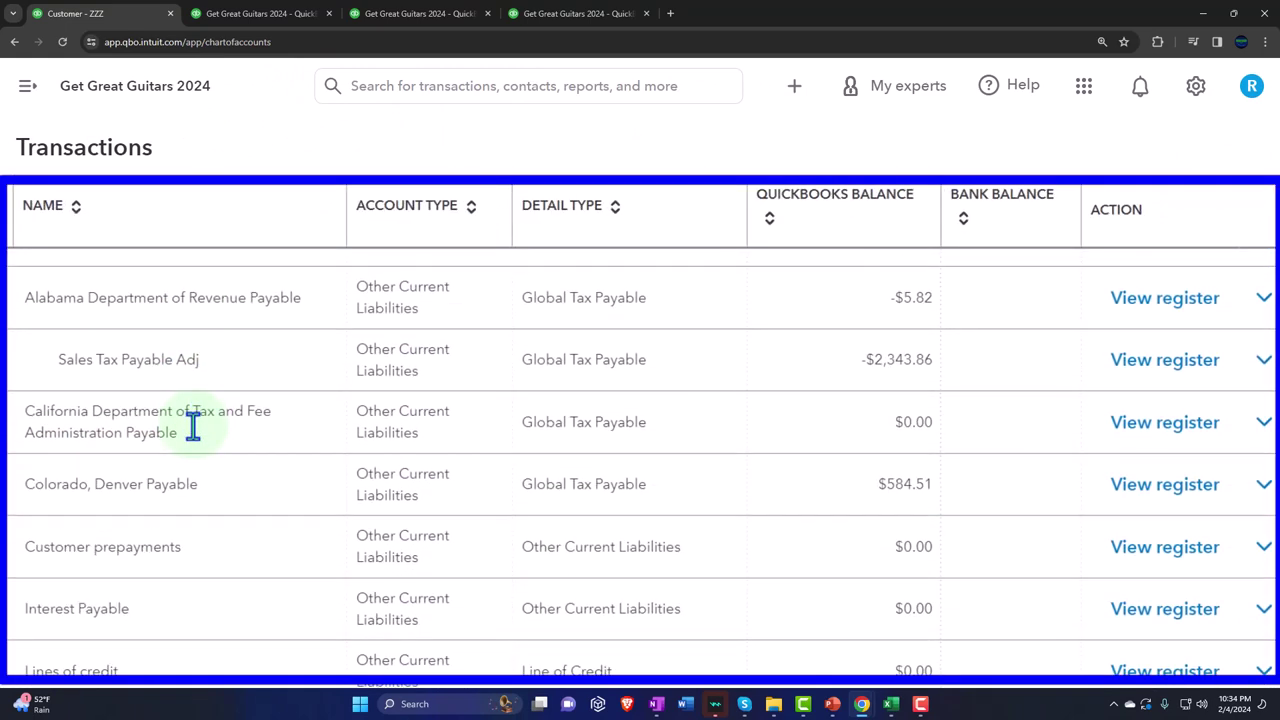
{"action": "scroll", "coordinate": [194, 430], "scroll_direction": "down", "scroll_amount": 1}
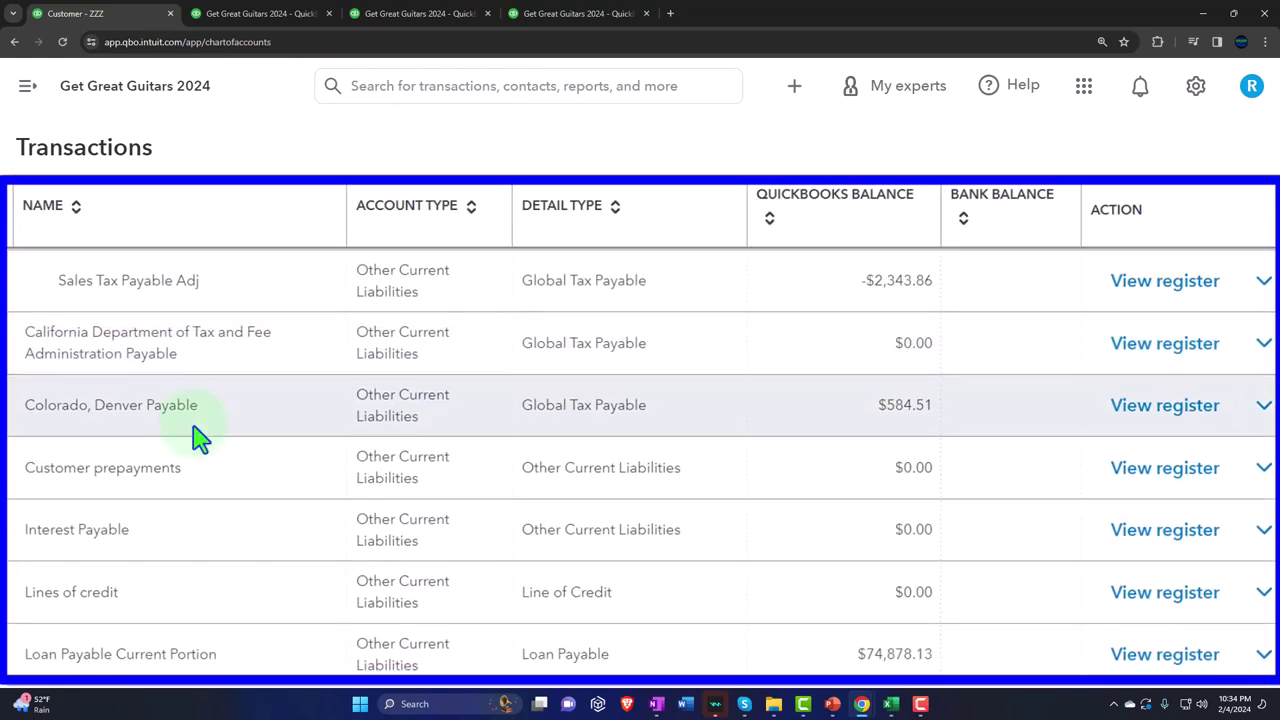
{"action": "scroll", "coordinate": [197, 435], "scroll_direction": "down", "scroll_amount": 5}
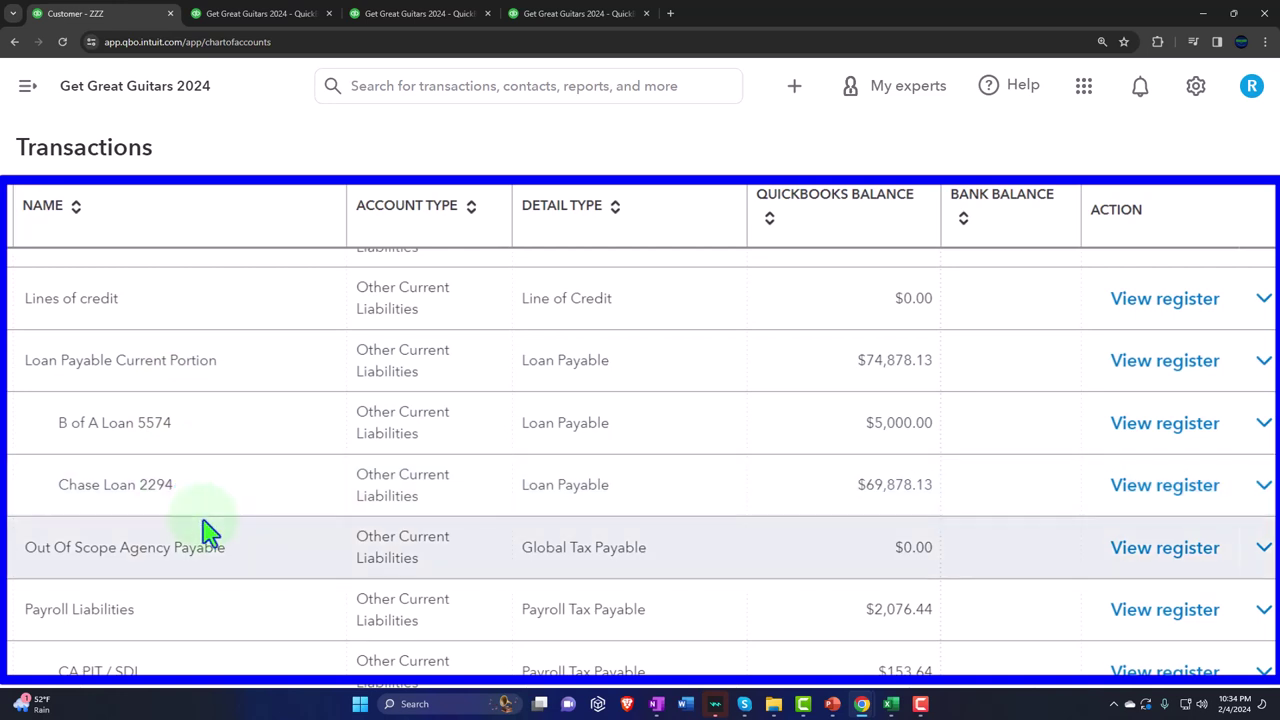
On the Balance Sheet, collapse and expand Loan Payable Current Portion to compare the parent account's total with its individual loans.
{"action": "left_click", "coordinate": [255, 14]}
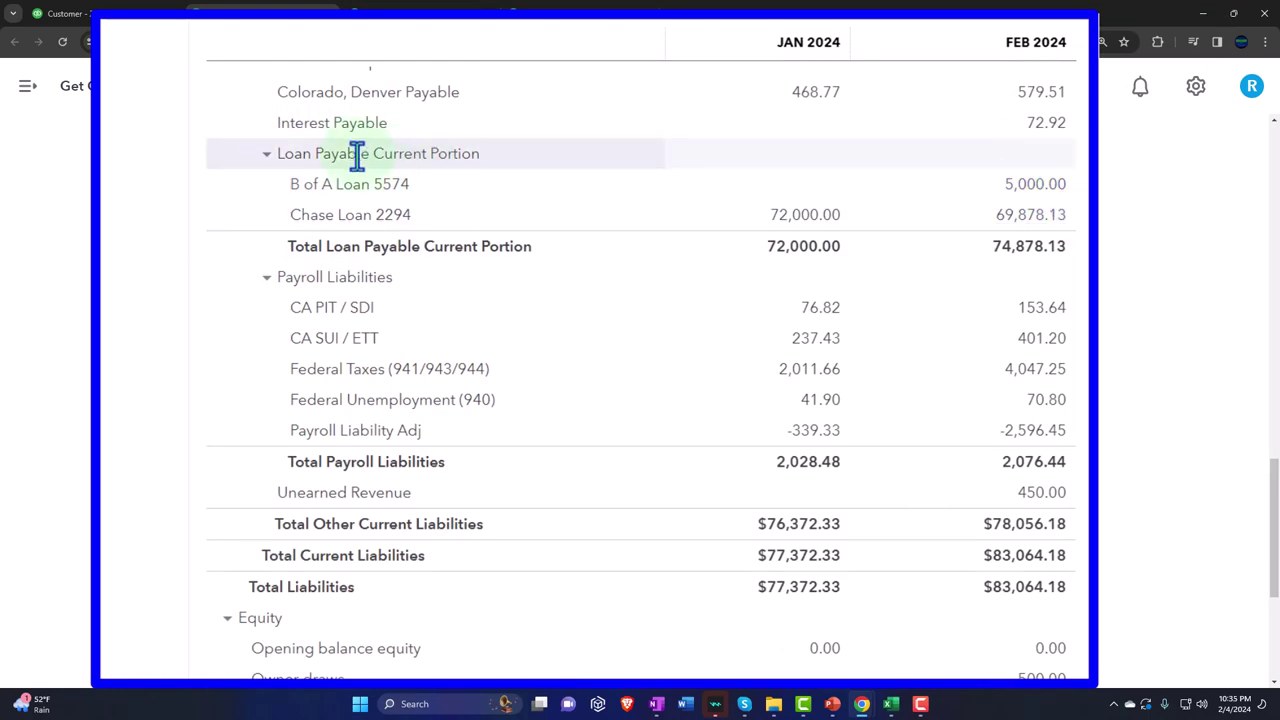
{"action": "left_click", "coordinate": [267, 156]}
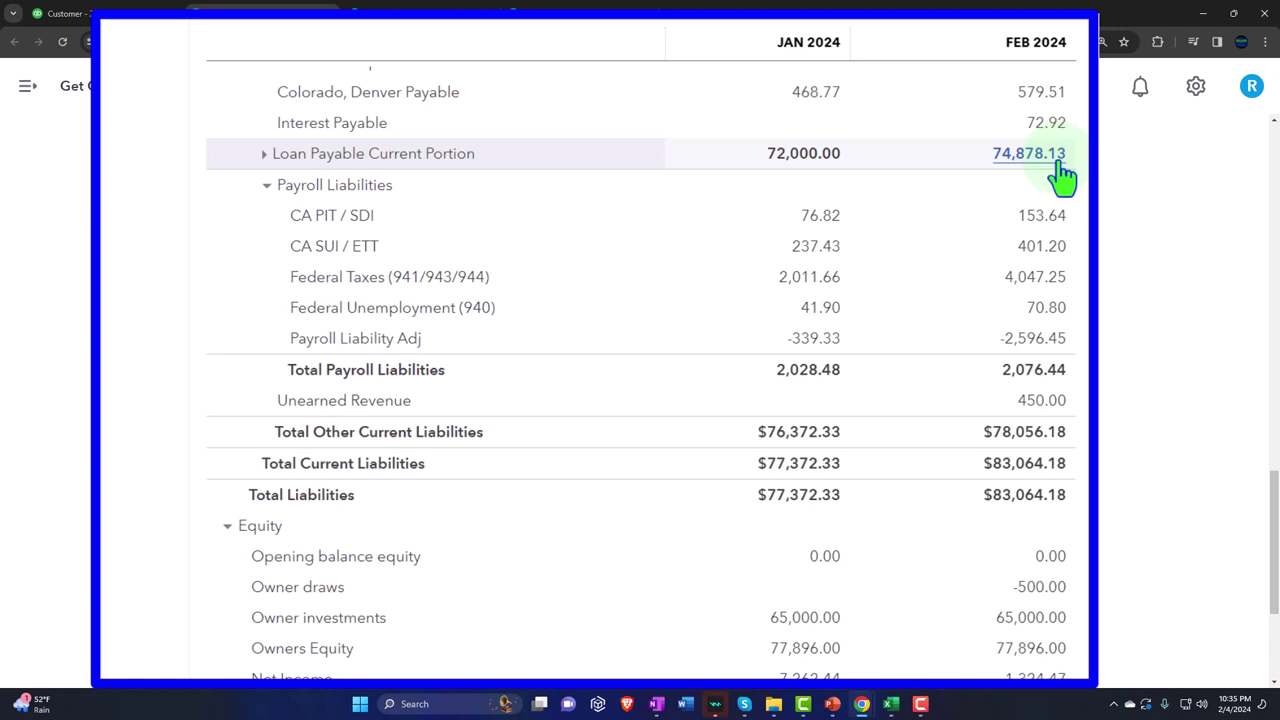
{"action": "left_click", "coordinate": [262, 158]}
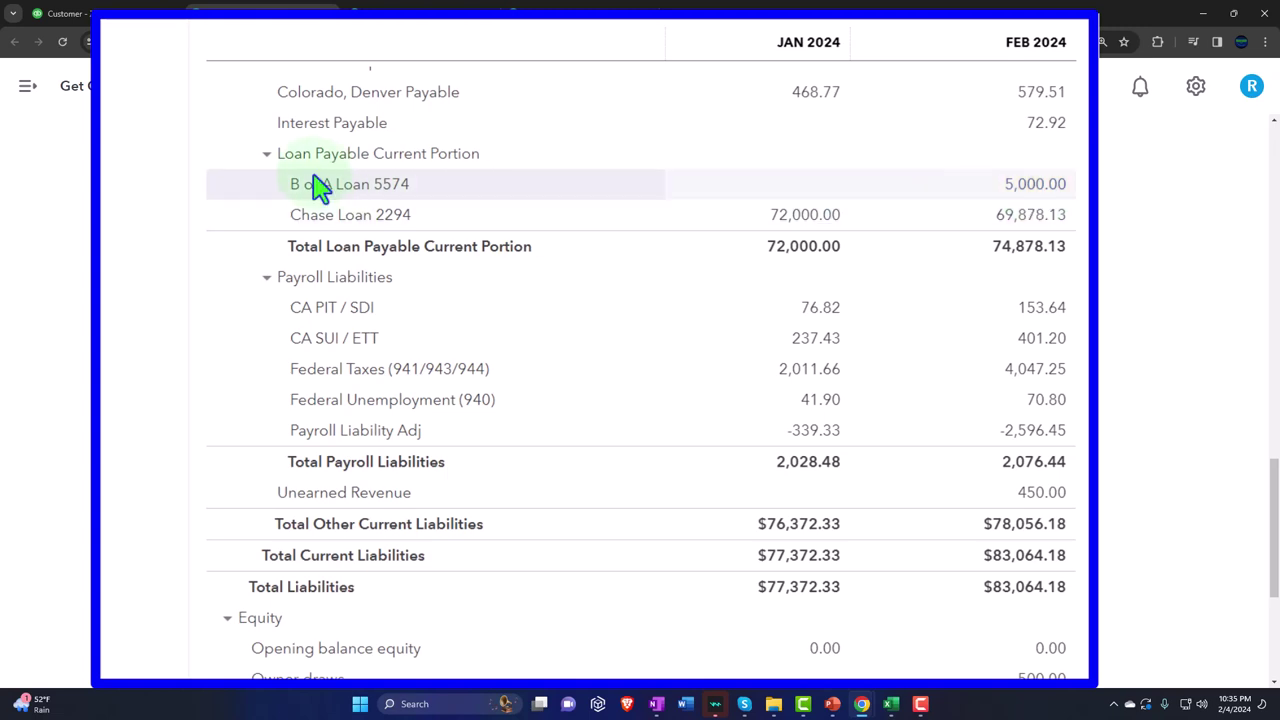
{"action": "left_click", "coordinate": [268, 156]}
{"action": "left_click", "coordinate": [268, 156]}
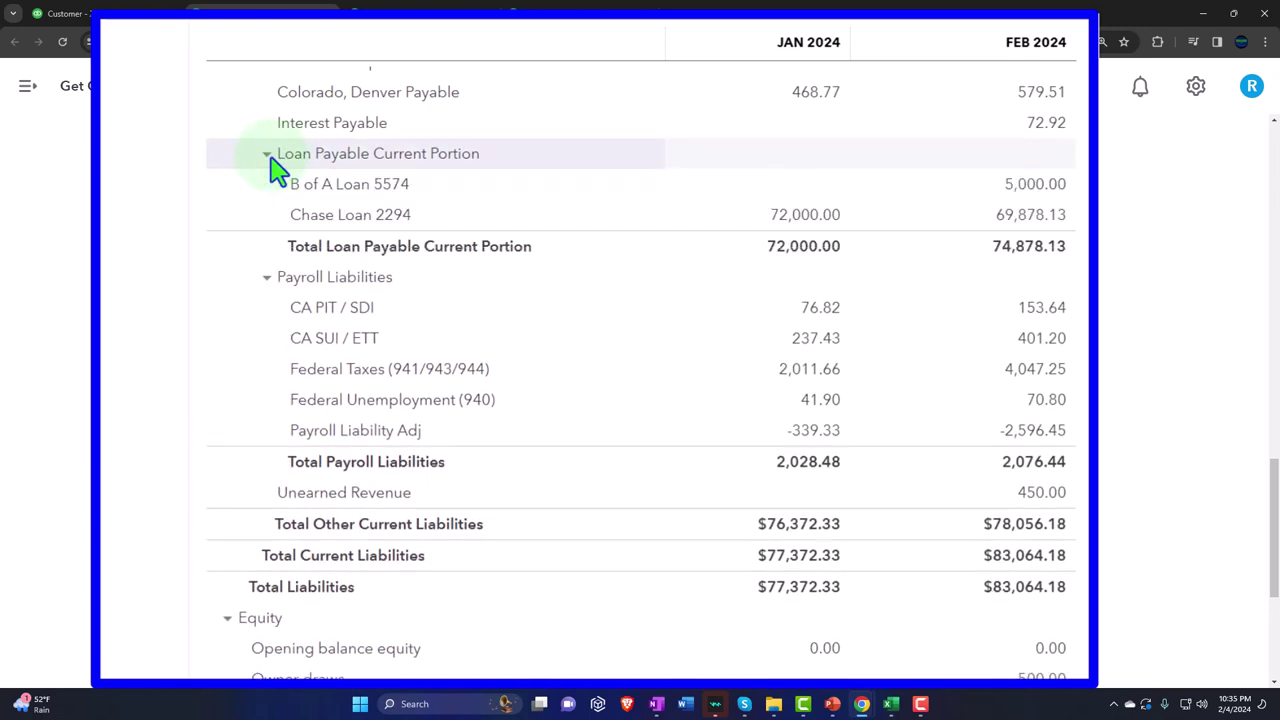
From the Chart of Accounts, start a new Liabilities account, examine the current and long-term parent options, and close the form without saving.
{"action": "left_click", "coordinate": [334, 60]}
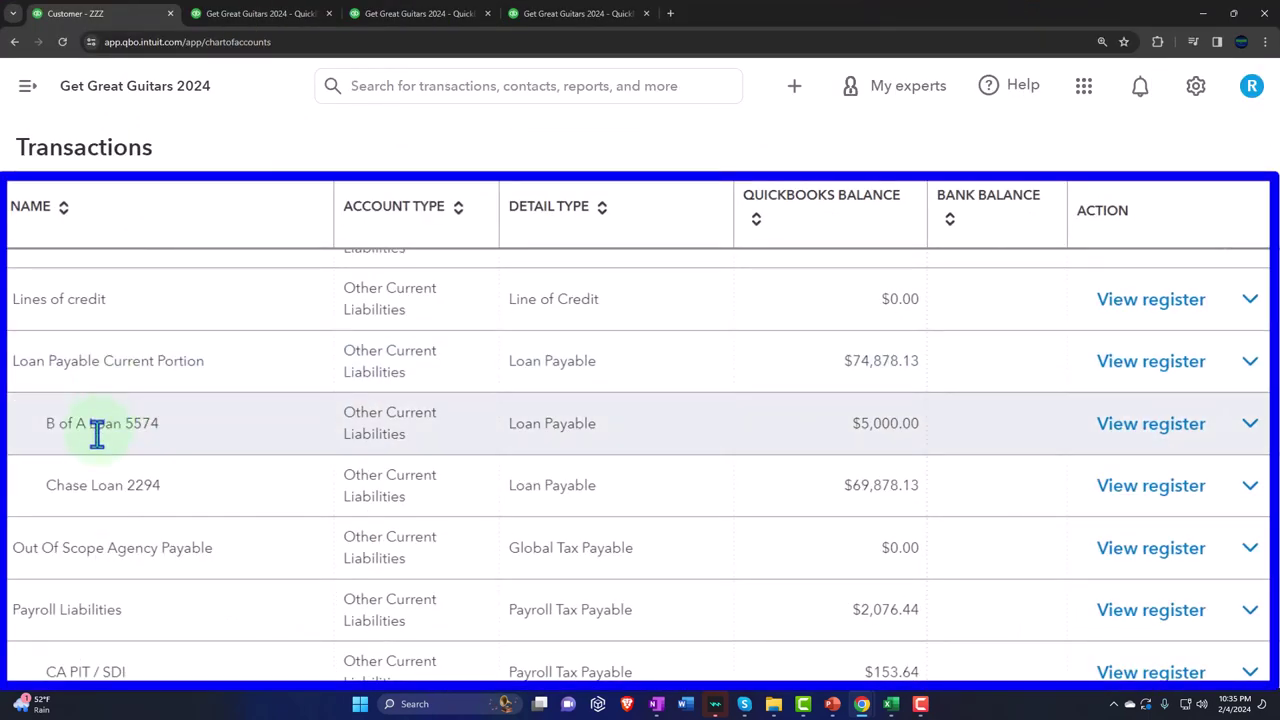
{"action": "scroll", "coordinate": [940, 450], "scroll_direction": "up", "scroll_amount": 15}
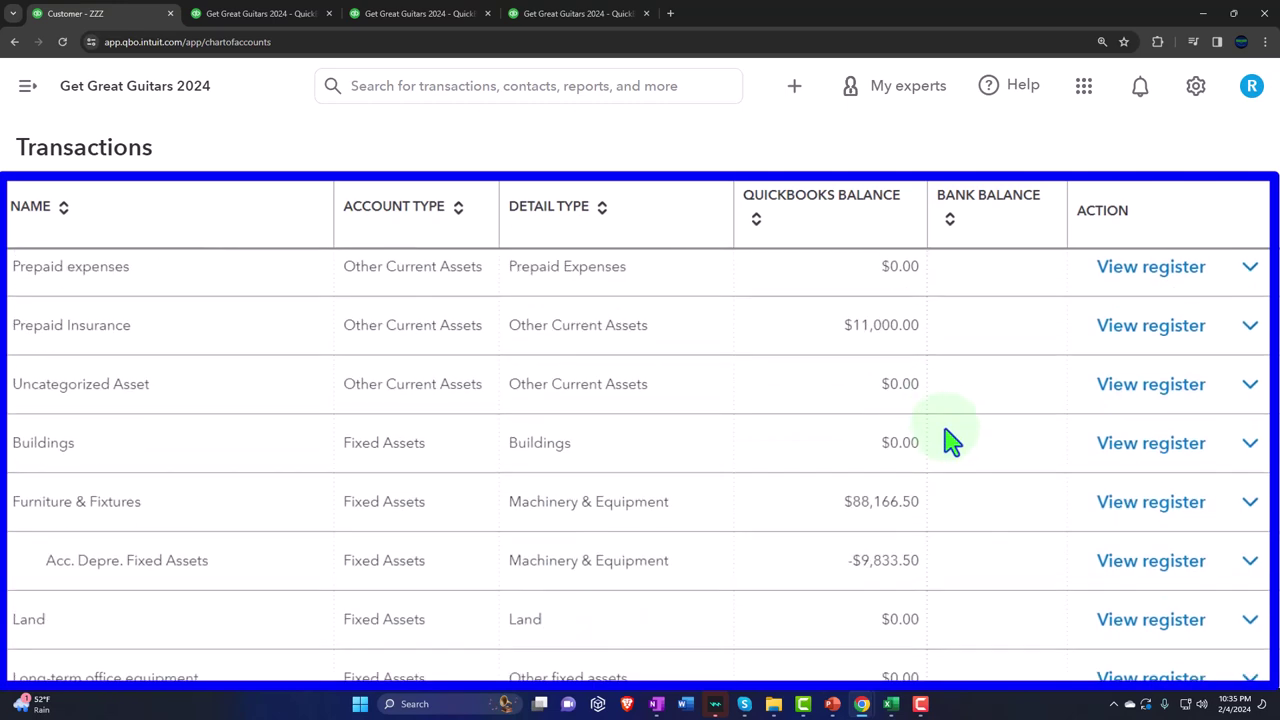
{"action": "left_click", "coordinate": [1139, 258]}
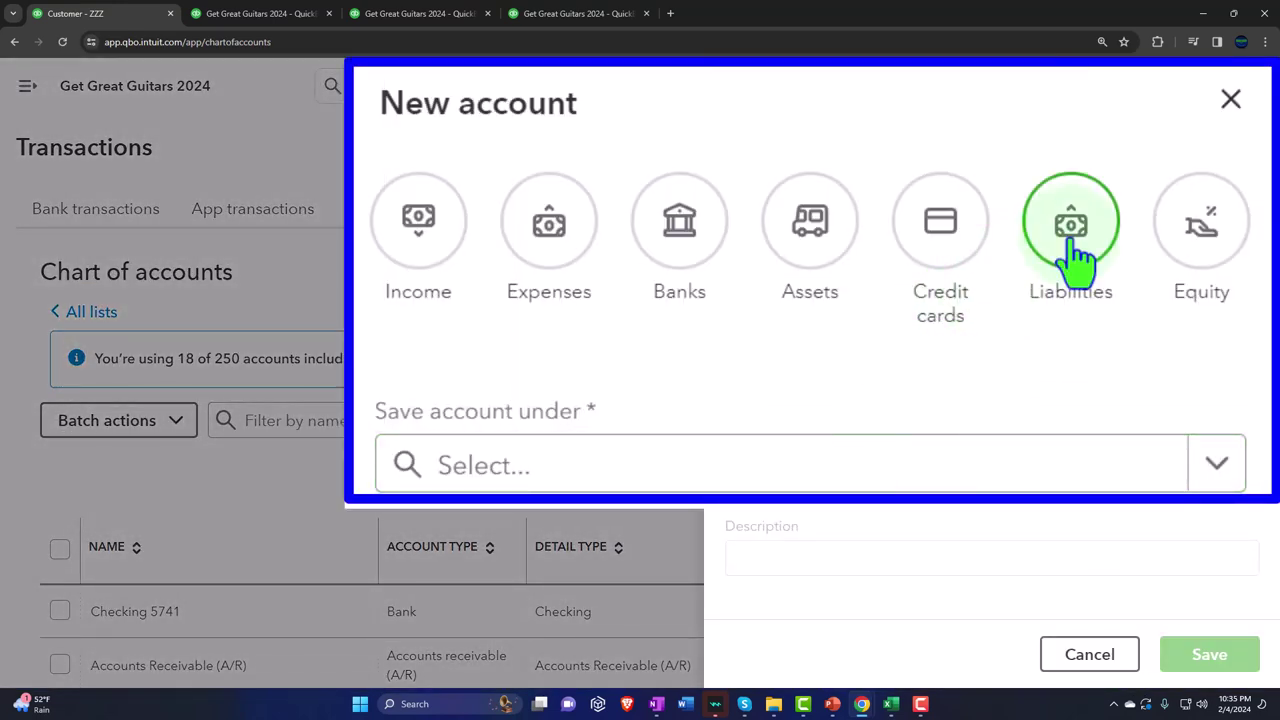
{"action": "left_click", "coordinate": [1072, 245]}
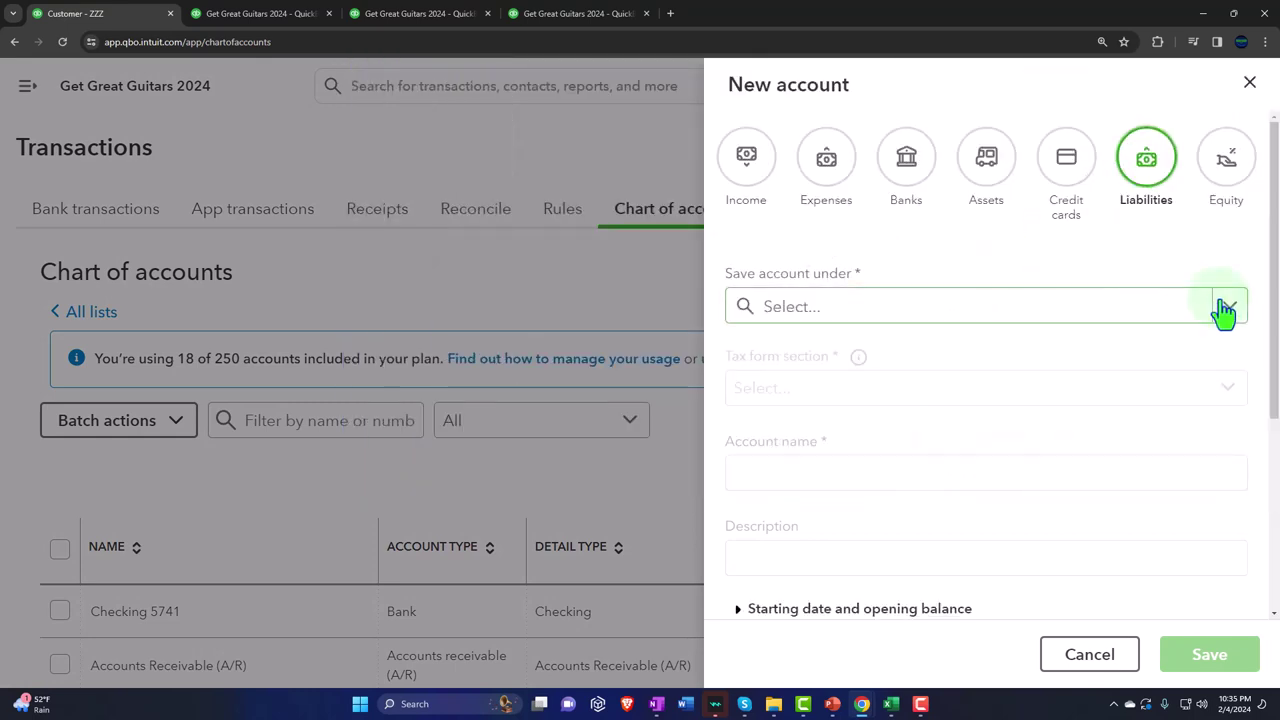
{"action": "left_click", "coordinate": [1223, 306]}
{"action": "scroll", "coordinate": [934, 394], "scroll_direction": "down", "scroll_amount": 1}
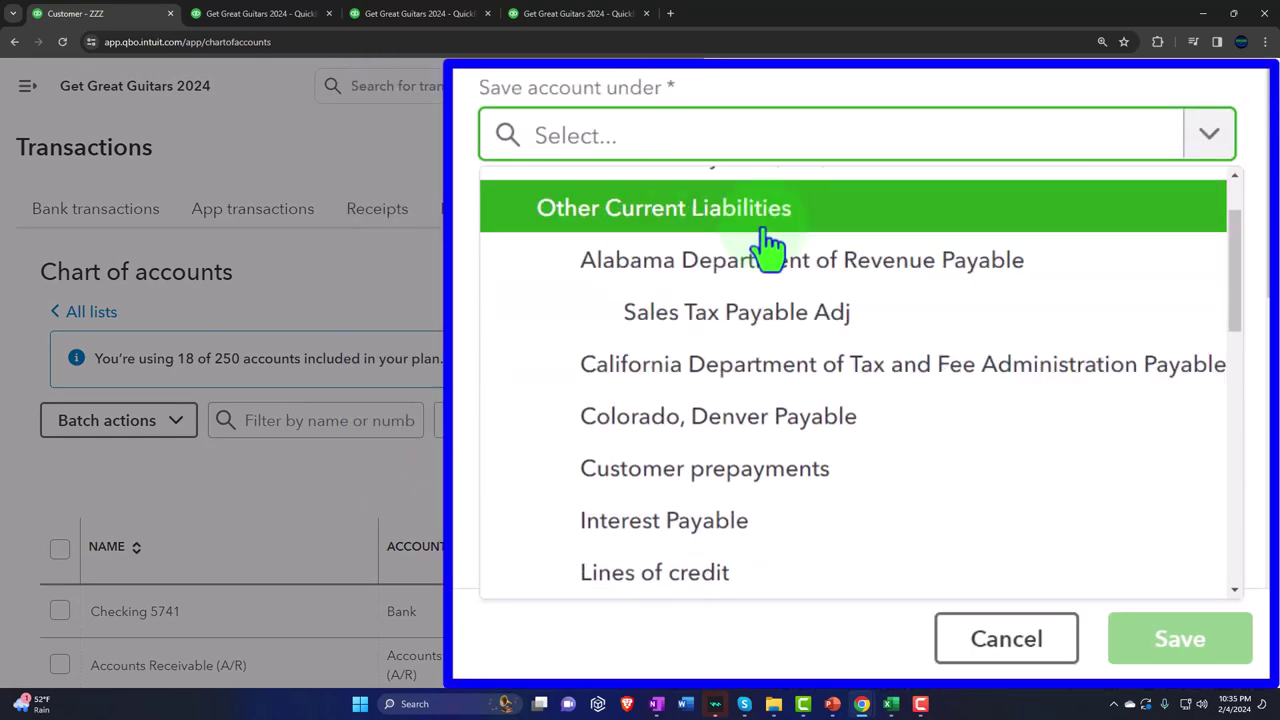
{"action": "scroll", "coordinate": [737, 325], "scroll_direction": "down", "scroll_amount": 7}
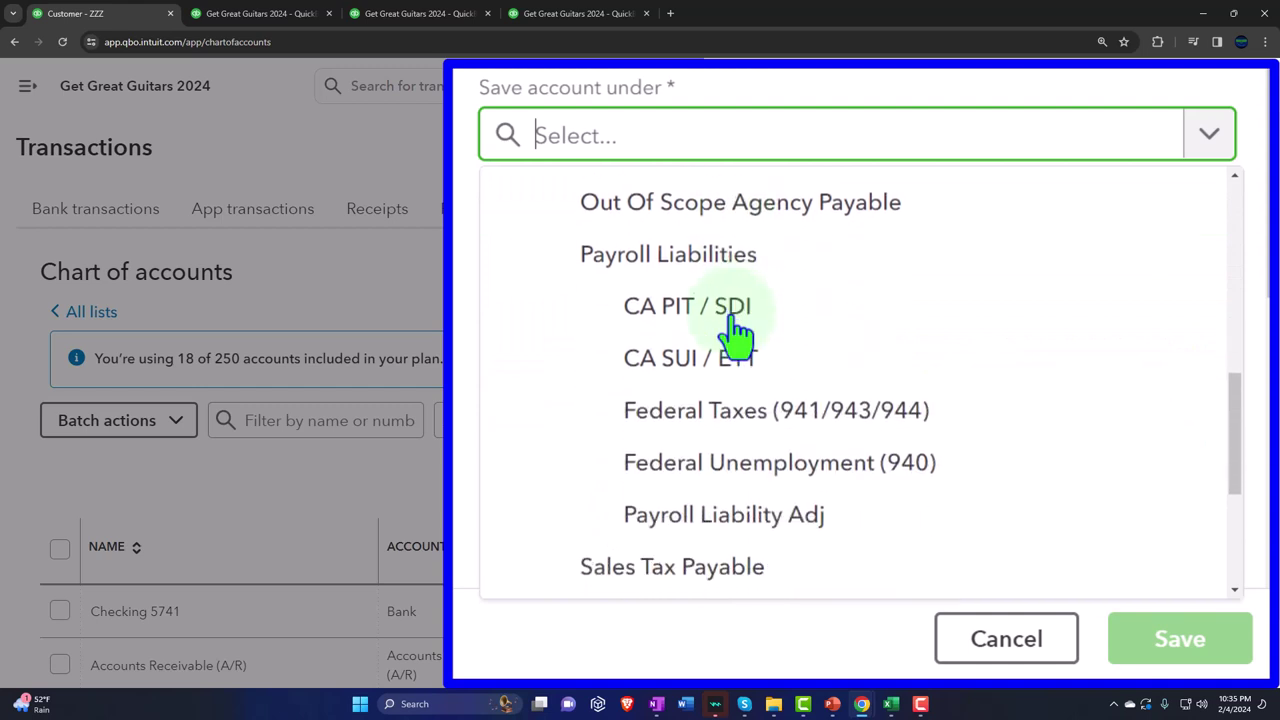
{"action": "scroll", "coordinate": [737, 330], "scroll_direction": "down", "scroll_amount": 1}
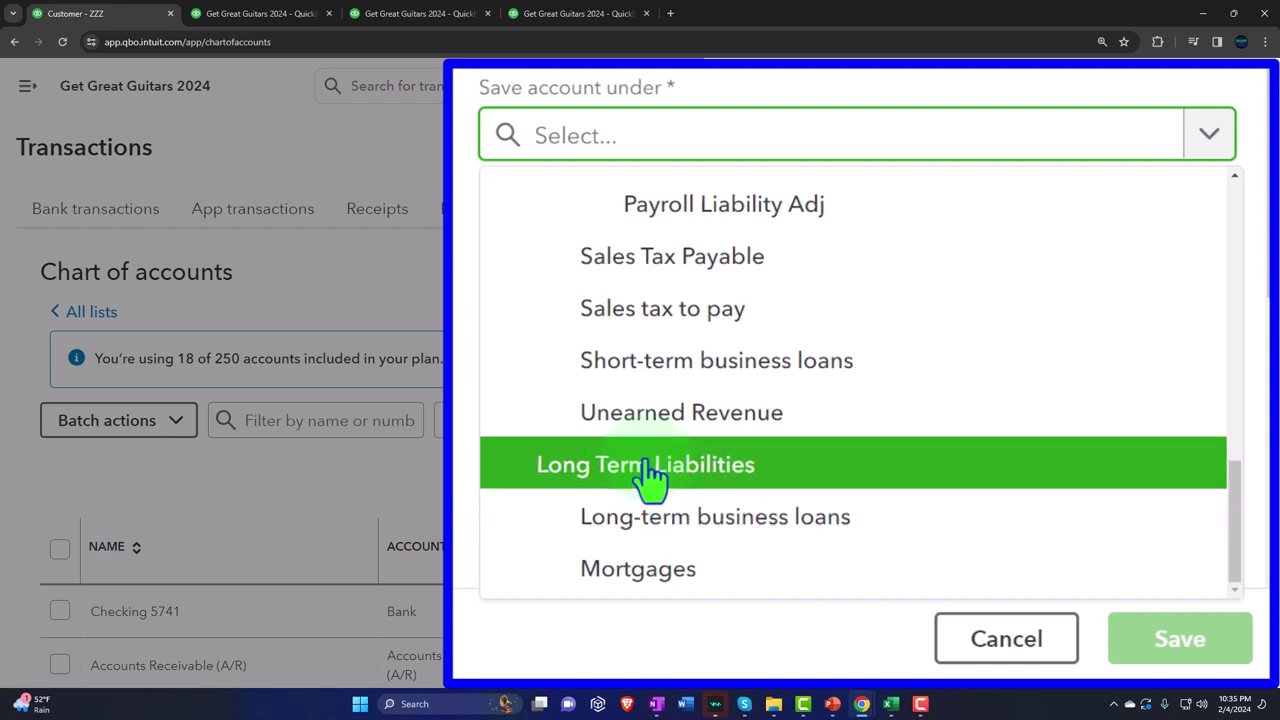
{"action": "left_click", "coordinate": [697, 246]}
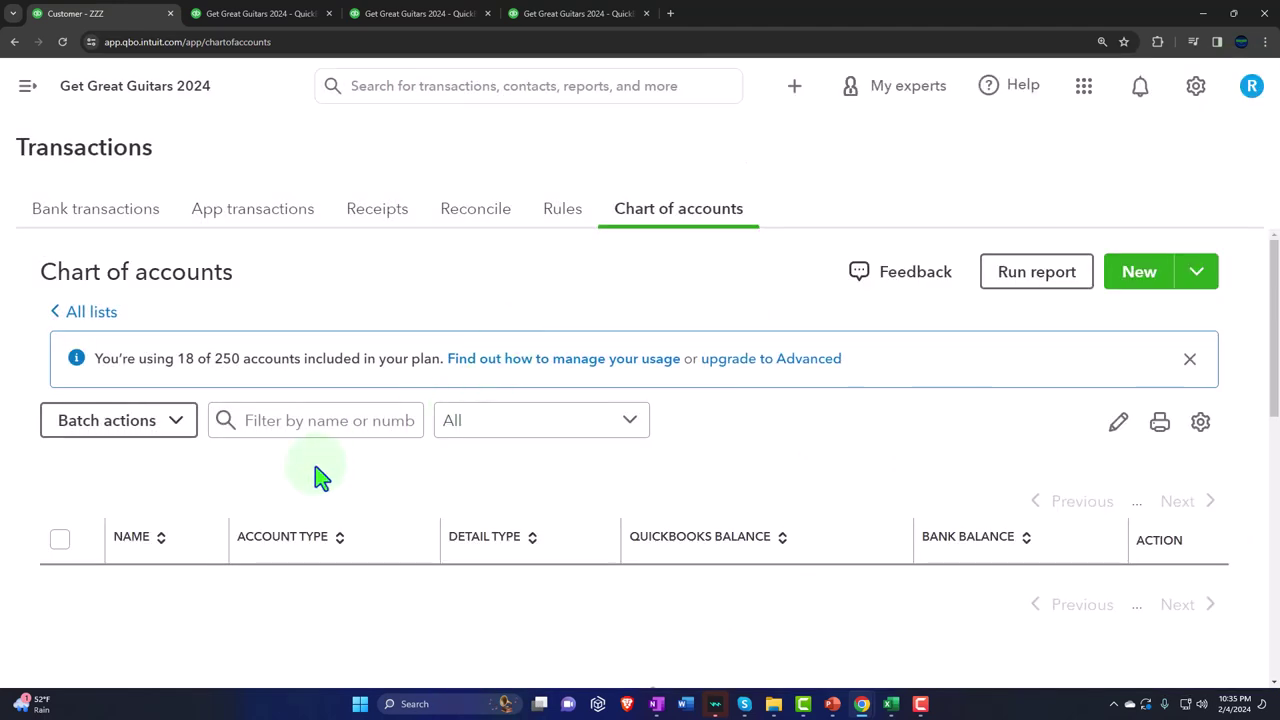
Examine the current and long-term loan accounts in the Chart of Accounts, and select the B of A loan's name under Loan Payable Current Portion.
{"action": "scroll", "coordinate": [254, 494], "scroll_direction": "down", "scroll_amount": 8}
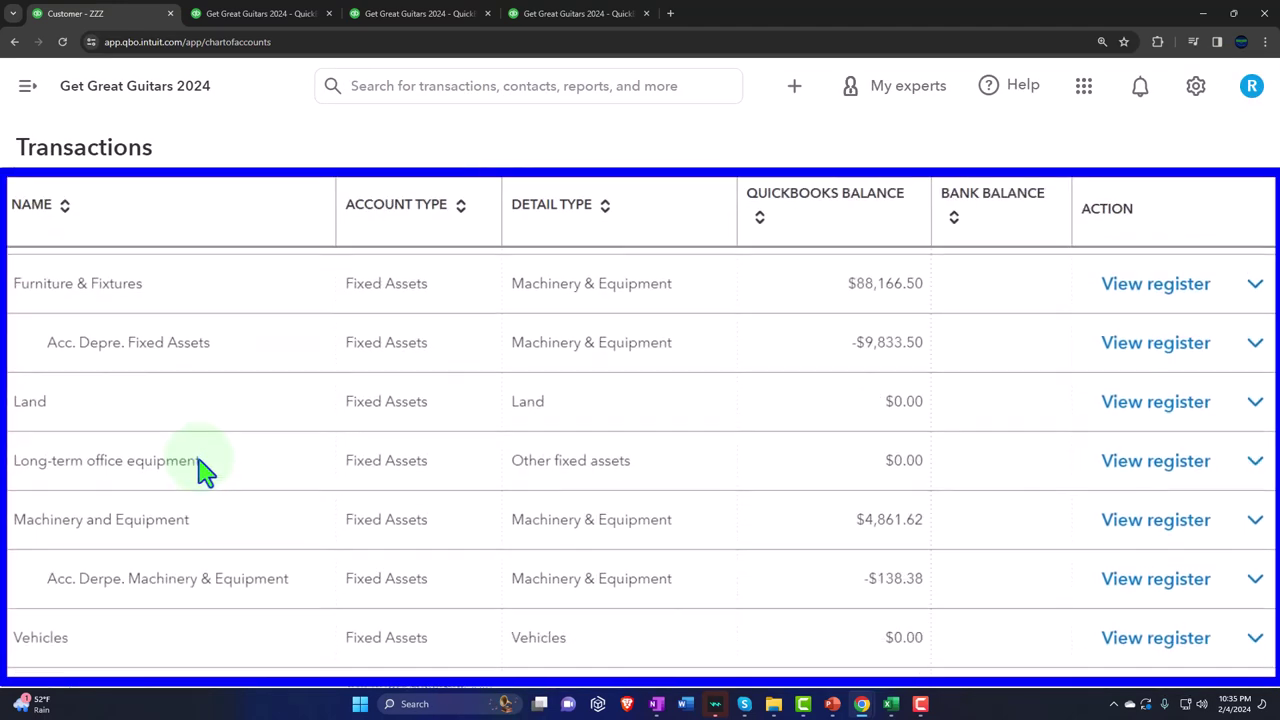
{"action": "scroll", "coordinate": [200, 470], "scroll_direction": "down", "scroll_amount": 10}
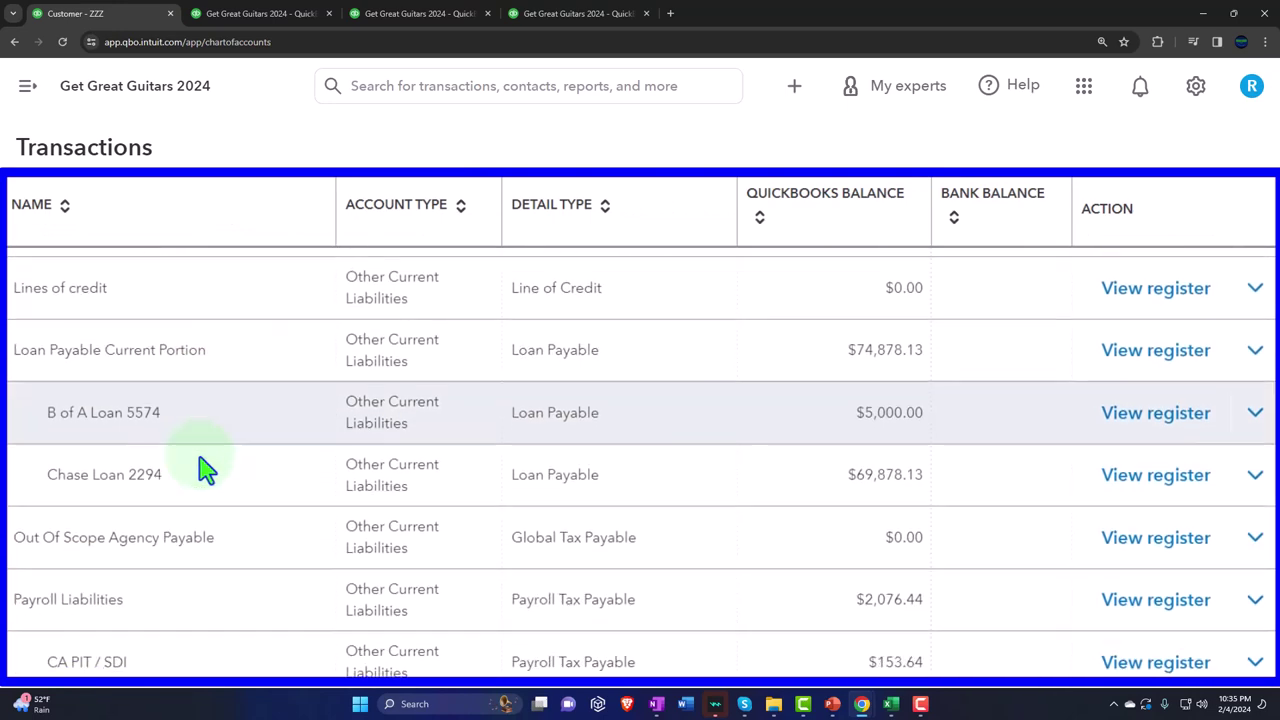
{"action": "scroll", "coordinate": [200, 470], "scroll_direction": "down", "scroll_amount": 8}
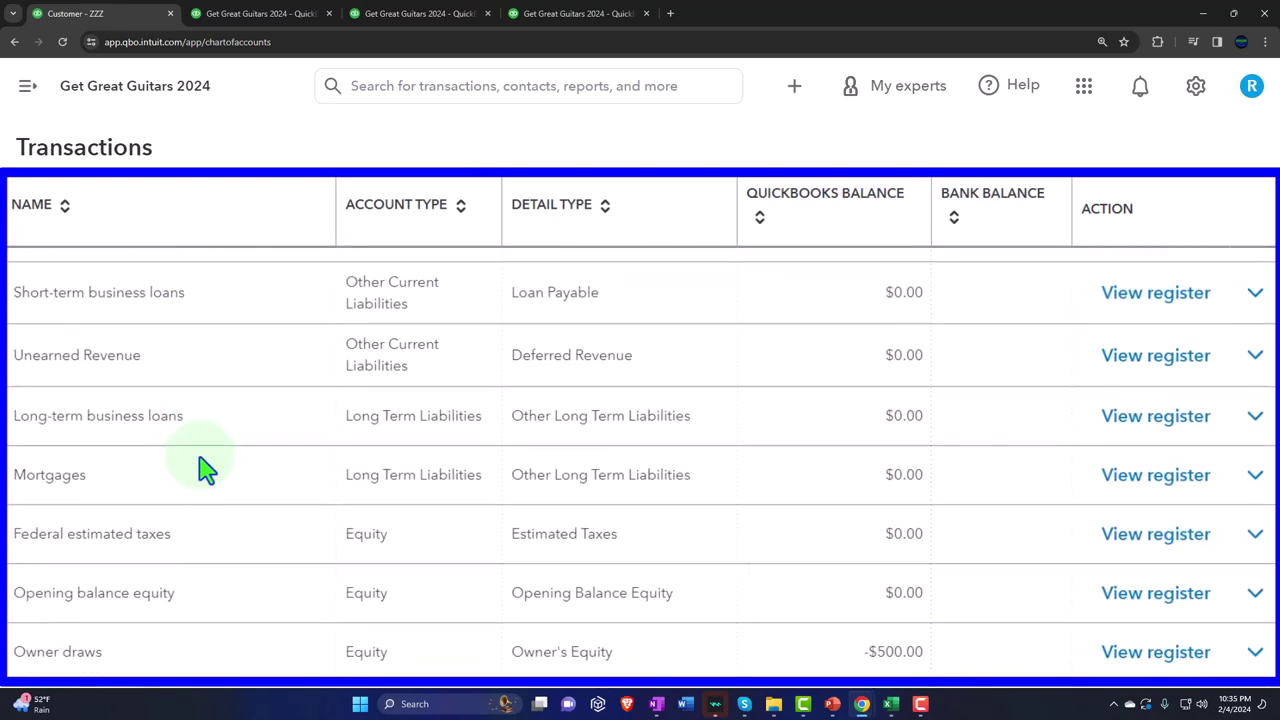
{"action": "scroll", "coordinate": [205, 470], "scroll_direction": "down", "scroll_amount": 1}
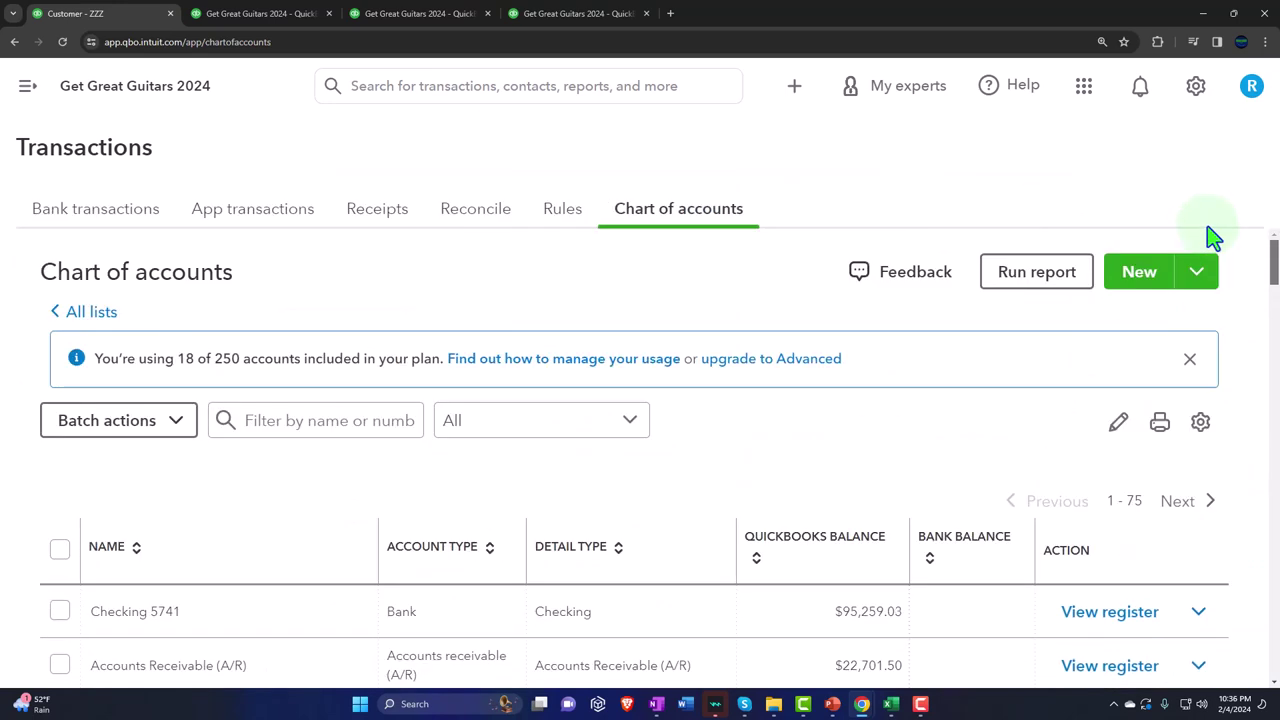
{"action": "scroll", "coordinate": [394, 571], "scroll_direction": "down", "scroll_amount": 4}
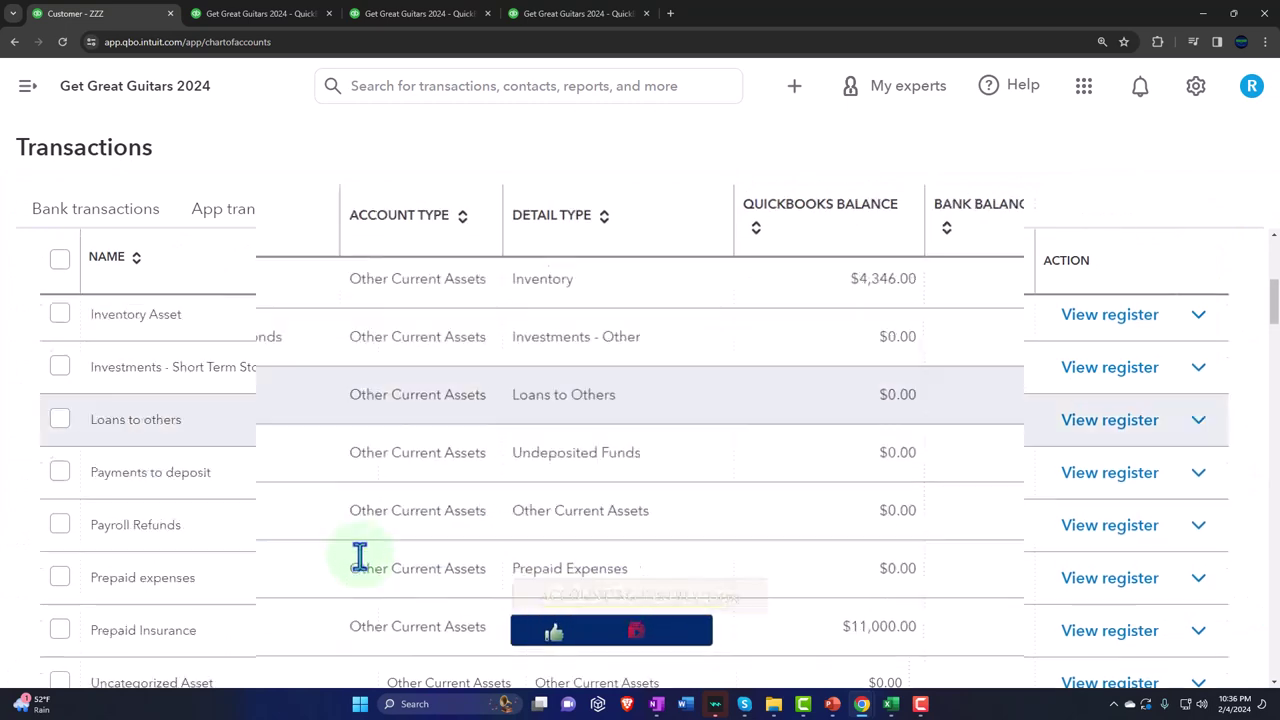
{"action": "scroll", "coordinate": [359, 557], "scroll_direction": "down", "scroll_amount": 10}
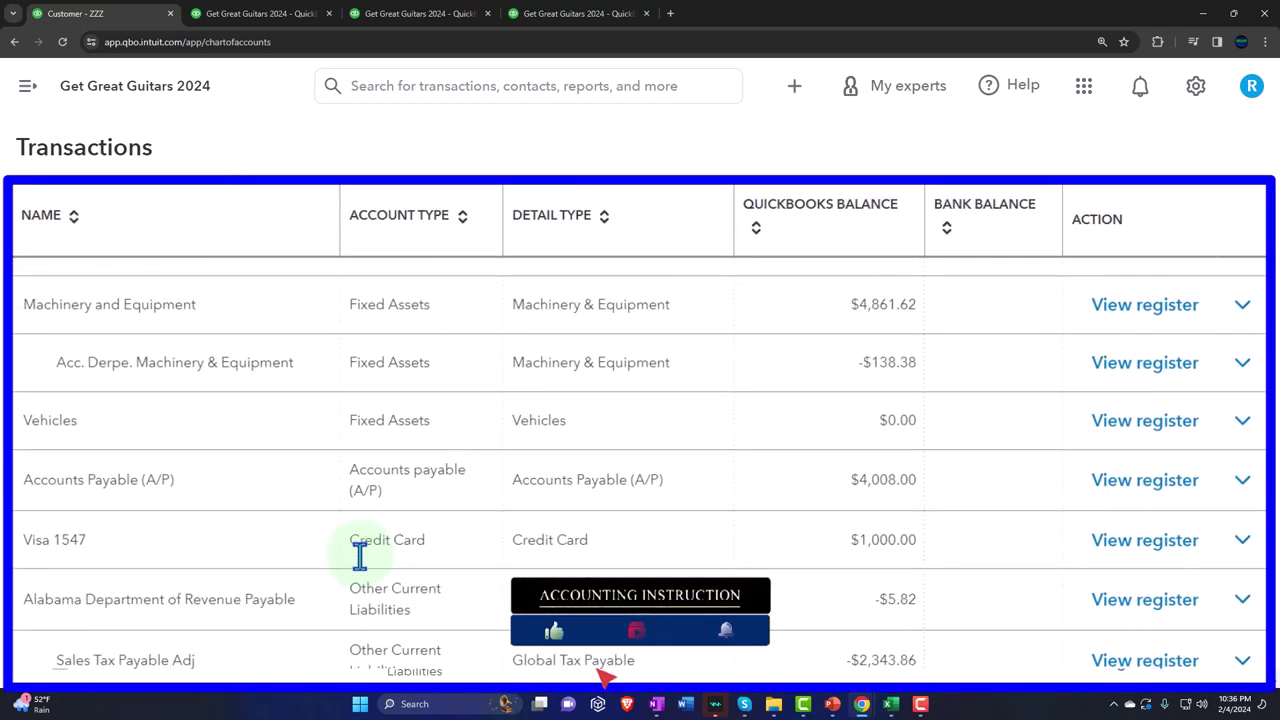
{"action": "scroll", "coordinate": [359, 557], "scroll_direction": "down", "scroll_amount": 9}
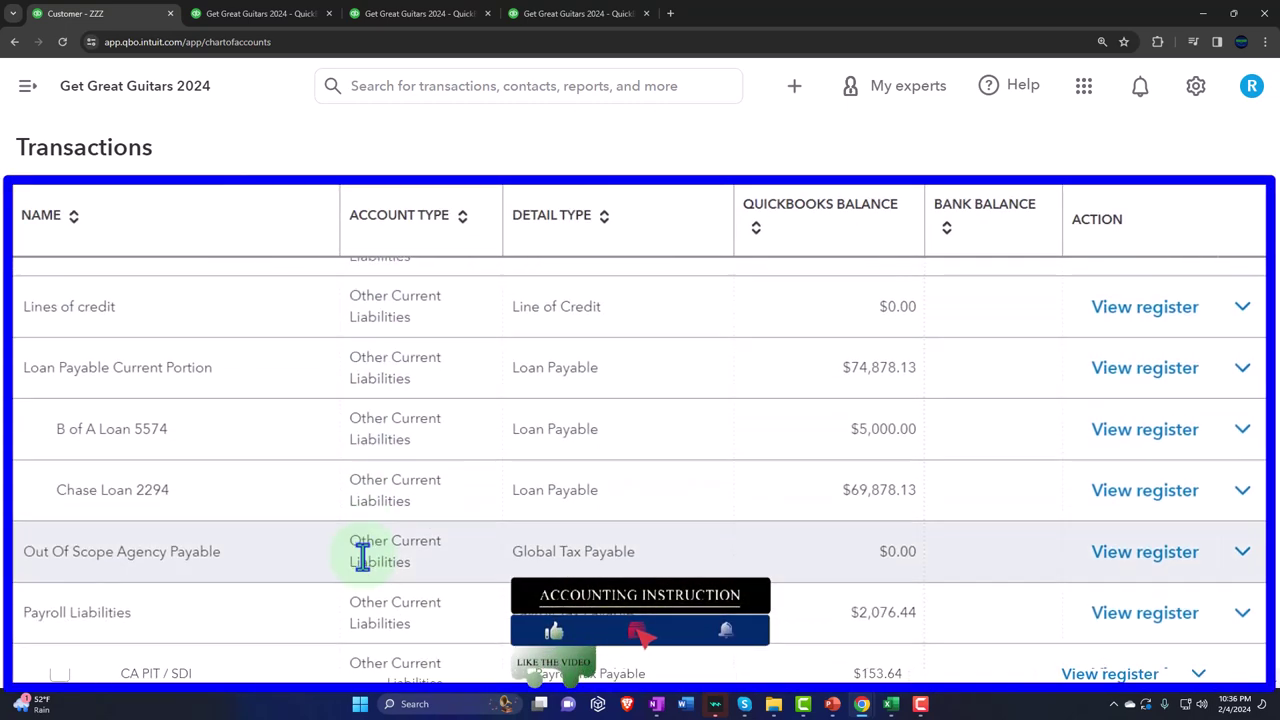
{"action": "left_click_drag", "start_coordinate": [186, 431], "coordinate": [57, 430]}
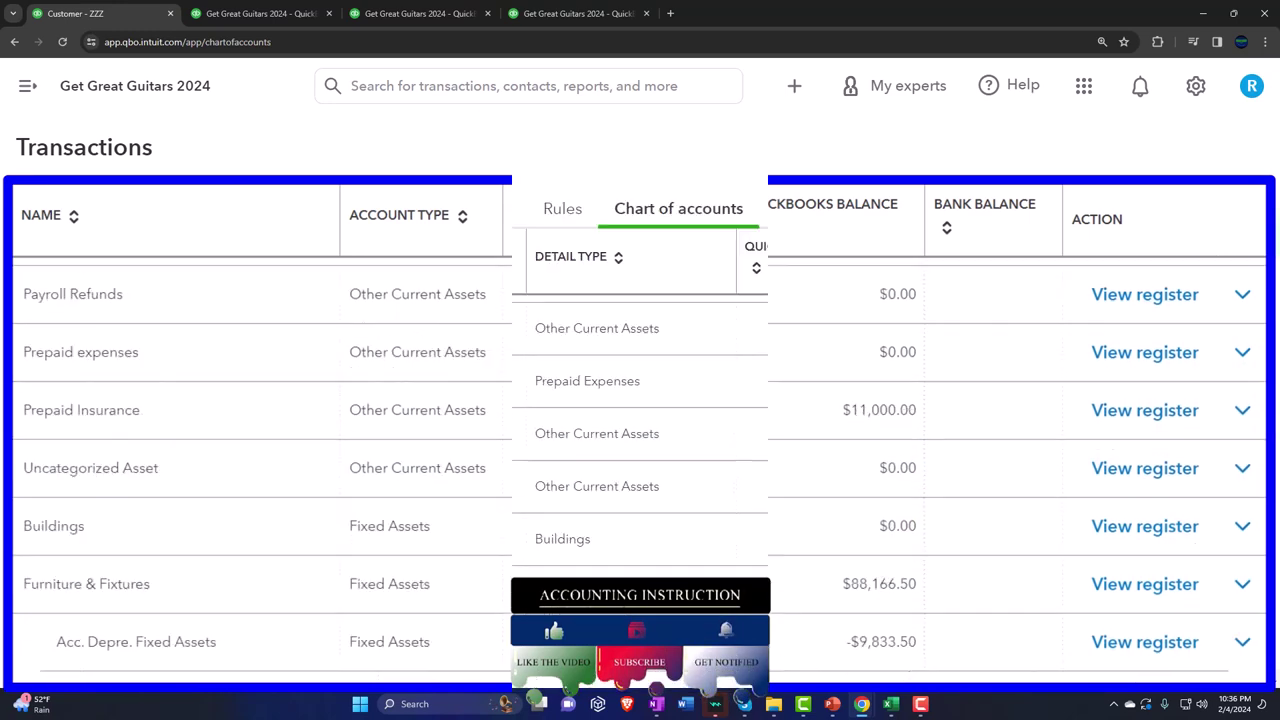
Create a Liabilities account under Long-term business loans, giving it the existing B of A loan's name with "LT" appended, and save it.
{"action": "left_click", "coordinate": [1140, 274]}
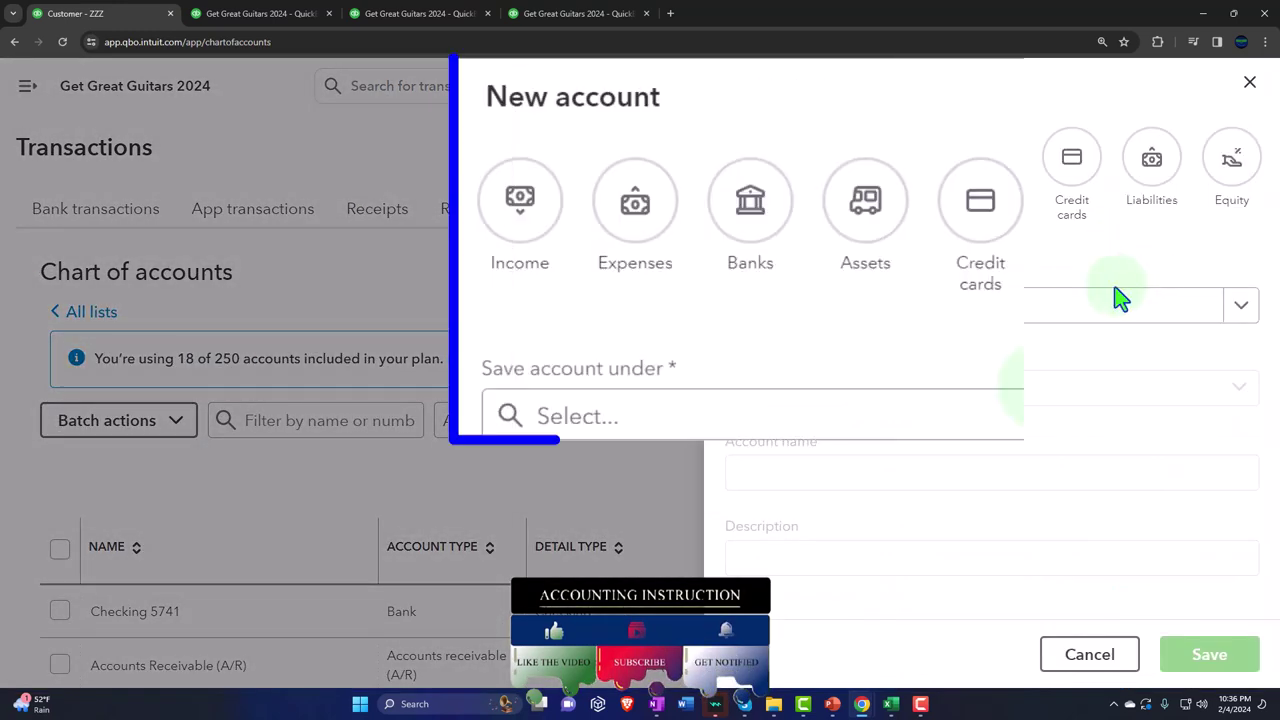
{"action": "left_click", "coordinate": [1095, 205]}
{"action": "left_click", "coordinate": [940, 306]}
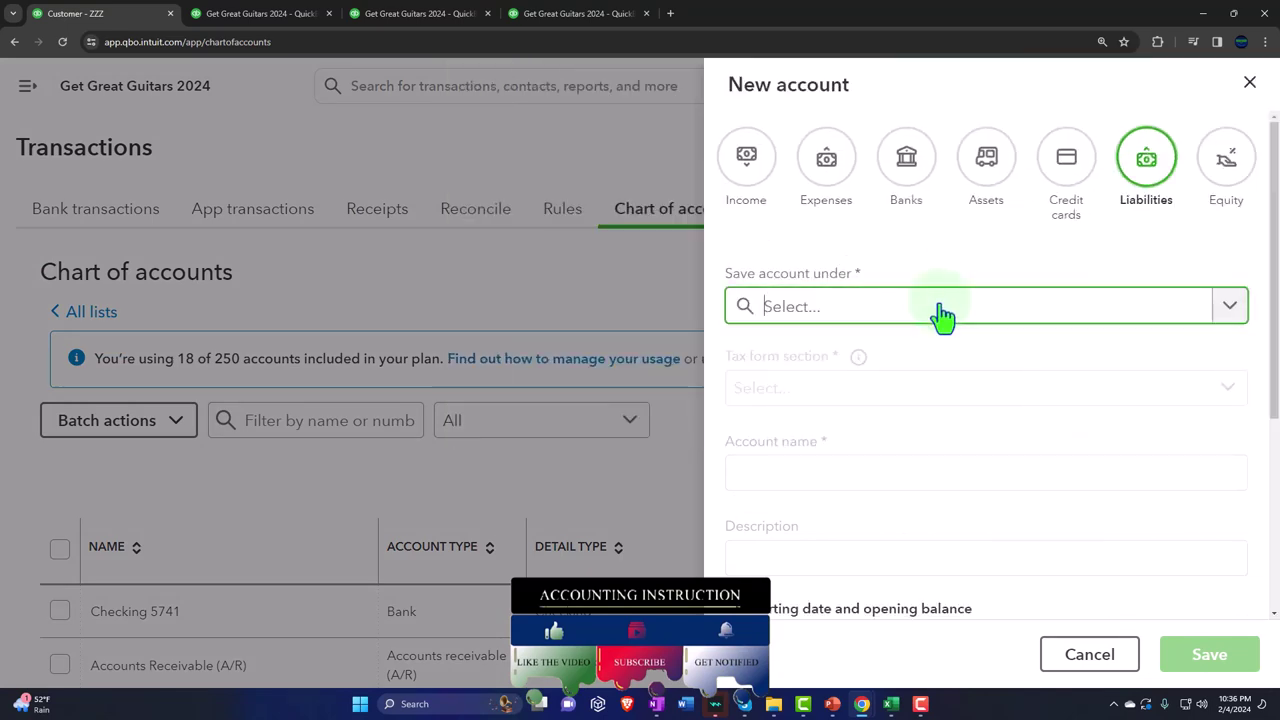
{"action": "scroll", "coordinate": [737, 357], "scroll_direction": "down", "scroll_amount": 10}
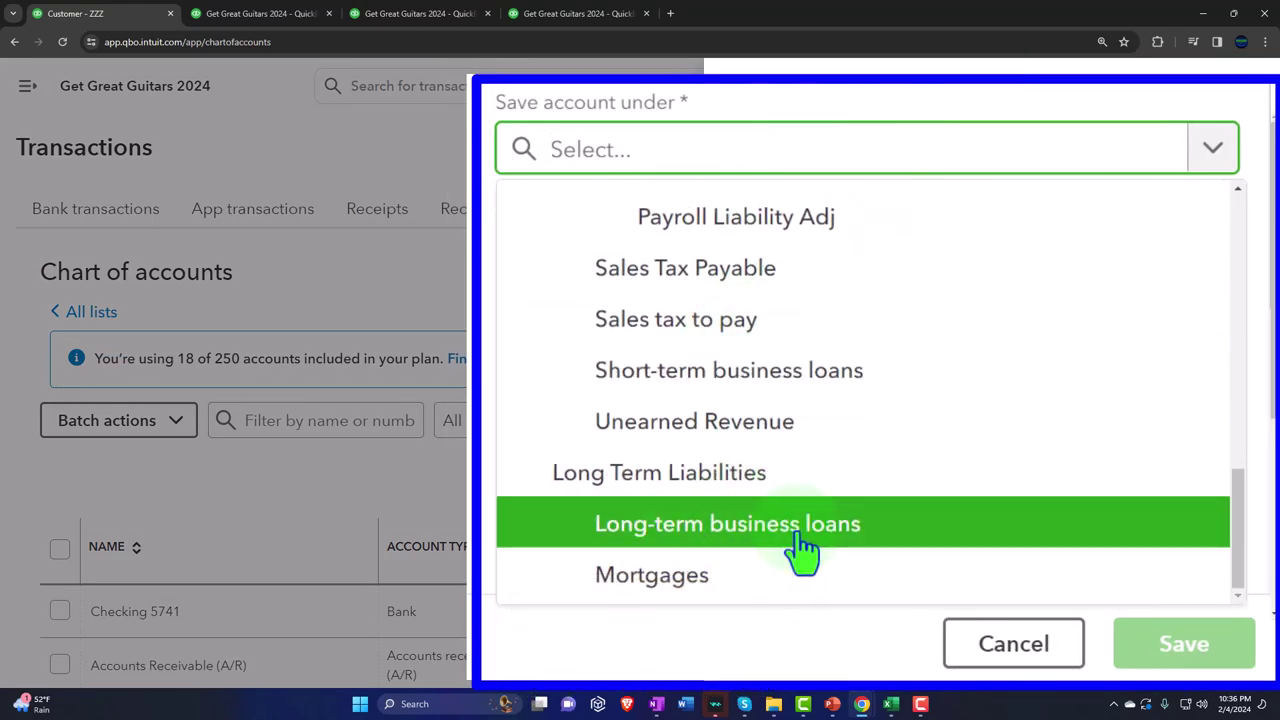
{"action": "left_click", "coordinate": [784, 548]}
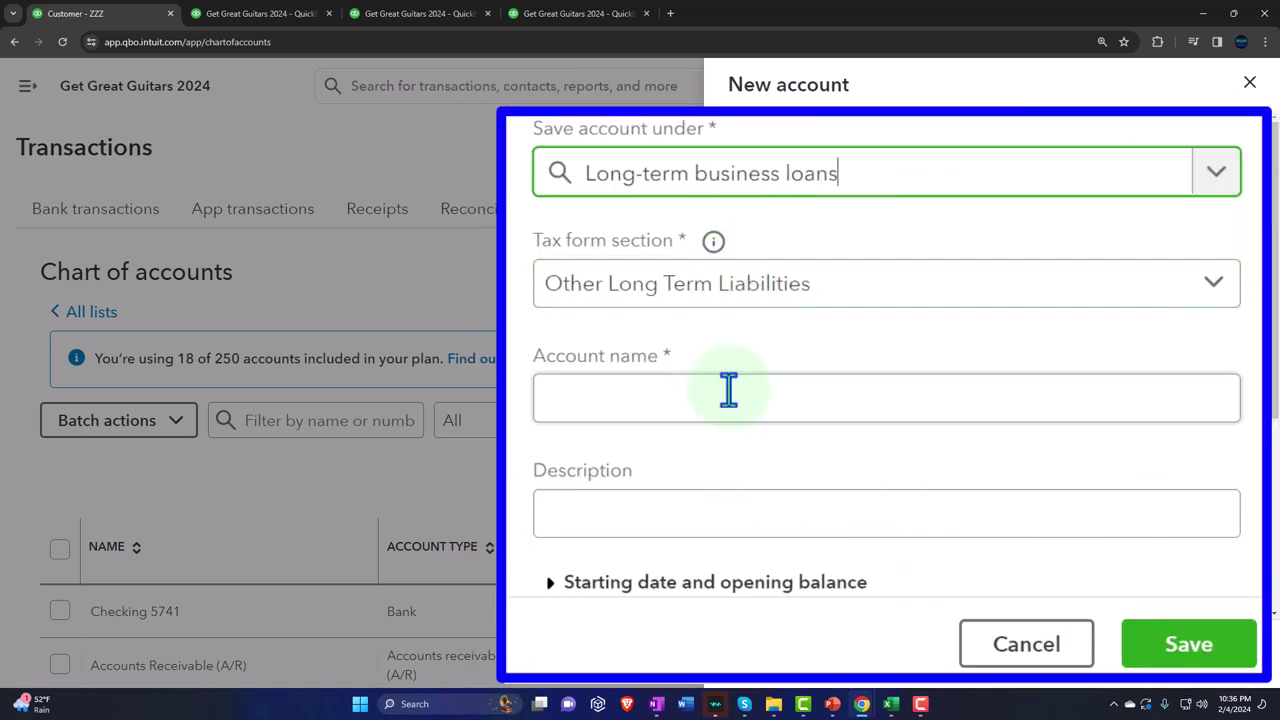
{"action": "left_click", "coordinate": [864, 473]}
{"action": "type", "text": "B of A Loan 5574 LT"}
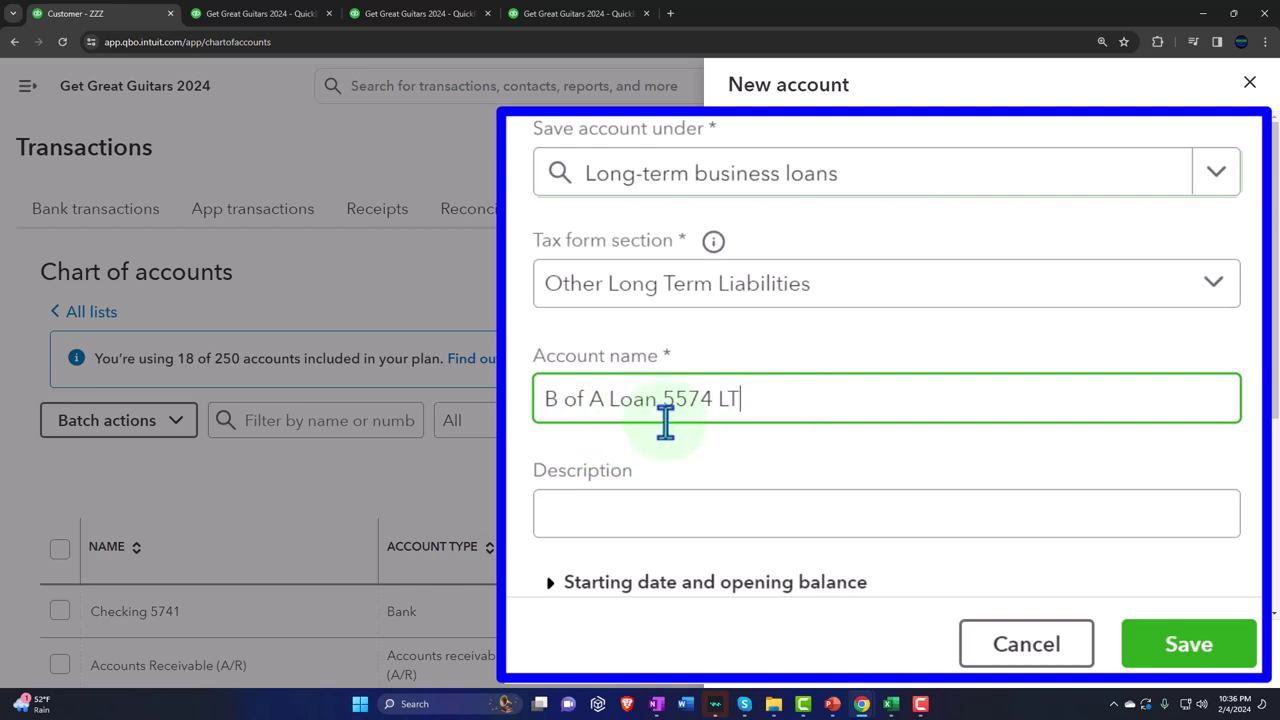
{"action": "scroll", "coordinate": [820, 460], "scroll_direction": "down", "scroll_amount": 2}
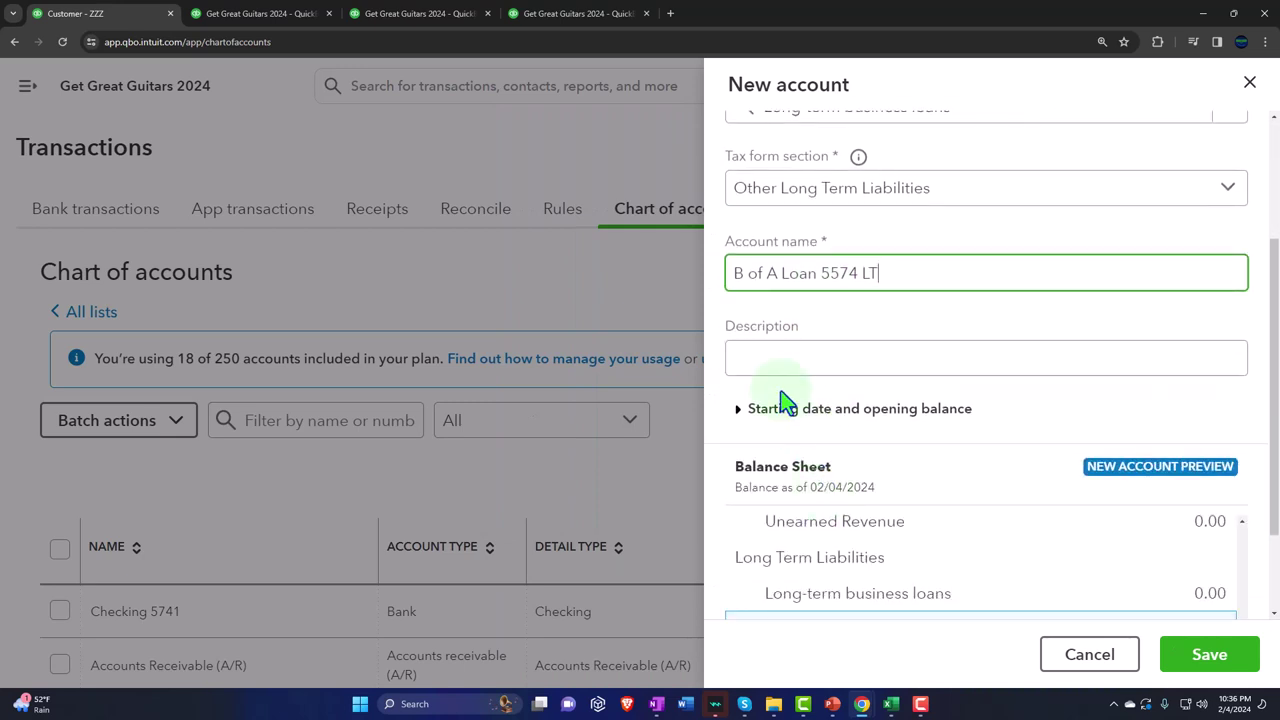
{"action": "scroll", "coordinate": [760, 345], "scroll_direction": "down", "scroll_amount": 2}
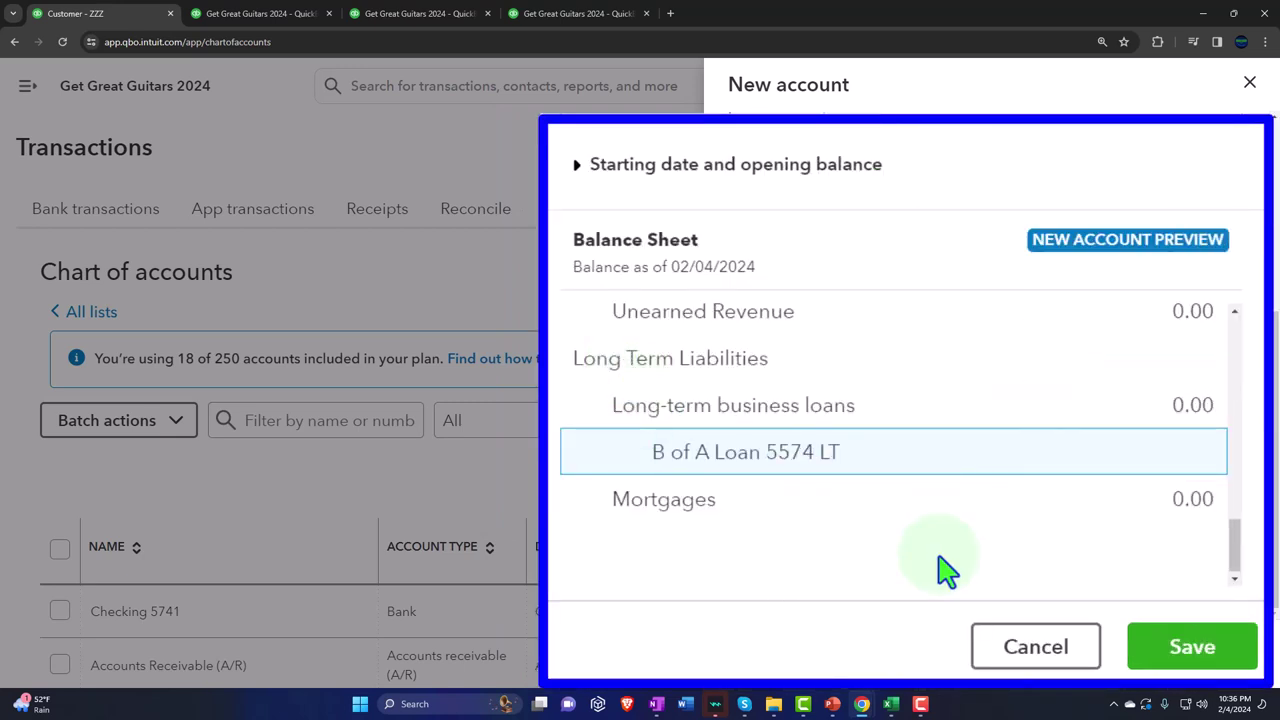
{"action": "left_click", "coordinate": [1194, 652]}
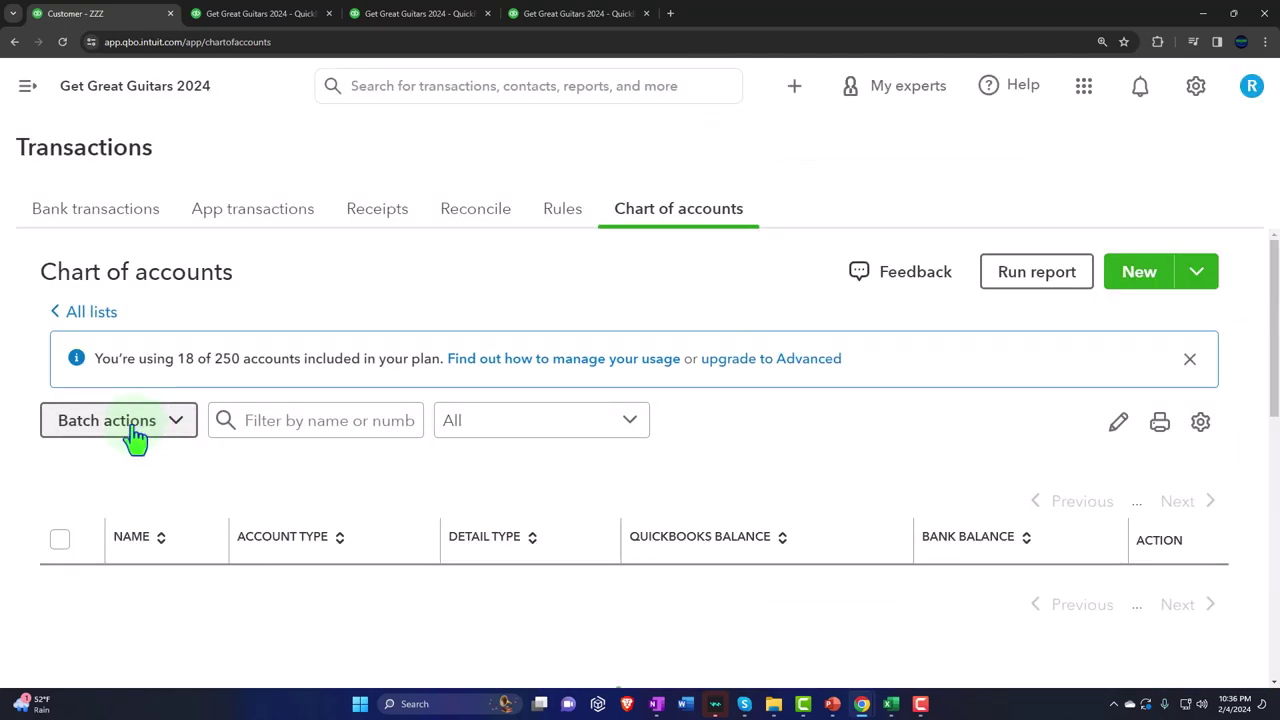
Check the B of A LT account under Long-term business loans and select the Chase loan's name under Loan Payable Current Portion.
{"action": "scroll", "coordinate": [84, 410], "scroll_direction": "down", "scroll_amount": 15}
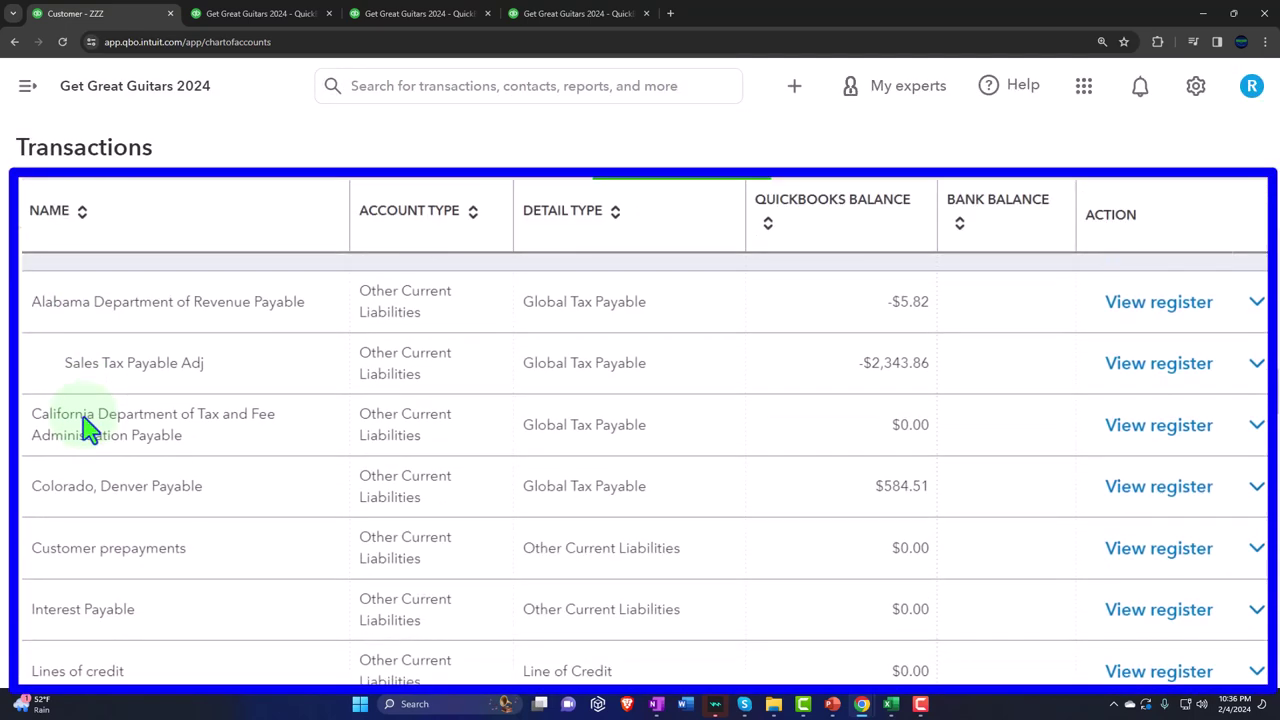
{"action": "scroll", "coordinate": [84, 428], "scroll_direction": "down", "scroll_amount": 8}
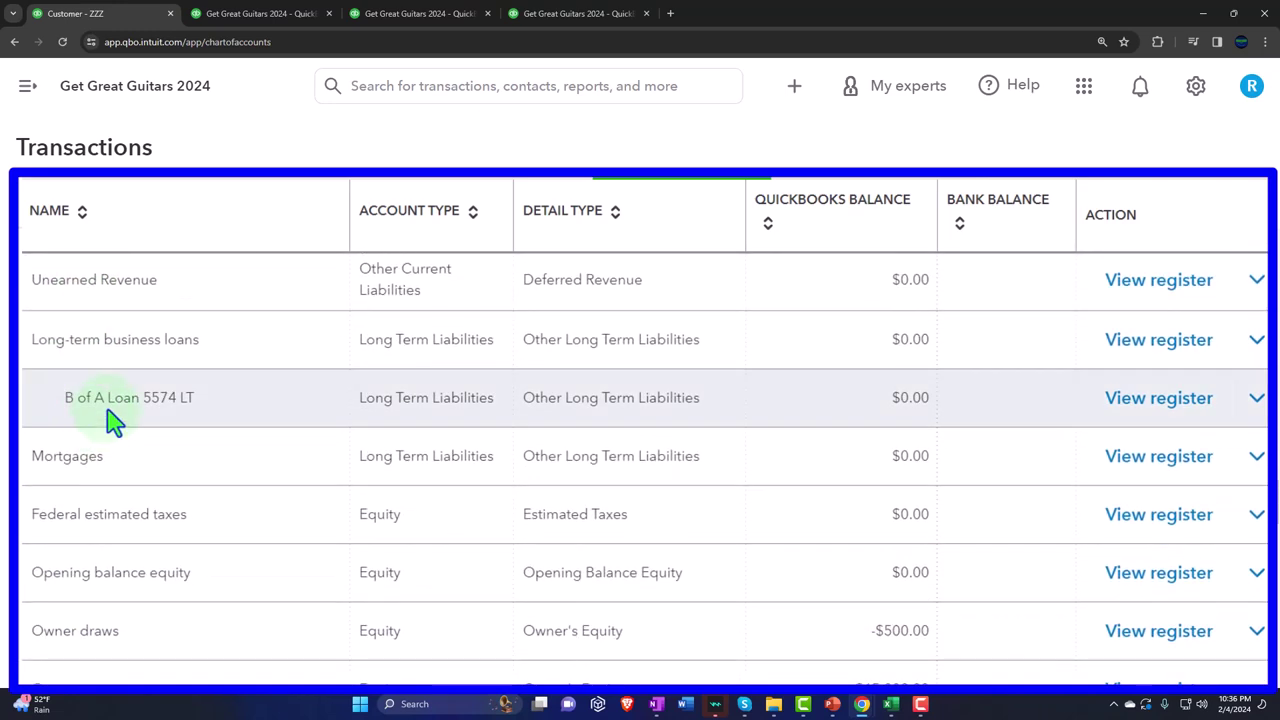
{"action": "scroll", "coordinate": [106, 420], "scroll_direction": "up", "scroll_amount": 8}
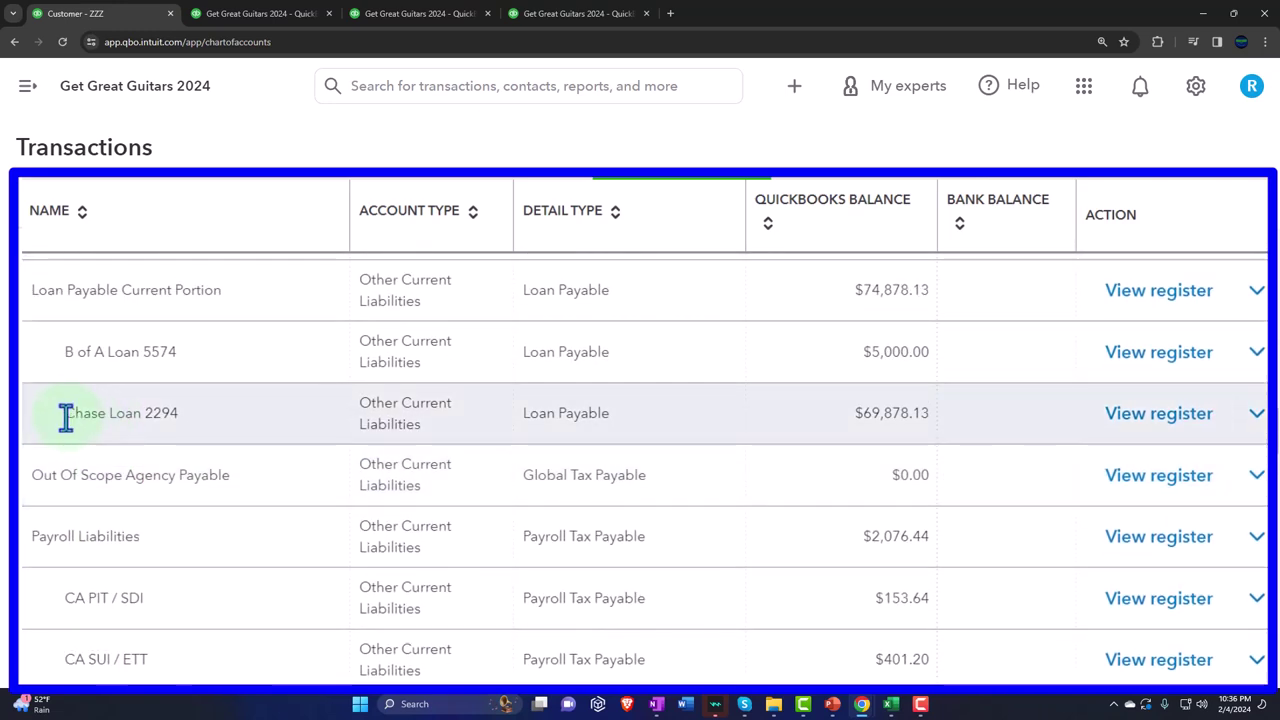
{"action": "left_click_drag", "start_coordinate": [66, 418], "coordinate": [218, 430]}
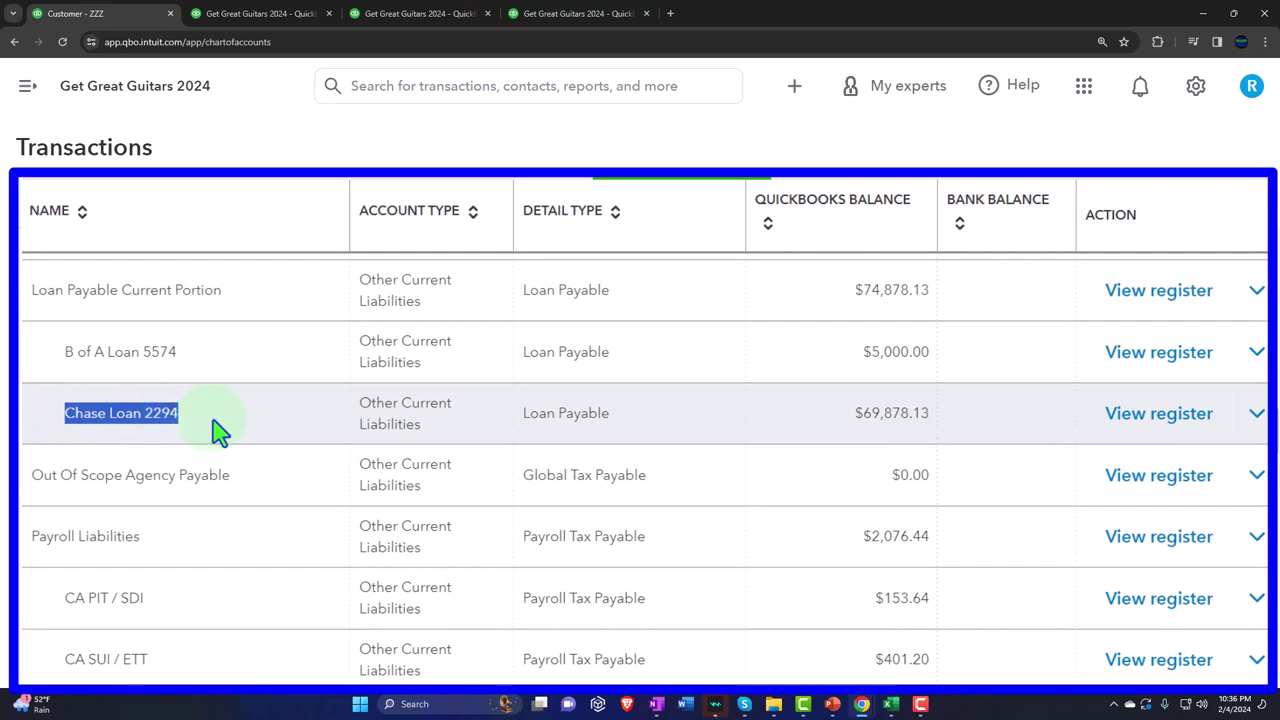
Create a Liabilities account under Long-term business loans, giving it the existing Chase loan's name with "LT" appended, and save it.
{"action": "scroll", "coordinate": [714, 491], "scroll_direction": "up", "scroll_amount": 10}
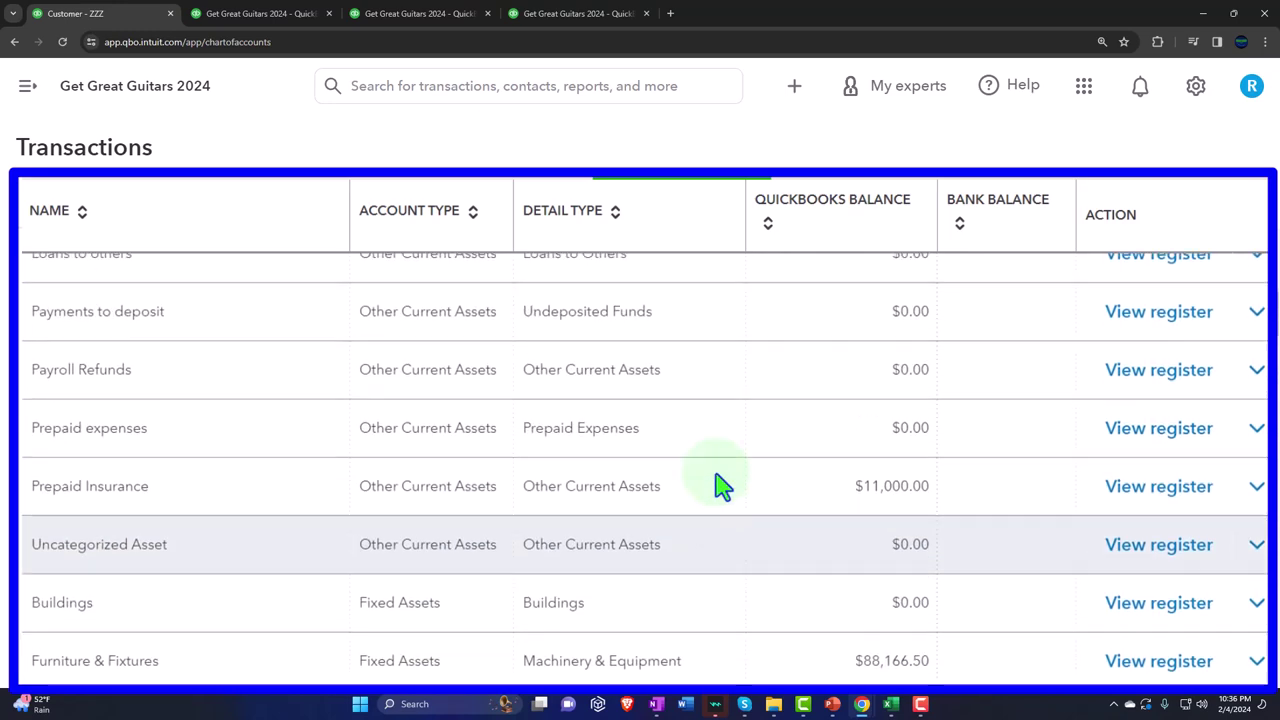
{"action": "scroll", "coordinate": [718, 485], "scroll_direction": "up", "scroll_amount": 10}
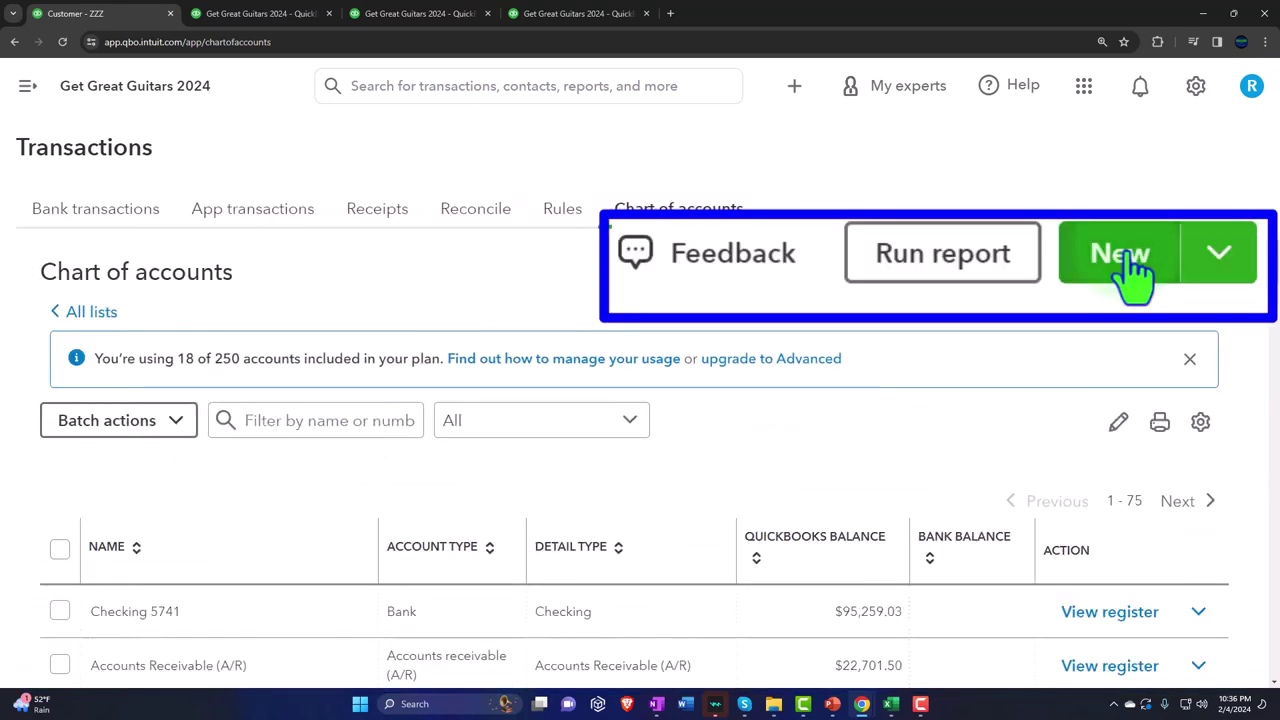
{"action": "left_click", "coordinate": [1133, 272]}
{"action": "left_click", "coordinate": [1094, 270]}
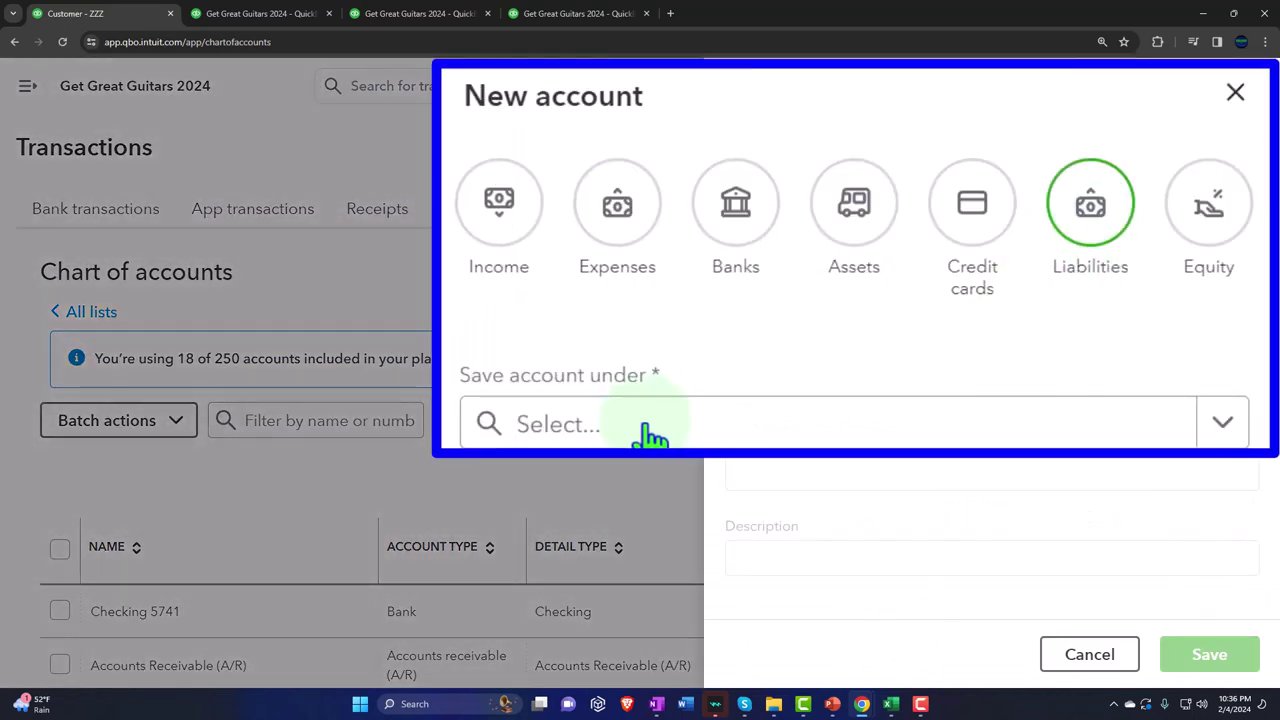
{"action": "left_click", "coordinate": [843, 323]}
{"action": "scroll", "coordinate": [857, 423], "scroll_direction": "down", "scroll_amount": 8}
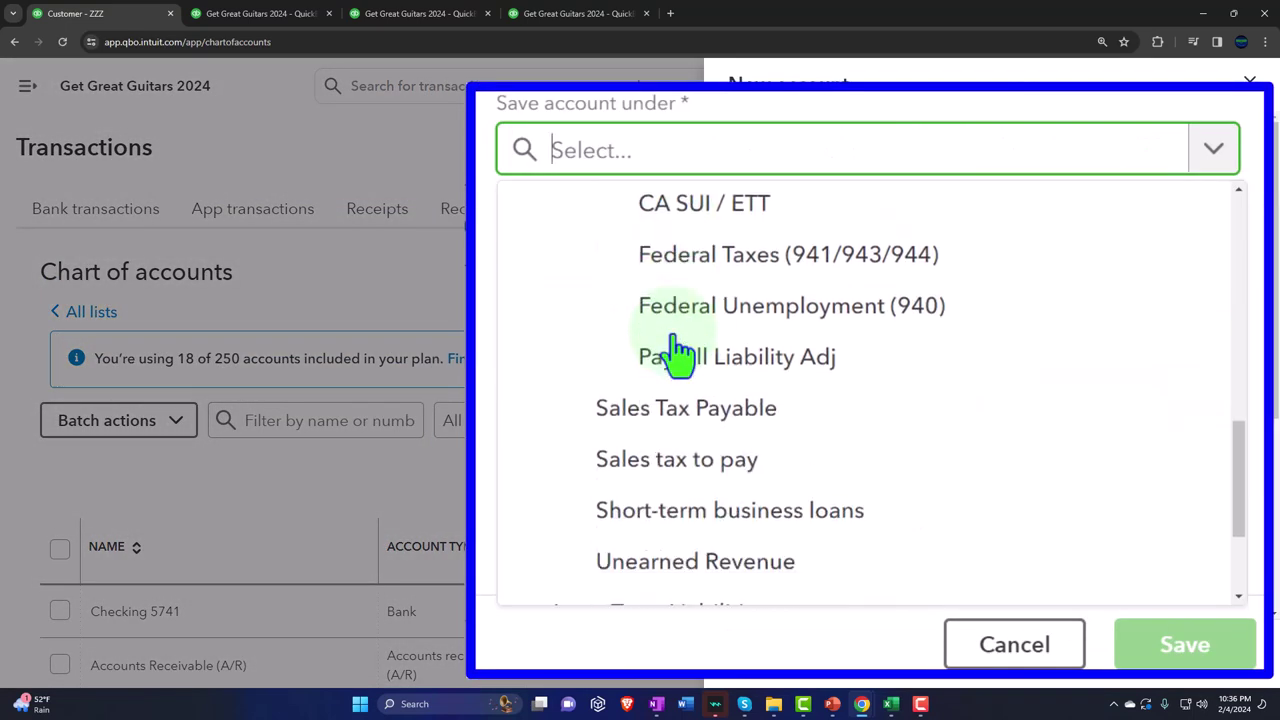
{"action": "scroll", "coordinate": [678, 352], "scroll_direction": "down", "scroll_amount": 2}
{"action": "left_click", "coordinate": [686, 480]}
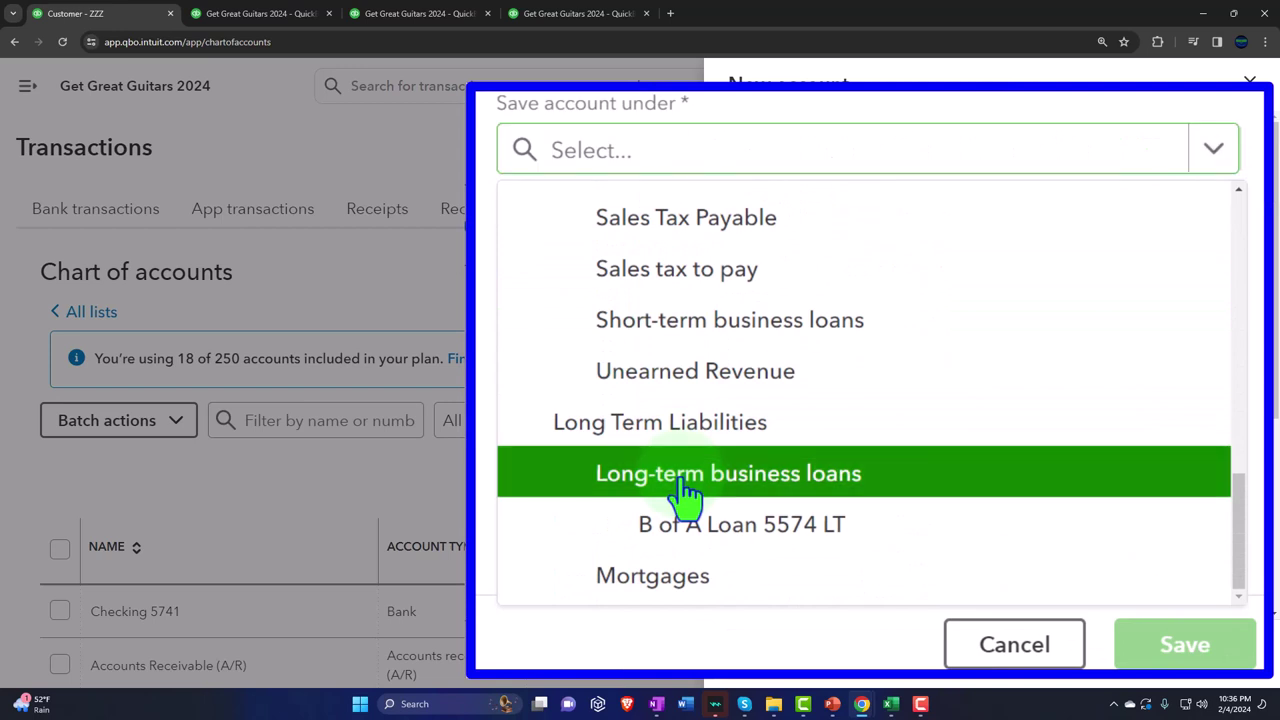
{"action": "left_click", "coordinate": [830, 472]}
{"action": "type", "text": "Chase Loan 2294 LT"}
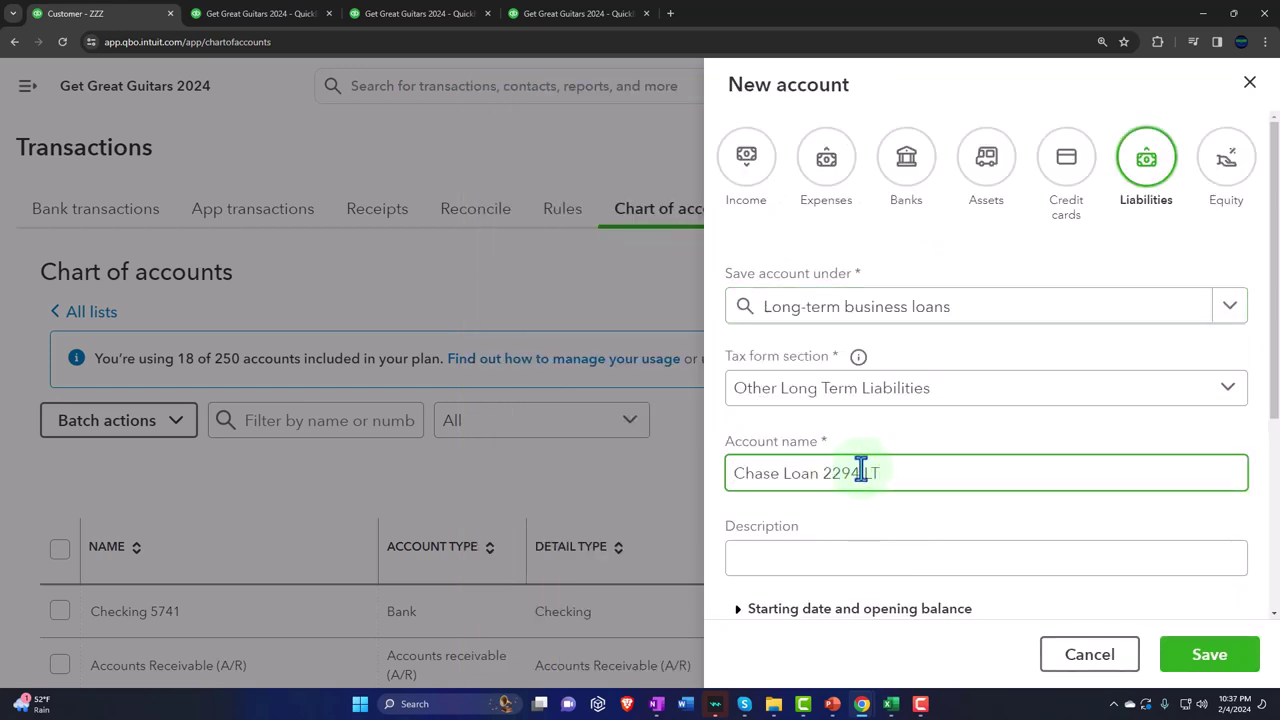
{"action": "scroll", "coordinate": [860, 472], "scroll_direction": "down", "scroll_amount": 5}
{"action": "left_click", "coordinate": [1205, 654]}
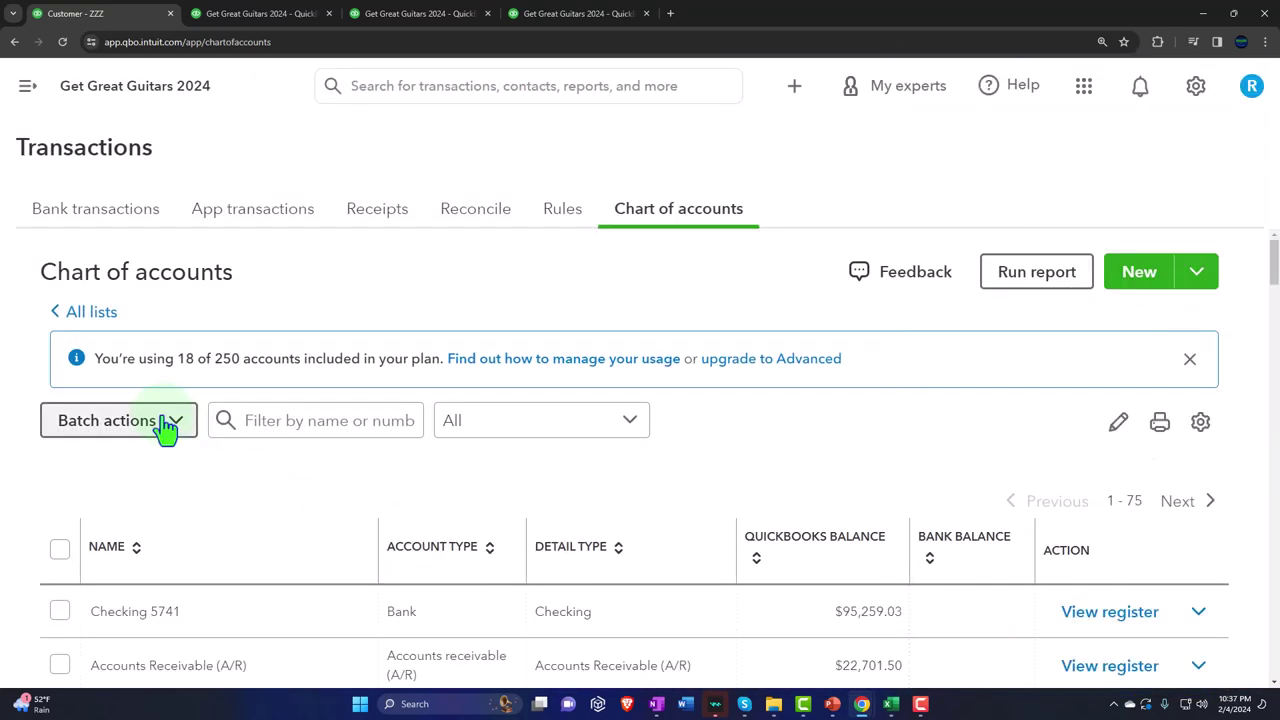
Review the two loans under Loan Payable Current Portion and their LT counterparts under Long-term business loans in the Chart of Accounts.
{"action": "scroll", "coordinate": [143, 462], "scroll_direction": "down", "scroll_amount": 5}
{"action": "scroll", "coordinate": [143, 462], "scroll_direction": "down", "scroll_amount": 15}
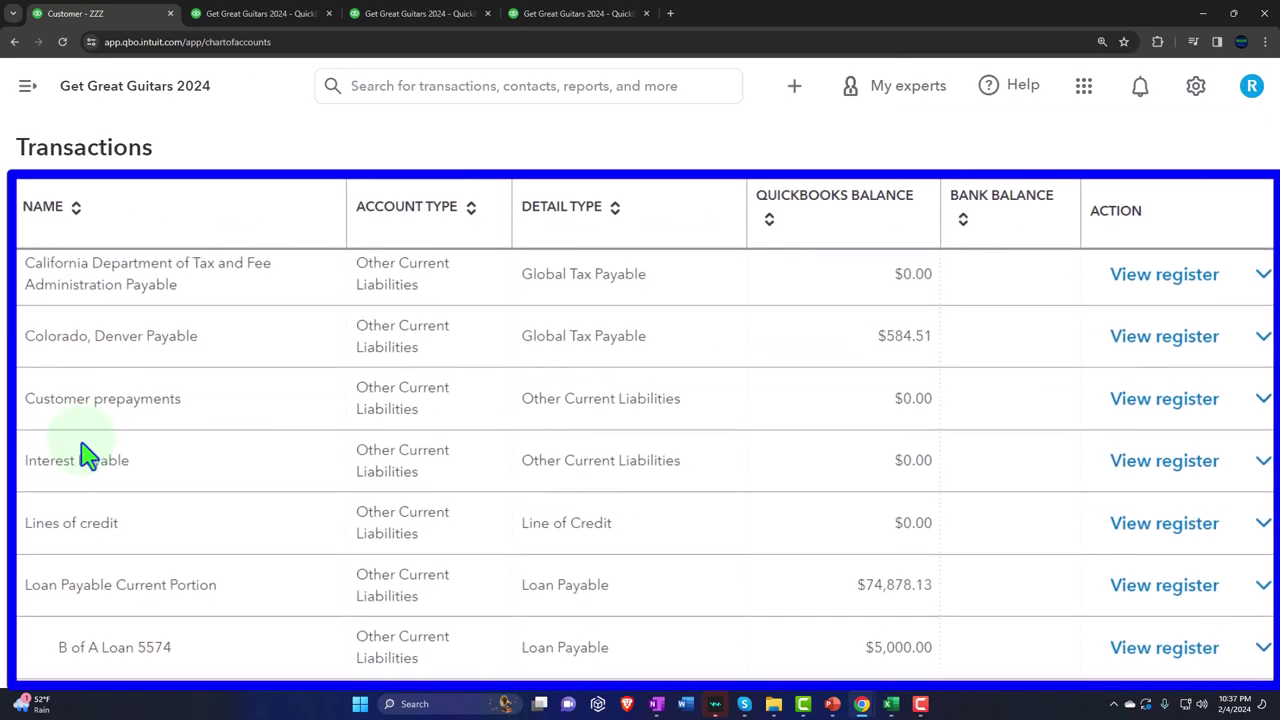
{"action": "scroll", "coordinate": [88, 455], "scroll_direction": "down", "scroll_amount": 1}
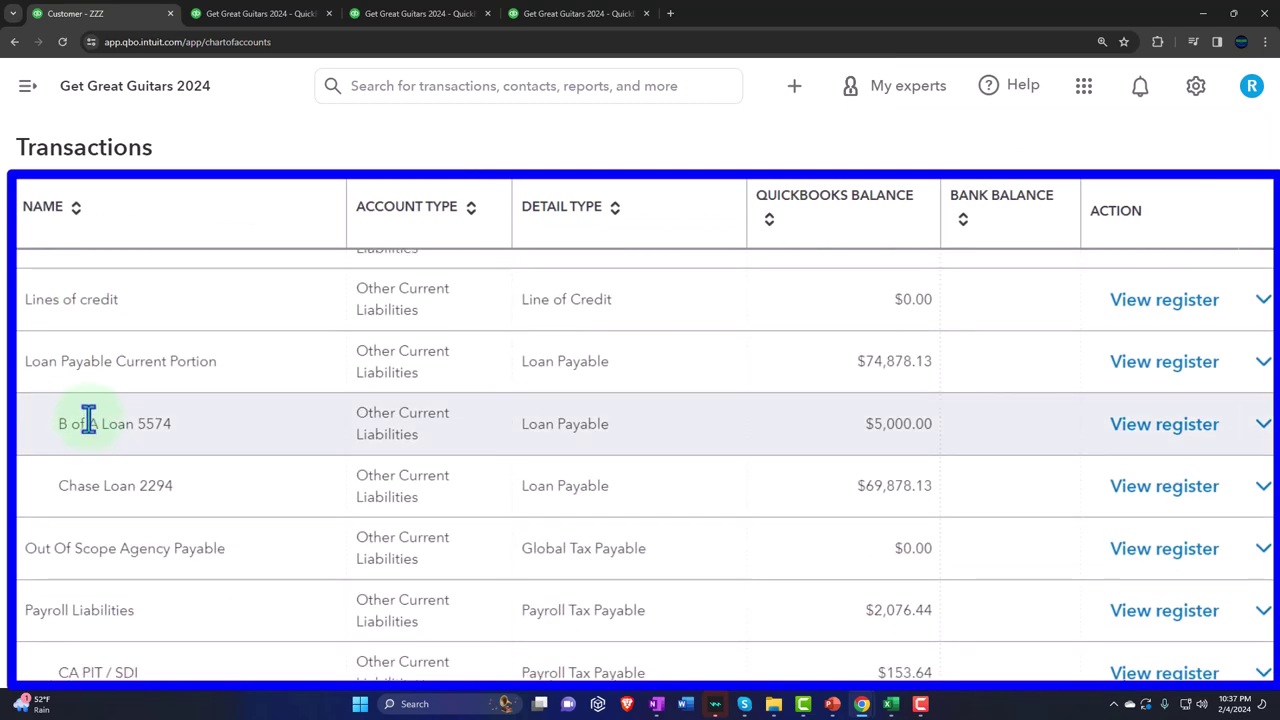
{"action": "scroll", "coordinate": [88, 425], "scroll_direction": "down", "scroll_amount": 12}
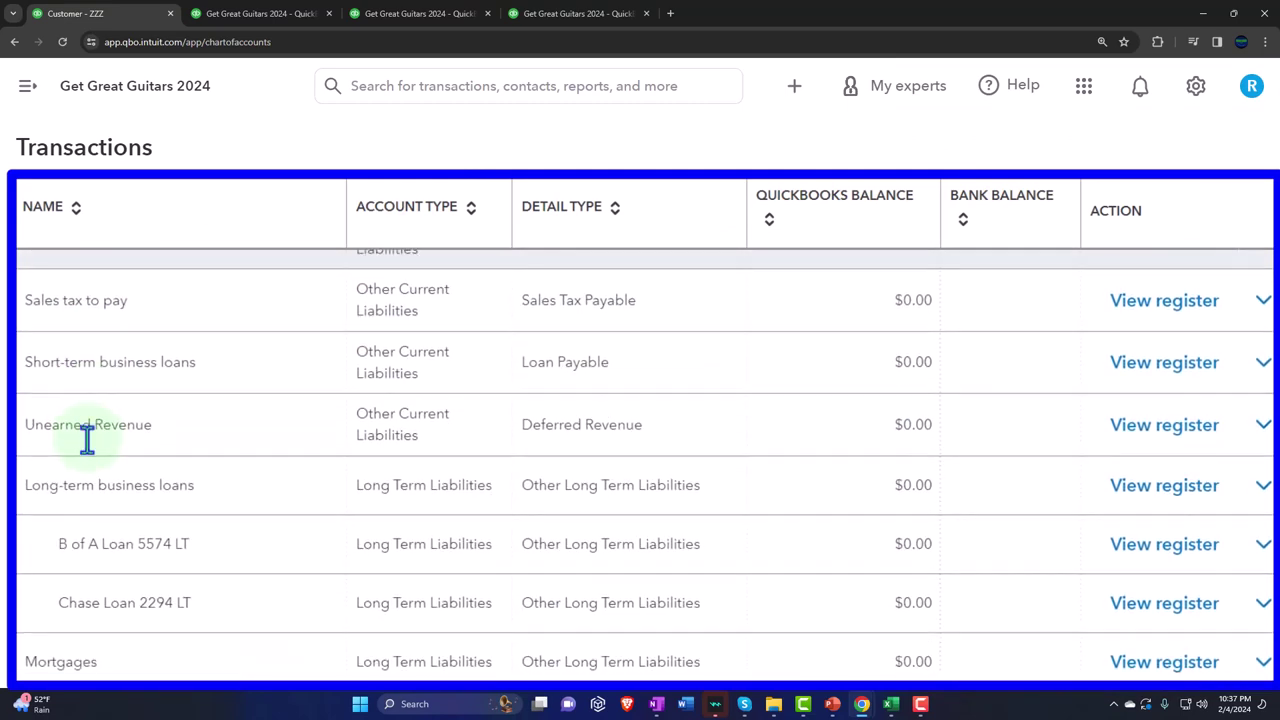
{"action": "scroll", "coordinate": [88, 440], "scroll_direction": "down", "scroll_amount": 1}
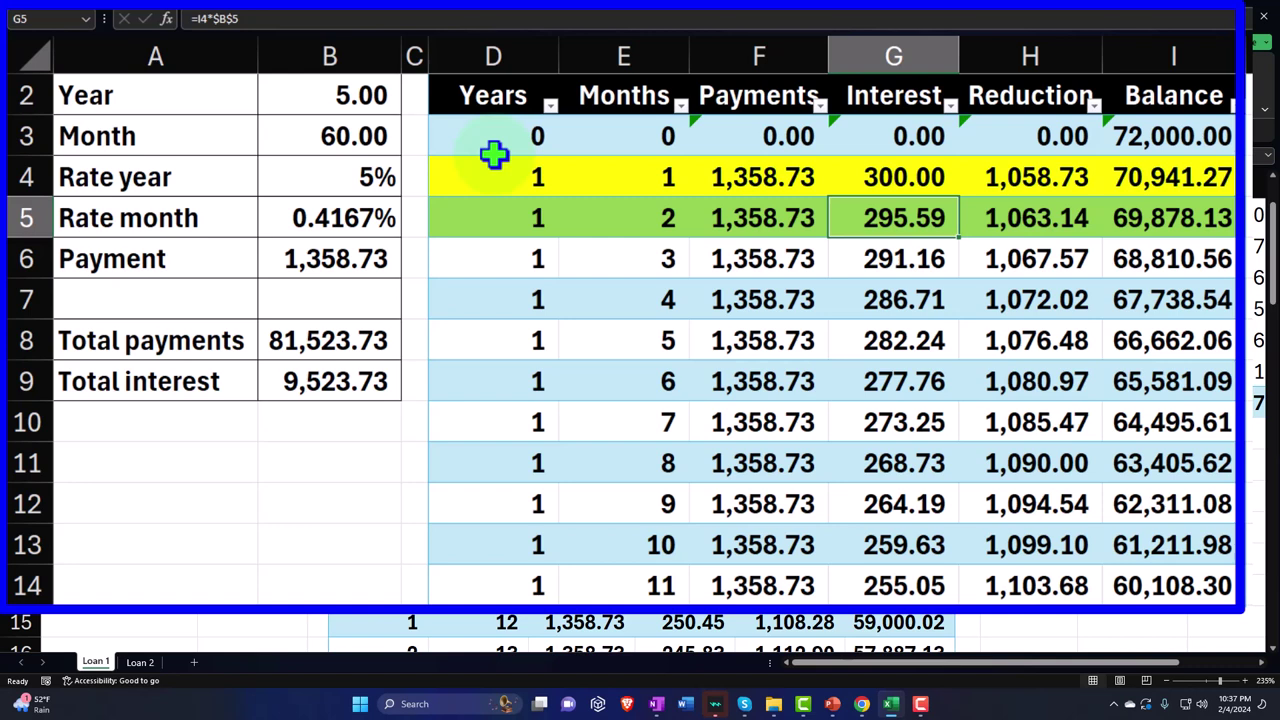
In the Excel amortization workbook, insert a blank column at K on the Loan 1 sheet, before the yearly summary pivot table.
{"action": "left_click", "coordinate": [356, 97]}
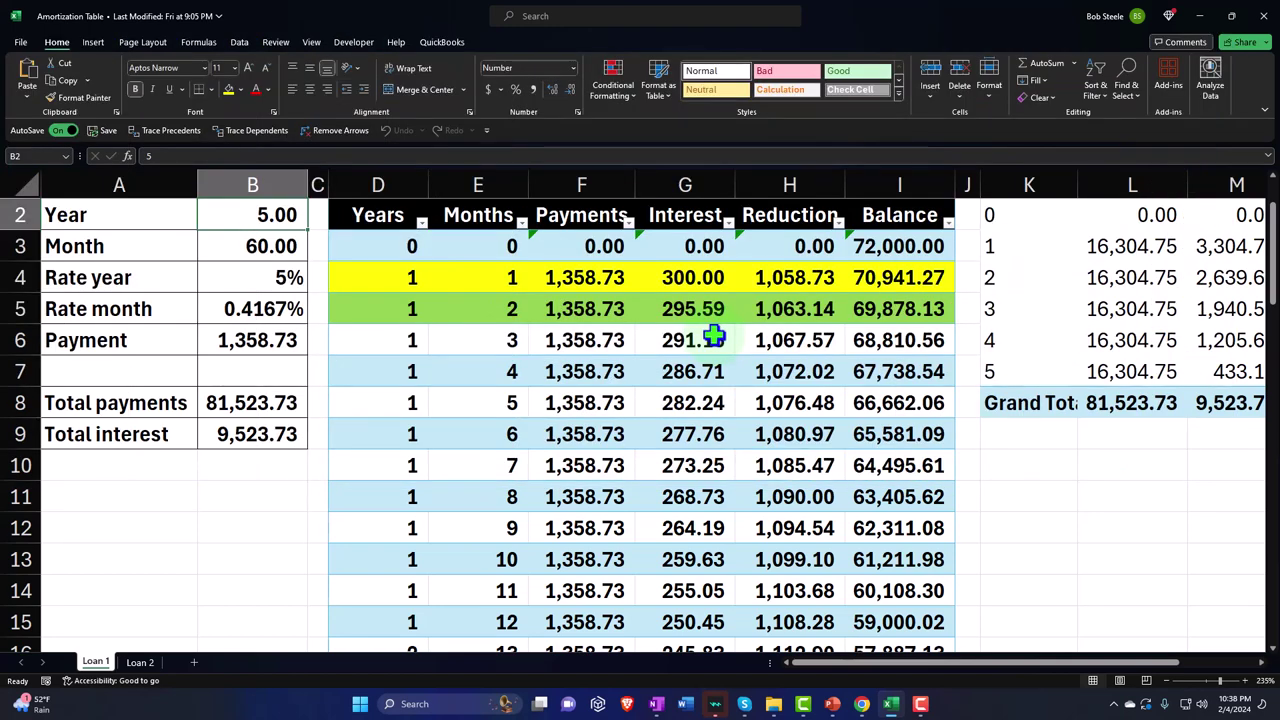
{"action": "left_click", "coordinate": [1031, 178]}
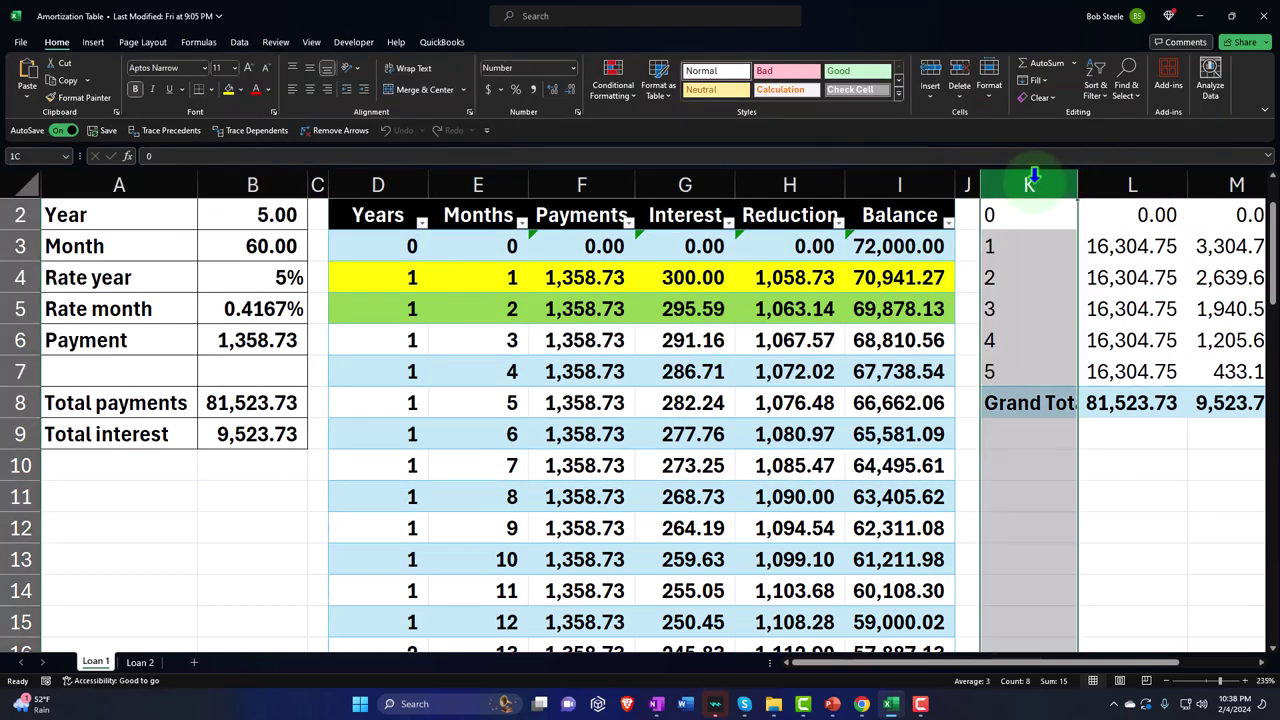
{"action": "right_click", "coordinate": [1021, 513]}
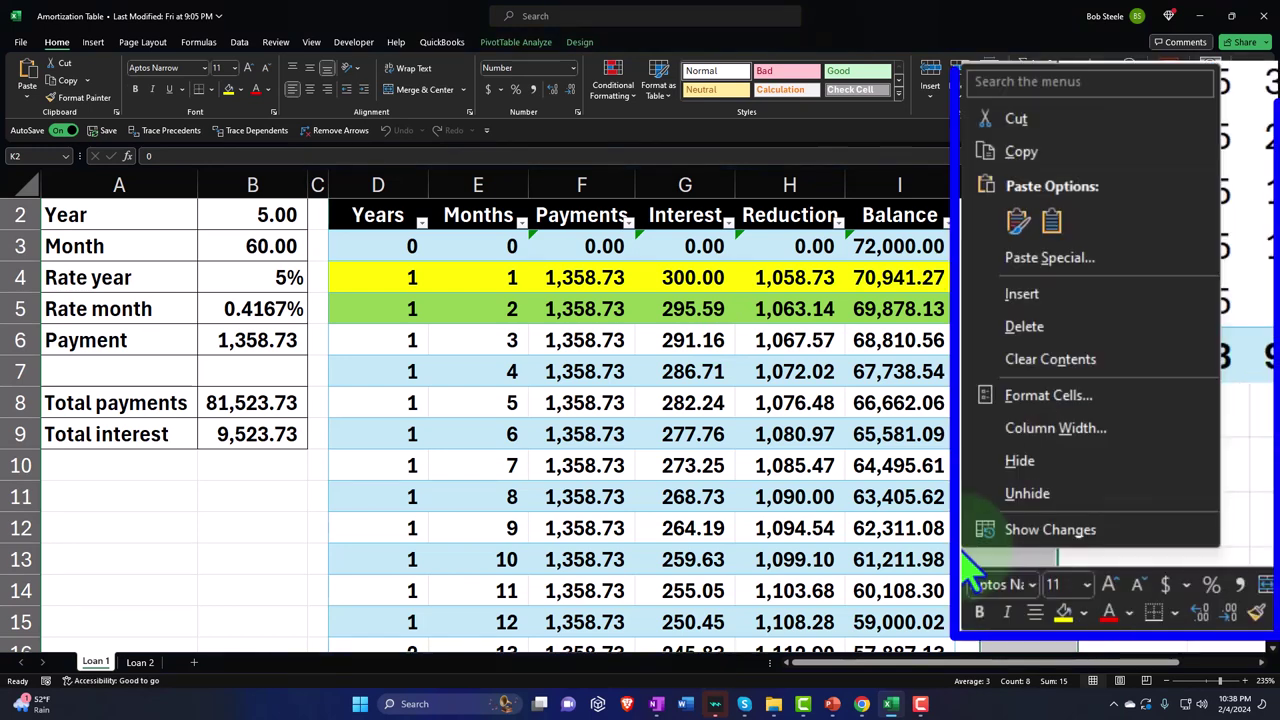
{"action": "left_click", "coordinate": [1022, 297]}
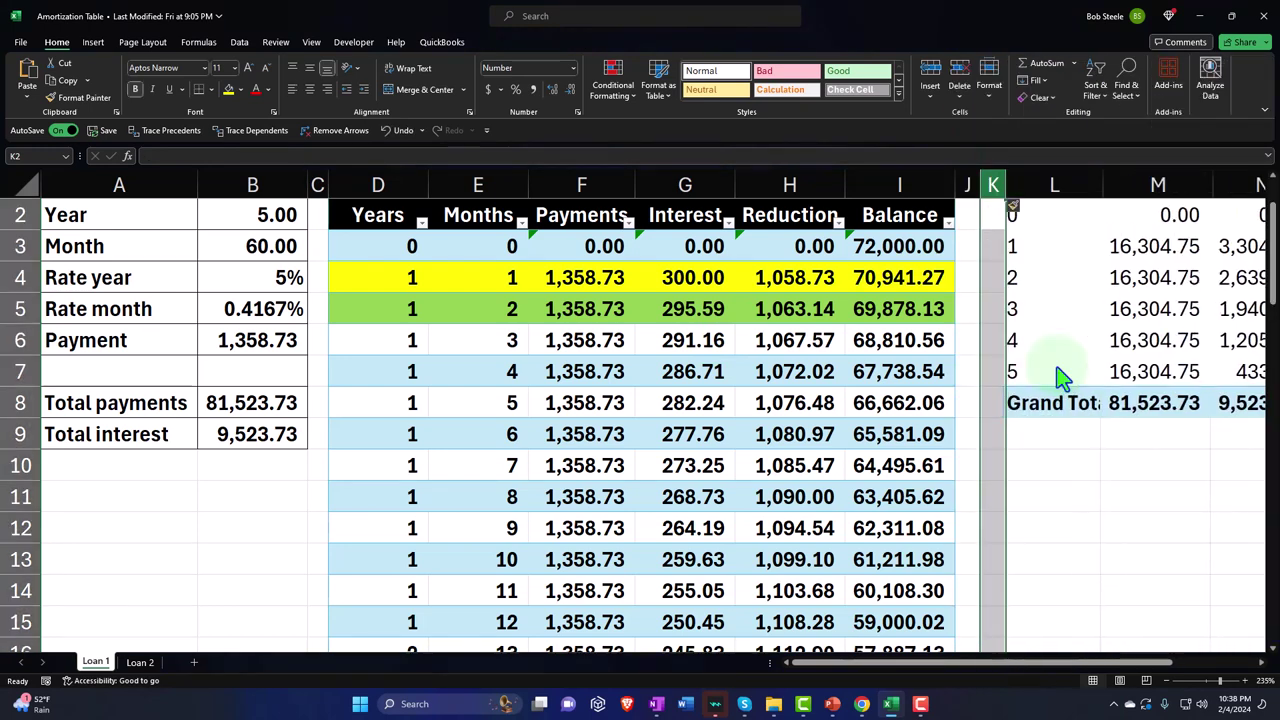
Insert another blank column at K beside the amortization table and widen column K.
{"action": "right_click", "coordinate": [987, 231]}
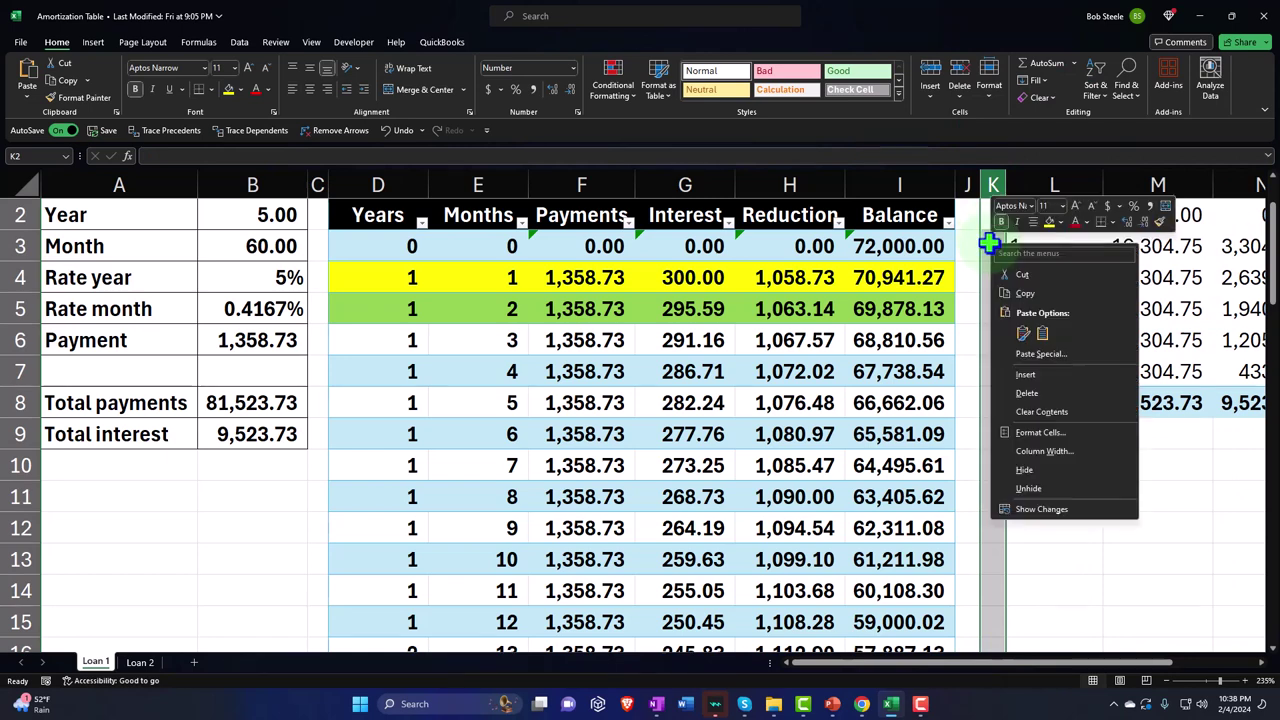
{"action": "left_click", "coordinate": [1020, 360]}
{"action": "left_click", "coordinate": [1080, 494]}
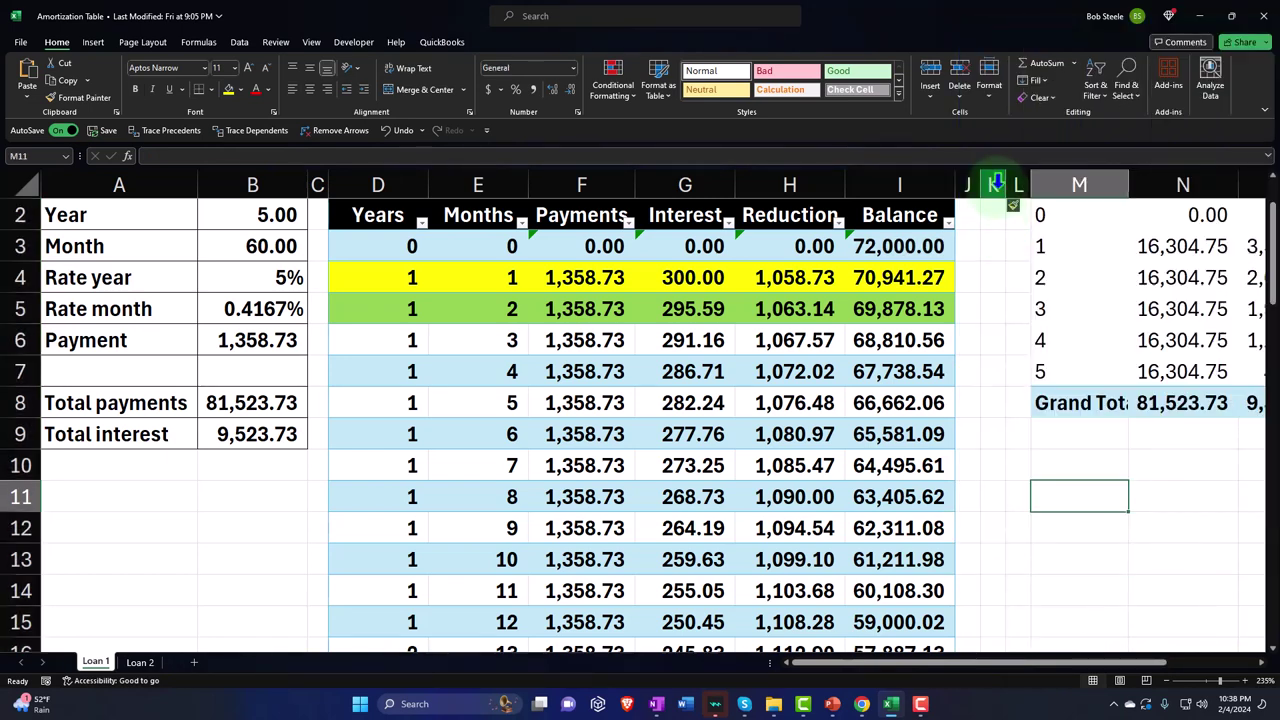
{"action": "left_click_drag", "start_coordinate": [997, 186], "coordinate": [1069, 178]}
{"action": "left_click_drag", "start_coordinate": [1014, 50], "coordinate": [1014, 49]}
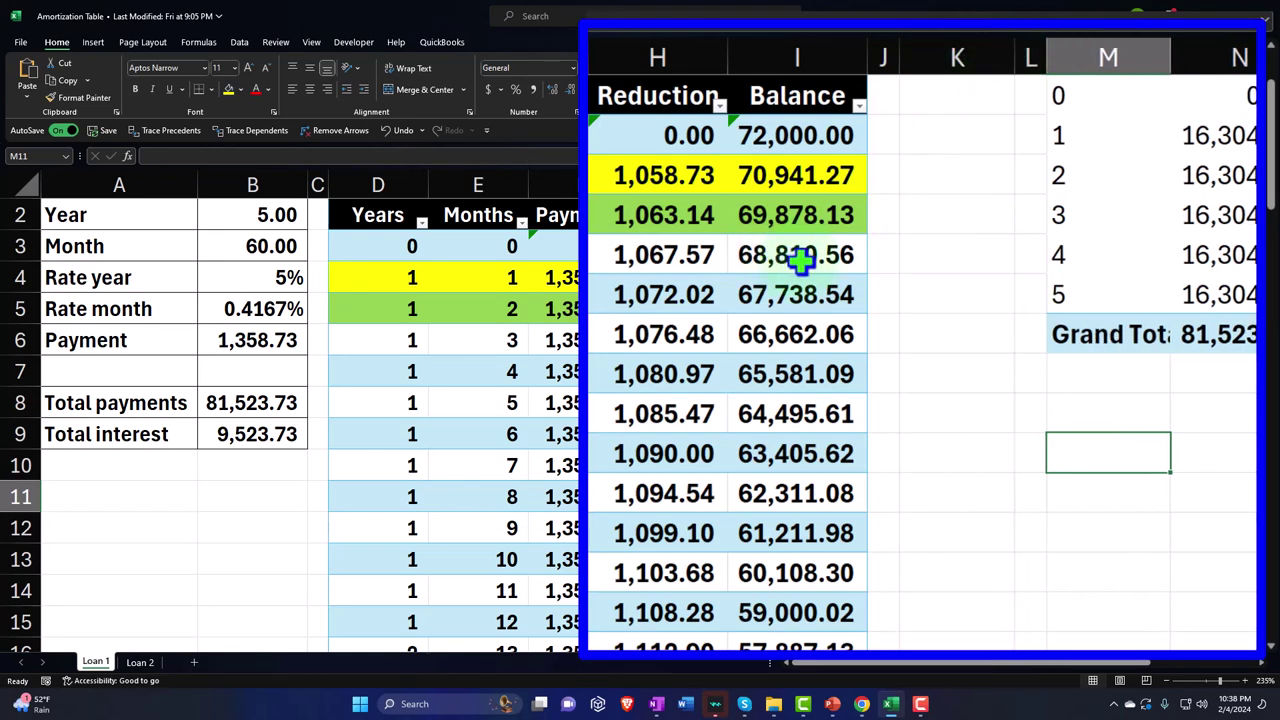
In K5, multiply the monthly payment by twelve with =B6*12 and fit column K's width to the amount.
{"action": "left_click", "coordinate": [803, 217]}
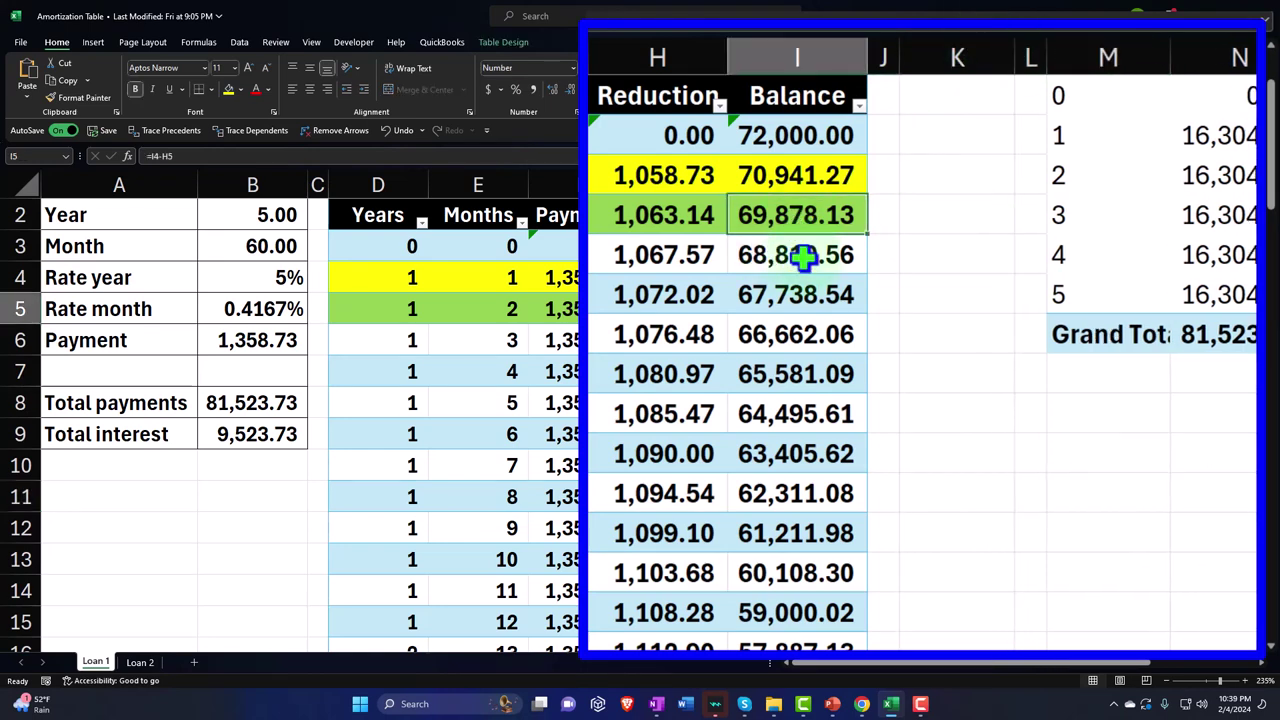
{"action": "key", "text": "Right"}
{"action": "key", "text": "Right"}
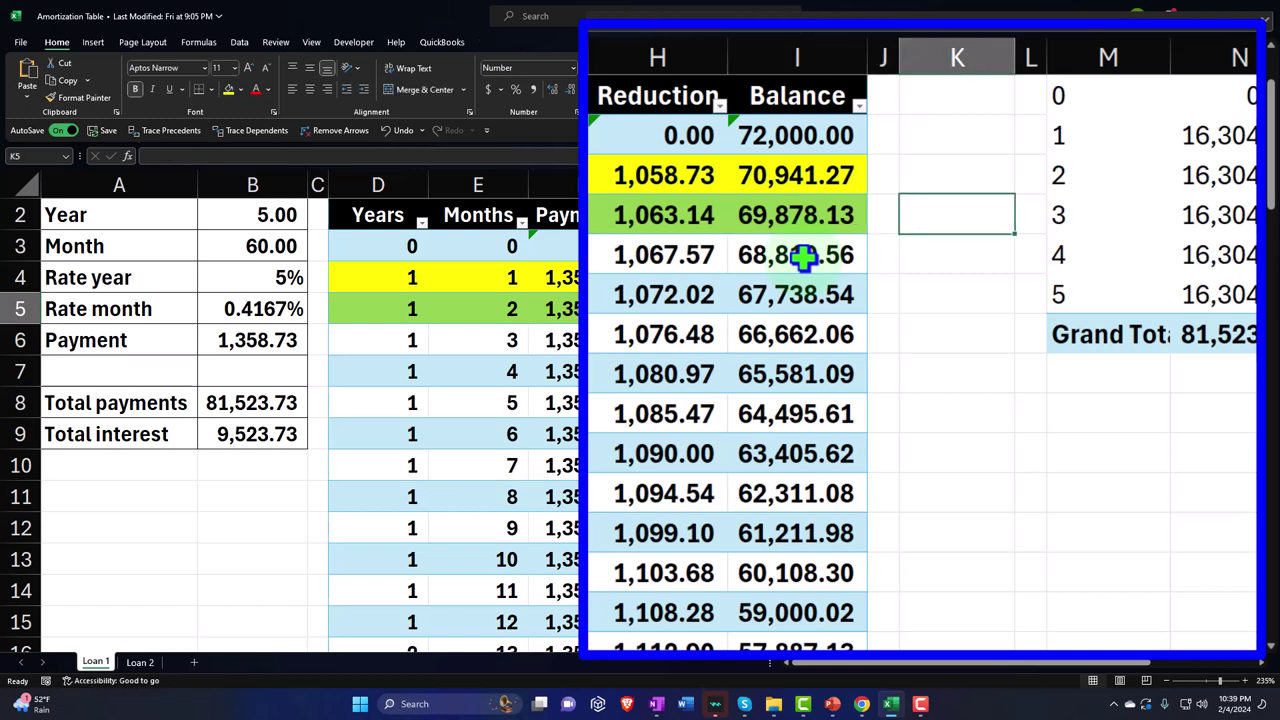
{"action": "key", "text": "Left"}
{"action": "key", "text": "Left"}
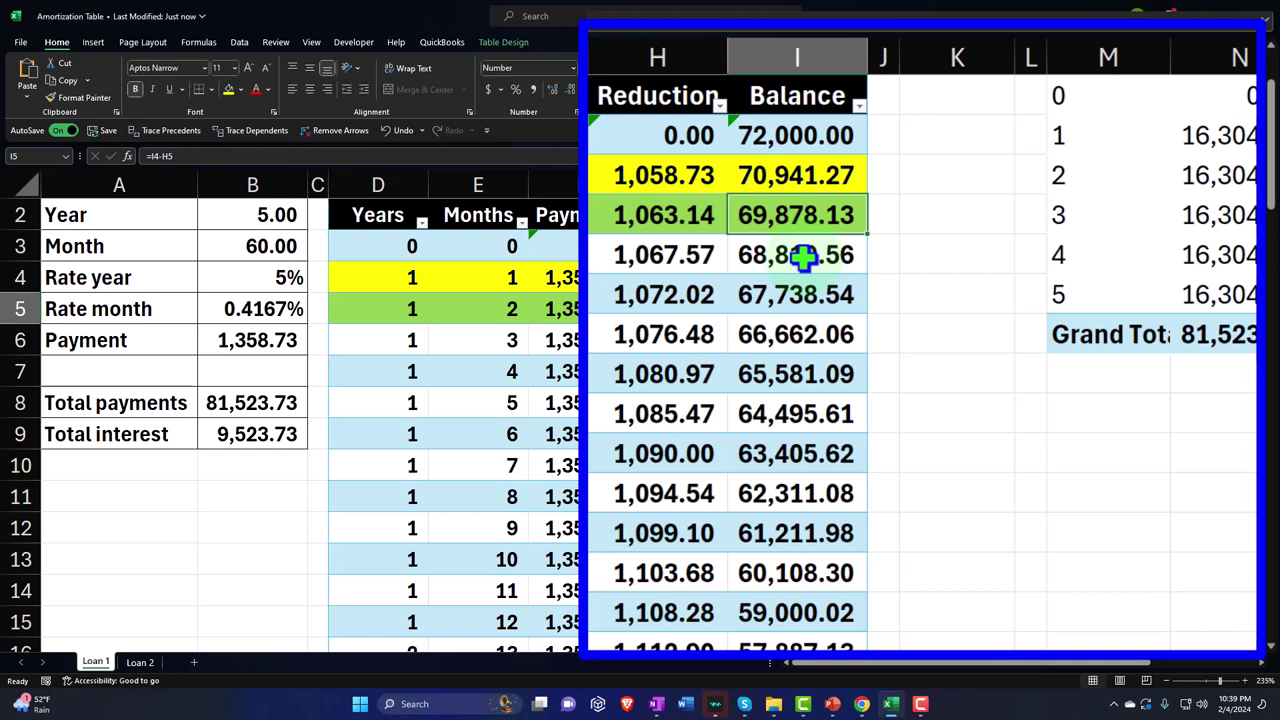
{"action": "key", "text": "Right"}
{"action": "key", "text": "Right"}
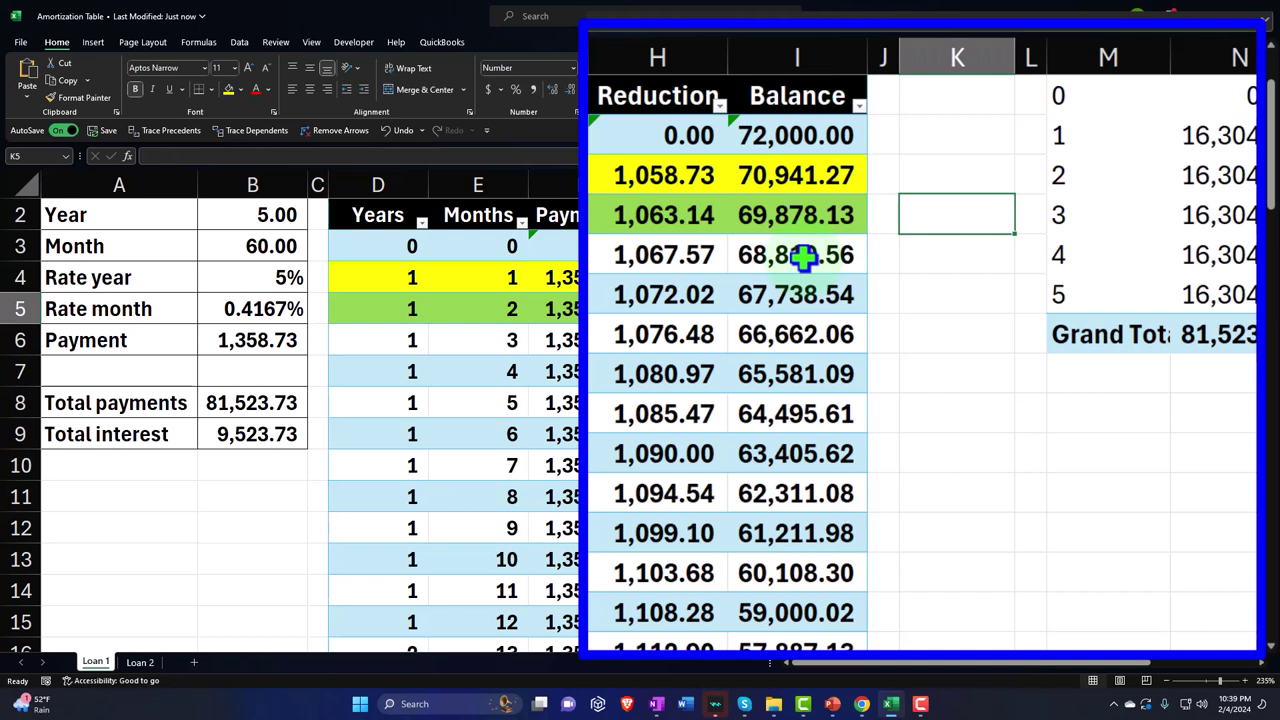
{"action": "type", "text": "="}
{"action": "key", "text": "Left"}
{"action": "key", "text": "Left"}
{"action": "key", "text": "Left"}
{"action": "key", "text": "Left"}
{"action": "key", "text": "Left"}
{"action": "key", "text": "Left"}
{"action": "key", "text": "Left"}
{"action": "key", "text": "Left"}
{"action": "key", "text": "Left"}
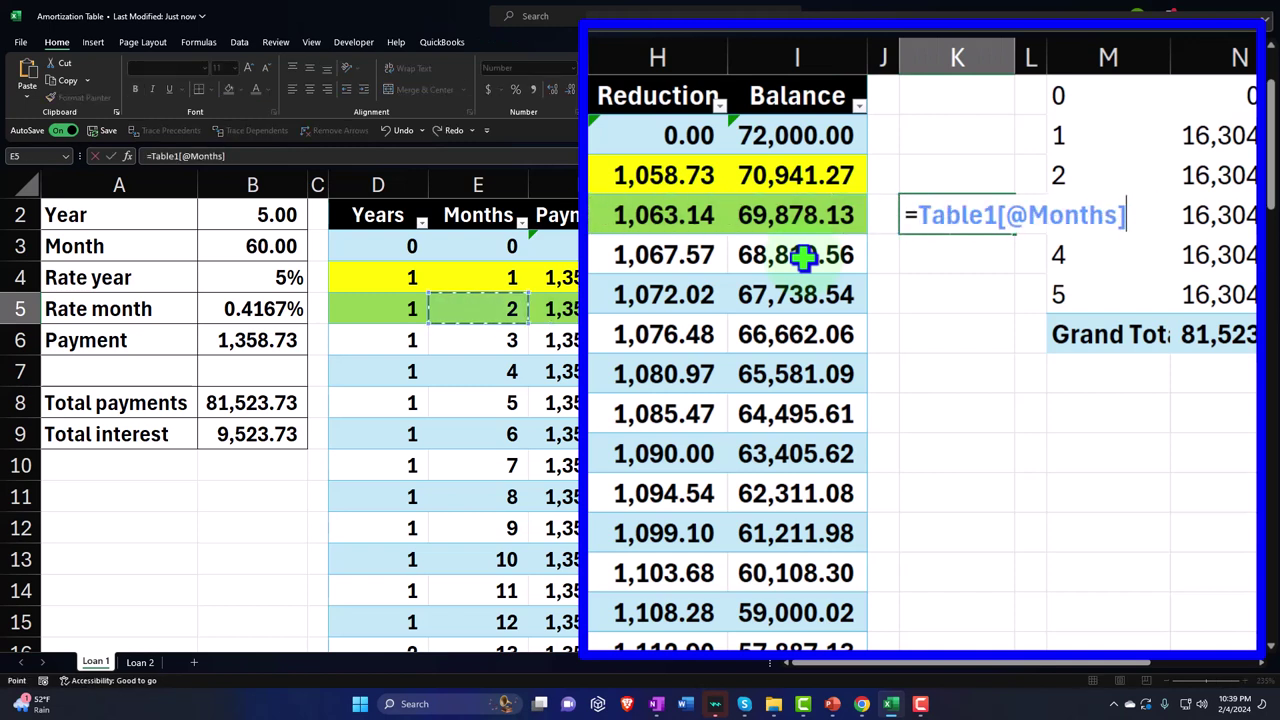
{"action": "key", "text": "Down"}
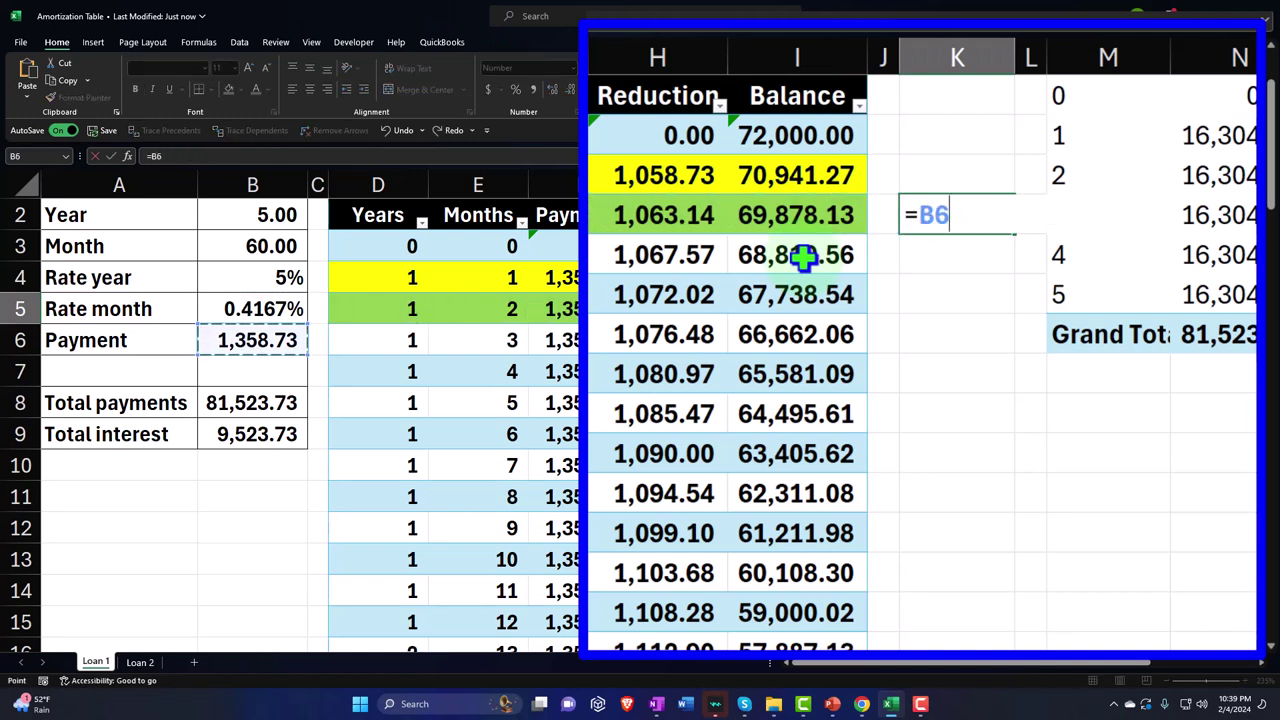
{"action": "type", "text": "*1"}
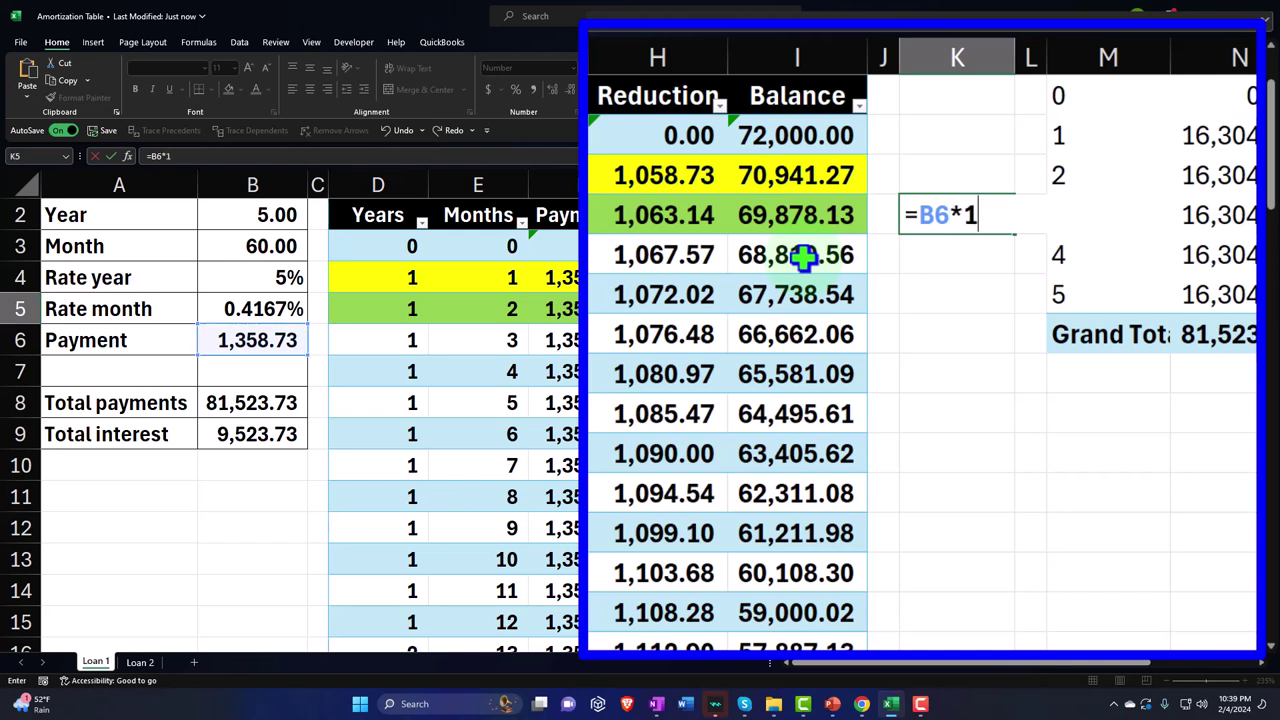
{"action": "type", "text": "2"}
{"action": "key", "text": "Return"}
{"action": "key", "text": "Up"}
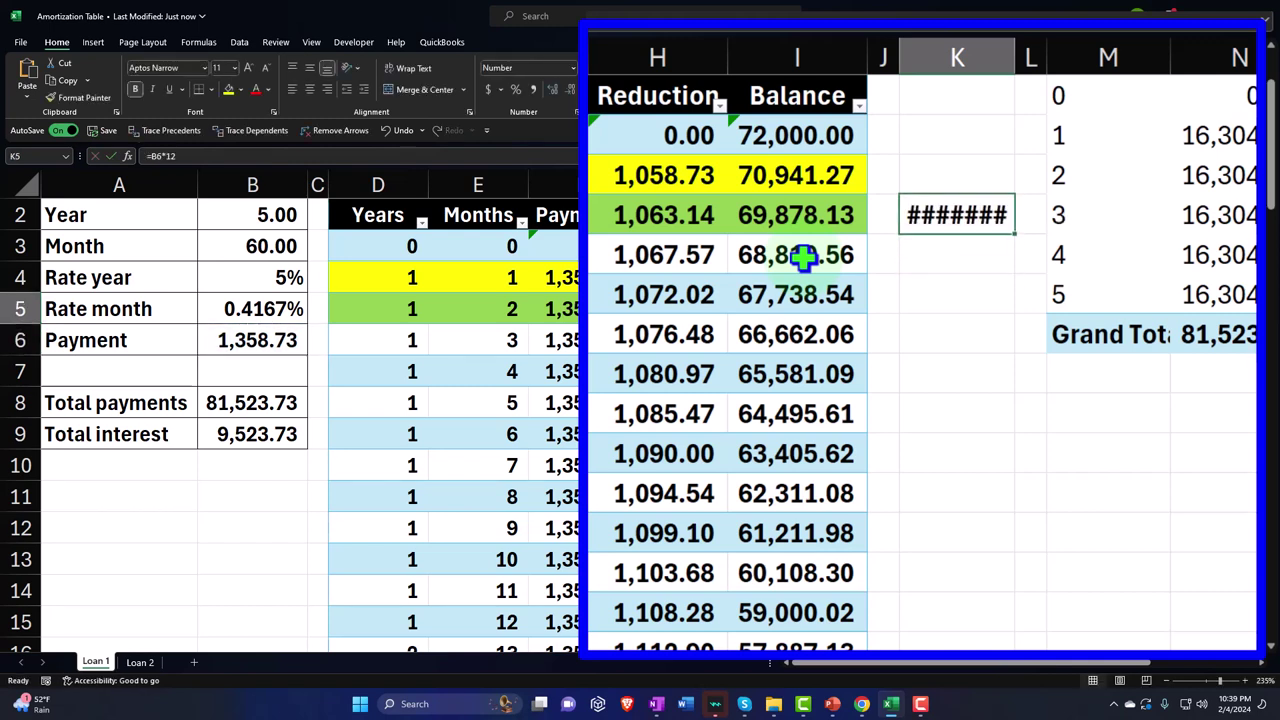
{"action": "double_click", "coordinate": [1016, 50]}
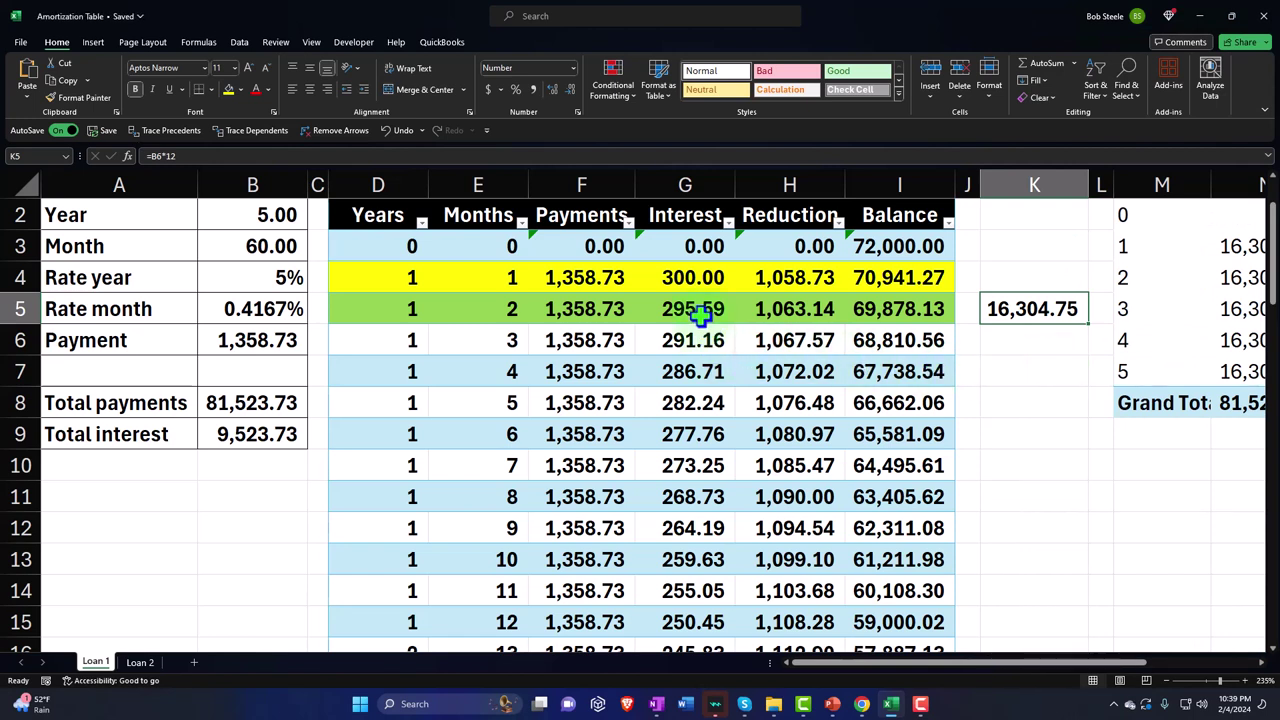
Compare the monthly interest and loan reduction amounts in the amortization table with the twelve-payment total in K5.
{"action": "left_click_drag", "start_coordinate": [686, 309], "coordinate": [686, 497]}
{"action": "left_click_drag", "start_coordinate": [643, 430], "coordinate": [643, 430]}
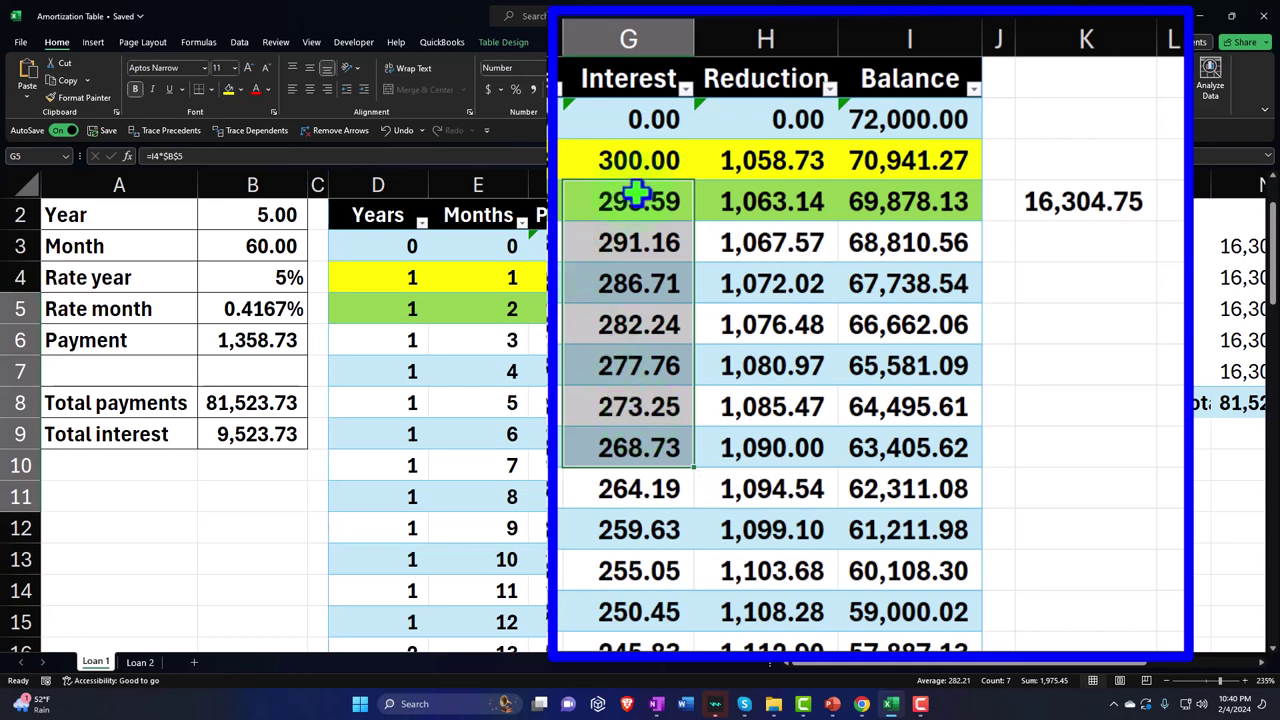
{"action": "left_click", "coordinate": [890, 160]}
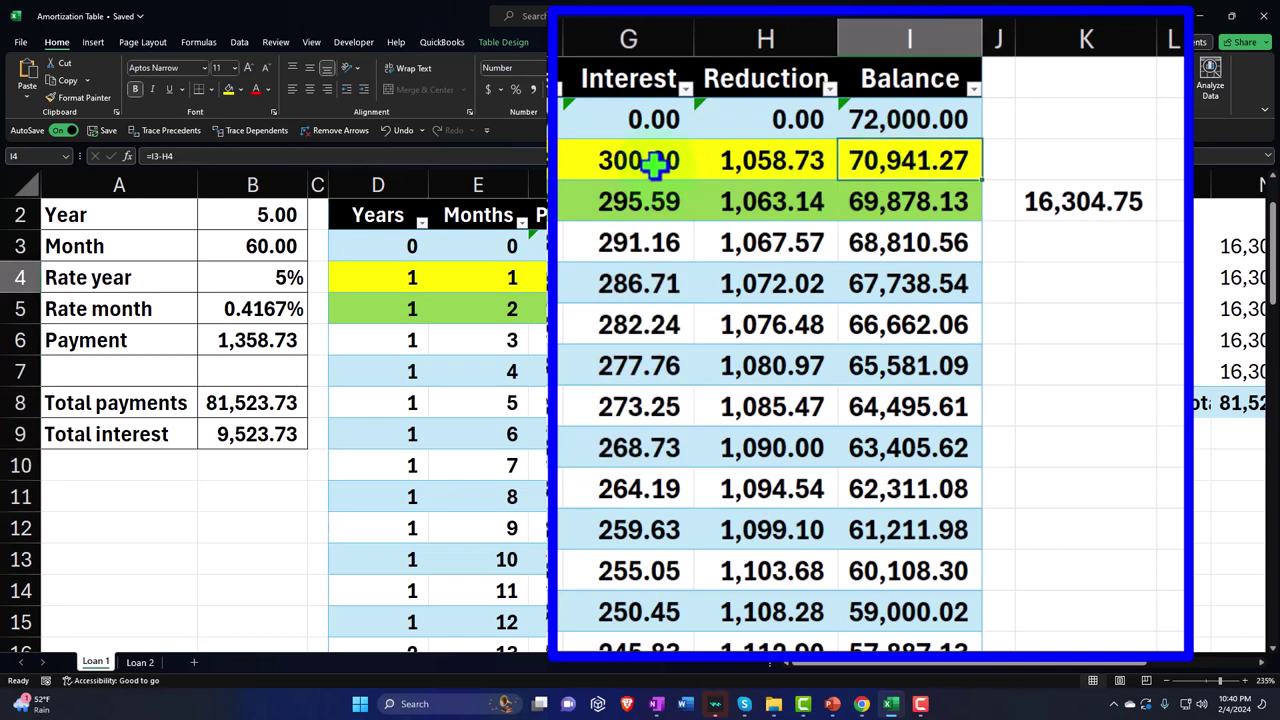
{"action": "left_click_drag", "start_coordinate": [654, 166], "coordinate": [646, 407]}
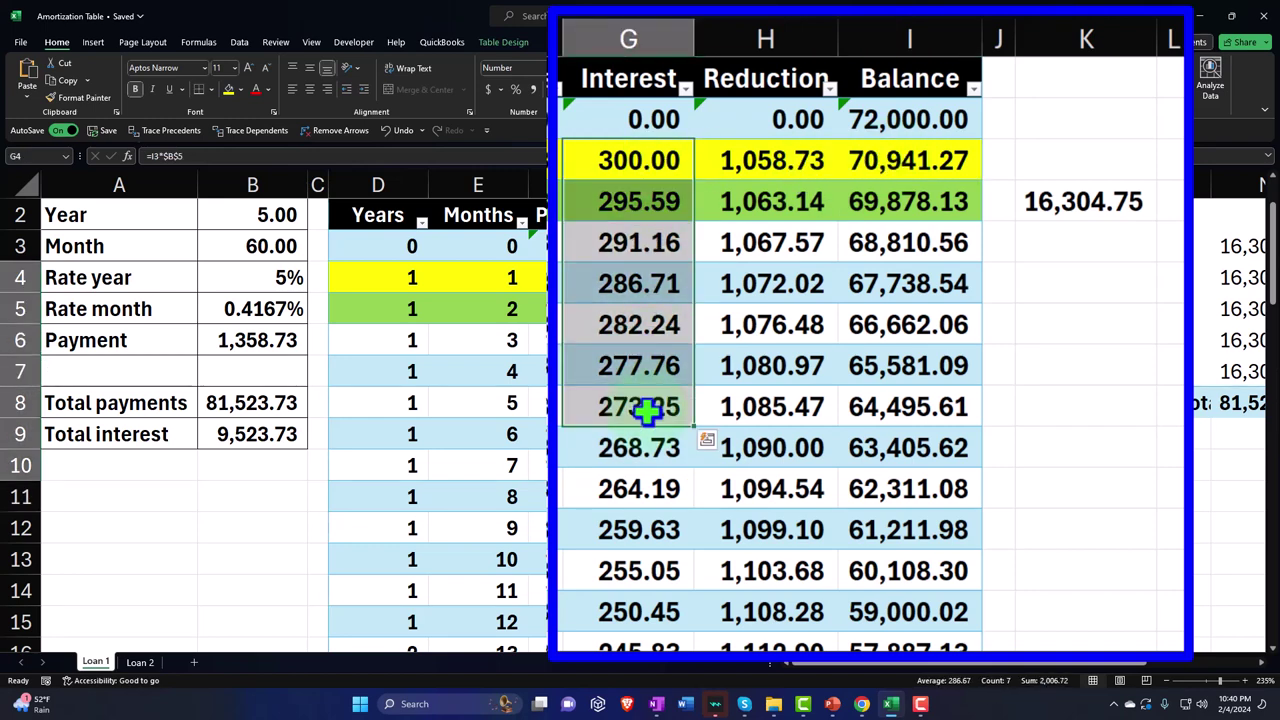
{"action": "left_click_drag", "start_coordinate": [806, 166], "coordinate": [758, 446]}
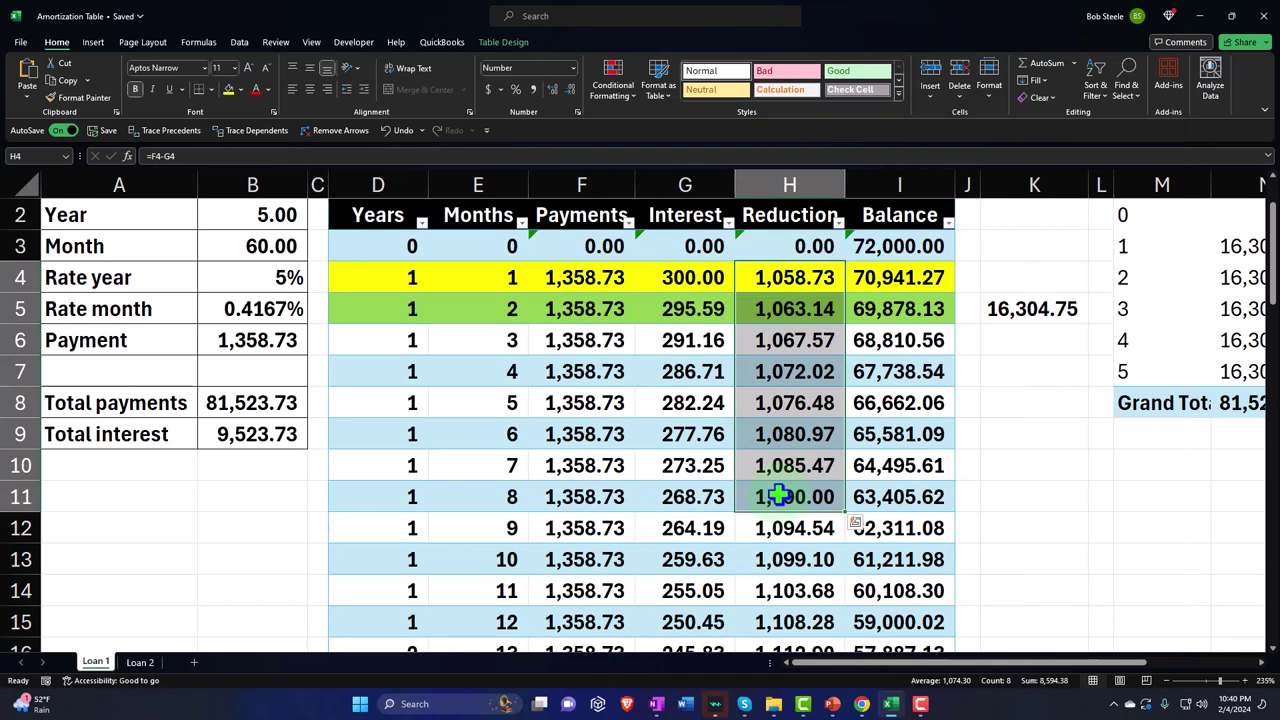
{"action": "left_click", "coordinate": [1030, 305]}
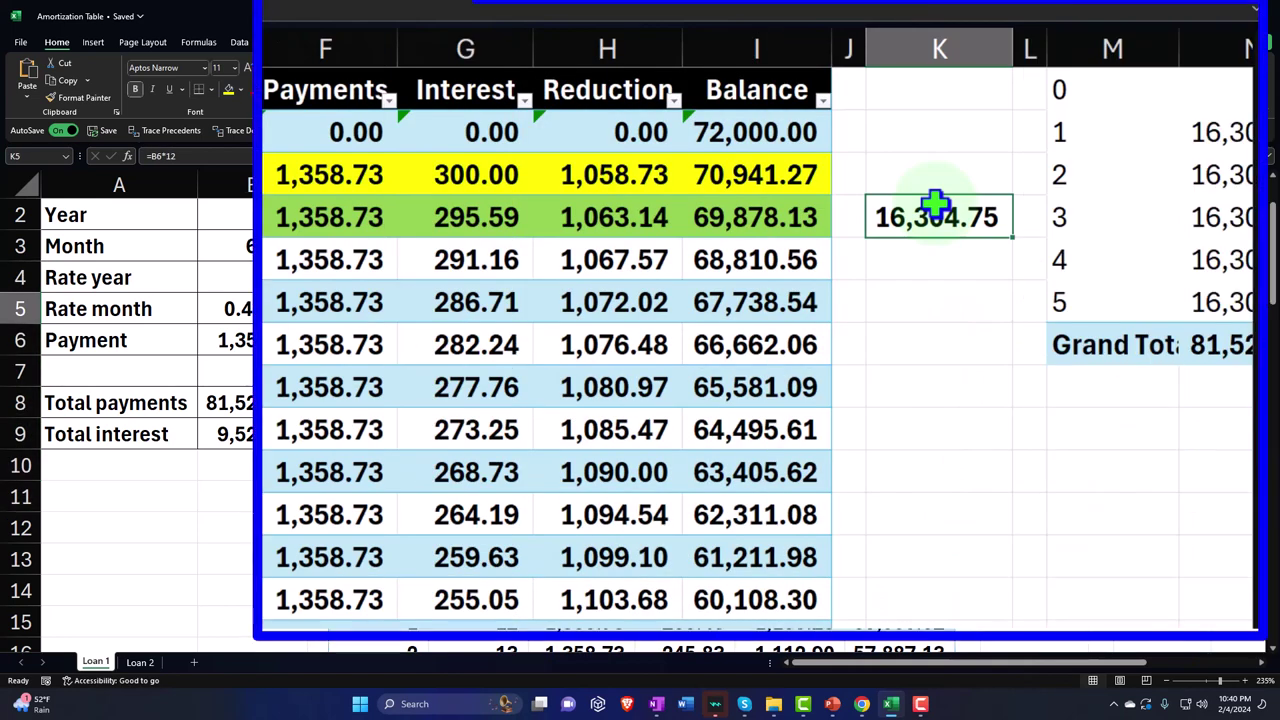
{"action": "left_click_drag", "start_coordinate": [476, 175], "coordinate": [478, 262]}
Replace the formula in K5 with a SUM of the twelve loan reductions following month 2, H6:H17.
{"action": "left_click", "coordinate": [965, 222]}
{"action": "key", "text": "Delete"}
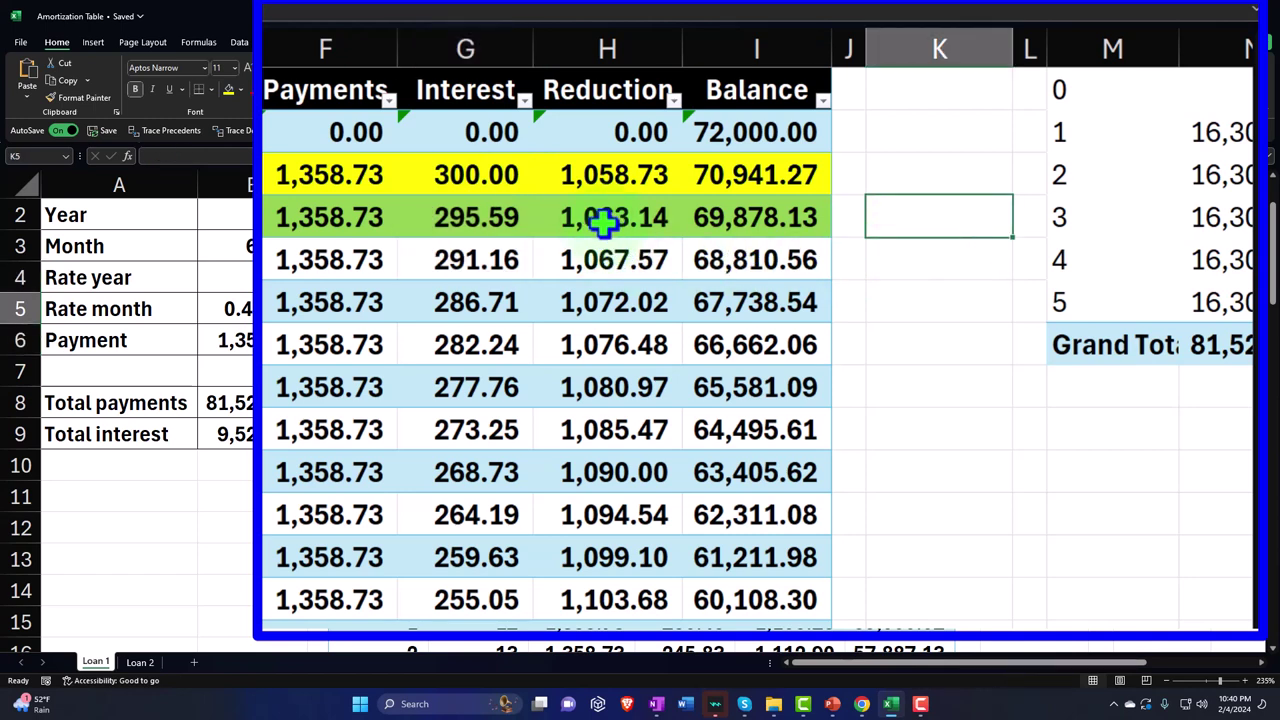
{"action": "left_click", "coordinate": [598, 218]}
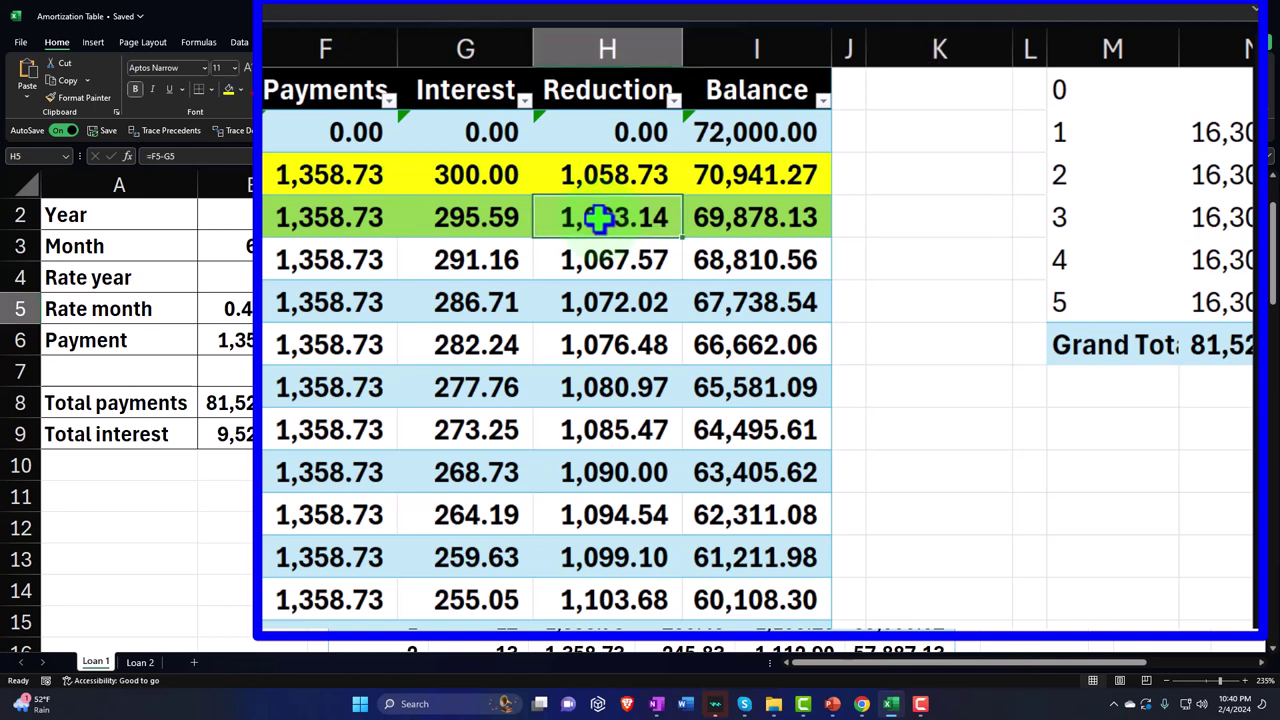
{"action": "key", "text": "Right"}
{"action": "key", "text": "Right"}
{"action": "key", "text": "Right"}
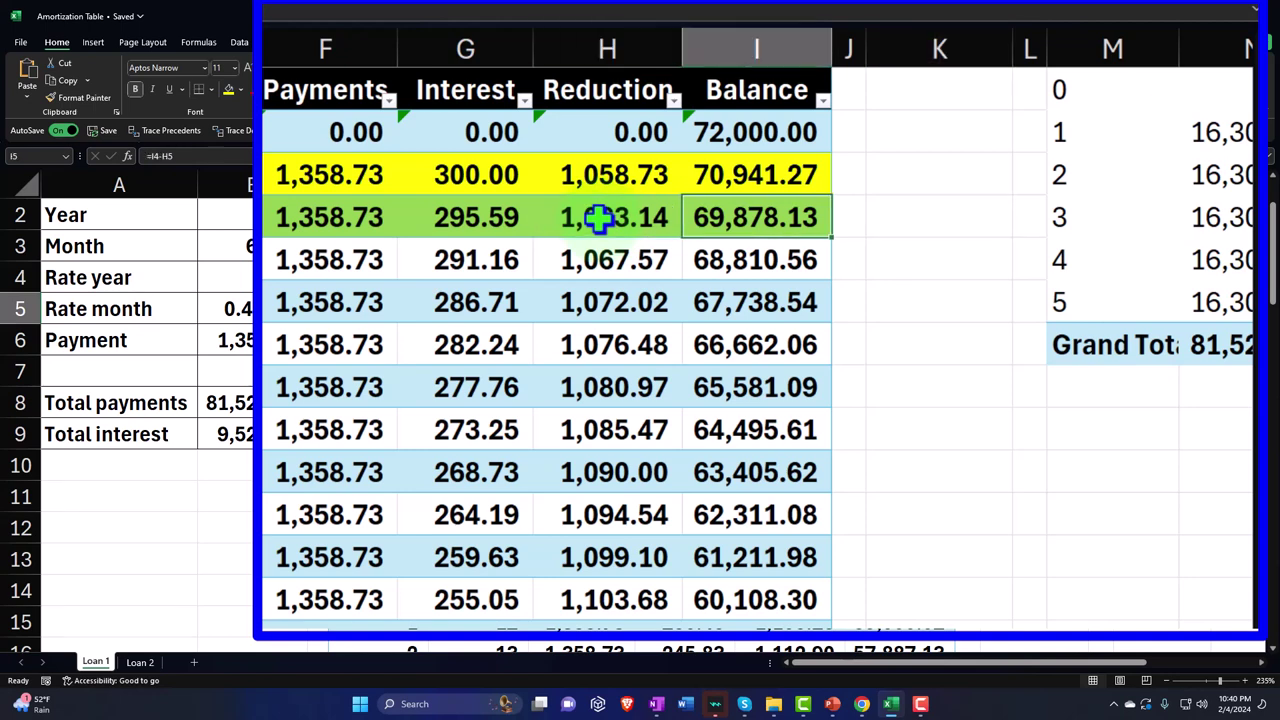
{"action": "type", "text": "=sum("}
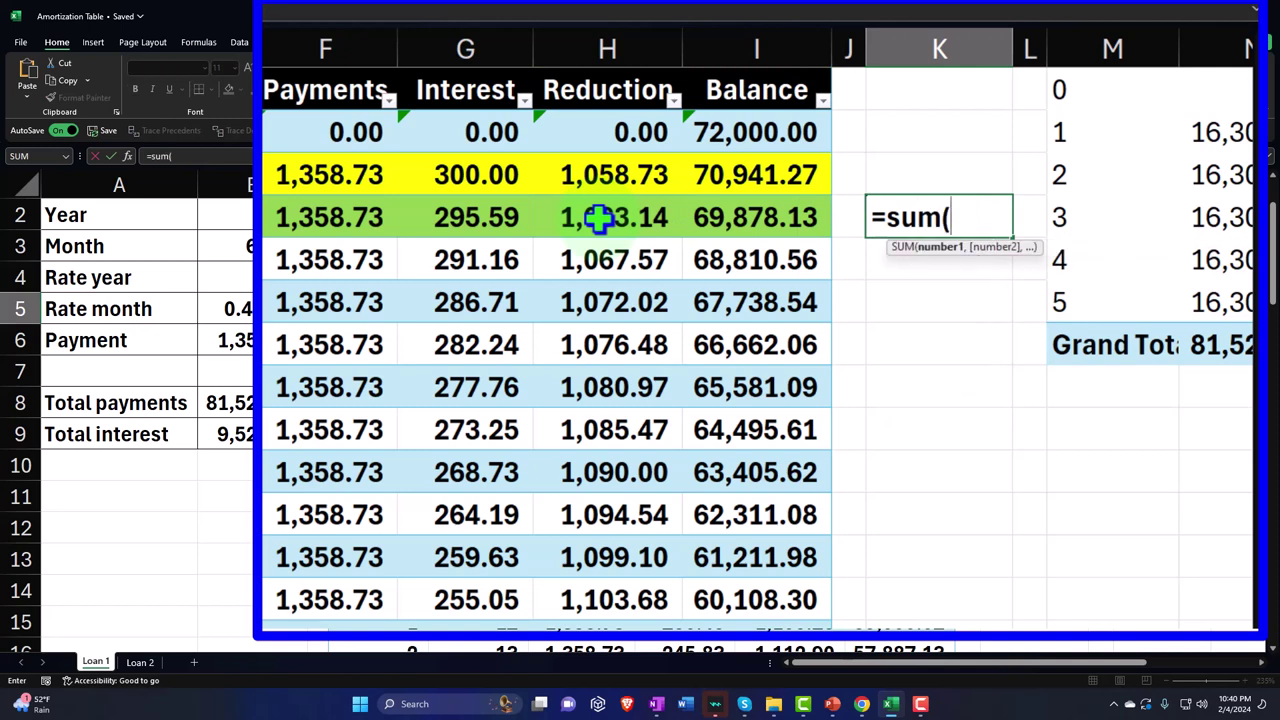
{"action": "key", "text": "Left"}
{"action": "key", "text": "Left"}
{"action": "key", "text": "Left"}
{"action": "key", "text": "Down"}
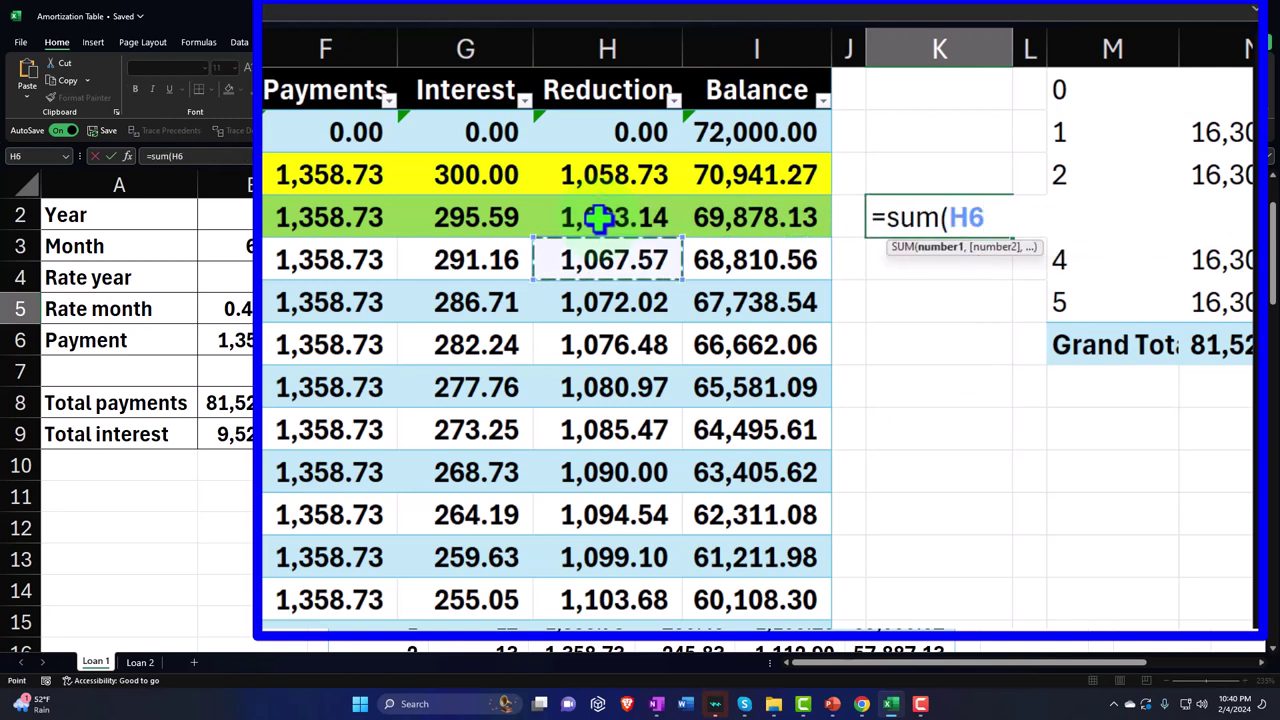
{"action": "key", "text": "shift+Down"}
{"action": "key", "text": "shift+Down"}
{"action": "key", "text": "shift+Down"}
{"action": "key", "text": "shift+Down"}
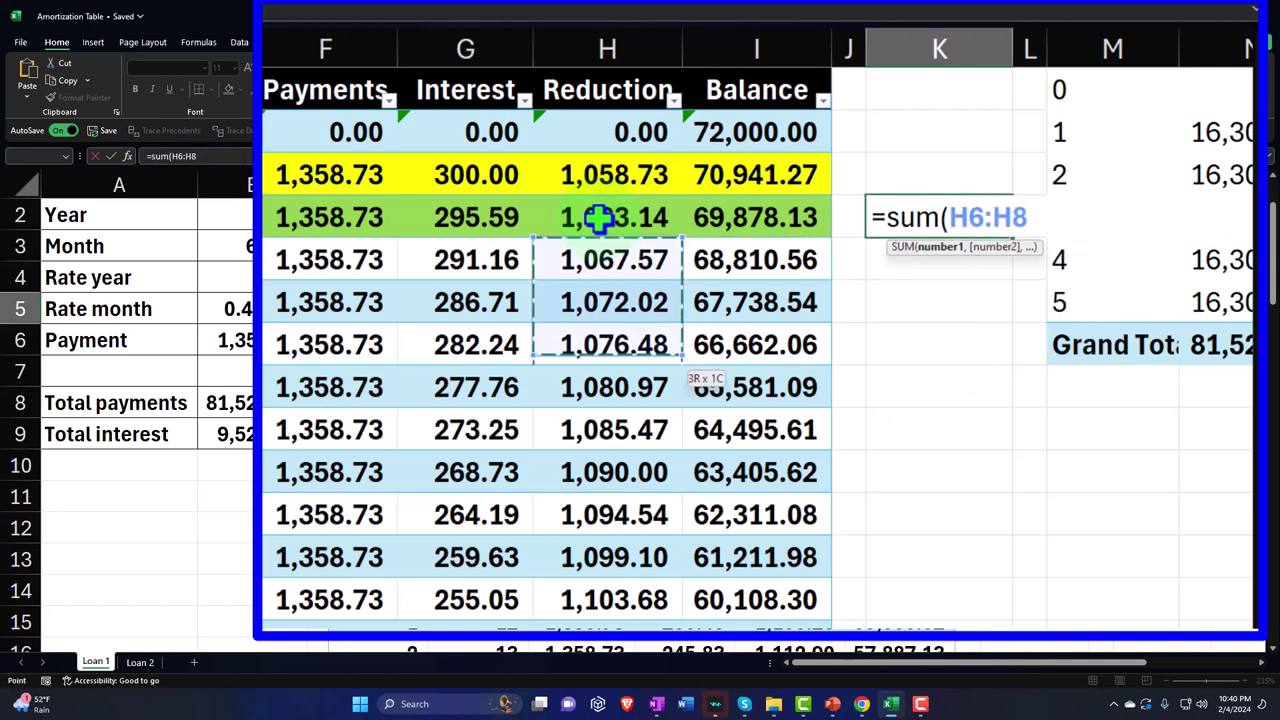
{"action": "key", "text": "shift+Down"}
{"action": "key", "text": "shift+Down"}
{"action": "key", "text": "shift+Down"}
{"action": "key", "text": "shift+Down"}
{"action": "key", "text": "shift+Down"}
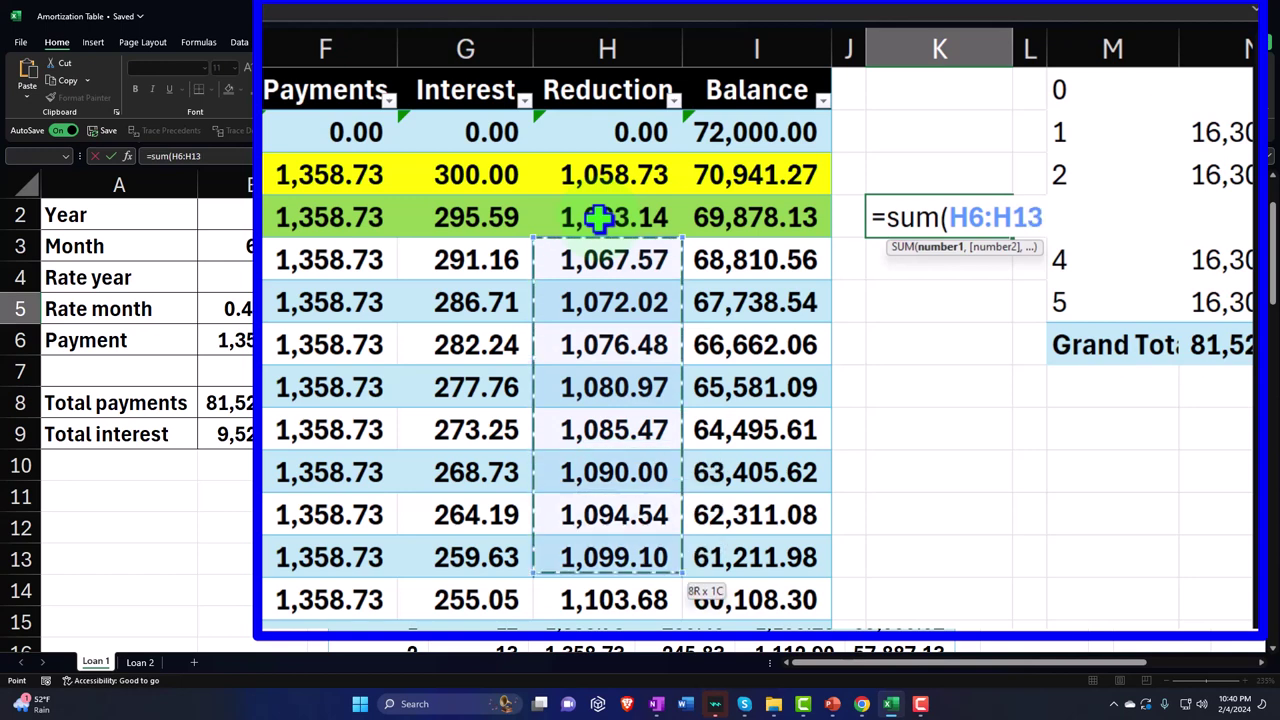
{"action": "key", "text": "shift+Down"}
{"action": "key", "text": "shift+Down"}
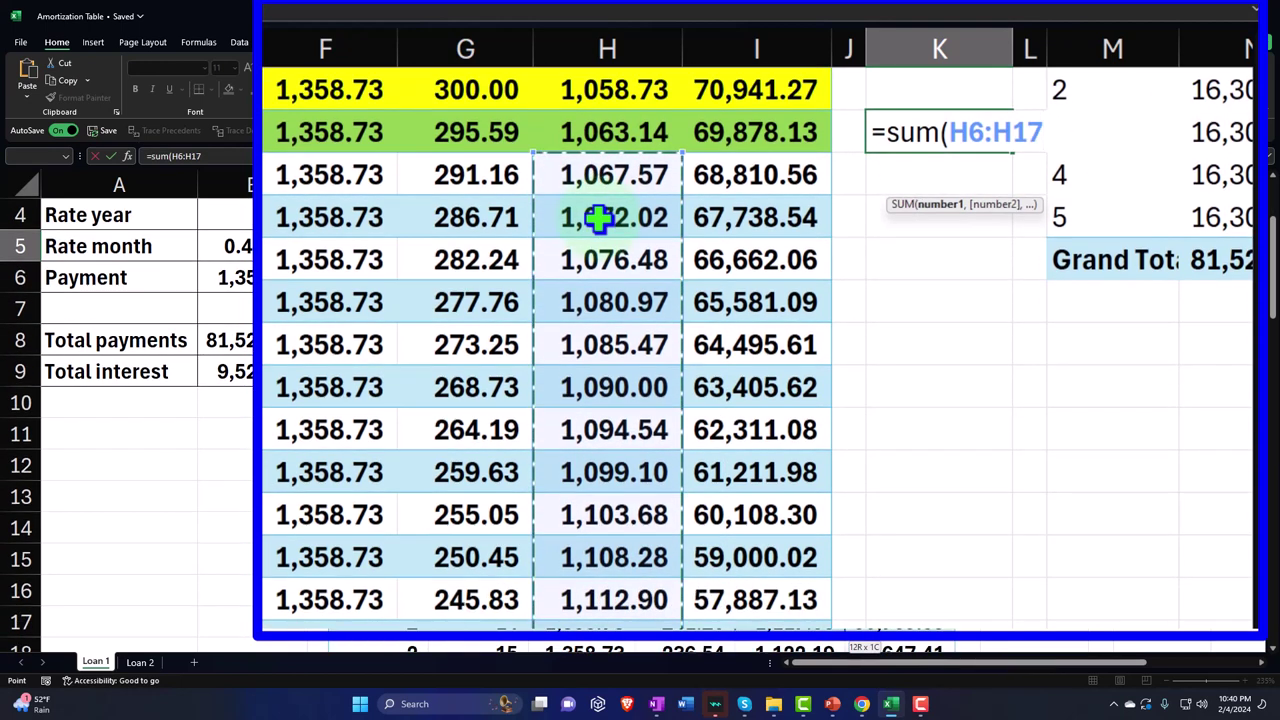
{"action": "key", "text": "Return"}
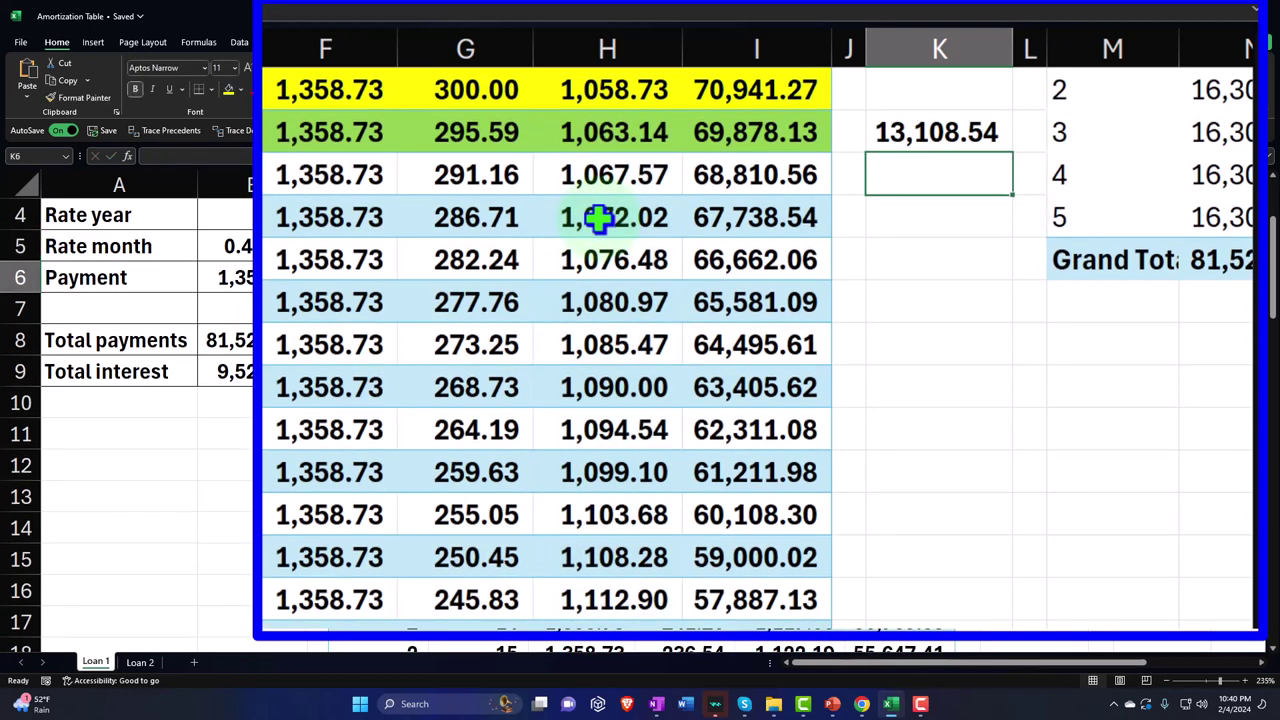
{"action": "scroll", "coordinate": [650, 268], "scroll_direction": "up", "scroll_amount": 1}
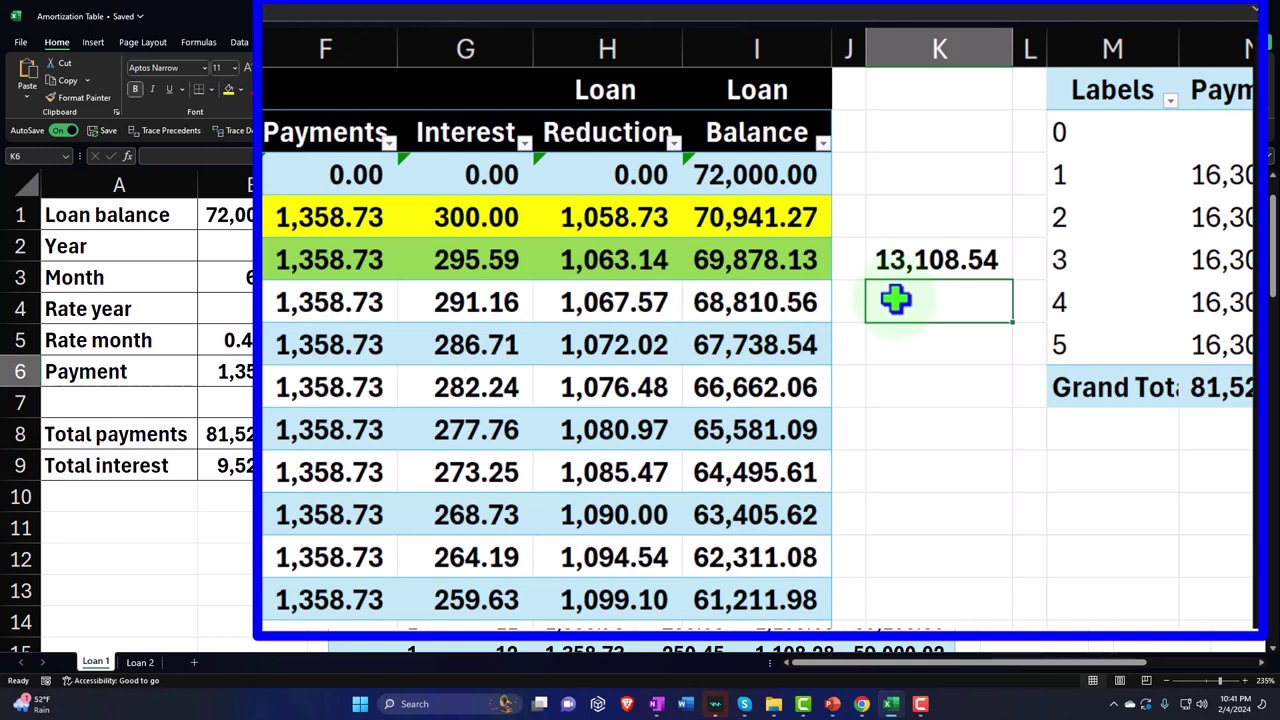
{"action": "key", "text": "Left"}
{"action": "key", "text": "Up"}
{"action": "key", "text": "Left"}
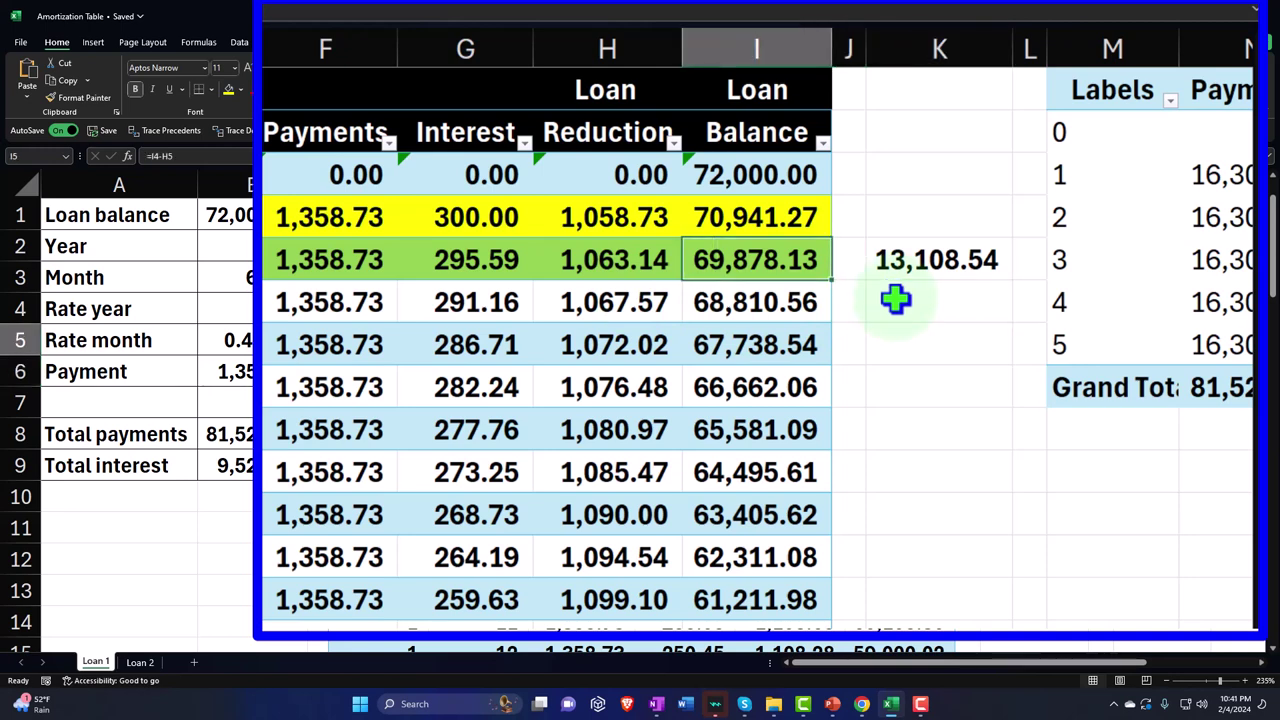
{"action": "key", "text": "Left"}
{"action": "key", "text": "Down"}
{"action": "key", "text": "Down"}
{"action": "key", "text": "Down"}
{"action": "key", "text": "Down"}
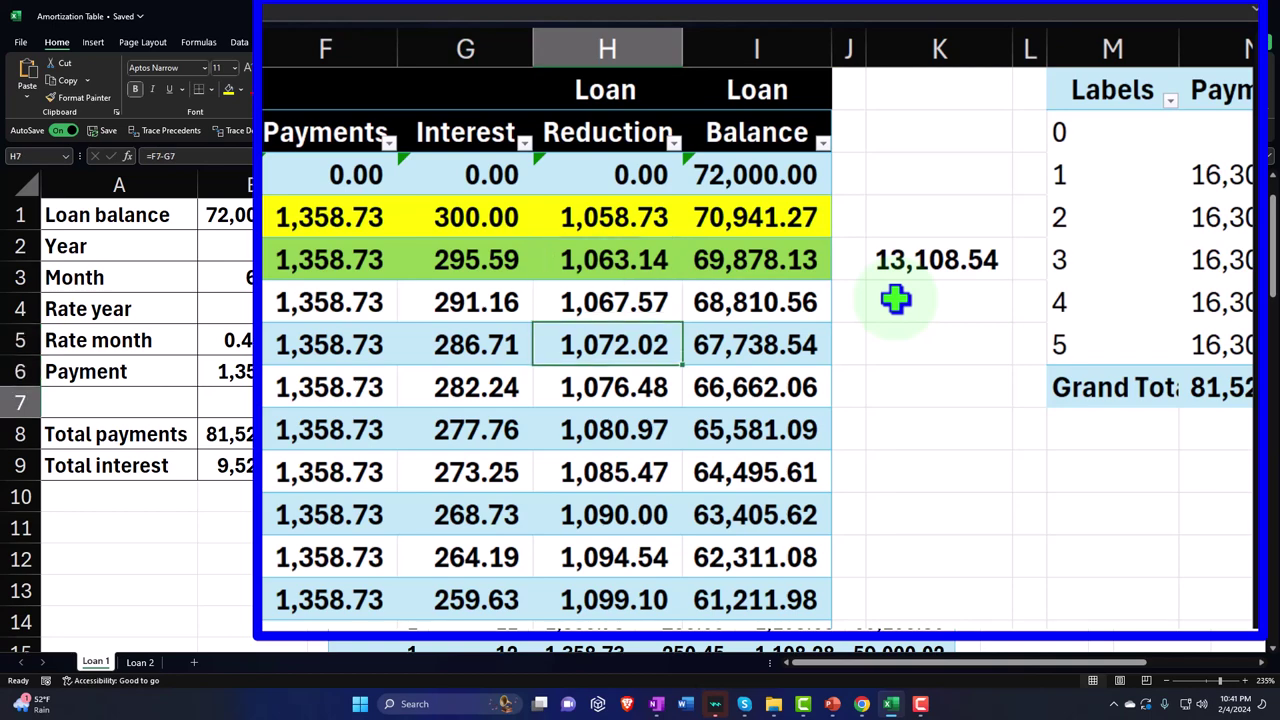
{"action": "key", "text": "Down"}
{"action": "key", "text": "Down"}
{"action": "key", "text": "Down"}
{"action": "key", "text": "Down"}
{"action": "key", "text": "Down"}
{"action": "key", "text": "Down"}
{"action": "key", "text": "Down"}
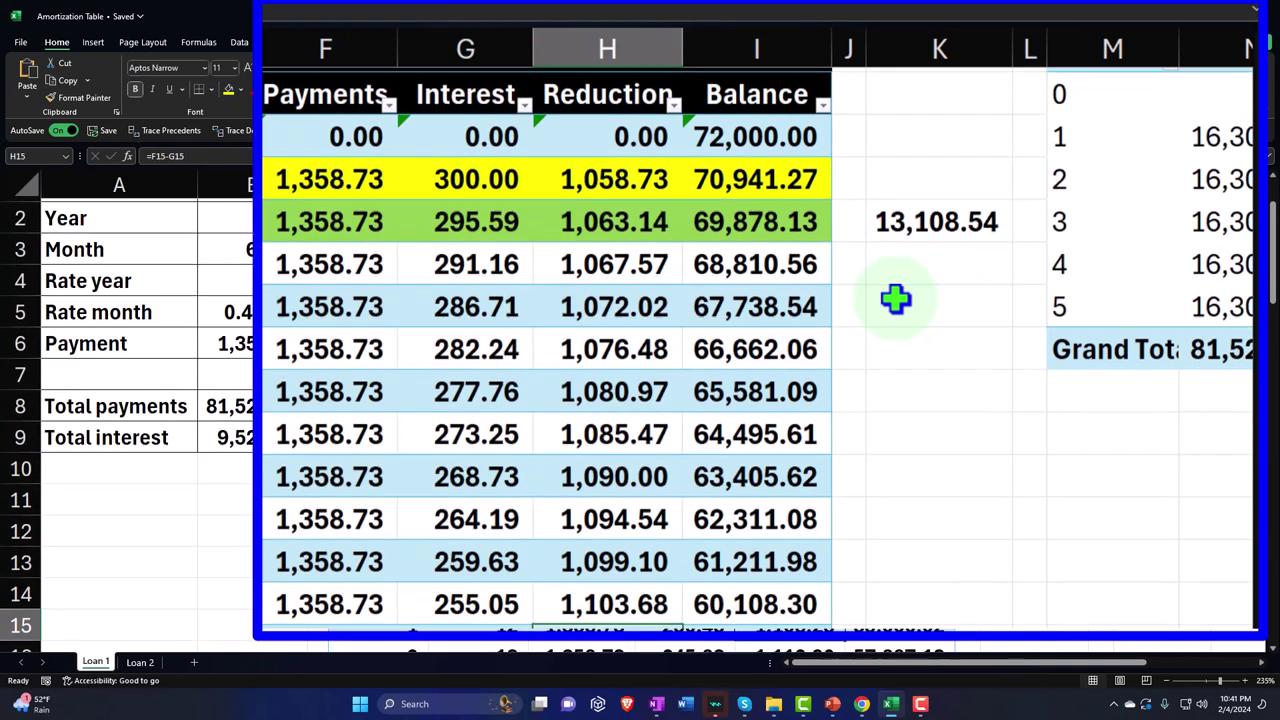
{"action": "key", "text": "Right"}
{"action": "key", "text": "Right"}
{"action": "key", "text": "Right"}
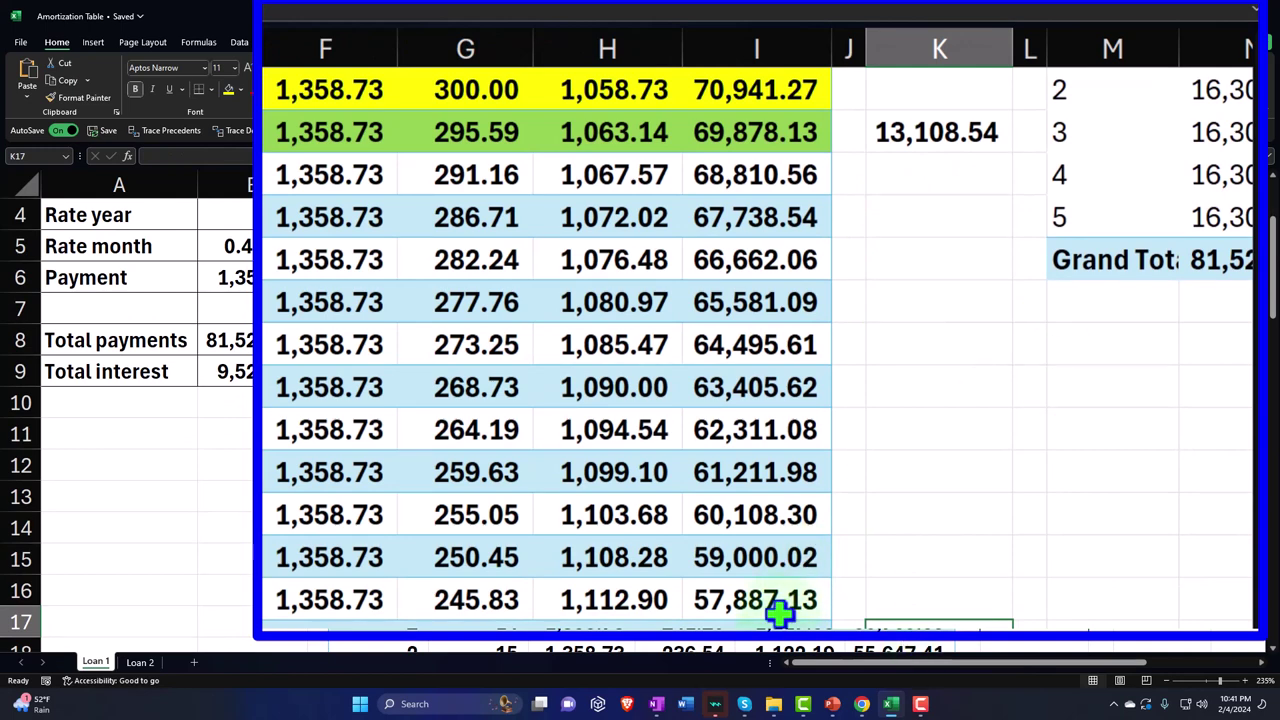
{"action": "type", "text": "="}
{"action": "left_click", "coordinate": [735, 130]}
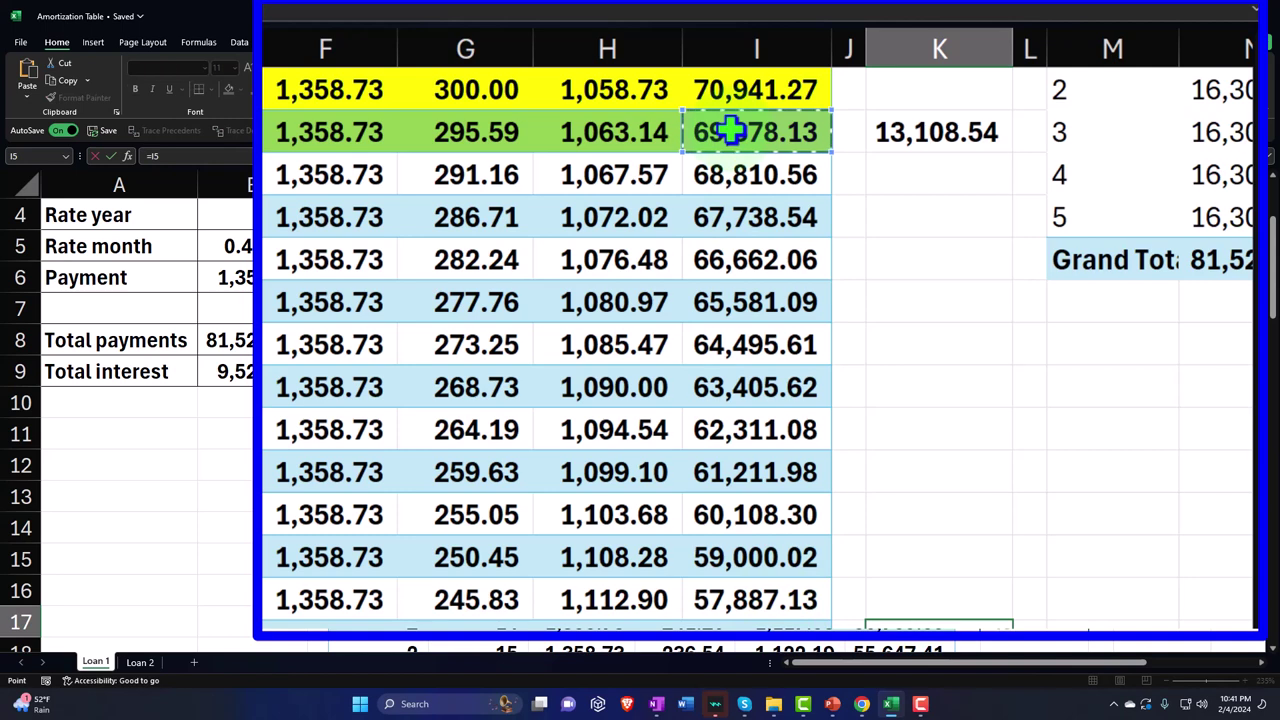
{"action": "key", "text": "Return"}
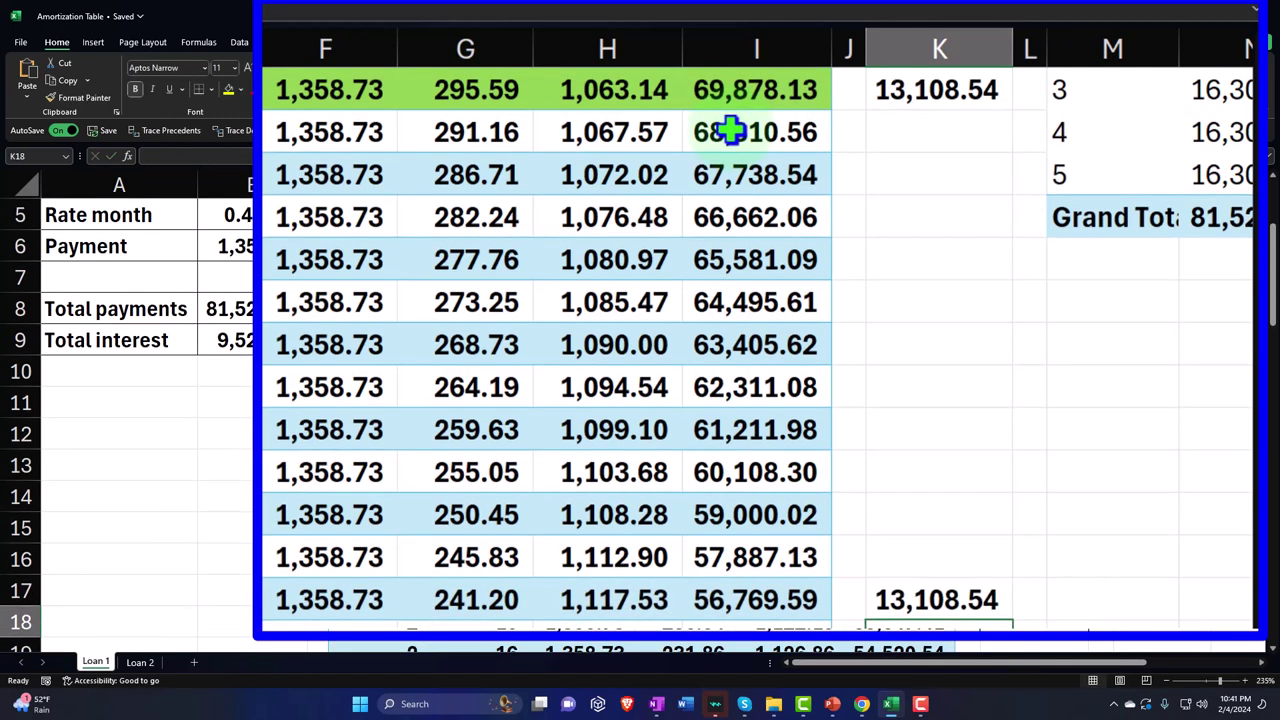
{"action": "key", "text": "Up"}
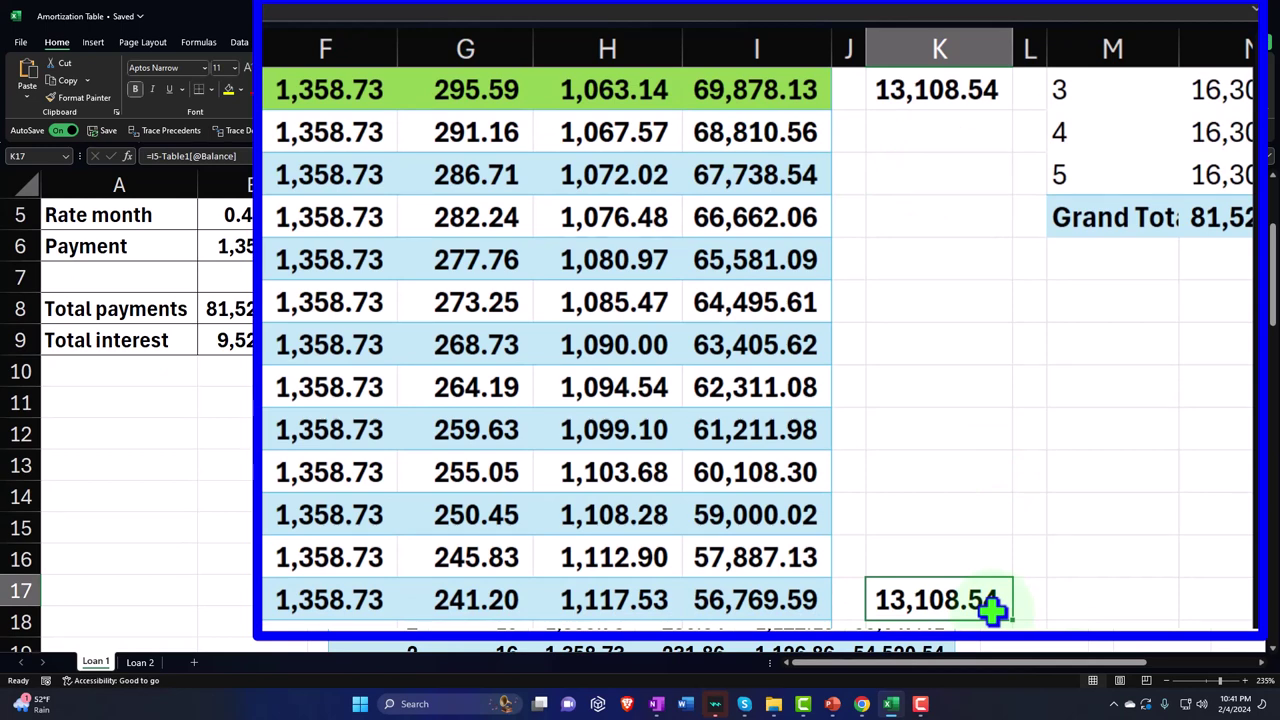
Label the current portion amount in K5 by entering ST in K4.
{"action": "scroll", "coordinate": [992, 609], "scroll_direction": "up", "scroll_amount": 1}
{"action": "left_click", "coordinate": [931, 163]}
{"action": "type", "text": "Z"}
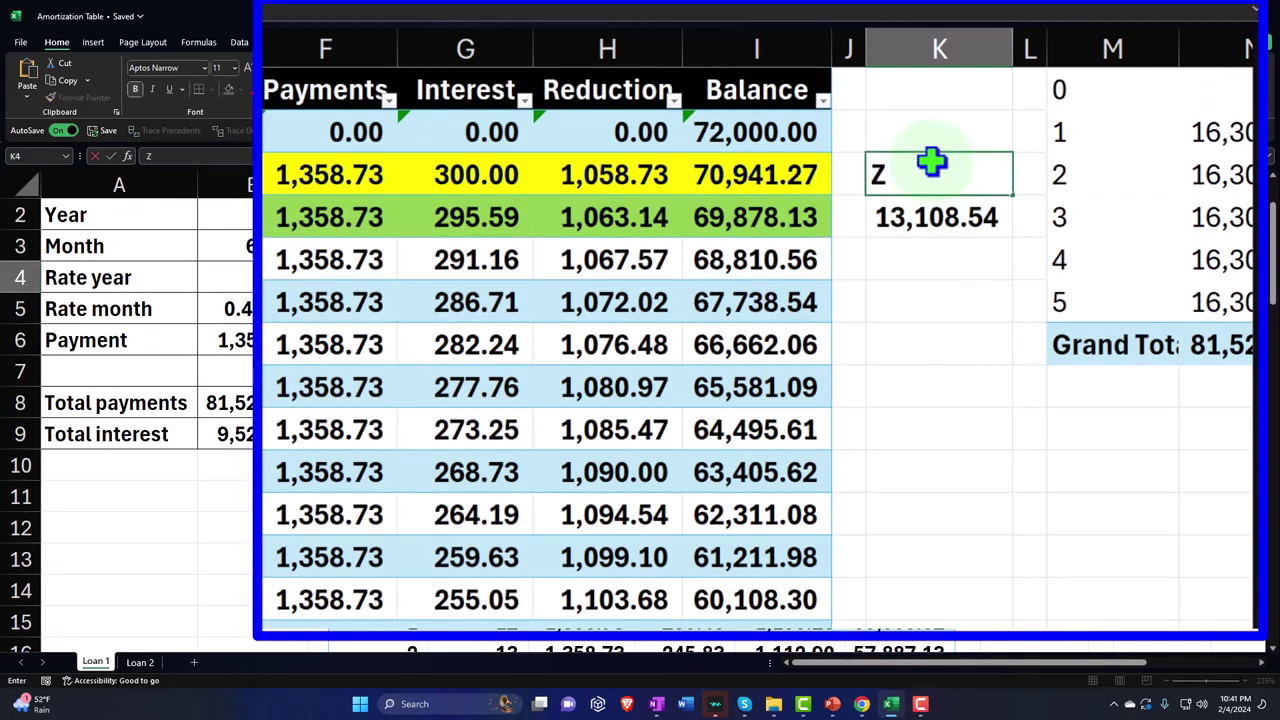
{"action": "type", "text": "S"}
{"action": "key", "text": "BackSpace"}
{"action": "key", "text": "BackSpace"}
{"action": "type", "text": "ST"}
{"action": "key", "text": "Return"}
Insert a new column before column L and enter the heading LT in L4.
{"action": "left_click", "coordinate": [1030, 49]}
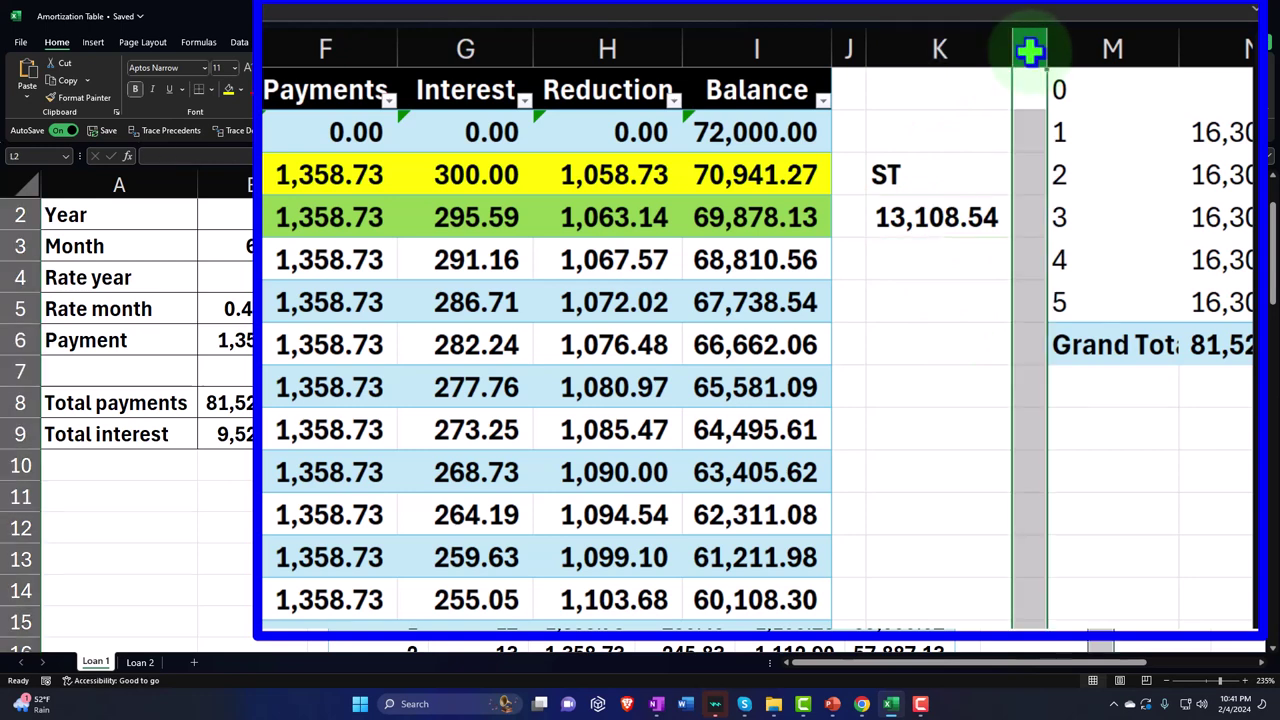
{"action": "right_click", "coordinate": [1030, 52]}
{"action": "left_click", "coordinate": [1064, 232]}
{"action": "left_click", "coordinate": [940, 302]}
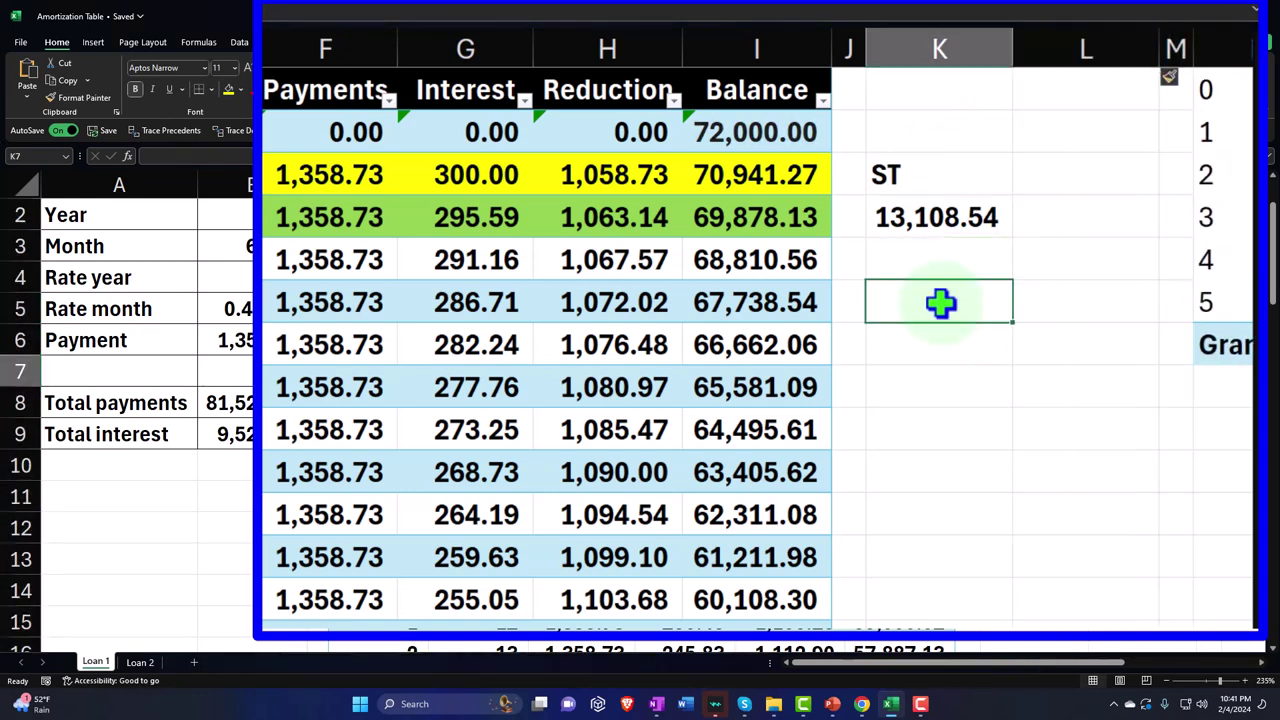
{"action": "left_click", "coordinate": [1065, 180]}
{"action": "type", "text": "LT"}
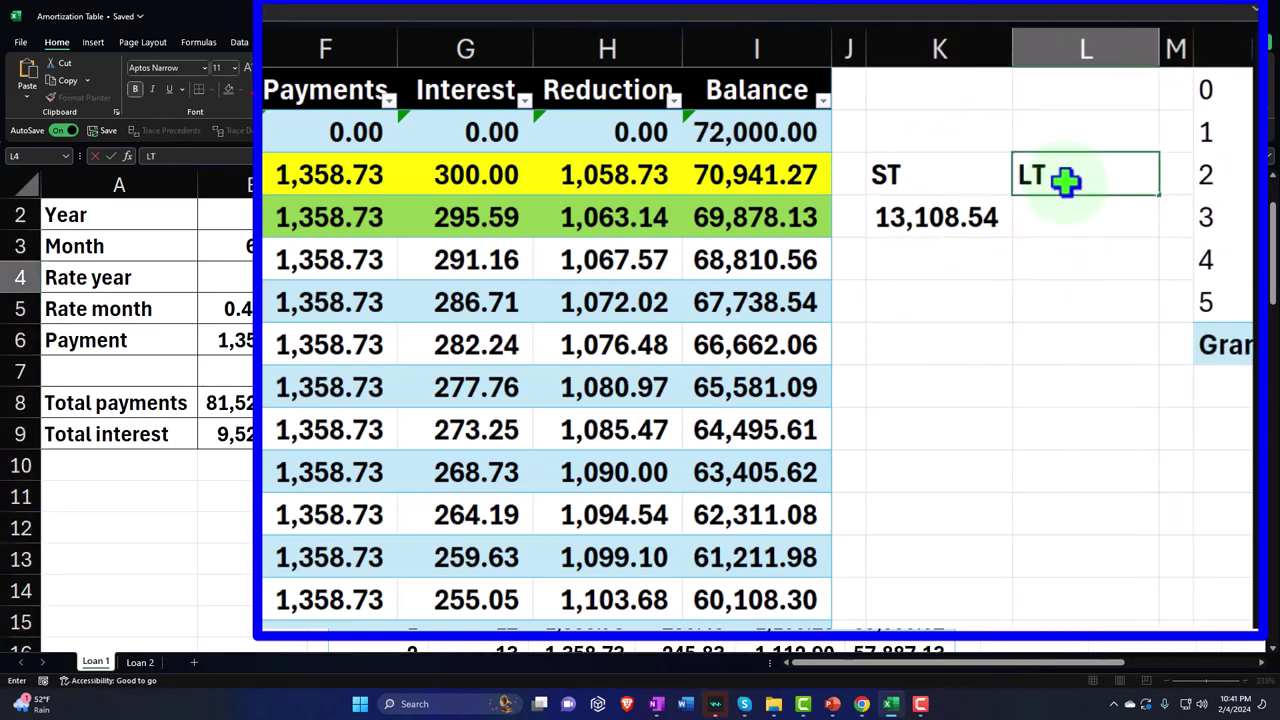
{"action": "key", "text": "Return"}
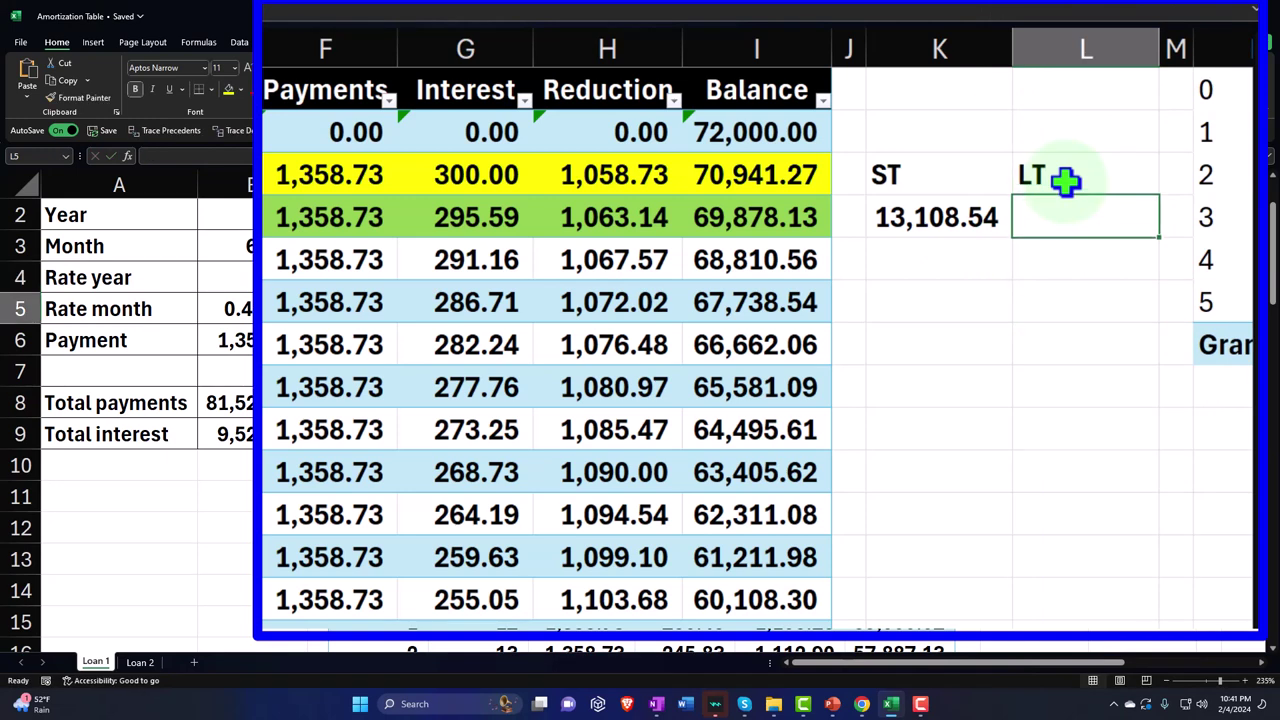
{"action": "type", "text": "="}
{"action": "key", "text": "Left"}
{"action": "key", "text": "Left"}
{"action": "key", "text": "Left"}
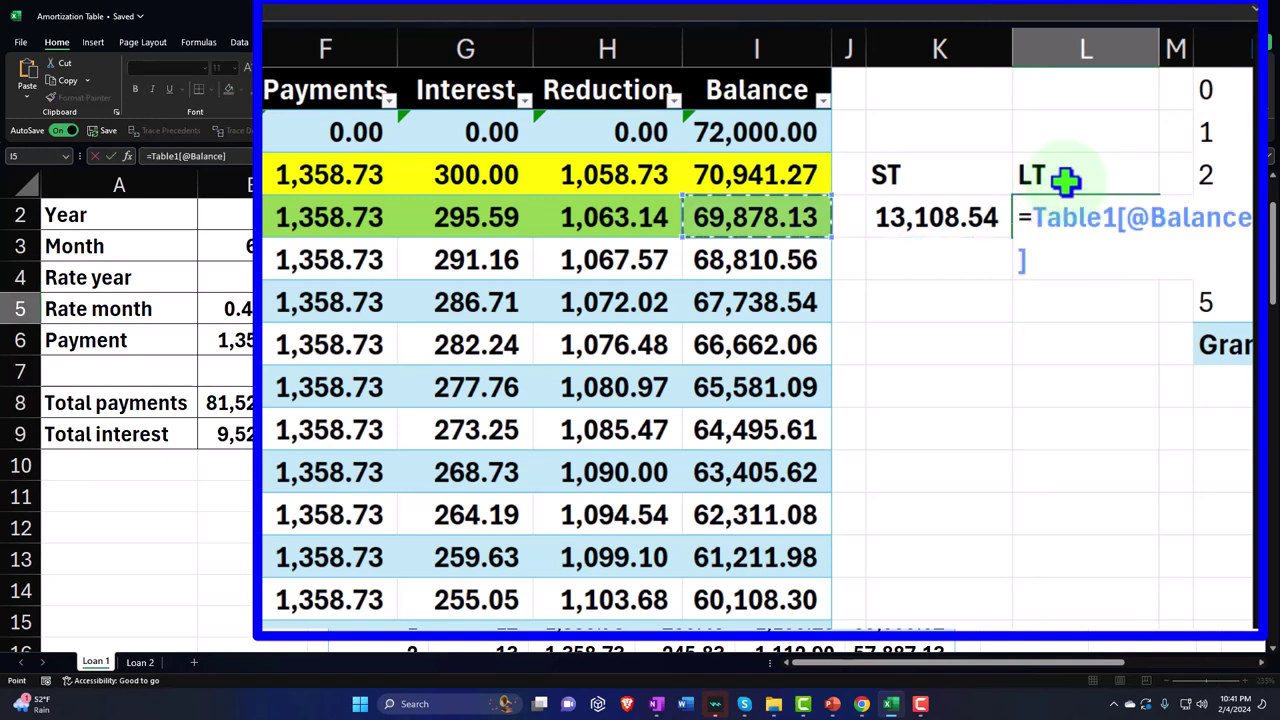
{"action": "type", "text": "-"}
{"action": "key", "text": "Left"}
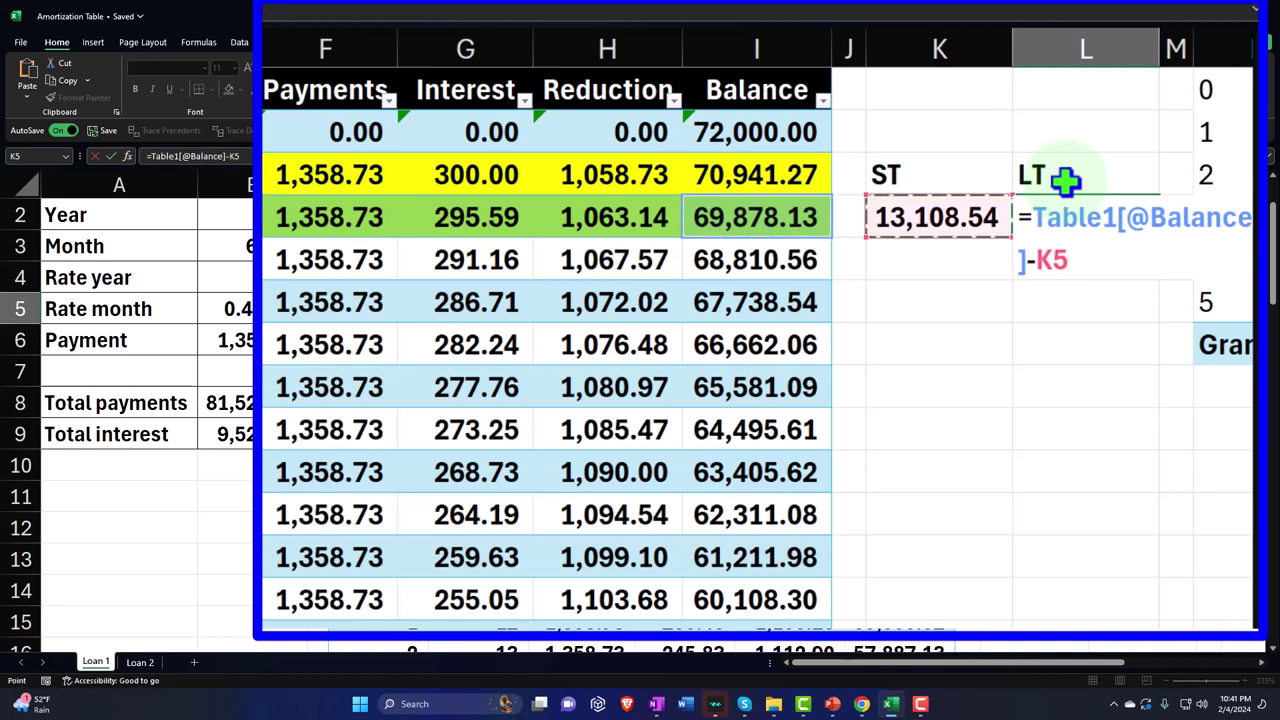
{"action": "key", "text": "Return"}
{"action": "key", "text": "Up"}
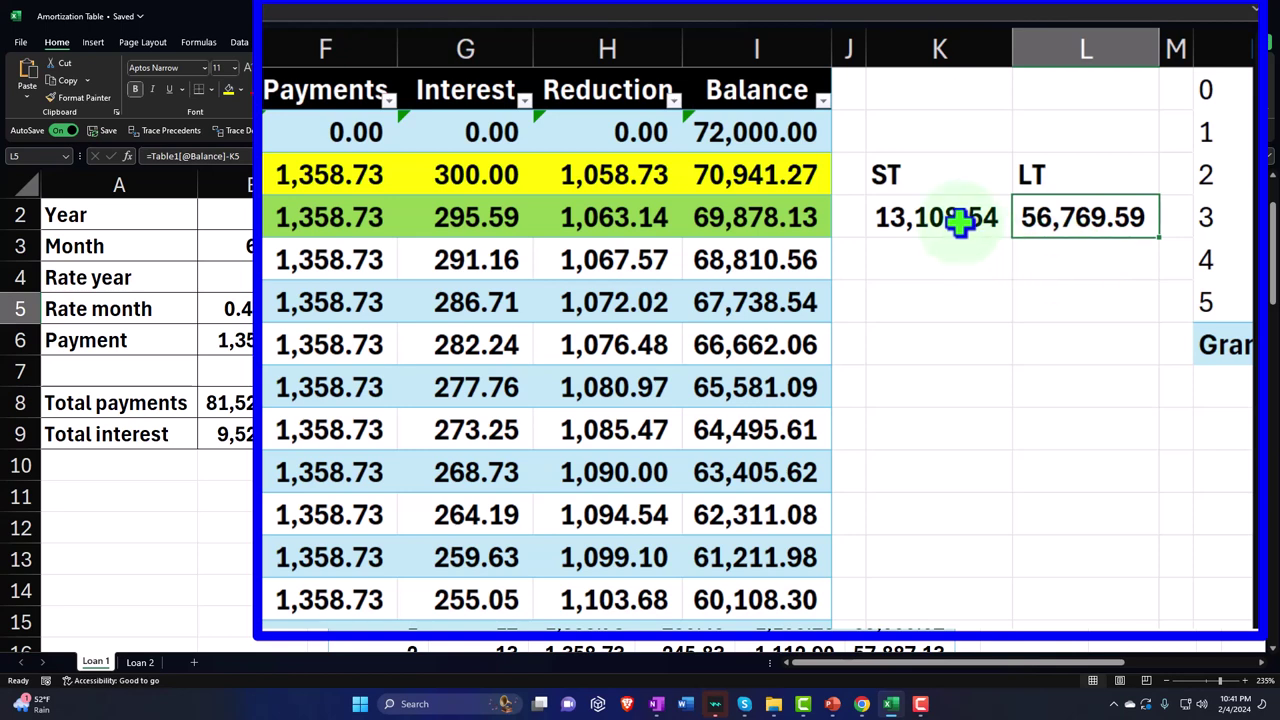
Check the sum of the ST and LT amounts against the month 2 balance, and compare the LT amount with the balance in I17.
{"action": "left_click_drag", "start_coordinate": [960, 220], "coordinate": [1034, 217]}
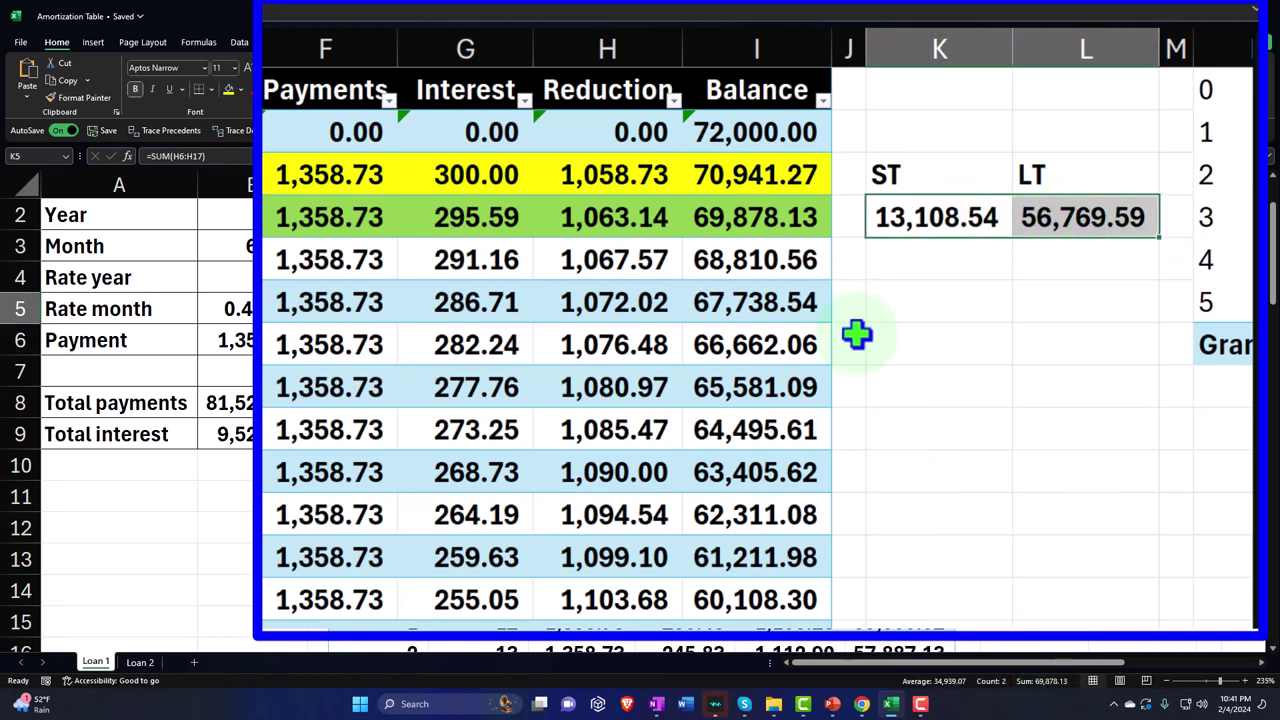
{"action": "left_click", "coordinate": [751, 177]}
{"action": "left_click", "coordinate": [1066, 221]}
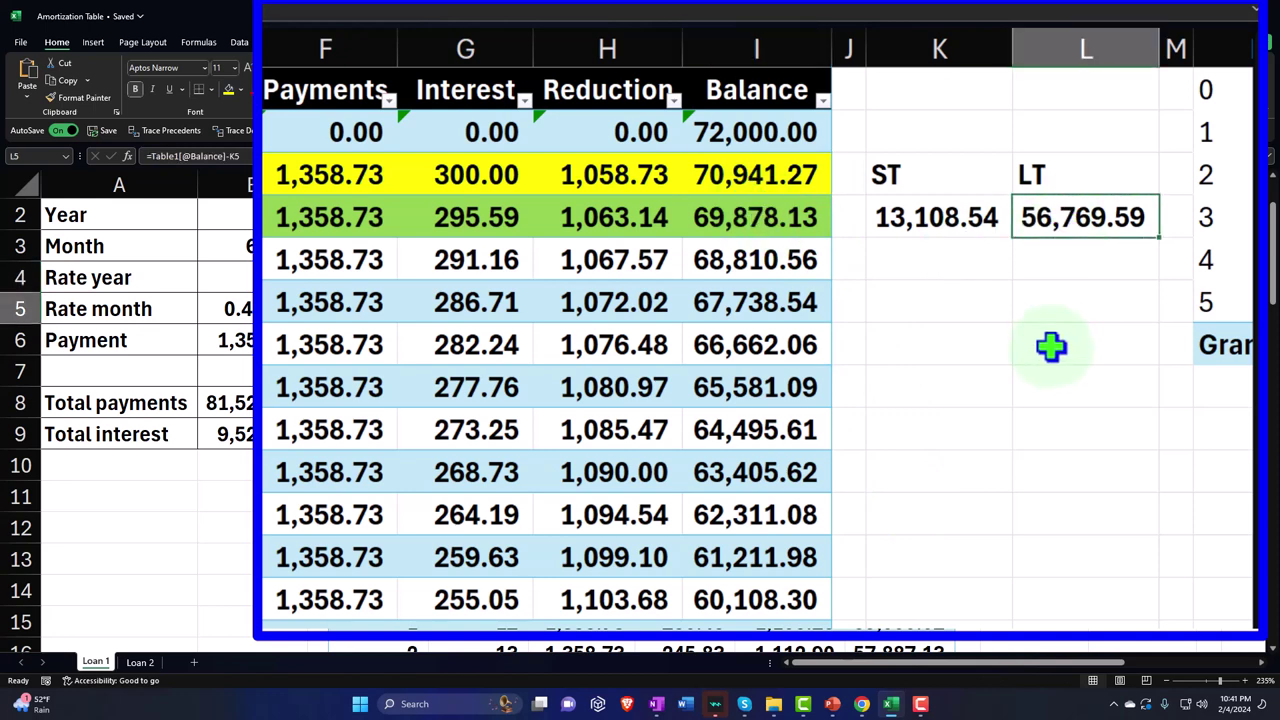
{"action": "scroll", "coordinate": [1050, 346], "scroll_direction": "down", "scroll_amount": 2}
{"action": "left_click", "coordinate": [740, 478]}
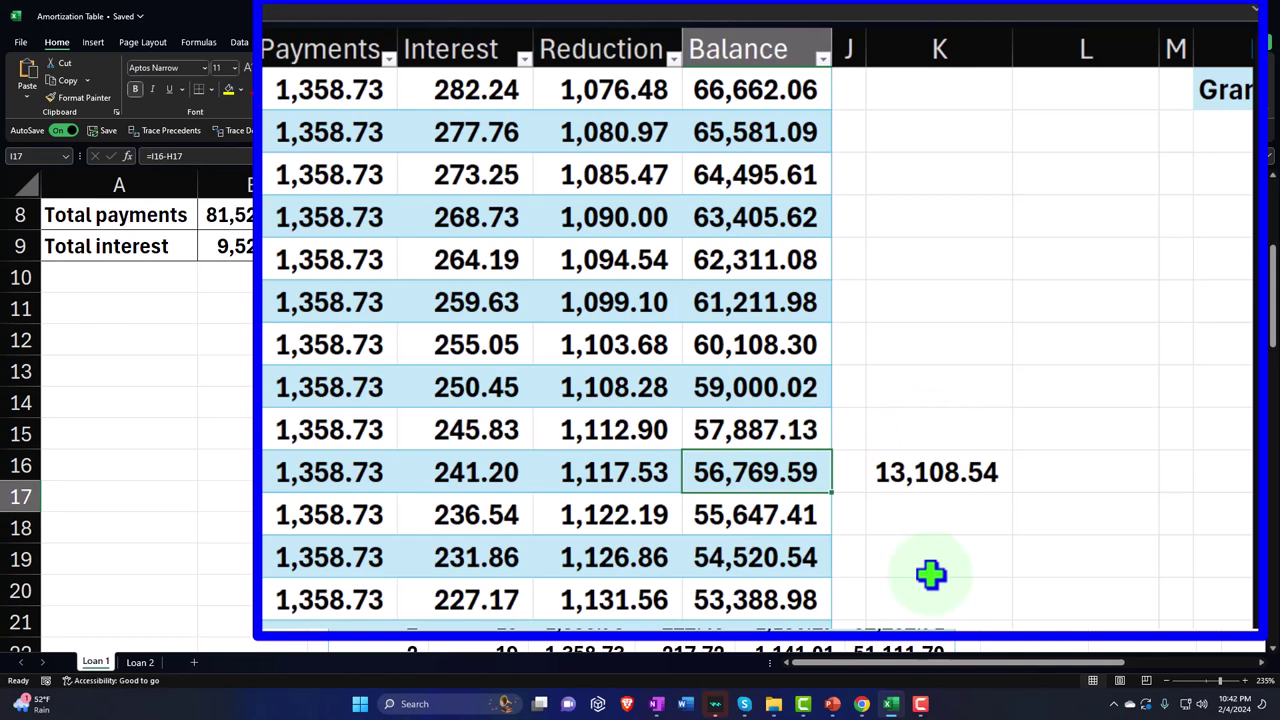
{"action": "scroll", "coordinate": [930, 573], "scroll_direction": "up", "scroll_amount": 3}
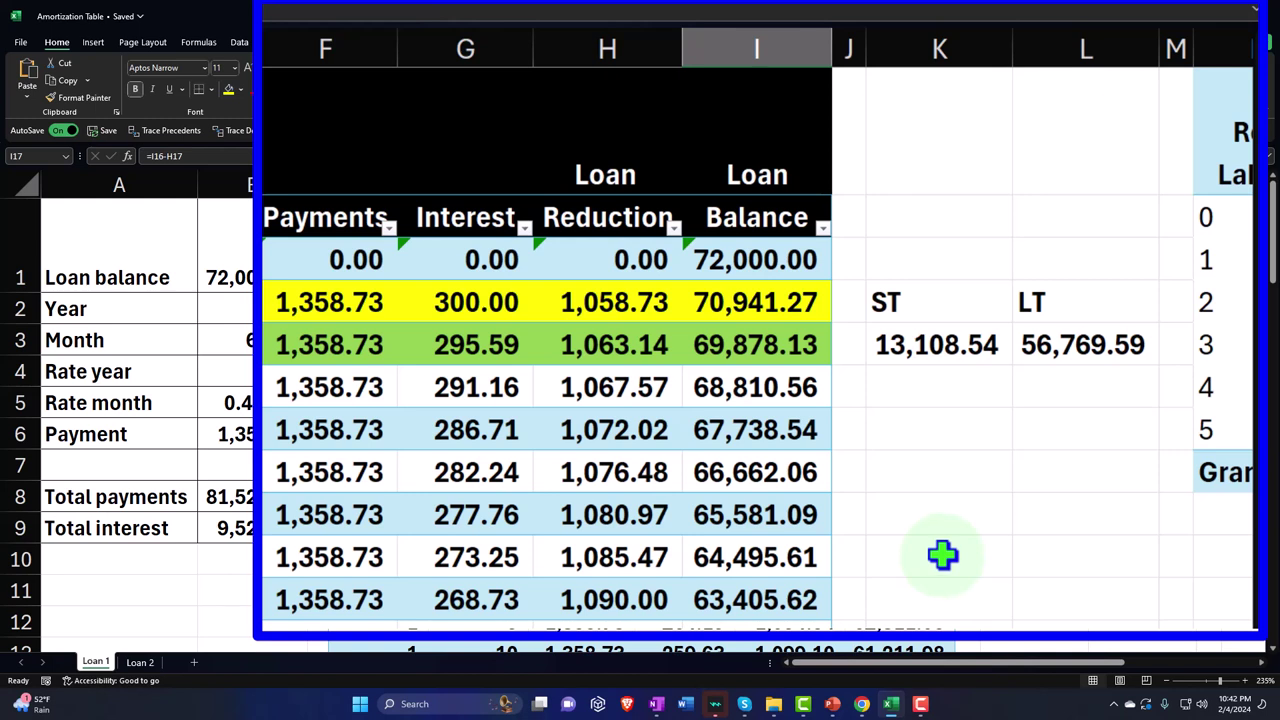
{"action": "left_click", "coordinate": [943, 555]}
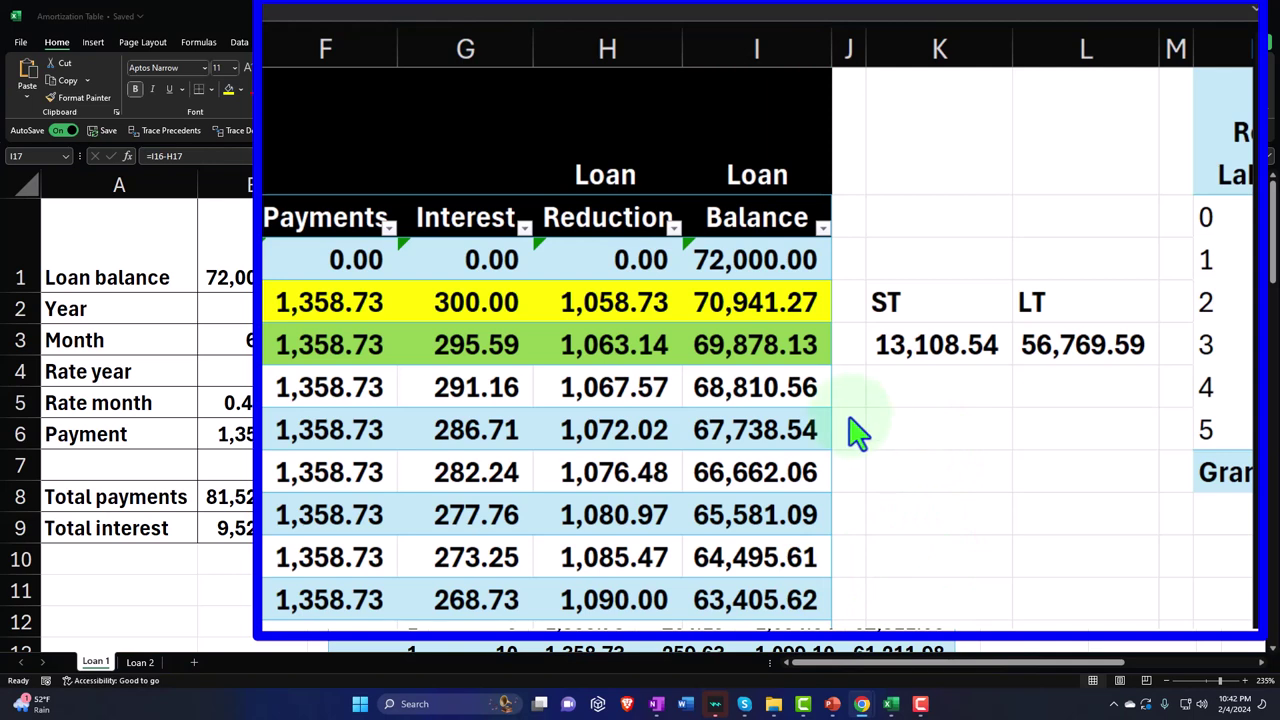
Review the short-term portion in K5 and the long-term portion in L5 alongside the month 2 loan balance in I5.
{"action": "left_click", "coordinate": [914, 342]}
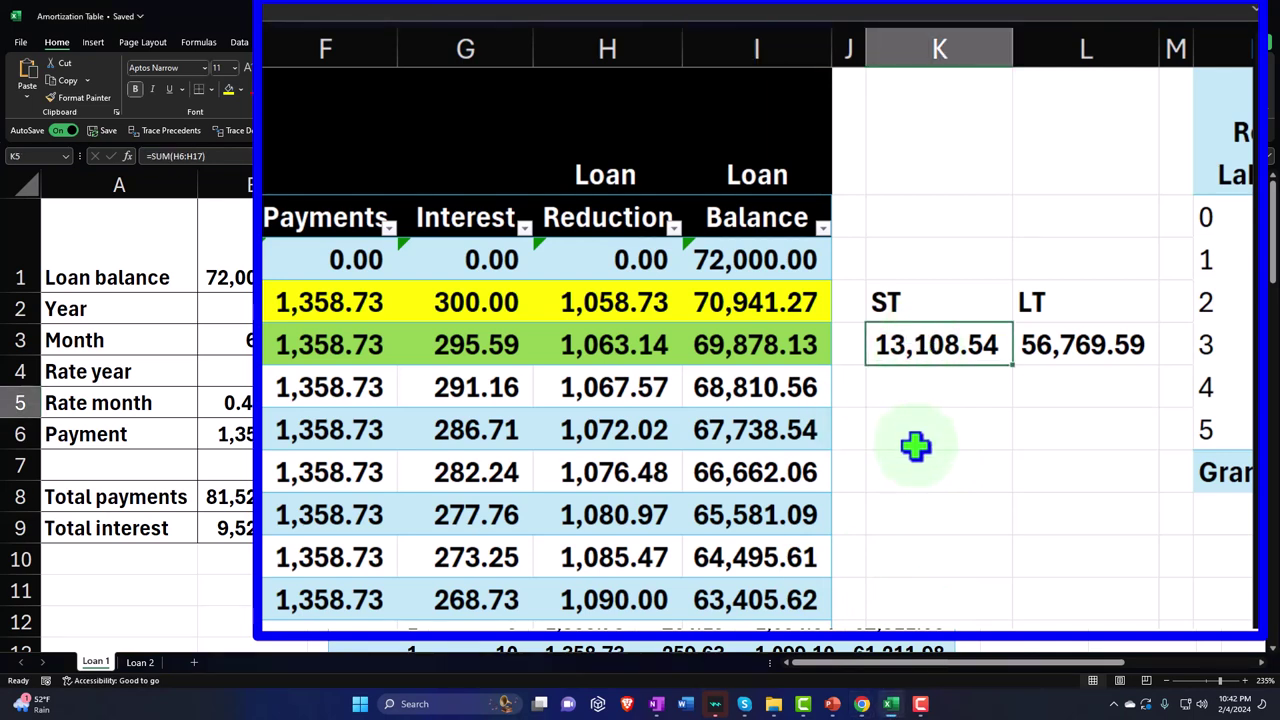
{"action": "key", "text": "Right"}
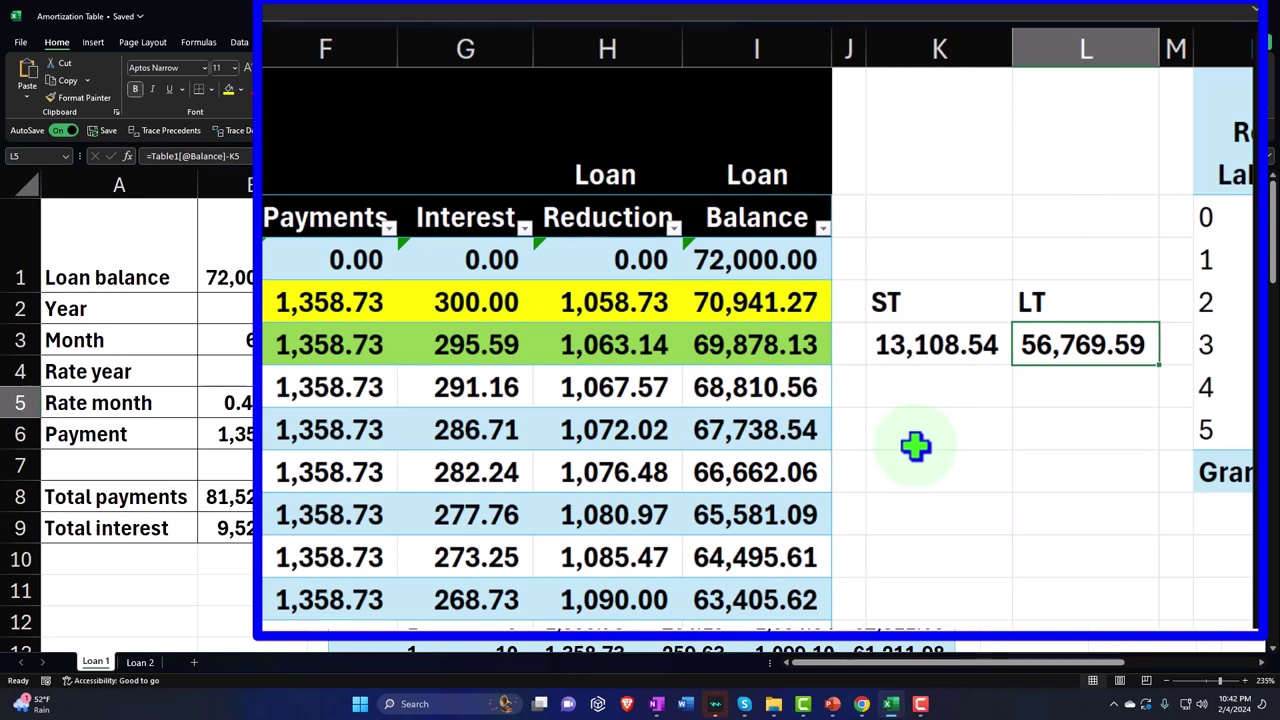
{"action": "key", "text": "Left"}
{"action": "key", "text": "Left"}
{"action": "key", "text": "Left"}
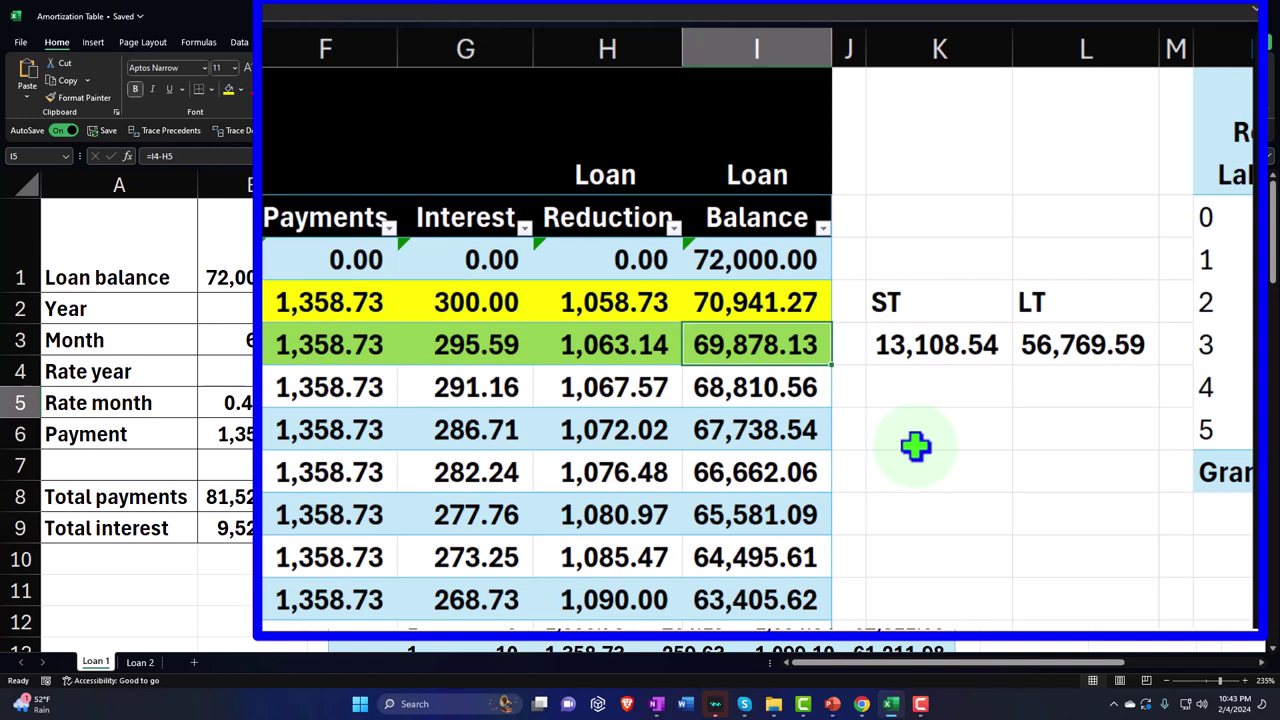
{"action": "key", "text": "Right"}
{"action": "key", "text": "Right"}
{"action": "key", "text": "Right"}
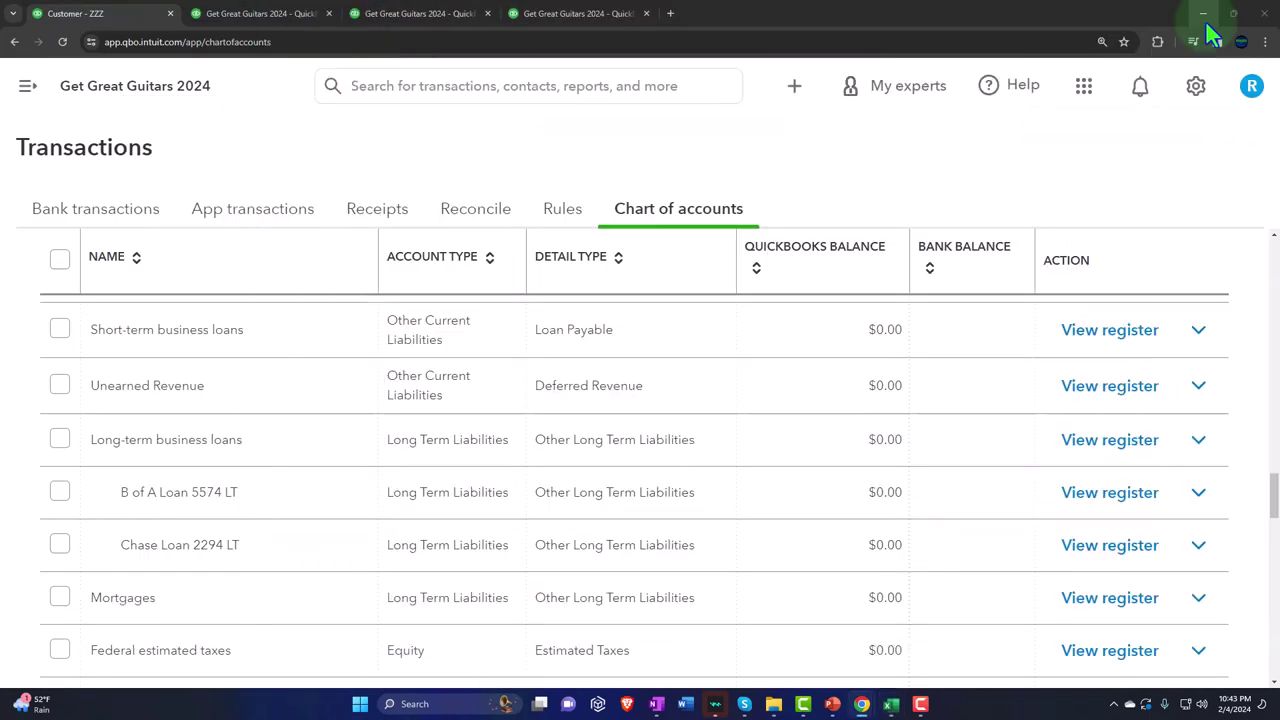
In QuickBooks Online, review the current-portion loan balances on the balance sheet and the transaction forms available for an adjustment.
{"action": "left_click", "coordinate": [280, 14]}
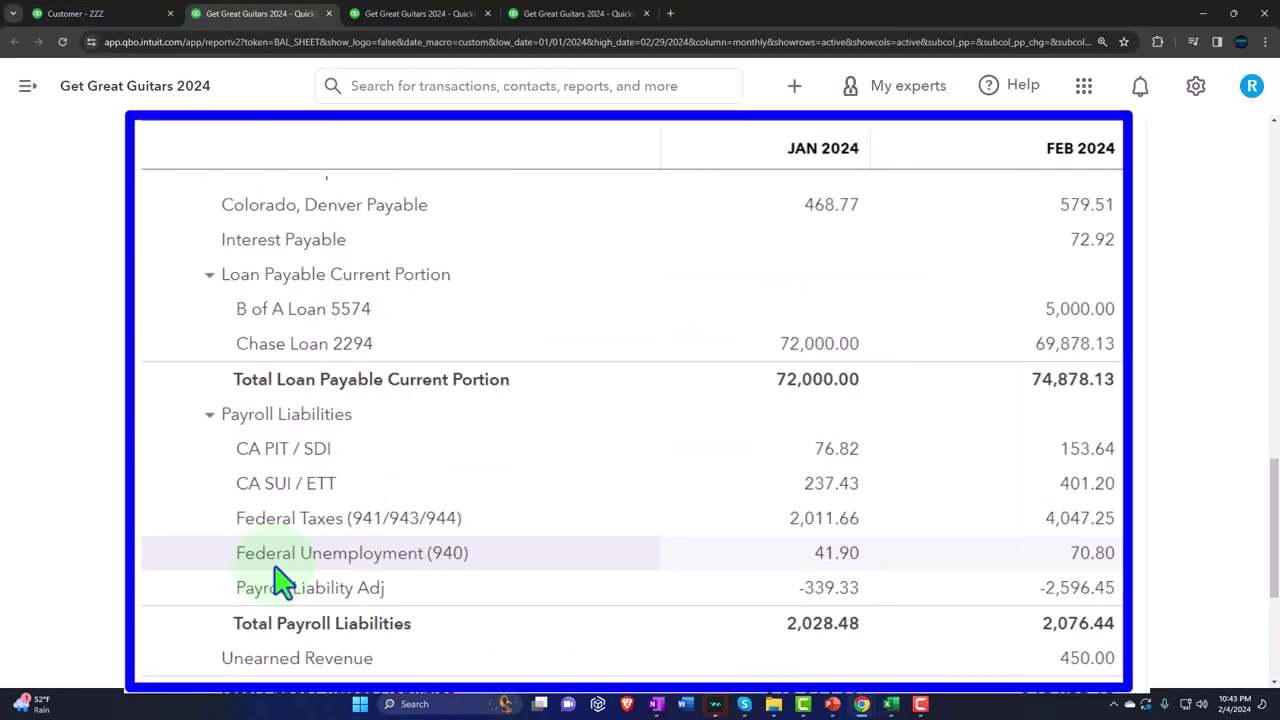
{"action": "scroll", "coordinate": [300, 500], "scroll_direction": "up", "scroll_amount": 1}
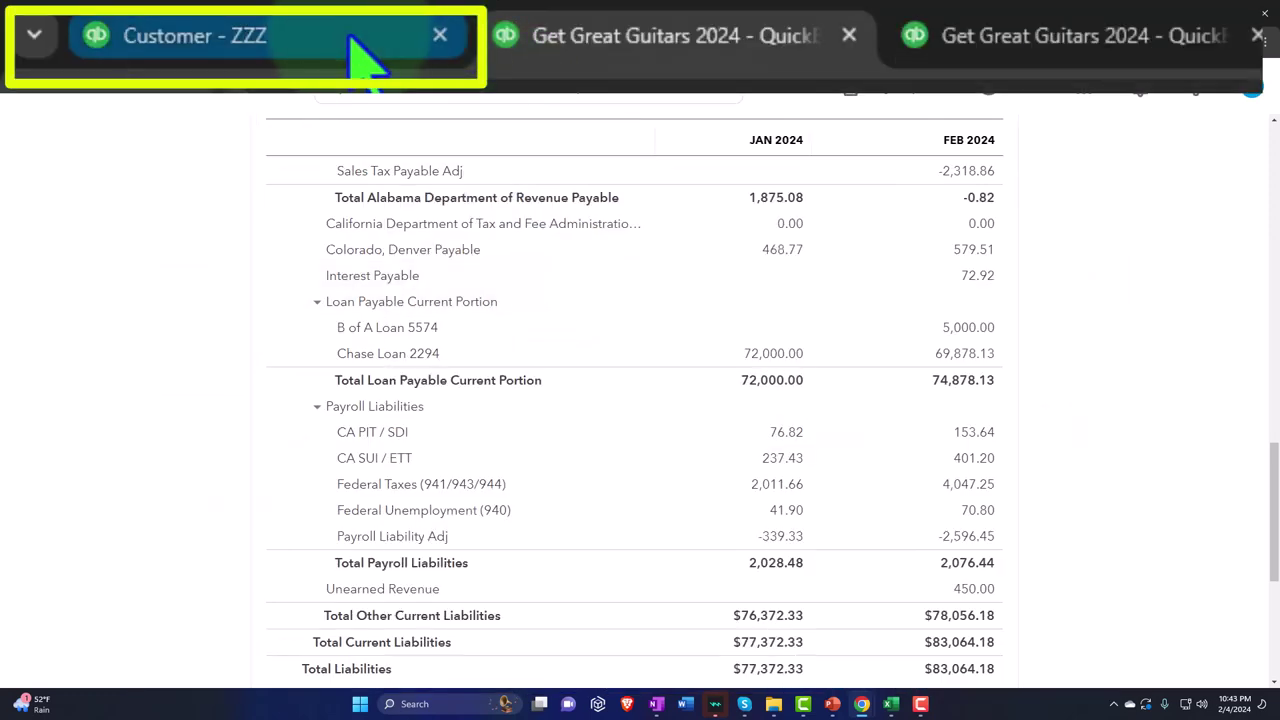
{"action": "left_click", "coordinate": [135, 13]}
{"action": "left_click", "coordinate": [793, 87]}
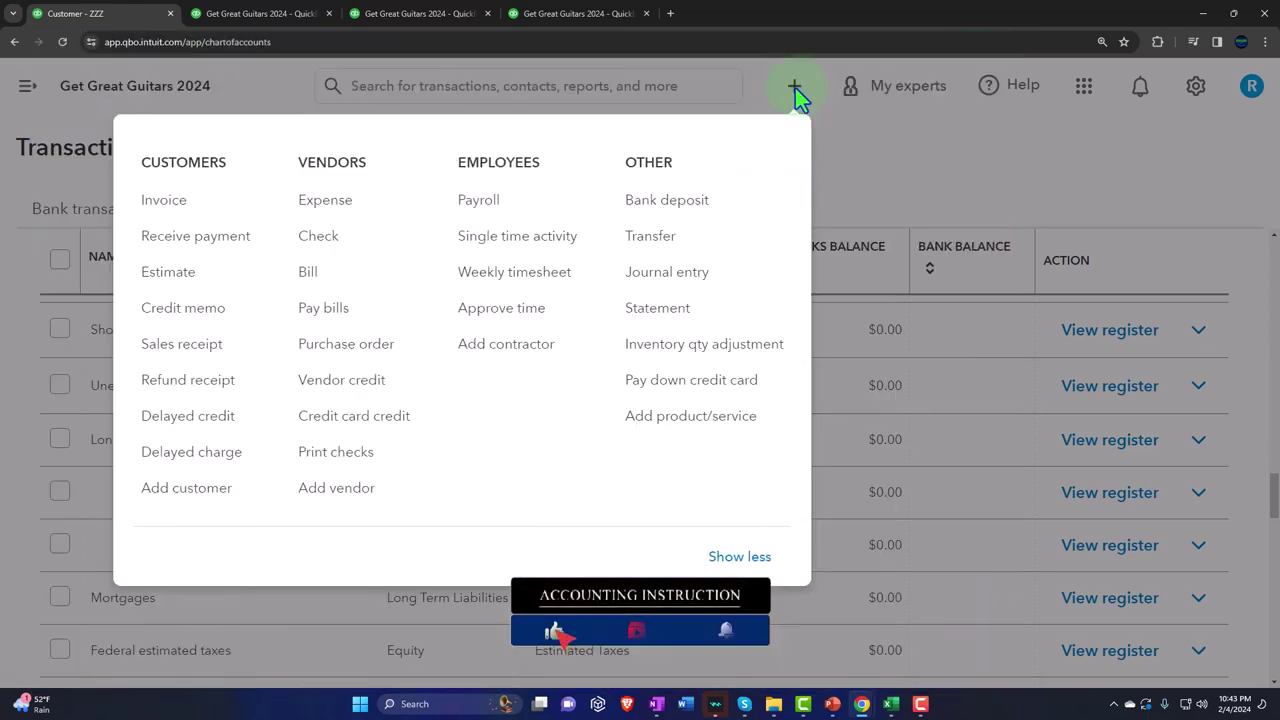
{"action": "left_click", "coordinate": [795, 88]}
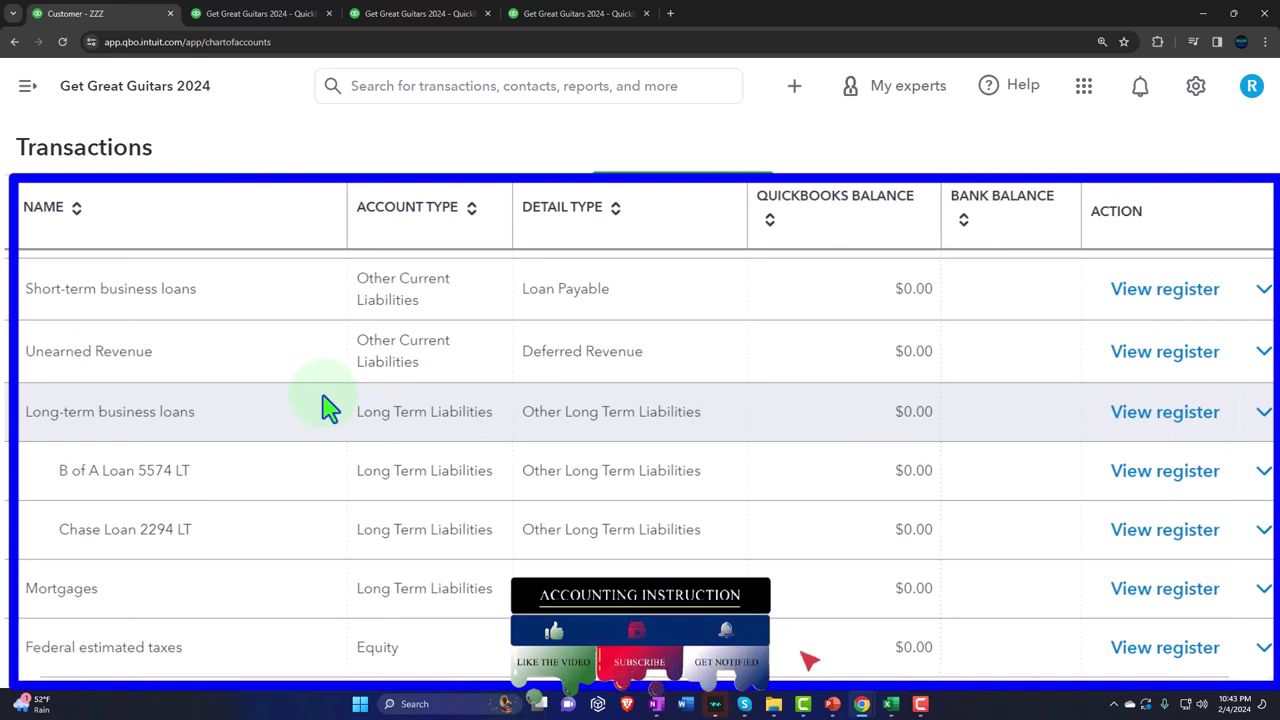
From the chart of accounts, open the register of the Chase loan under Loan Payable Current Portion.
{"action": "scroll", "coordinate": [330, 410], "scroll_direction": "down", "scroll_amount": 1}
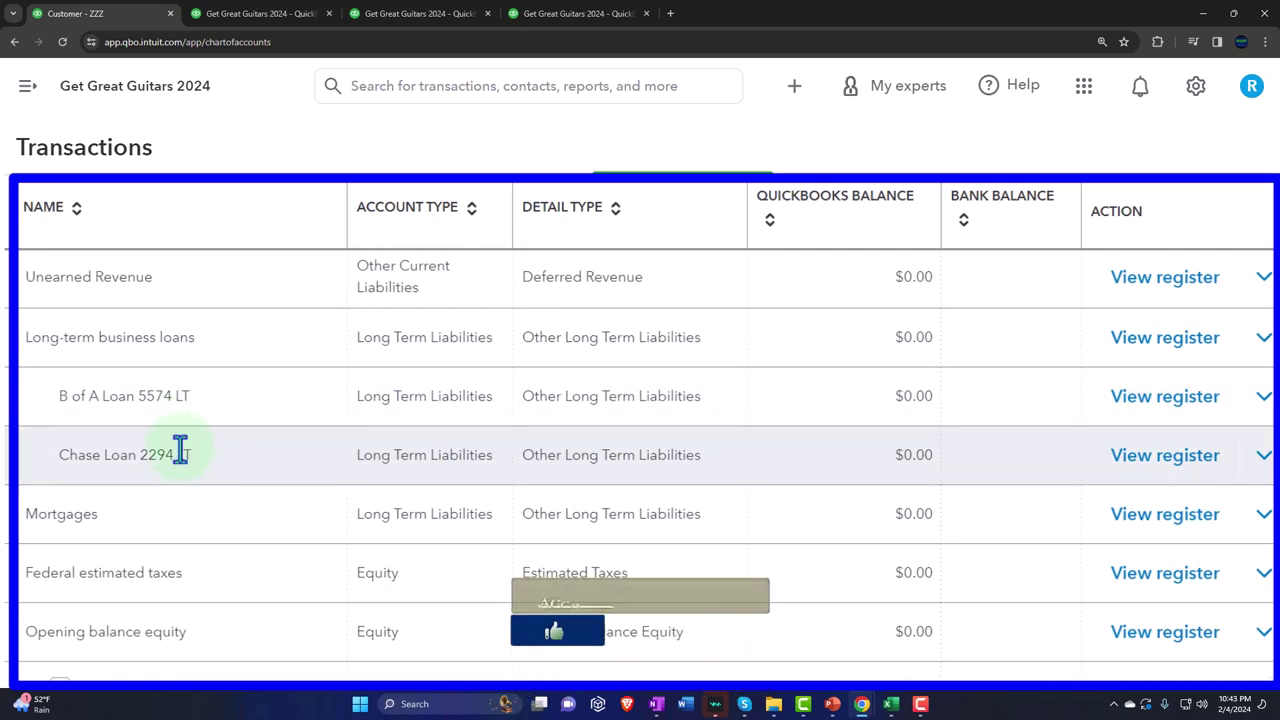
{"action": "scroll", "coordinate": [180, 453], "scroll_direction": "up", "scroll_amount": 3}
{"action": "scroll", "coordinate": [183, 460], "scroll_direction": "up", "scroll_amount": 5}
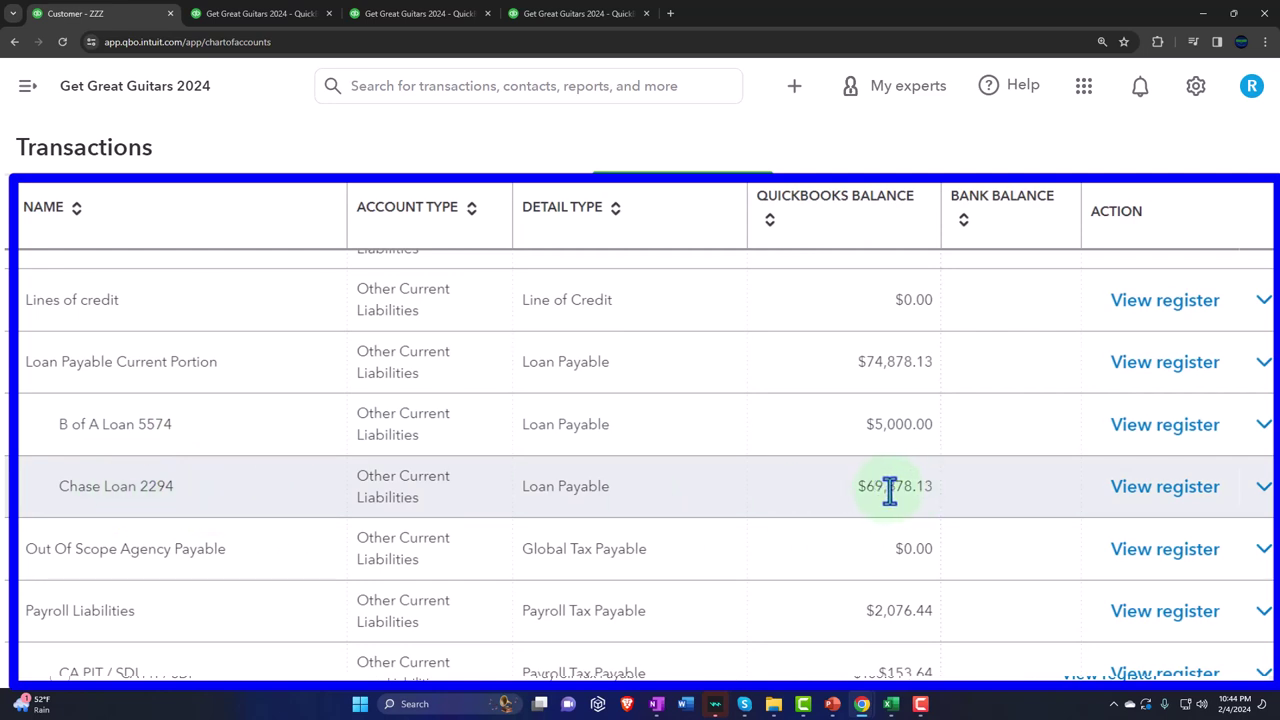
{"action": "left_click", "coordinate": [1152, 508]}
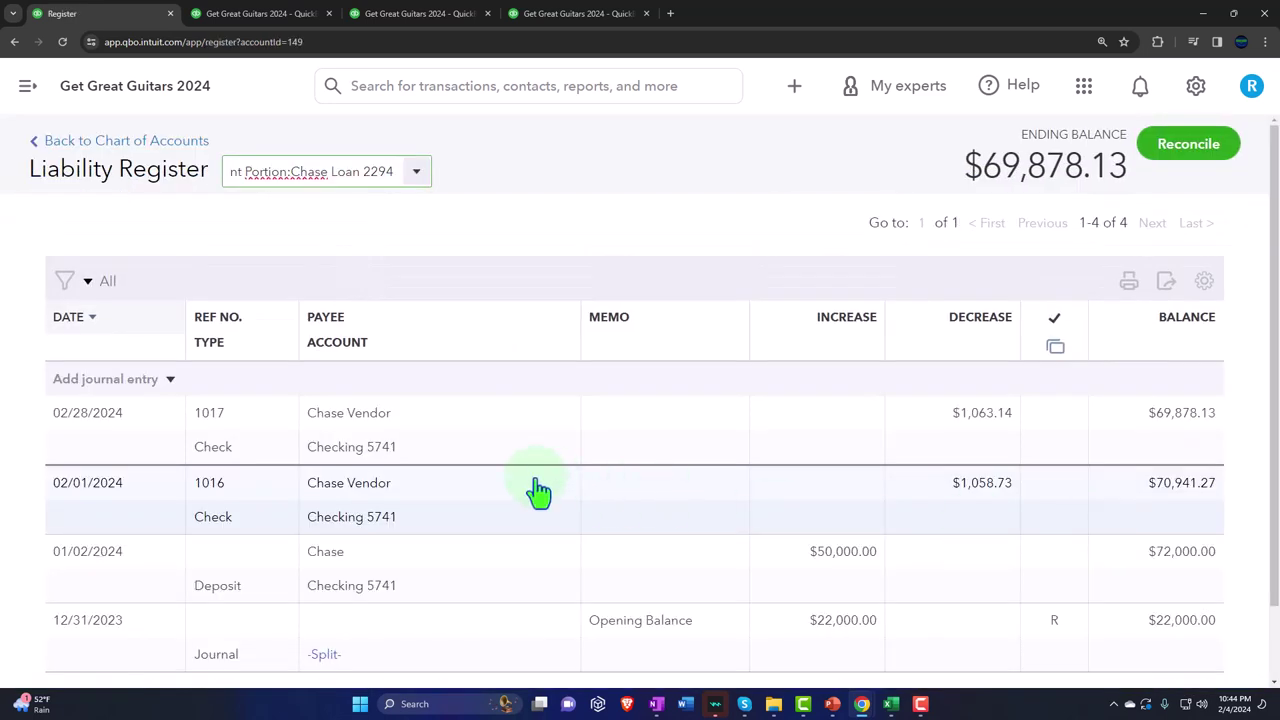
Start a journal entry in the Chase loan register dated 02/29/2024 with the memo Adj entry.
{"action": "left_click", "coordinate": [170, 382]}
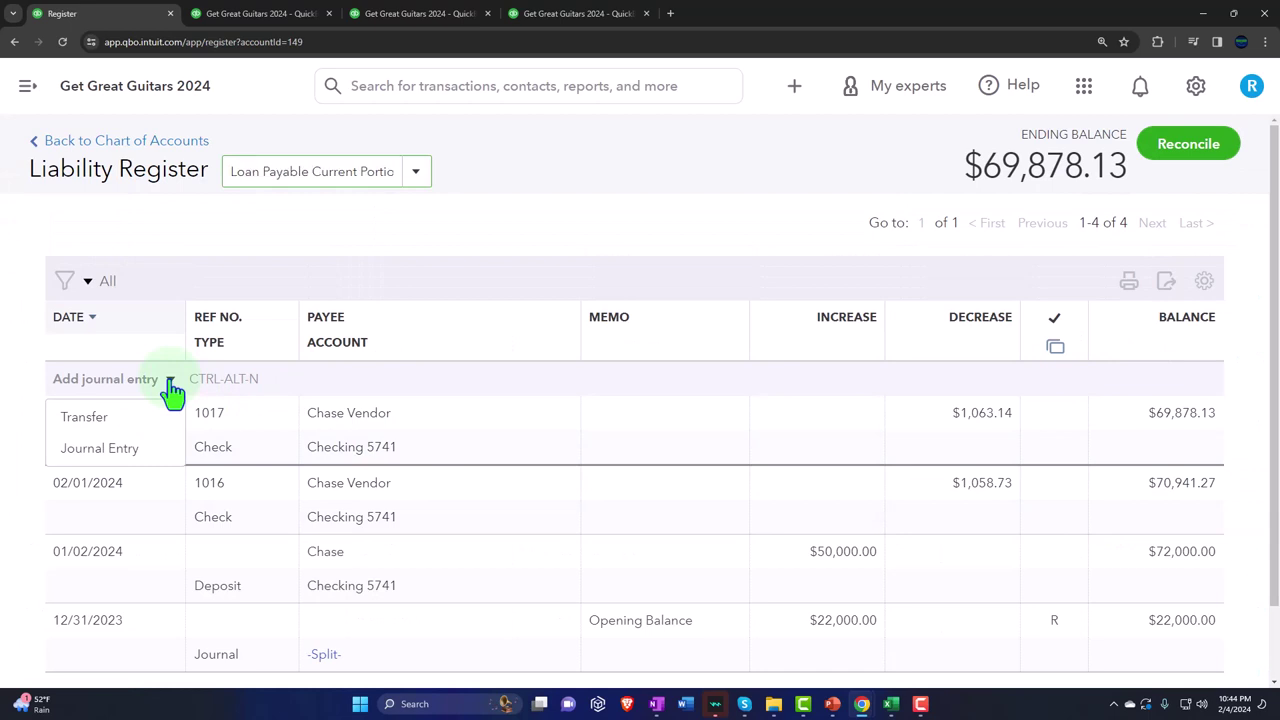
{"action": "left_click", "coordinate": [114, 449]}
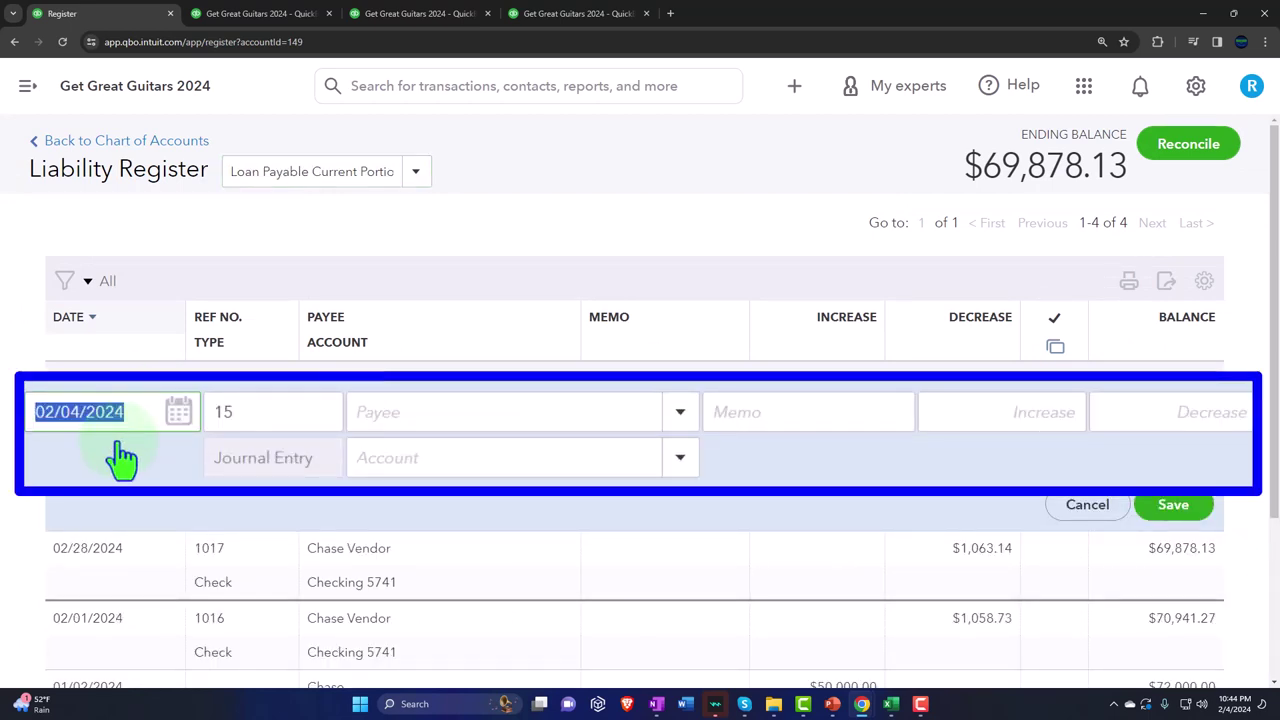
{"action": "type", "text": "022924"}
{"action": "key", "text": "Tab"}
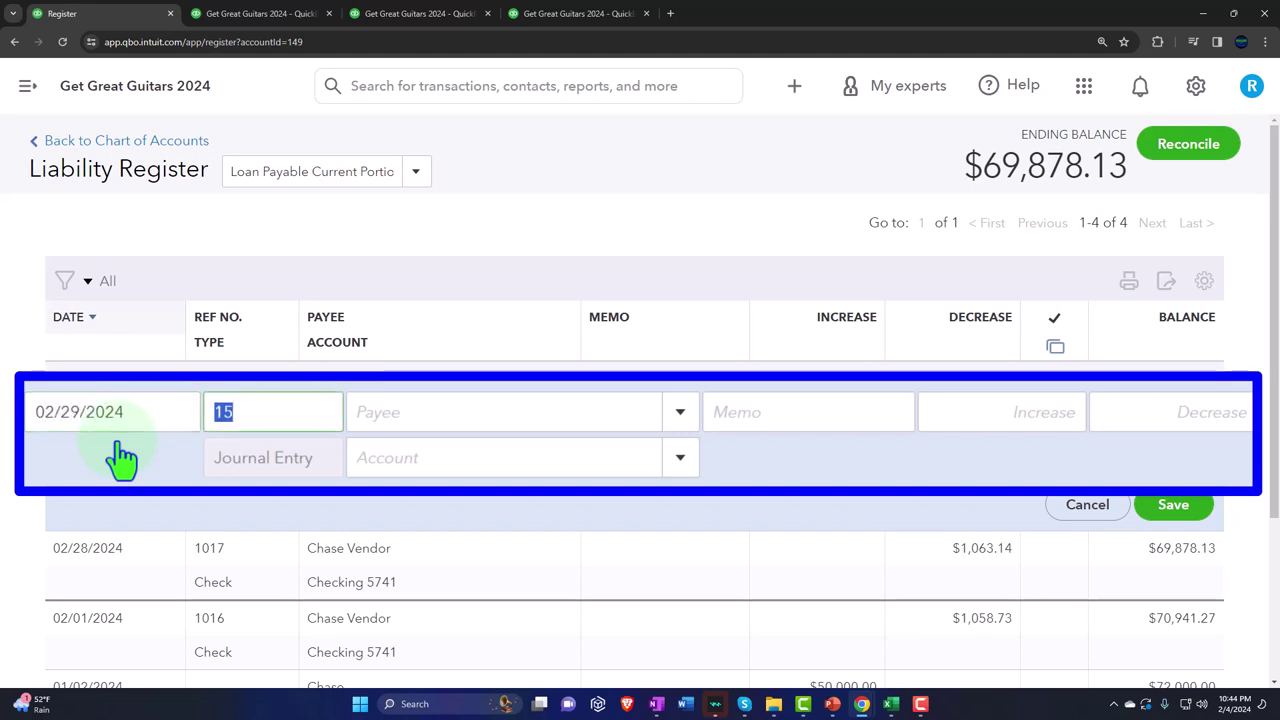
{"action": "key", "text": "Tab"}
{"action": "key", "text": "Tab"}
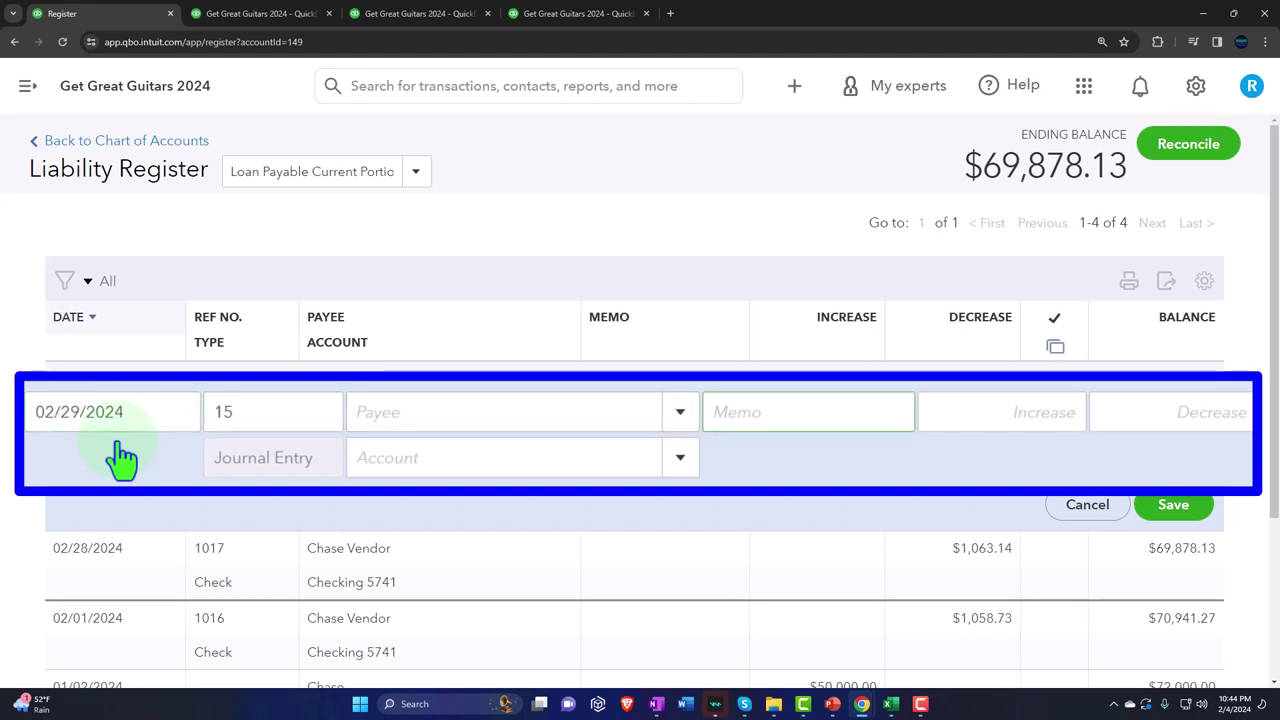
{"action": "type", "text": "Adj entry"}
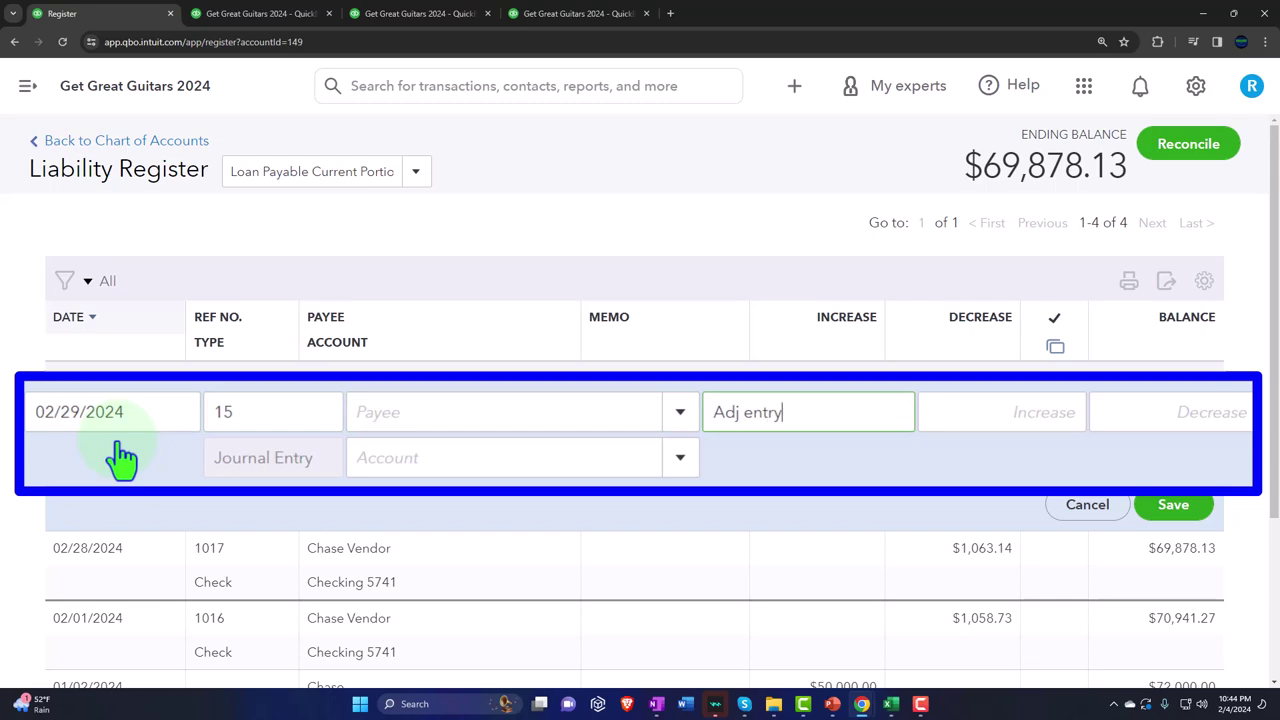
{"action": "key", "text": "Tab"}
{"action": "key", "text": "Tab"}
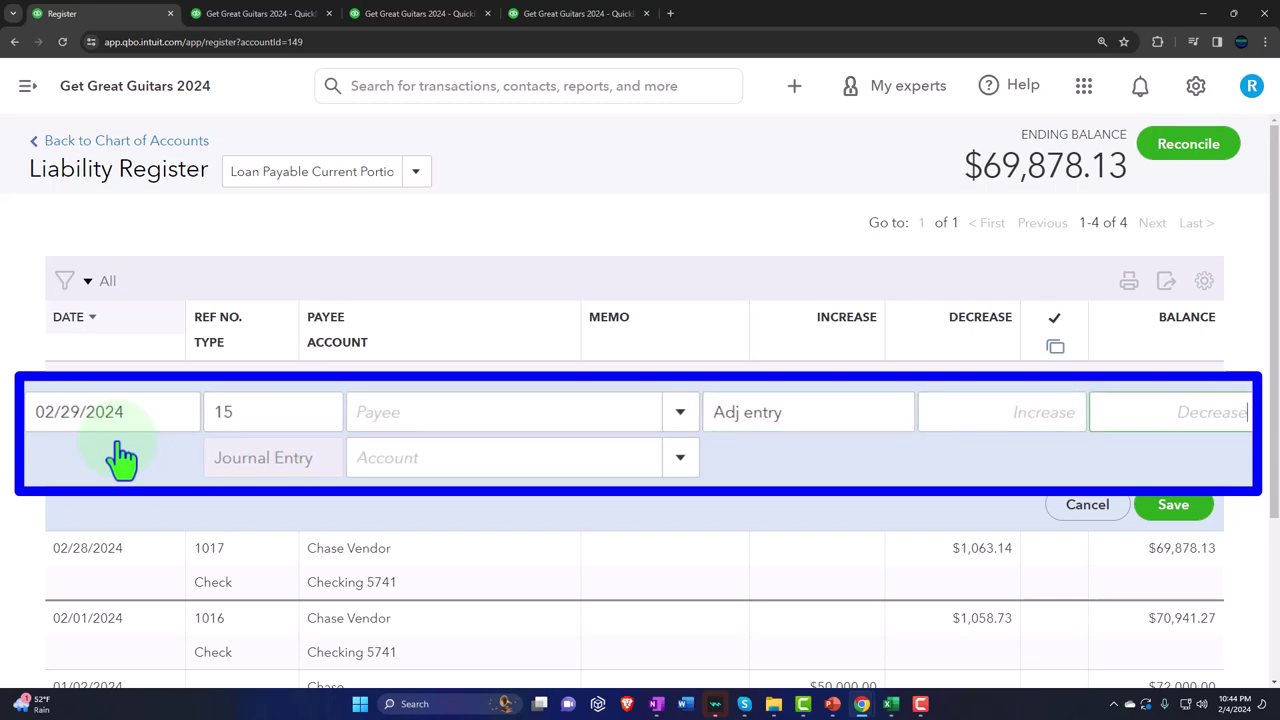
Look up the long-term portion in L5 of the Excel workbook, and enter 56759.59 as the journal entry's decrease in QuickBooks.
{"action": "left_click", "coordinate": [890, 703]}
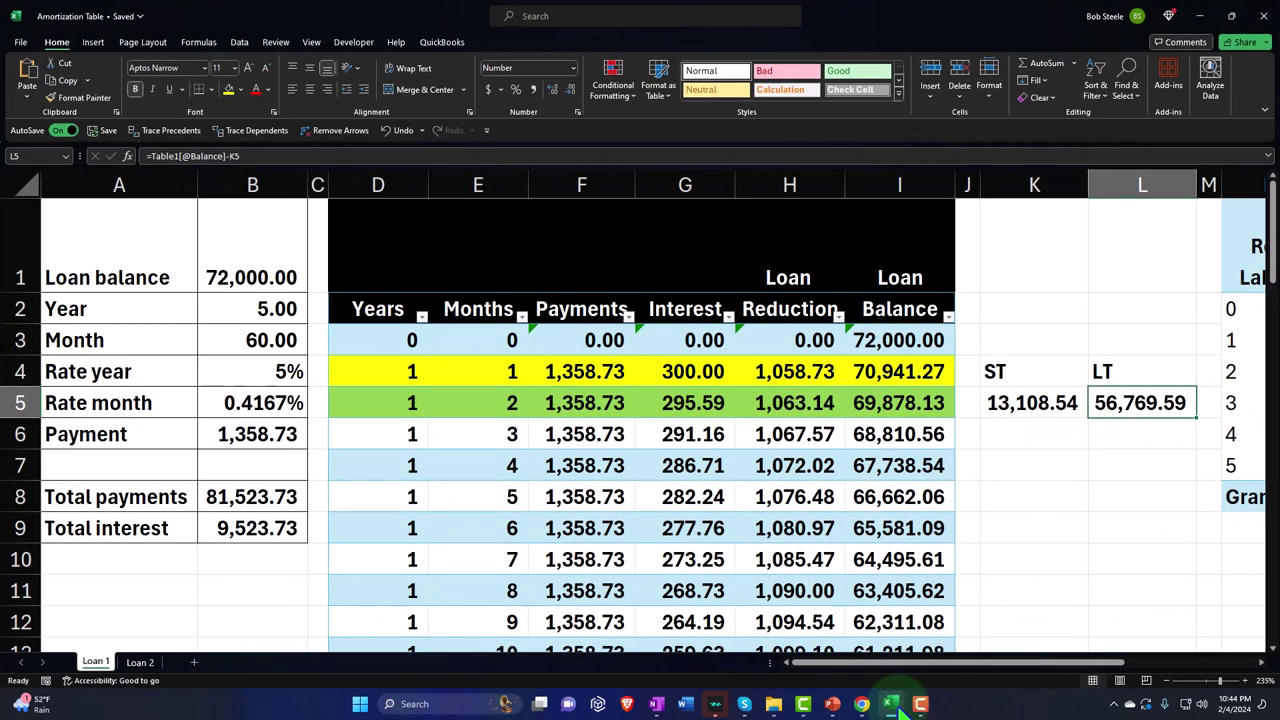
{"action": "double_click", "coordinate": [1023, 332]}
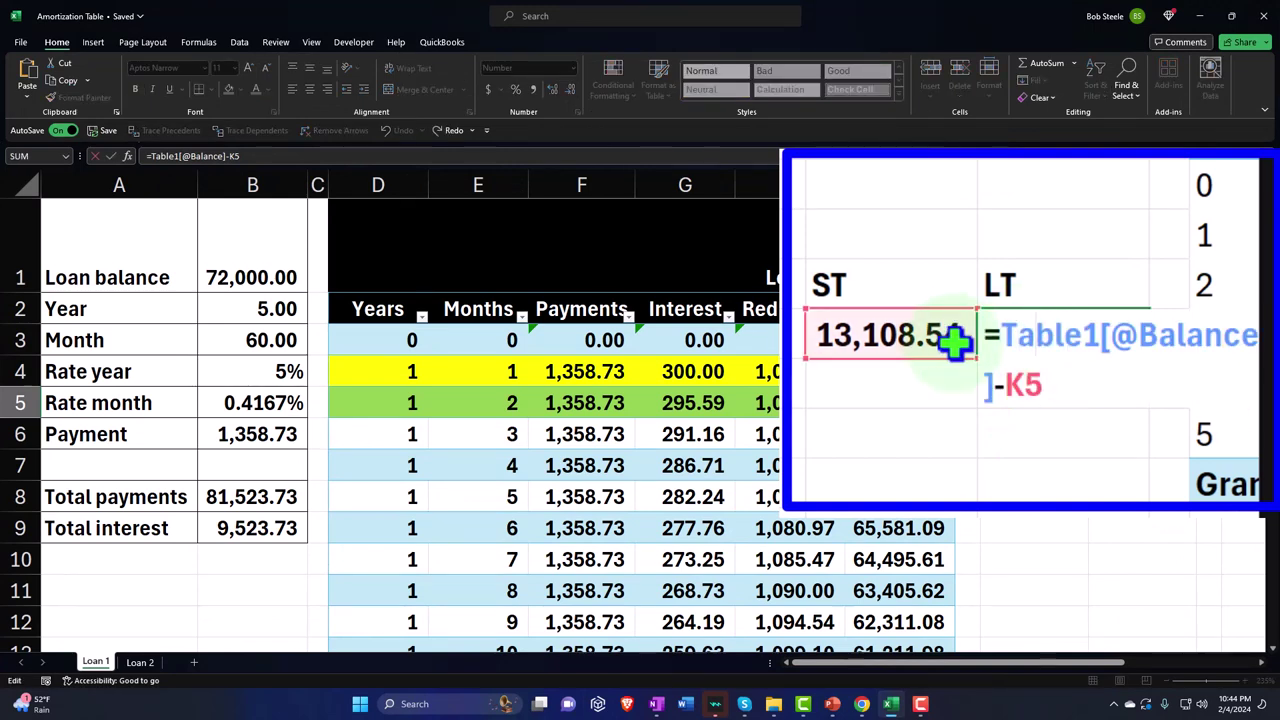
{"action": "key", "text": "Return"}
{"action": "key", "text": "Up"}
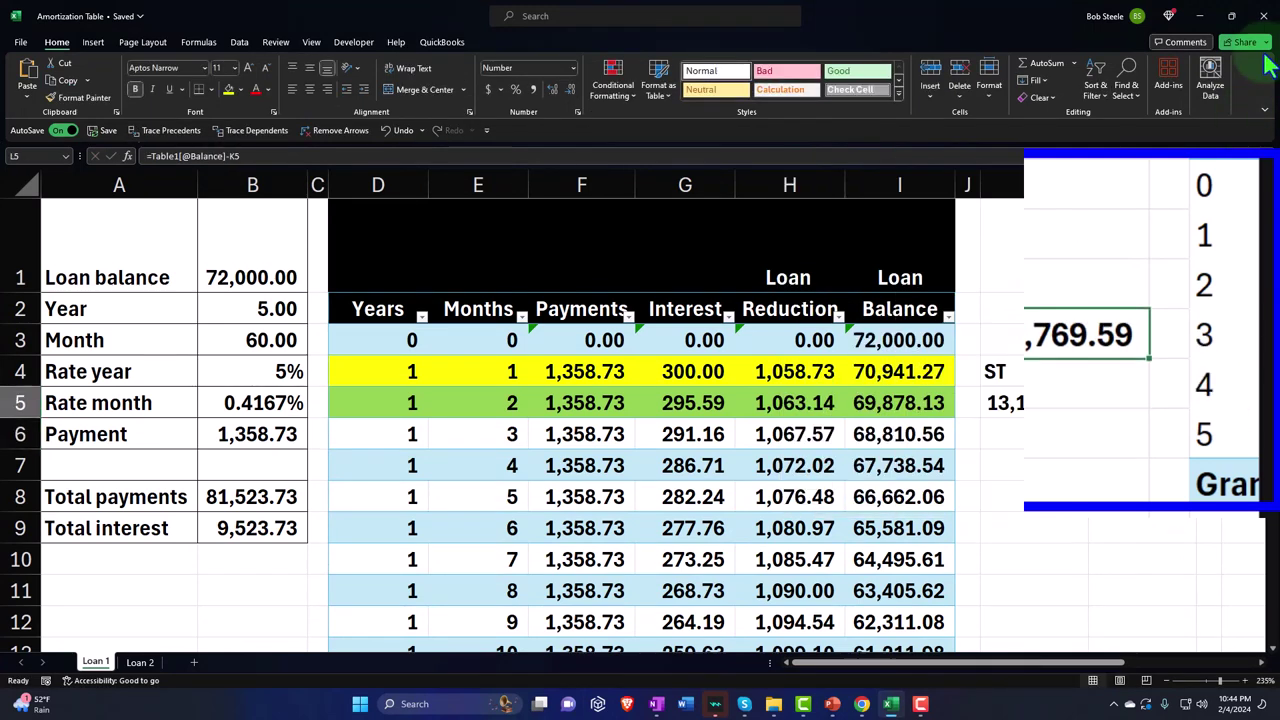
{"action": "key", "text": "alt+Tab"}
{"action": "left_click", "coordinate": [971, 440]}
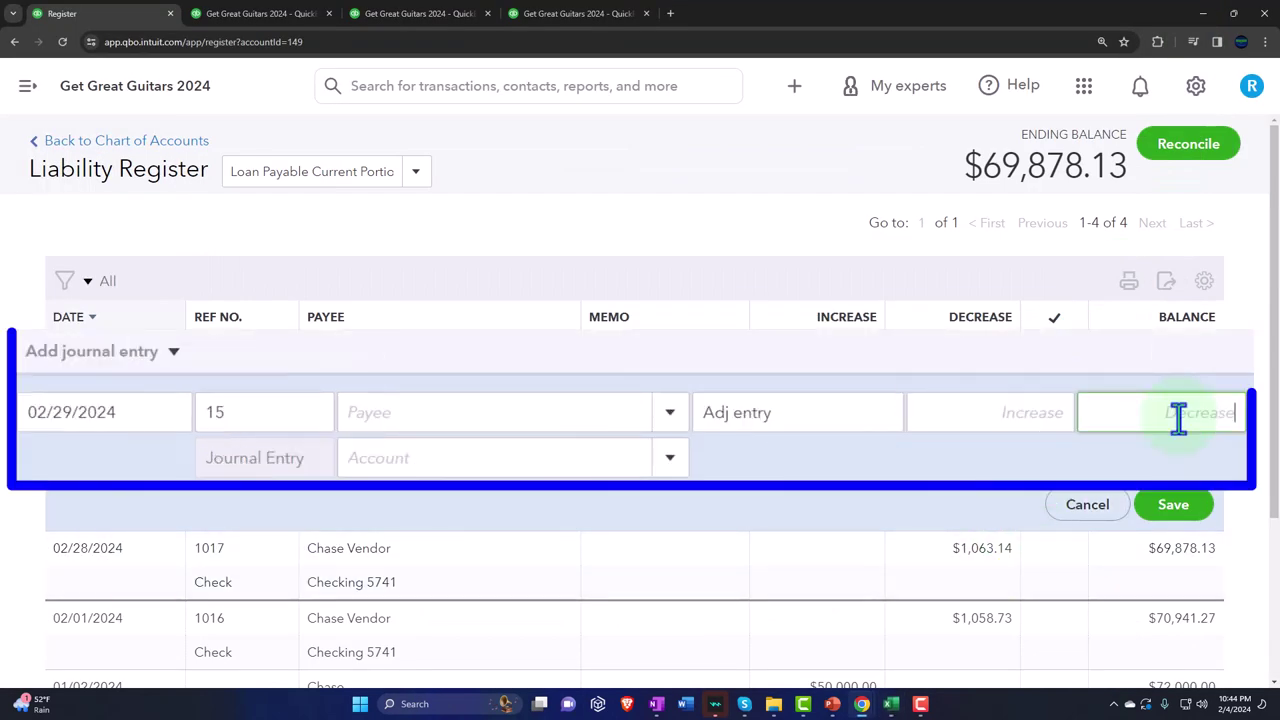
{"action": "type", "text": "56759.59"}
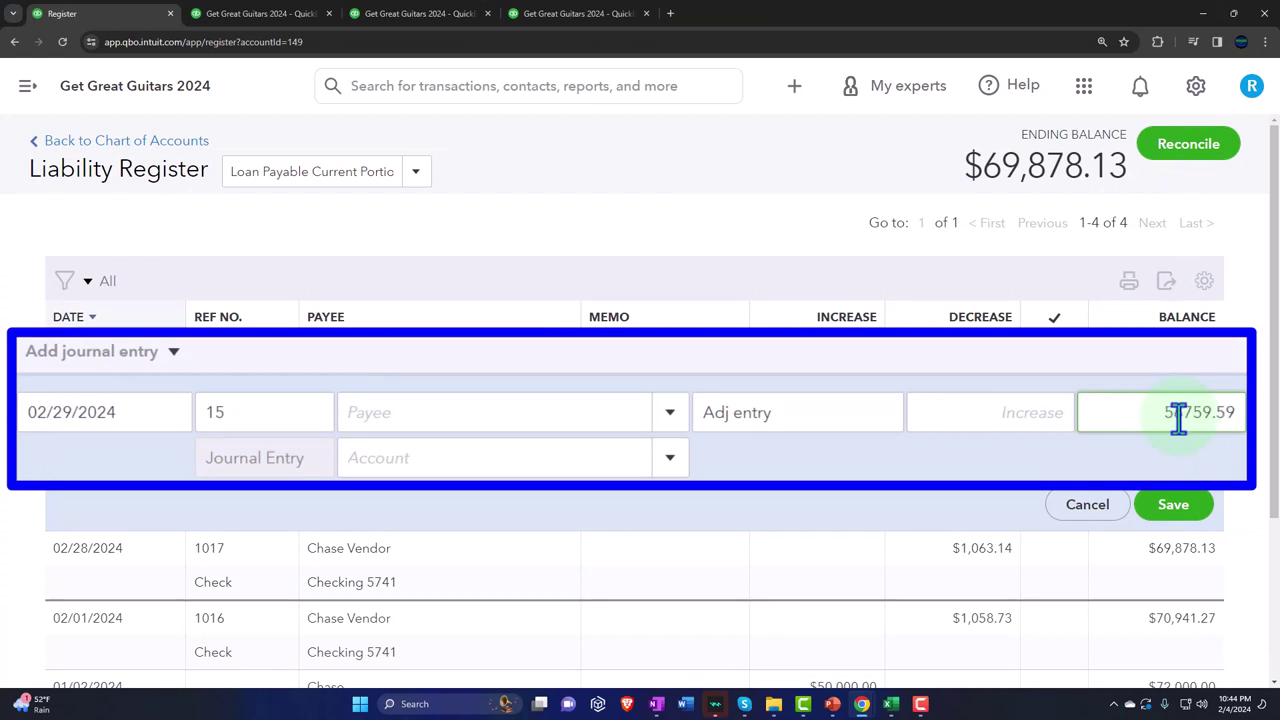
Correct the Chase loan journal entry's decrease to 56,769.59, checking it against the long-term portion in L5 of the Excel workbook.
{"action": "left_click", "coordinate": [951, 494]}
{"action": "left_click", "coordinate": [1197, 420]}
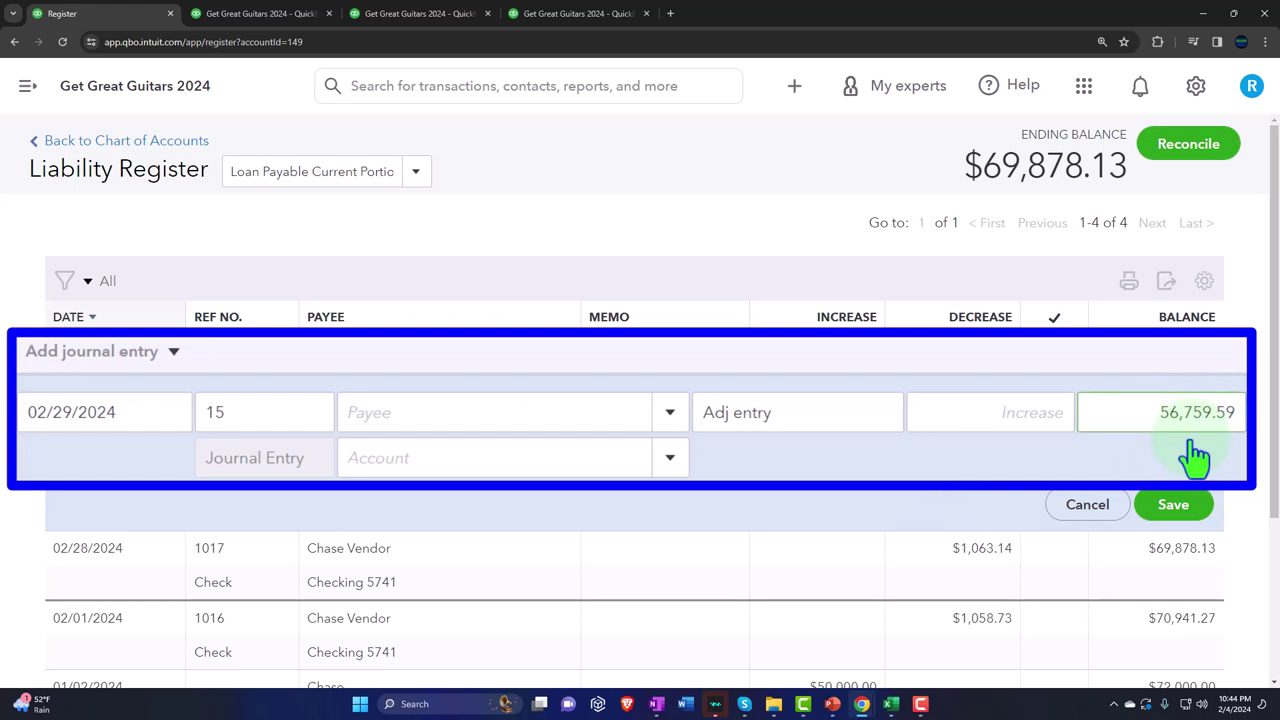
{"action": "key", "text": "BackSpace"}
{"action": "type", "text": "6"}
{"action": "left_click", "coordinate": [1190, 458]}
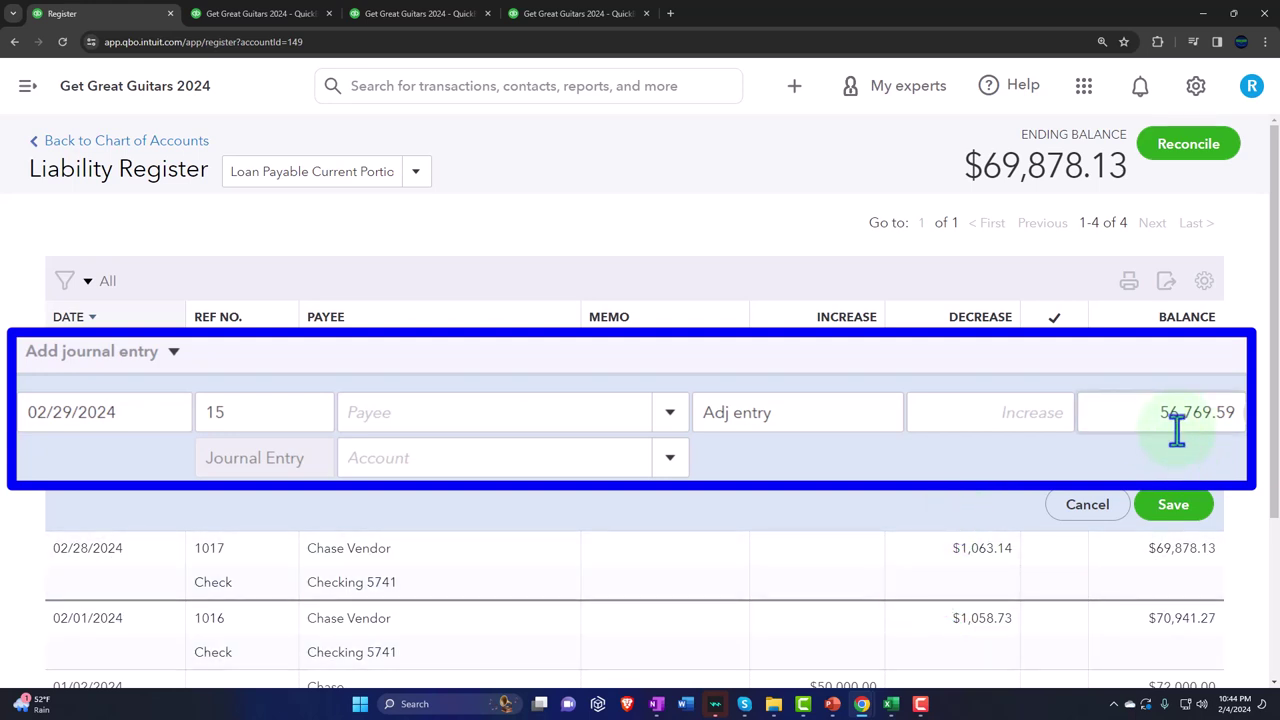
{"action": "left_click", "coordinate": [890, 704]}
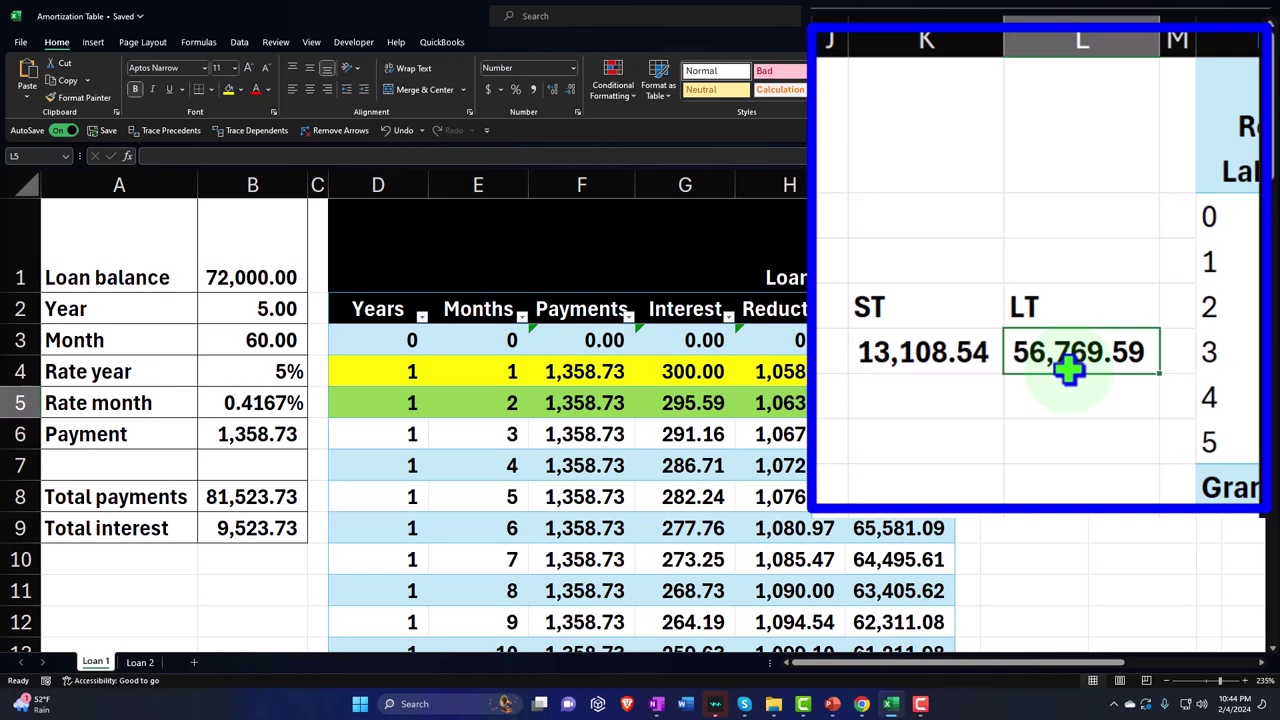
{"action": "key", "text": "ctrl+c"}
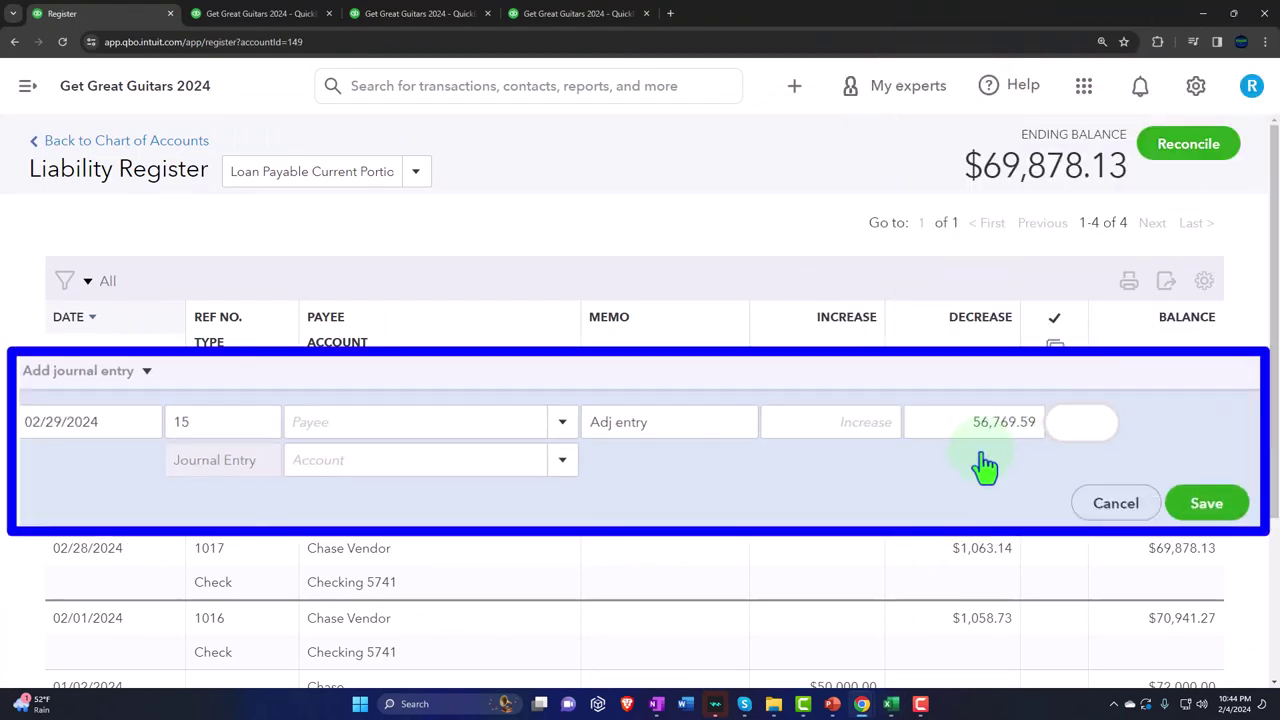
{"action": "left_click", "coordinate": [980, 423]}
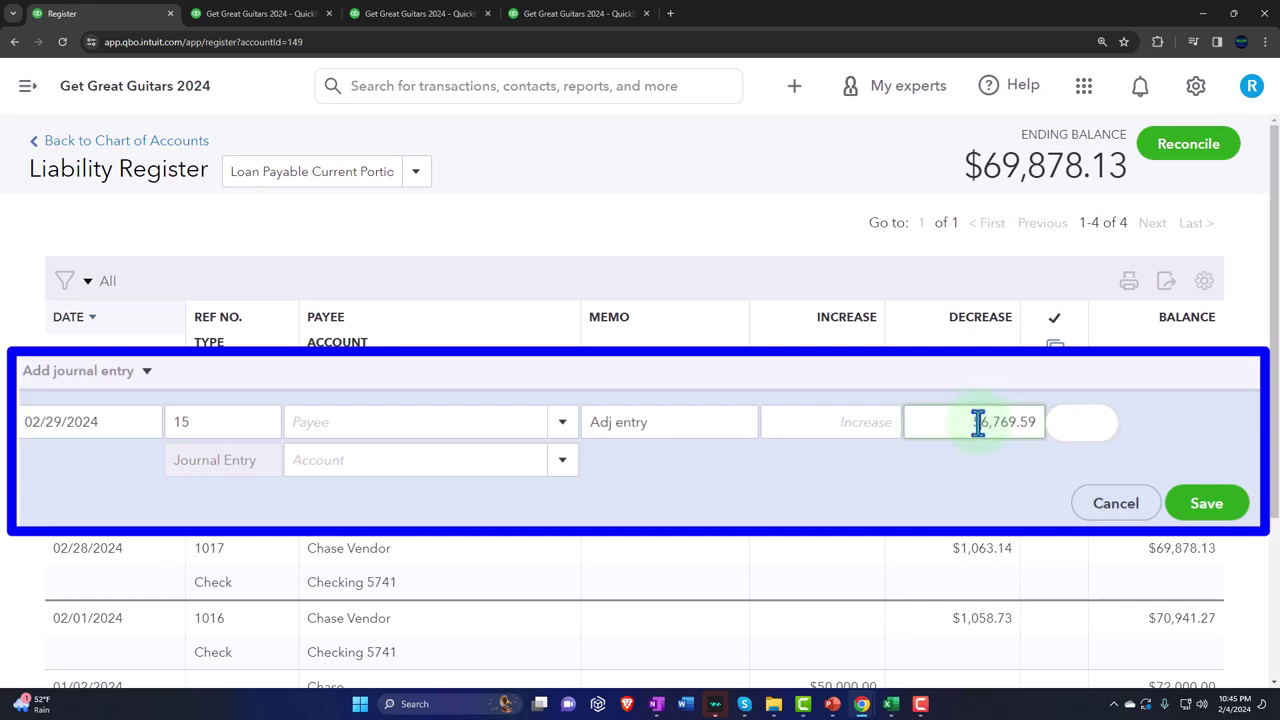
{"action": "key", "text": "Tab"}
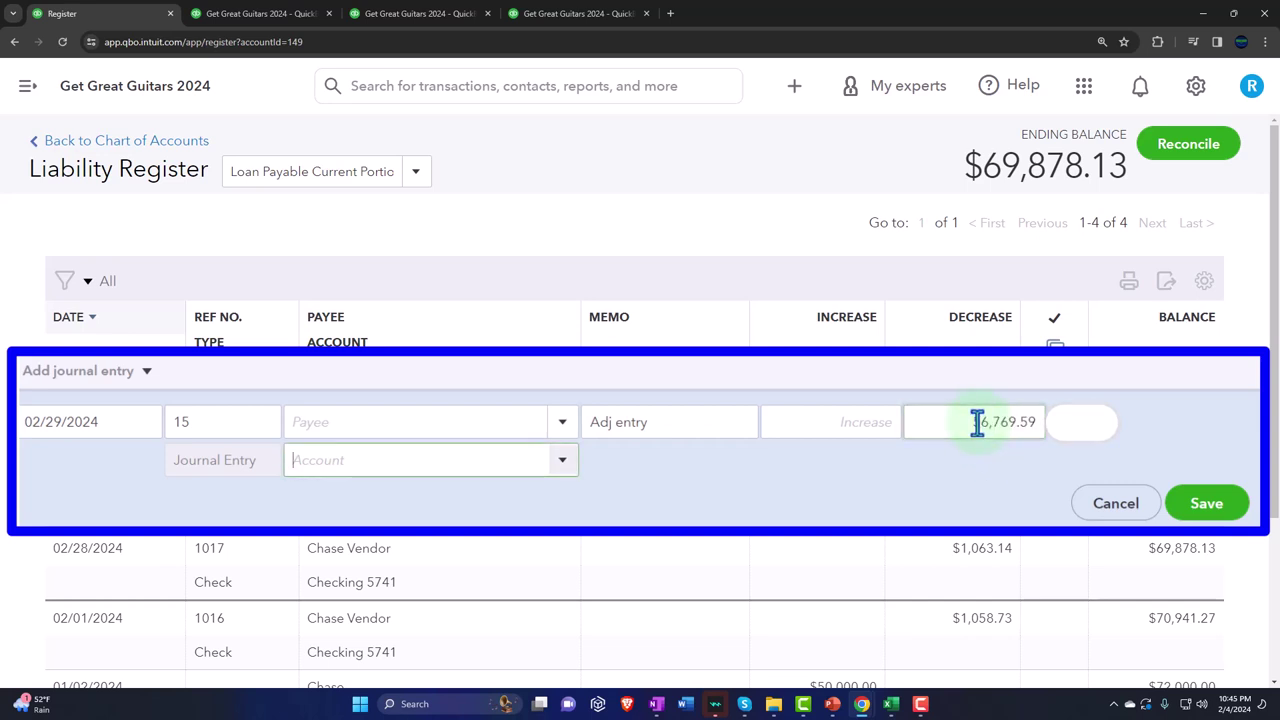
Assign the entry to the Chase LT sub-account under Long-term business loans and save it.
{"action": "type", "text": "Loans to others"}
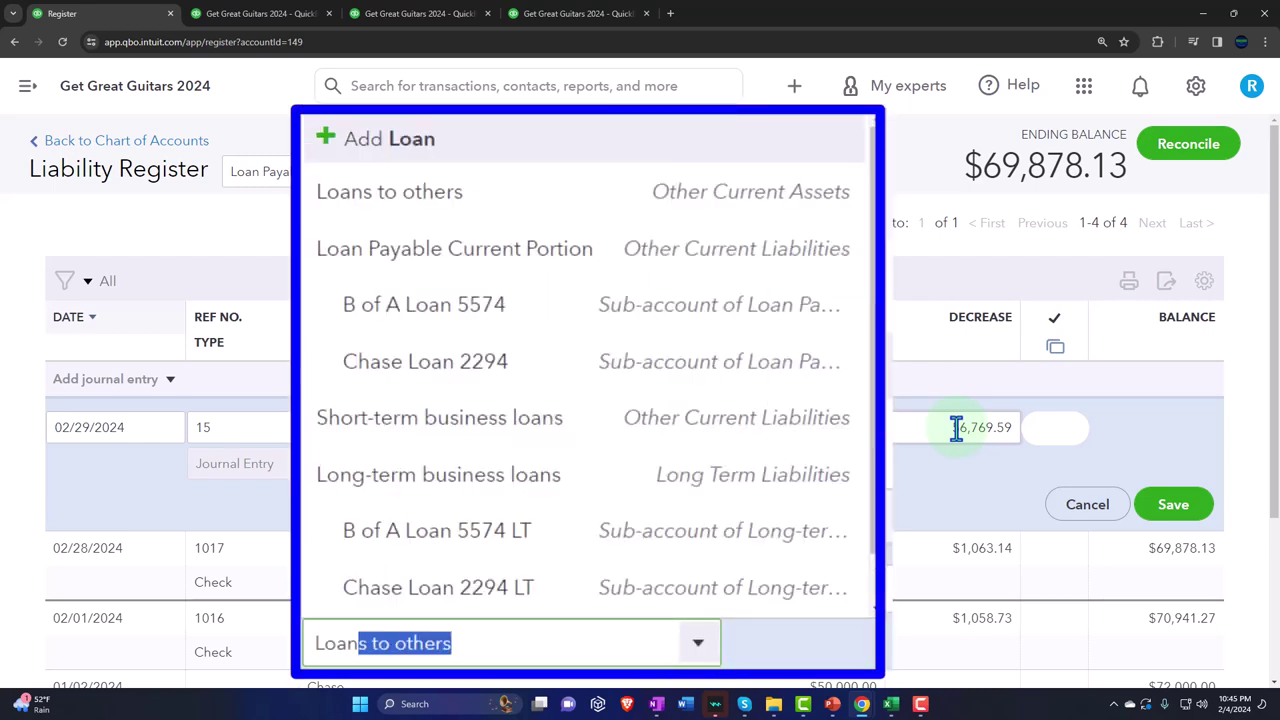
{"action": "left_click", "coordinate": [548, 600]}
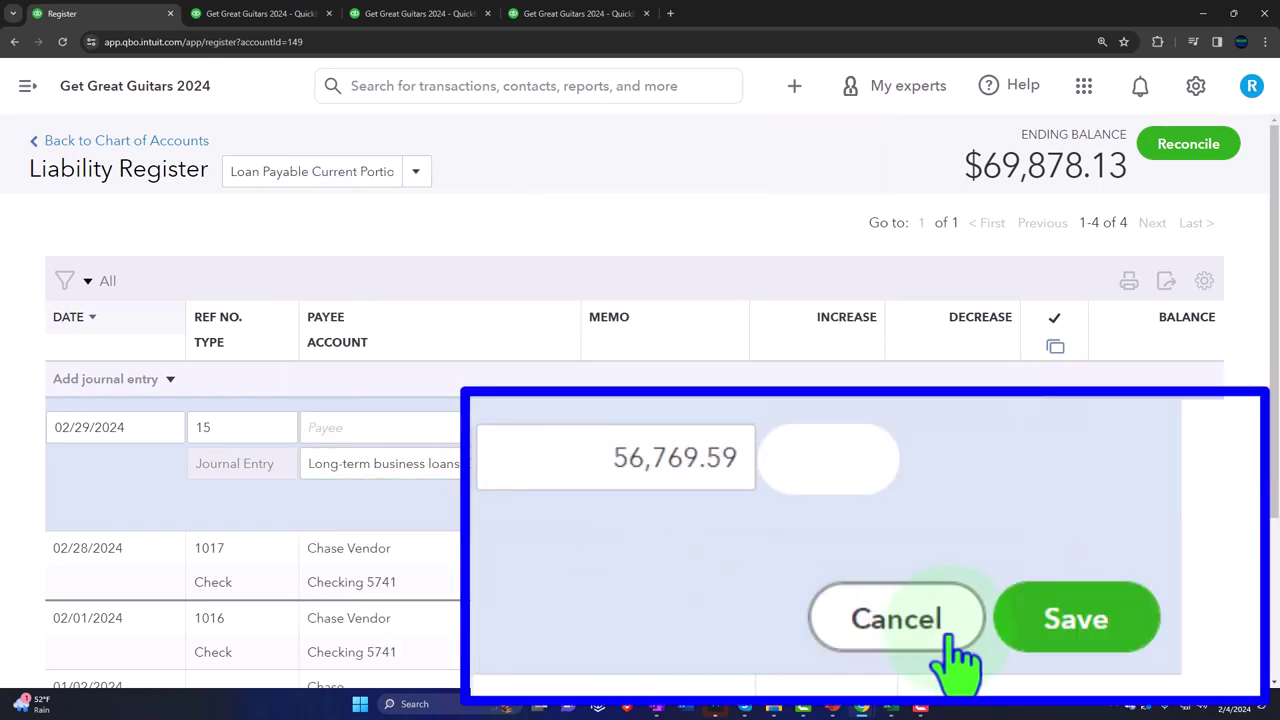
{"action": "left_click", "coordinate": [1072, 630]}
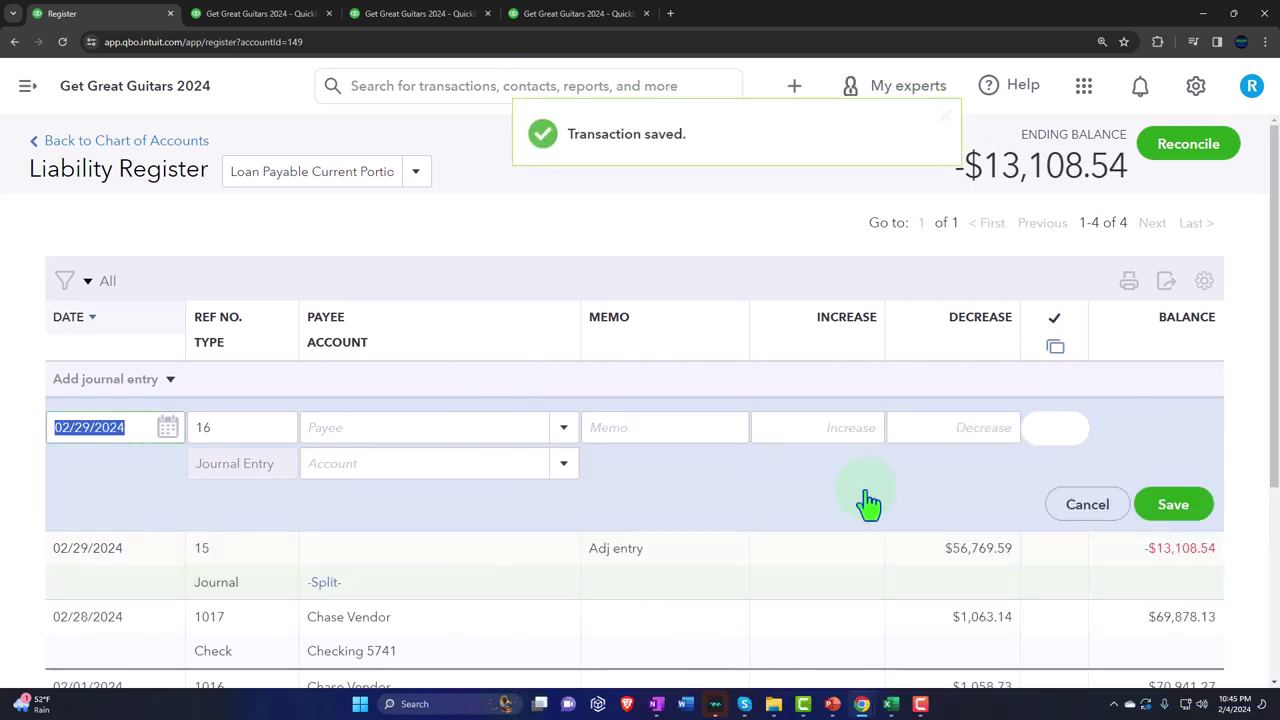
Open the saved 02/29/2024 adjusting entry from the register in the full journal entry form.
{"action": "scroll", "coordinate": [868, 503], "scroll_direction": "down", "scroll_amount": 1}
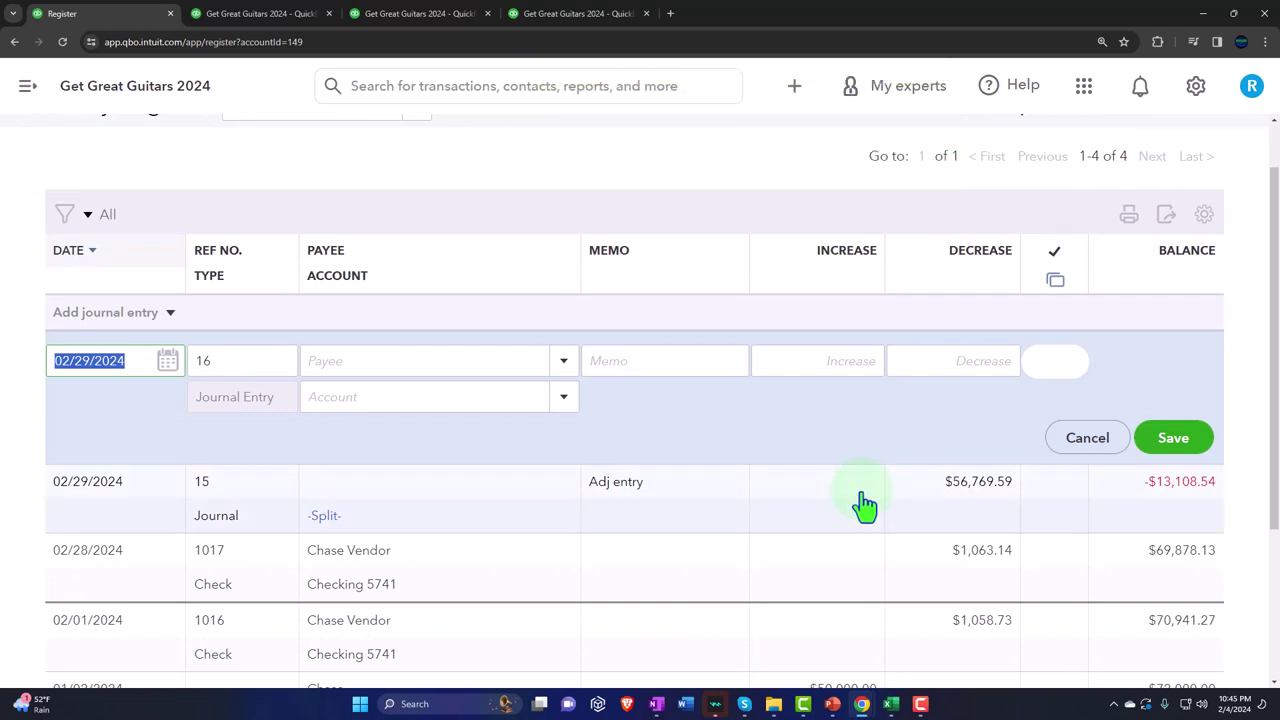
{"action": "left_click", "coordinate": [723, 526]}
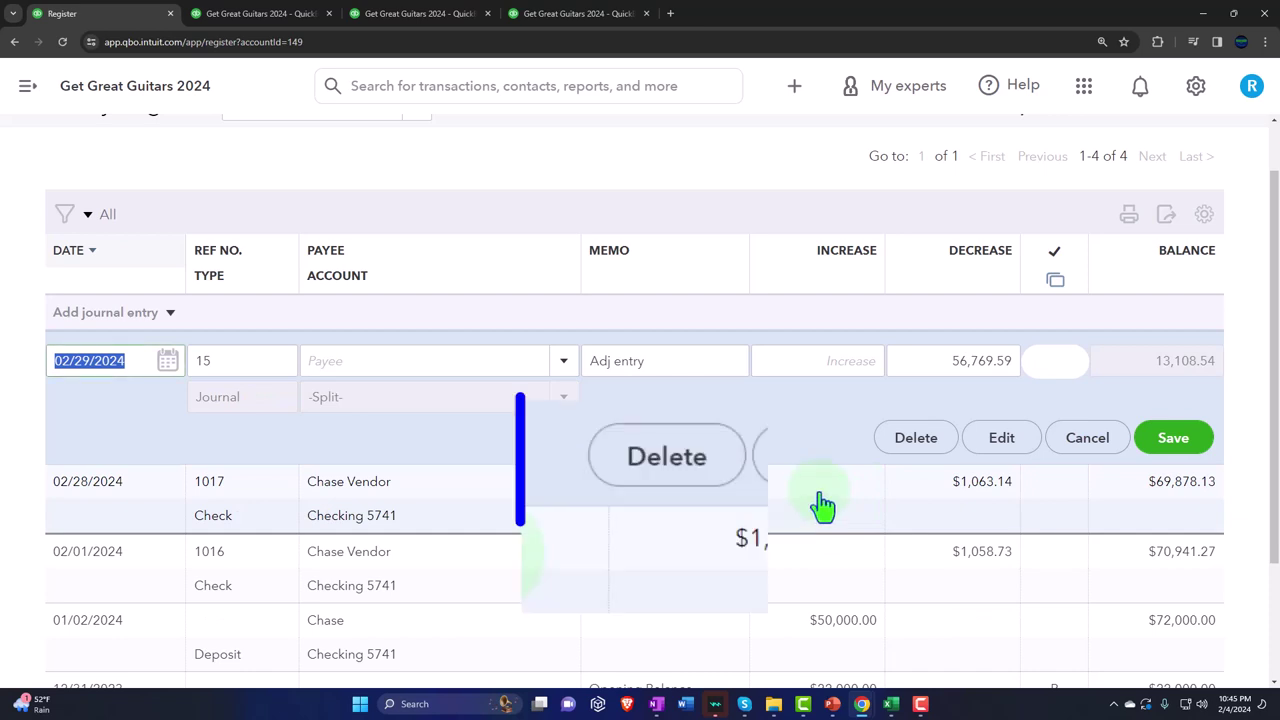
{"action": "left_click", "coordinate": [1001, 440]}
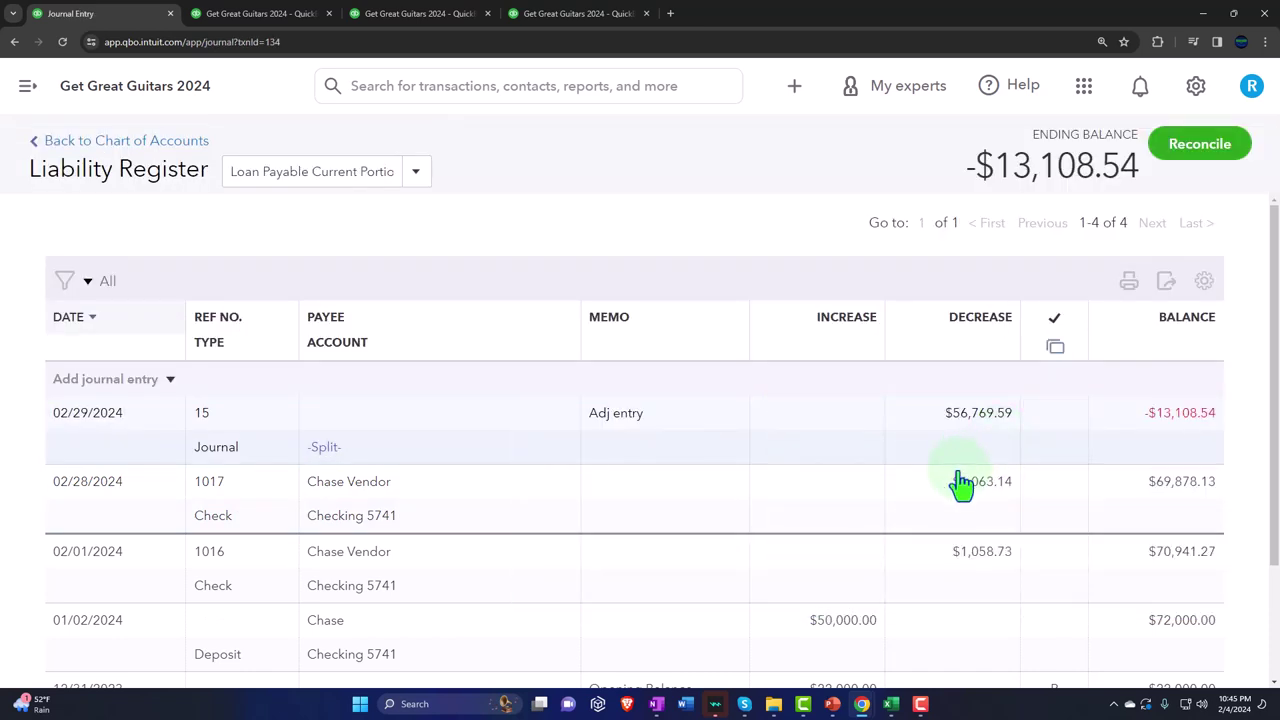
{"action": "left_click", "coordinate": [780, 365]}
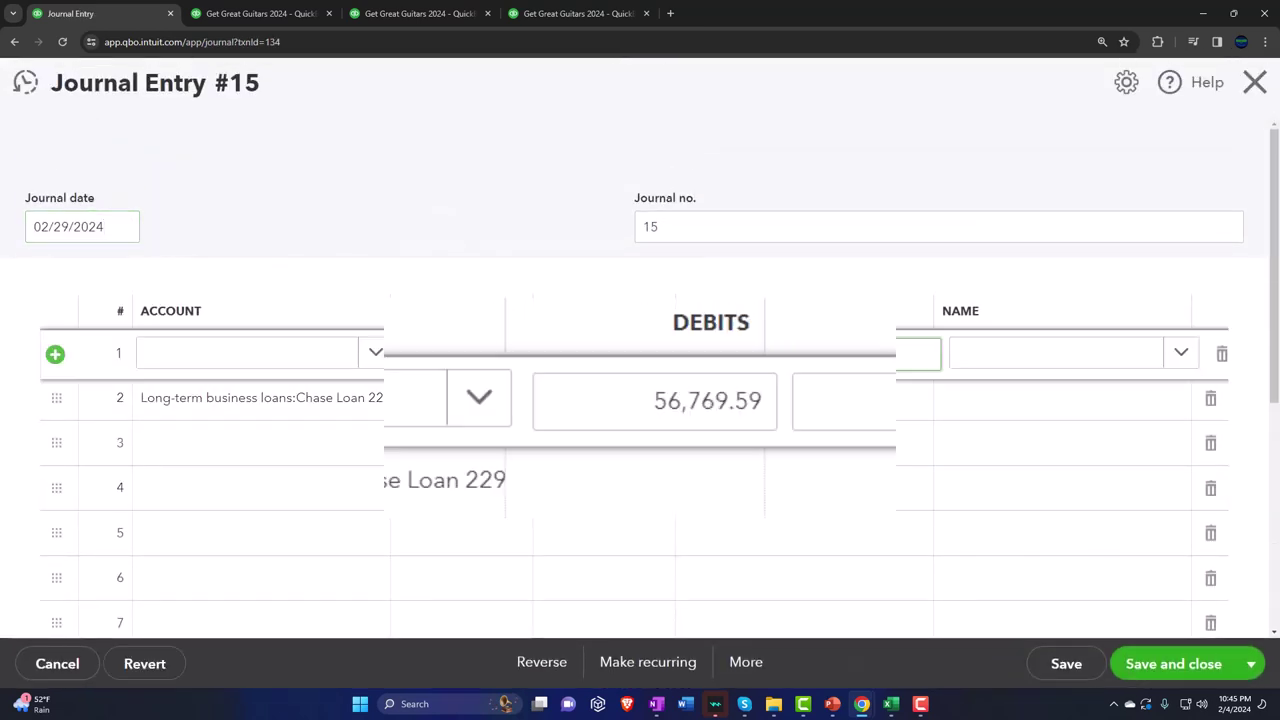
Check the debit and credit accounts on both lines of the journal entry, save it and return to the register.
{"action": "left_click", "coordinate": [1203, 497]}
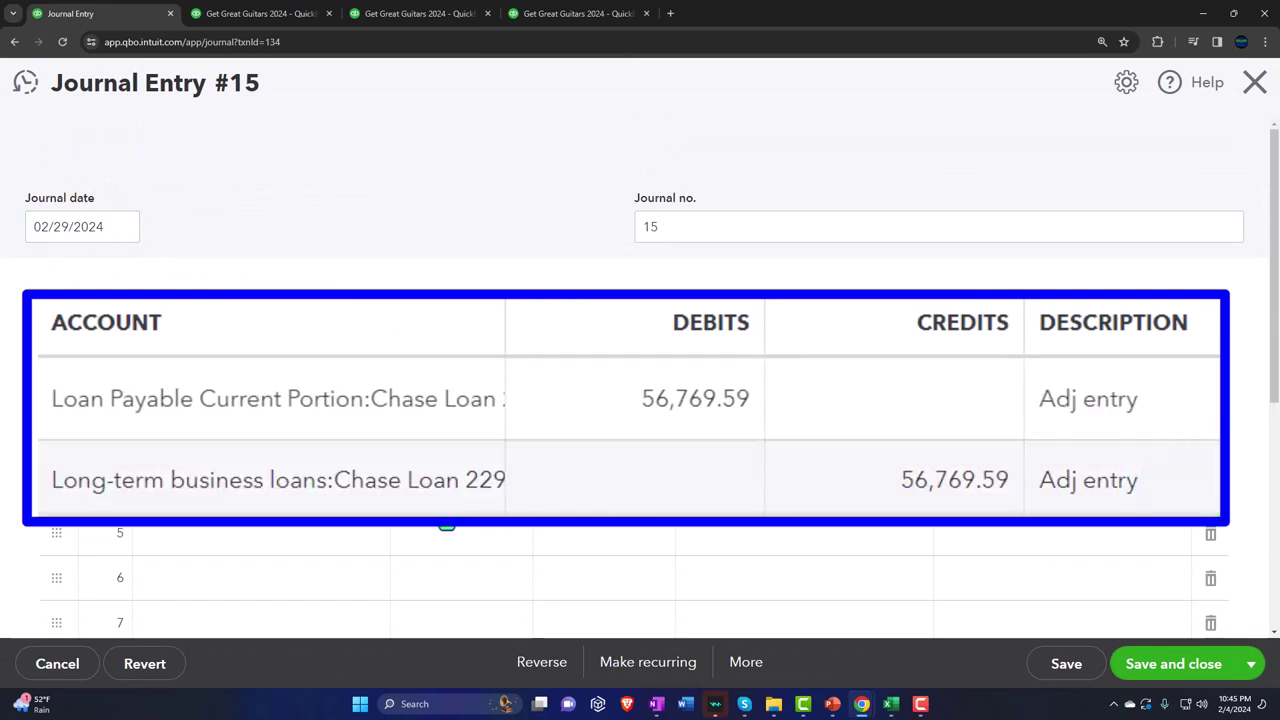
{"action": "left_click", "coordinate": [204, 425]}
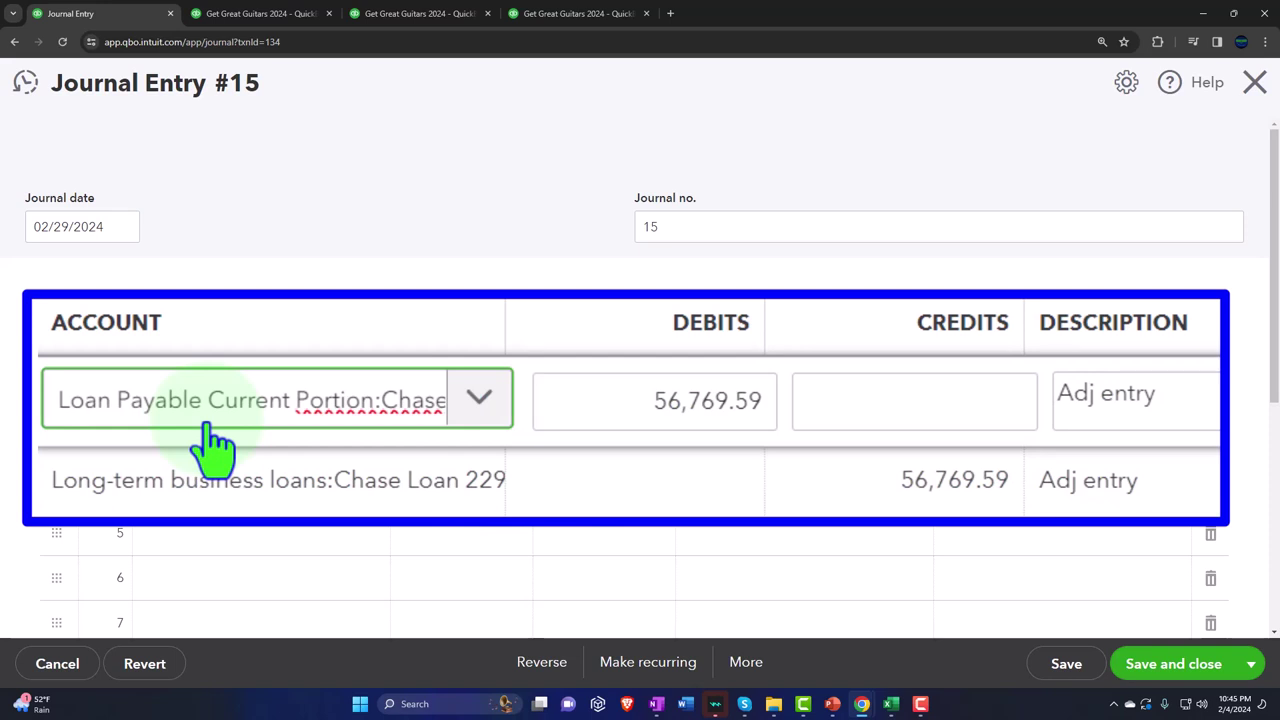
{"action": "left_click", "coordinate": [229, 502]}
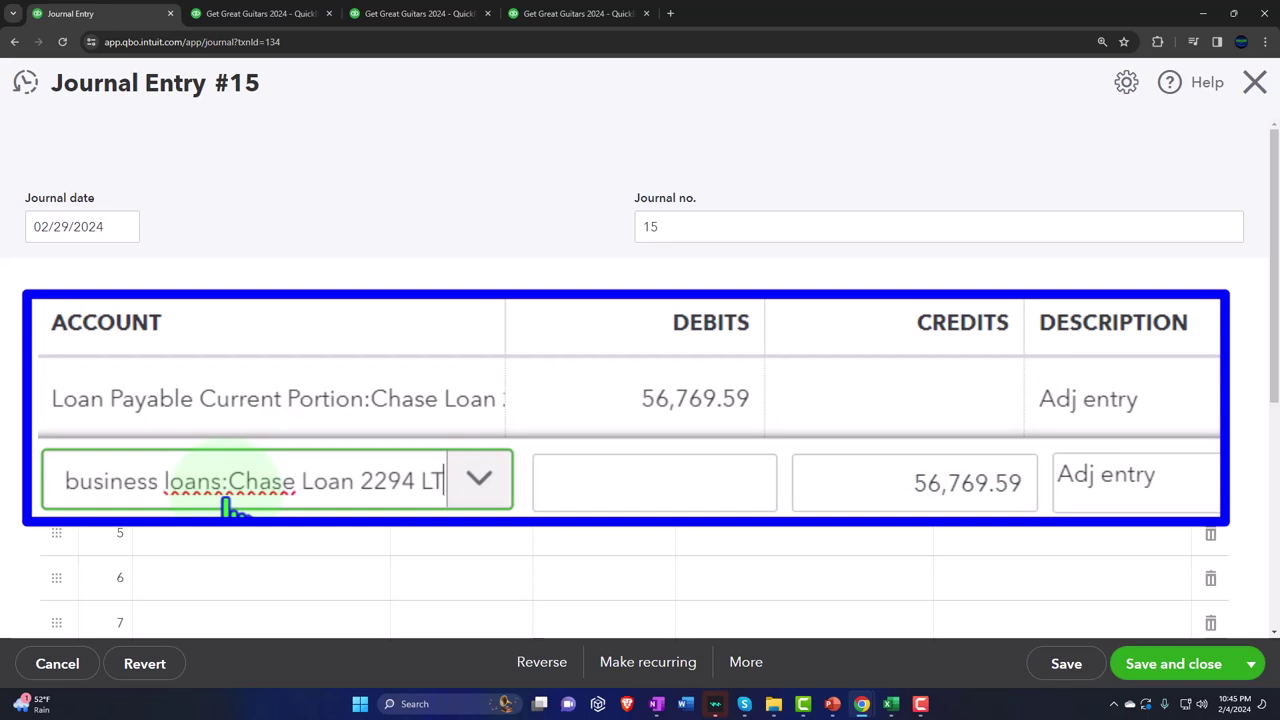
{"action": "left_click", "coordinate": [238, 412]}
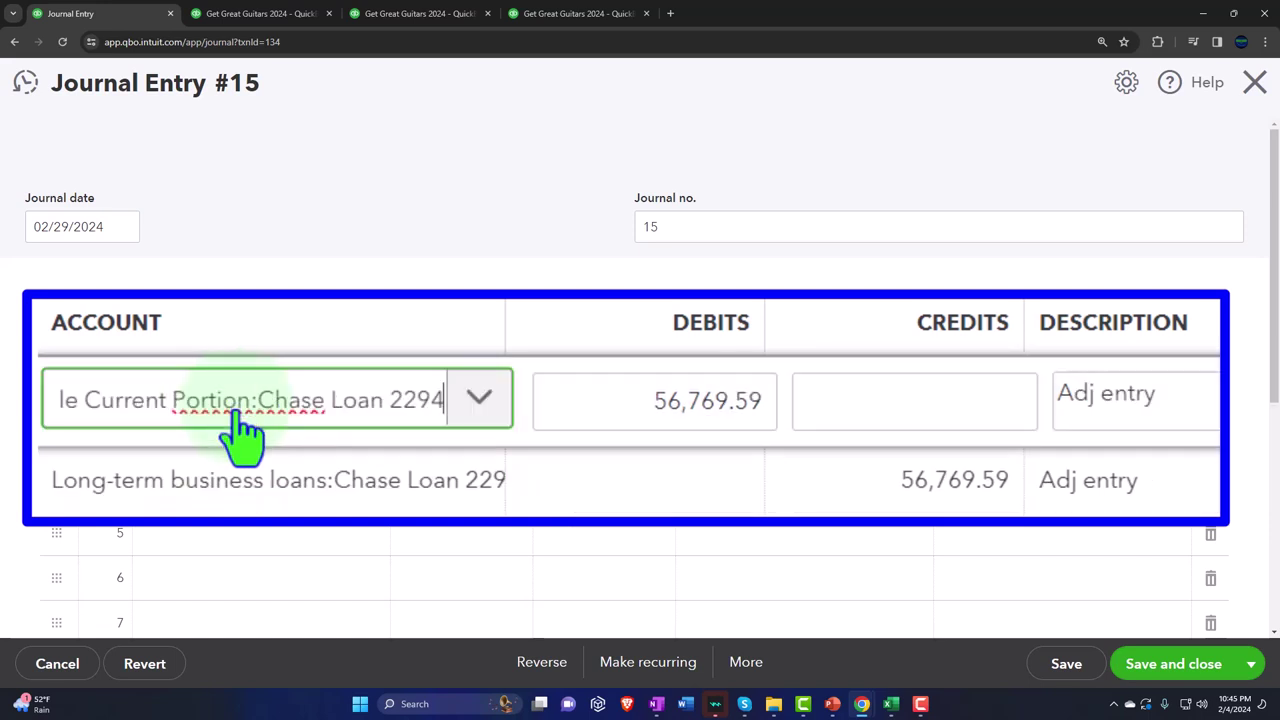
{"action": "left_click", "coordinate": [260, 495]}
{"action": "left_click", "coordinate": [1066, 663]}
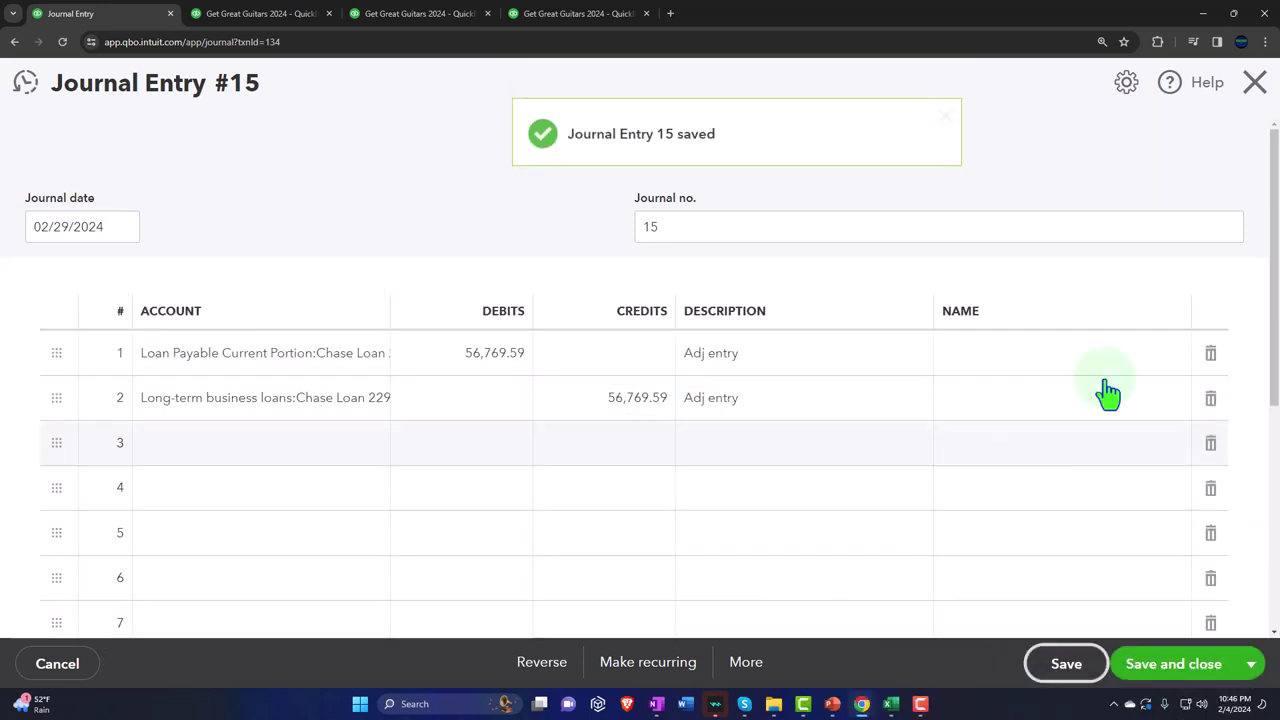
{"action": "left_click", "coordinate": [1253, 96]}
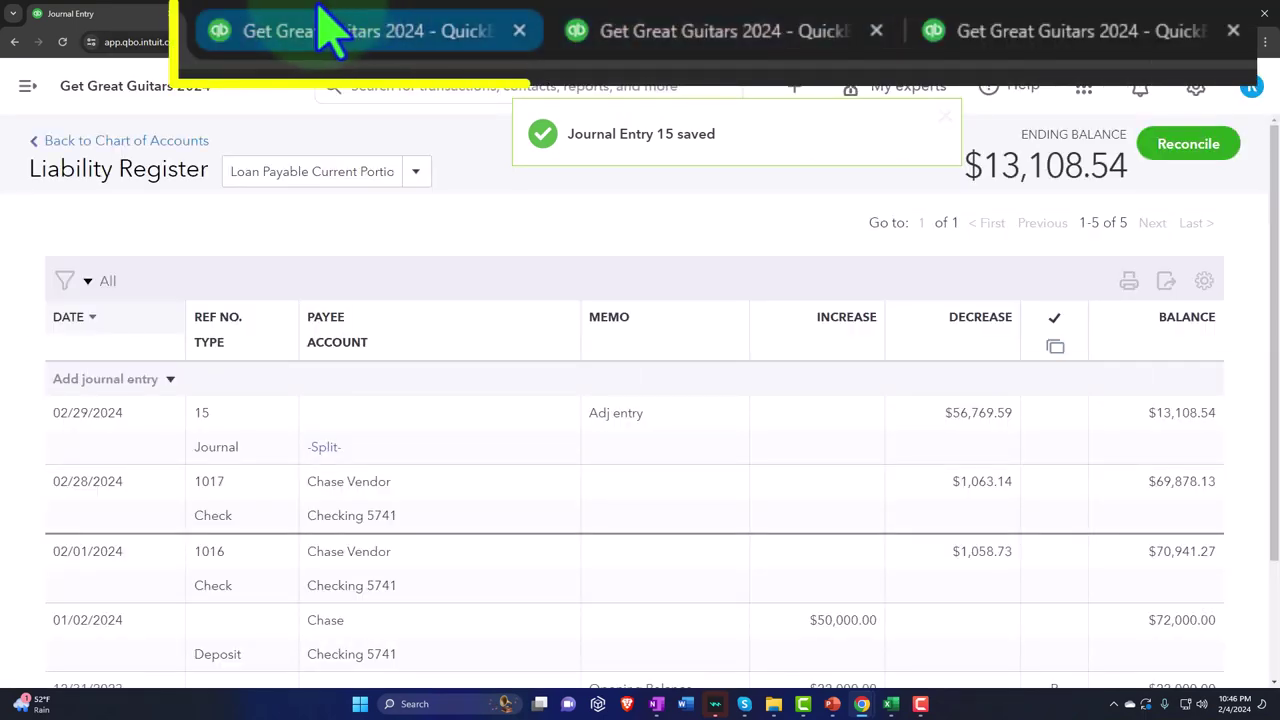
Compare the Chase loan's February current-portion balance on the balance sheet with the short-term amount in K5 of the Loan 1 sheet in Excel.
{"action": "left_click", "coordinate": [262, 13]}
{"action": "scroll", "coordinate": [398, 362], "scroll_direction": "up", "scroll_amount": 15}
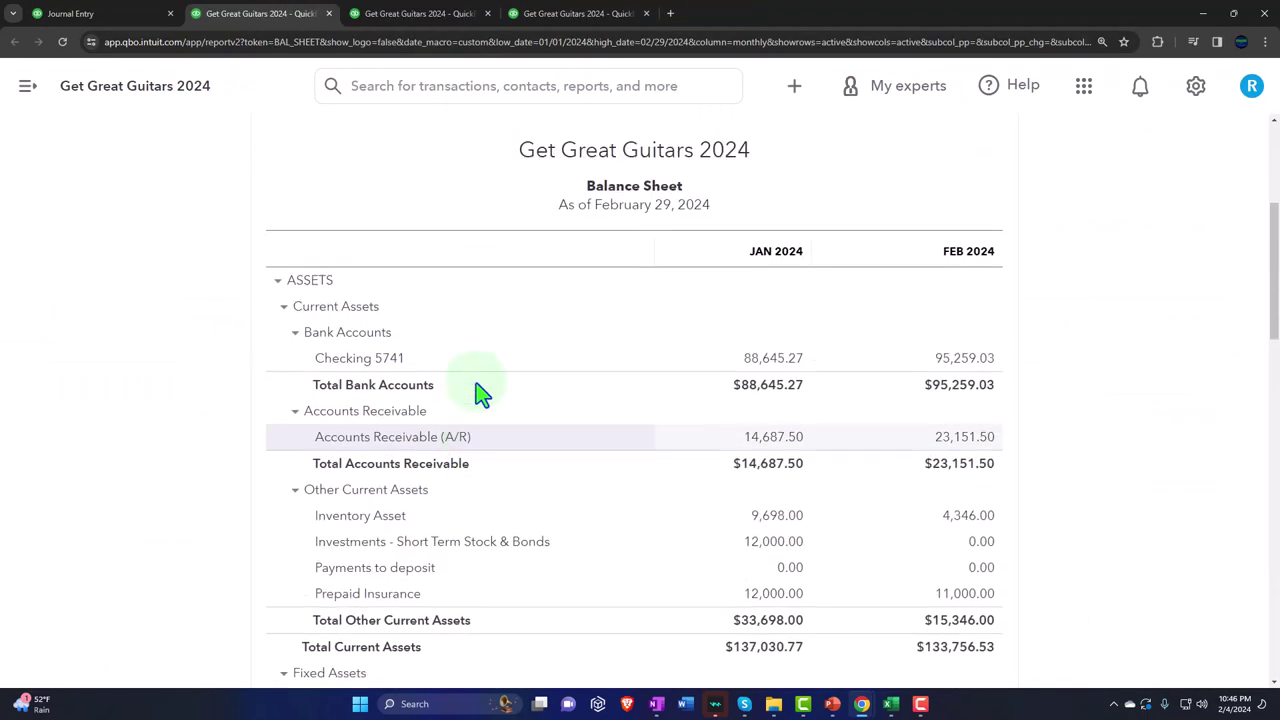
{"action": "scroll", "coordinate": [671, 434], "scroll_direction": "down", "scroll_amount": 2}
{"action": "key", "text": "ctrl+plus"}
{"action": "key", "text": "ctrl+plus"}
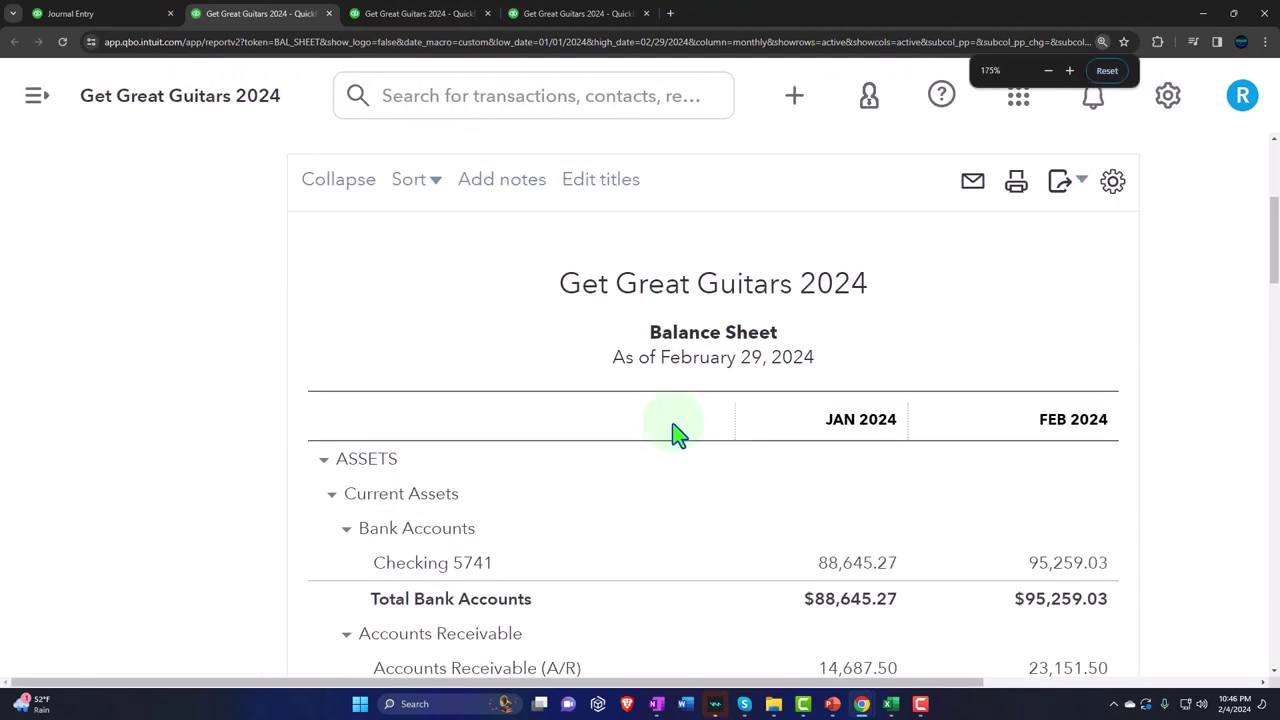
{"action": "key", "text": "ctrl+minus"}
{"action": "scroll", "coordinate": [675, 432], "scroll_direction": "down", "scroll_amount": 4}
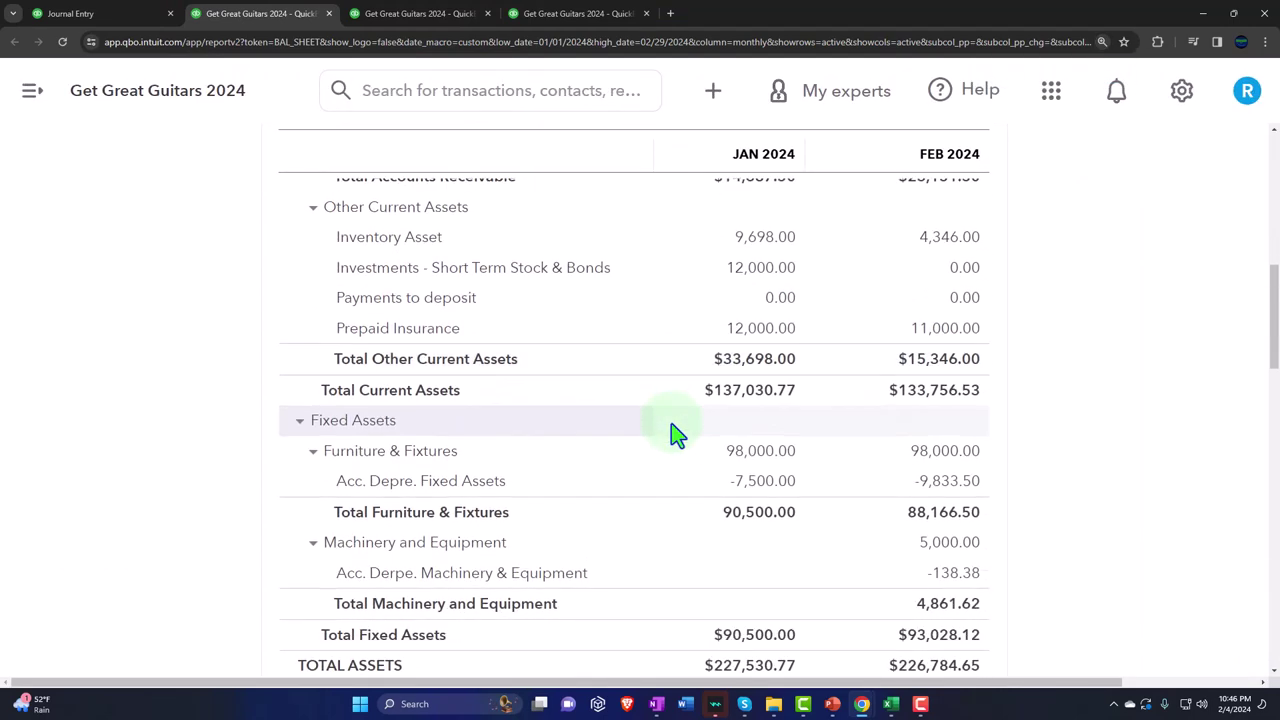
{"action": "scroll", "coordinate": [671, 424], "scroll_direction": "down", "scroll_amount": 5}
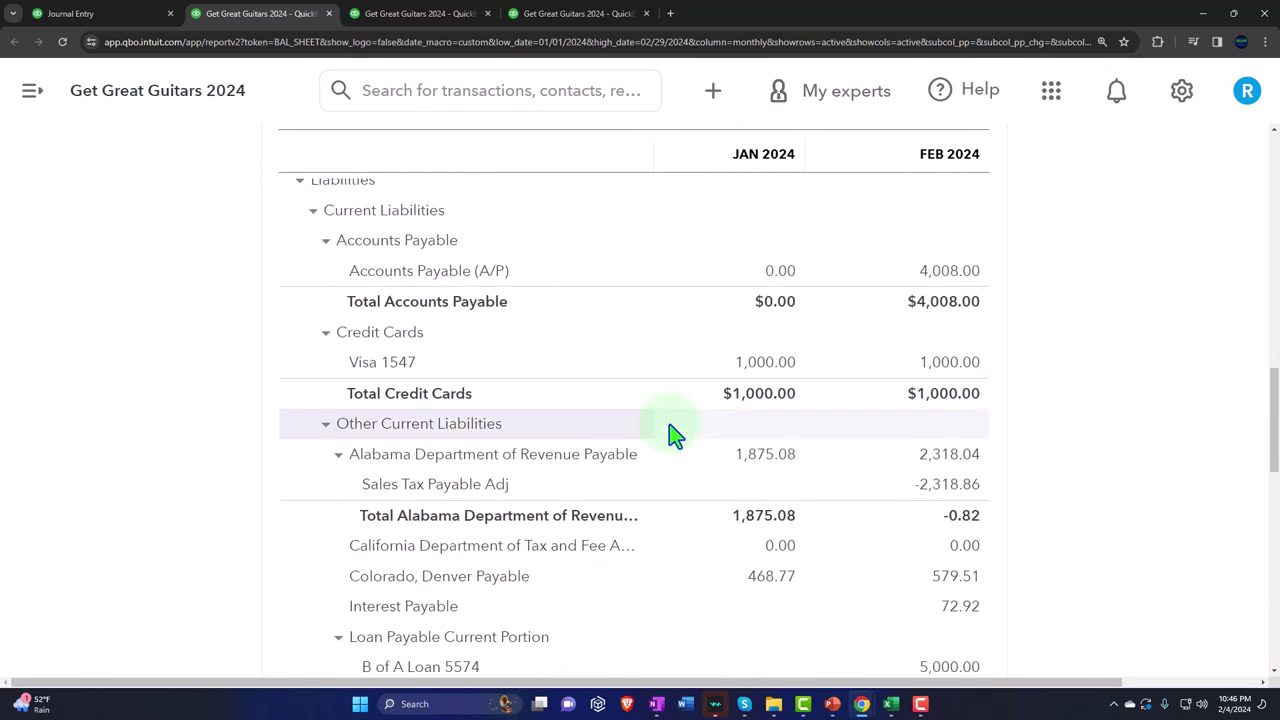
{"action": "scroll", "coordinate": [670, 432], "scroll_direction": "down", "scroll_amount": 3}
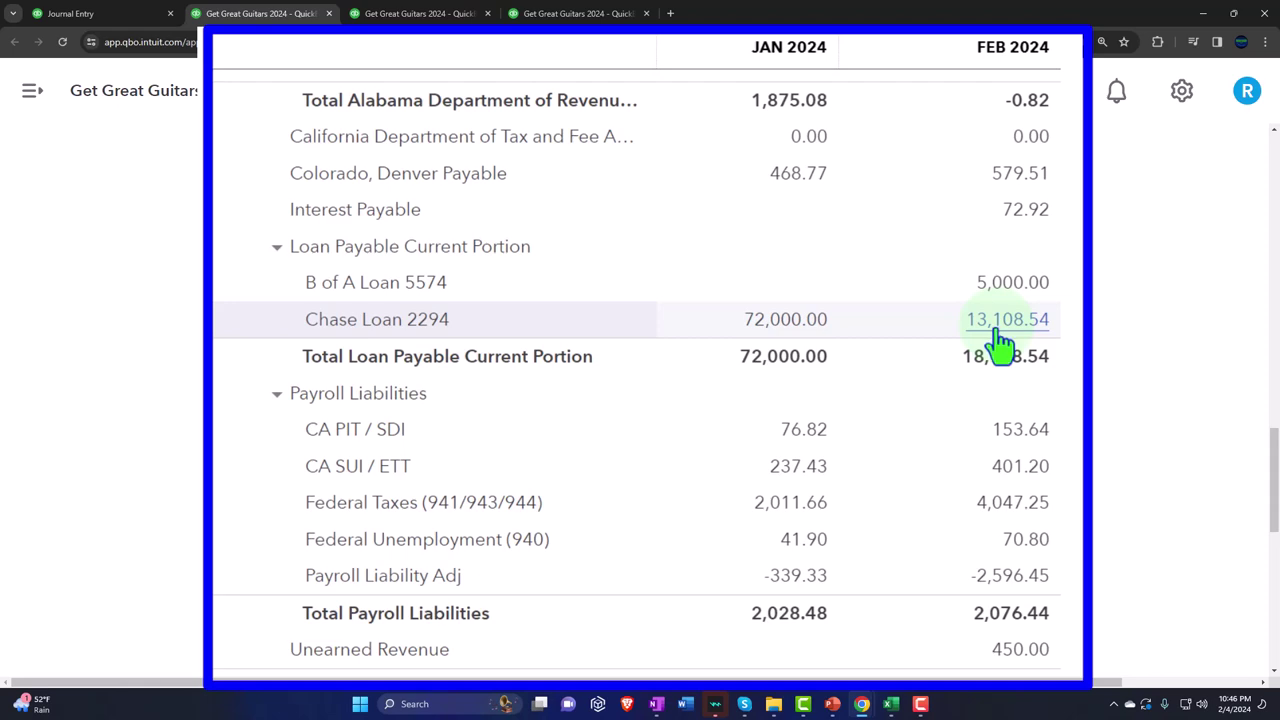
{"action": "left_click", "coordinate": [890, 704]}
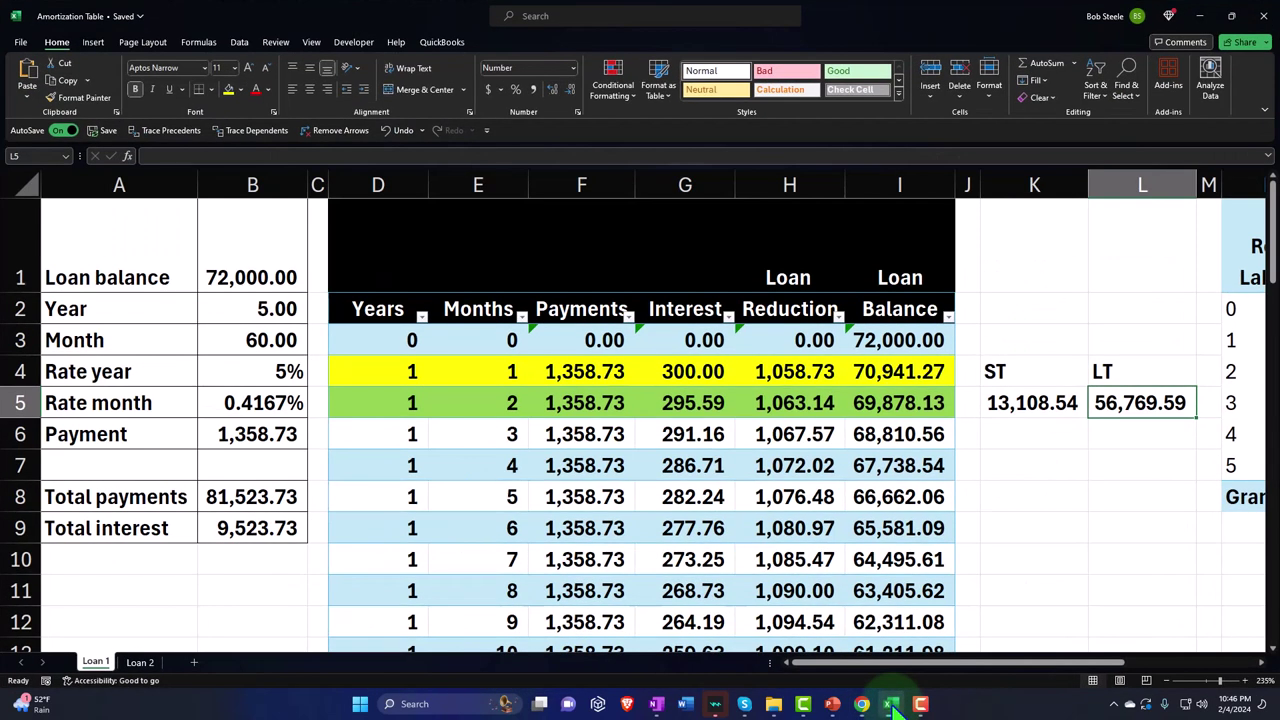
{"action": "left_click", "coordinate": [1034, 402]}
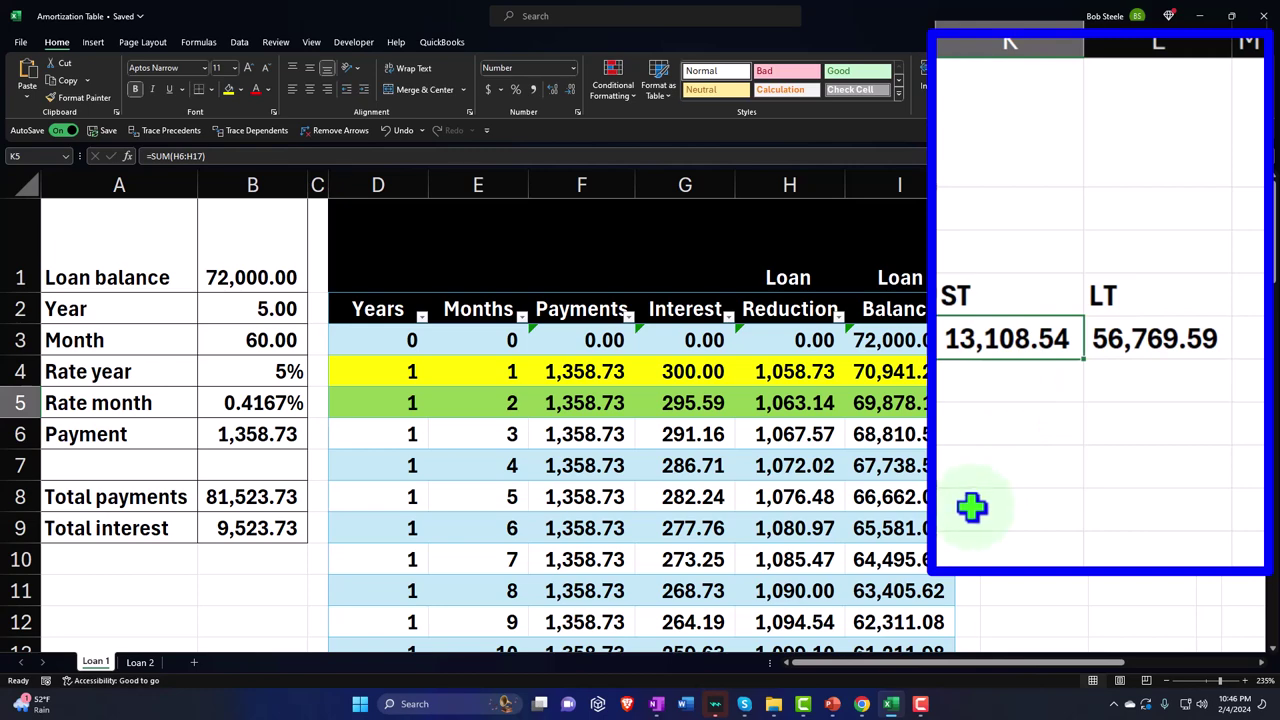
{"action": "left_click", "coordinate": [1231, 16]}
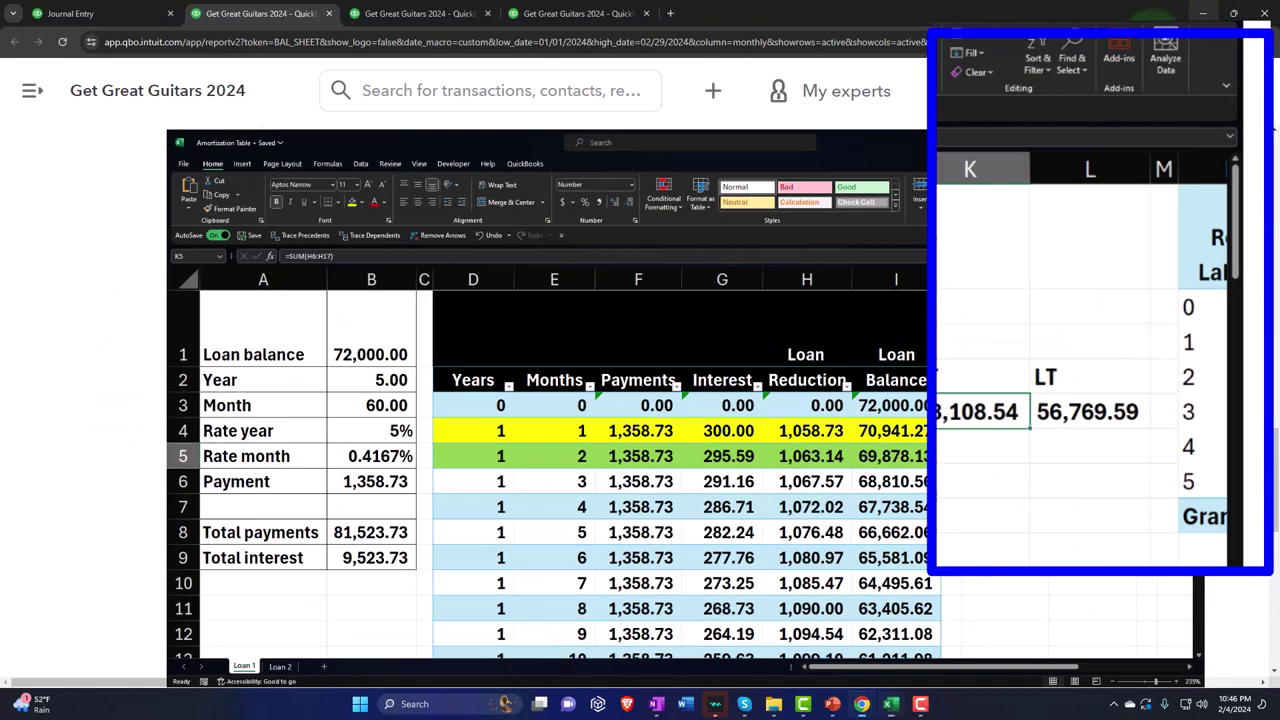
{"action": "left_click", "coordinate": [1140, 142]}
Compare the Chase loan's February long-term balance on the balance sheet with the LT amount in L5 of the Loan 1 sheet.
{"action": "scroll", "coordinate": [1028, 529], "scroll_direction": "down", "scroll_amount": 4}
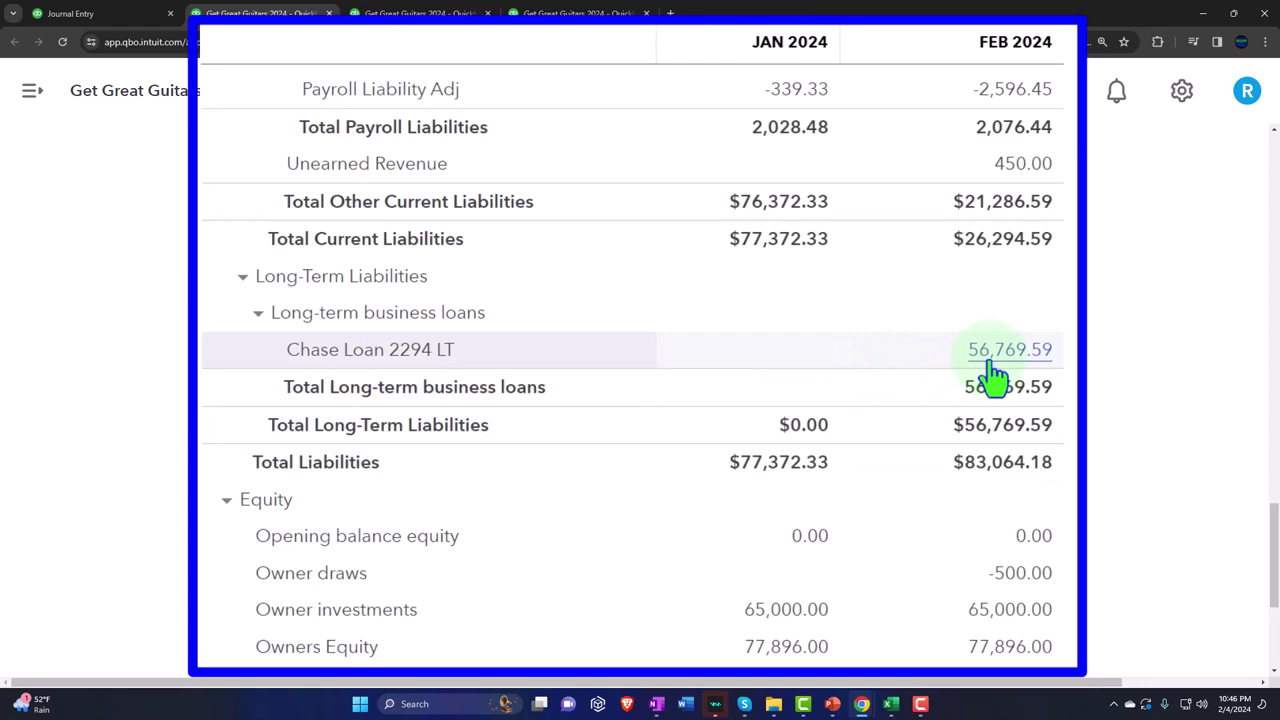
{"action": "left_click", "coordinate": [890, 704]}
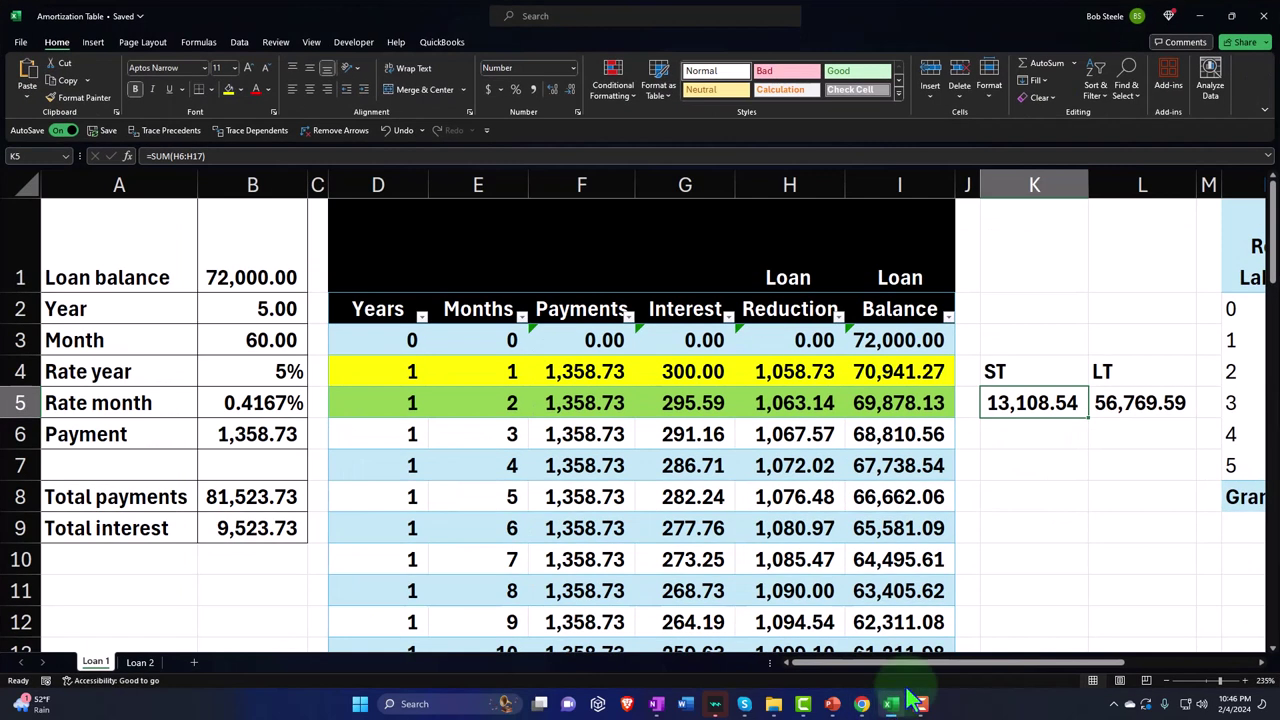
{"action": "left_click", "coordinate": [1150, 366]}
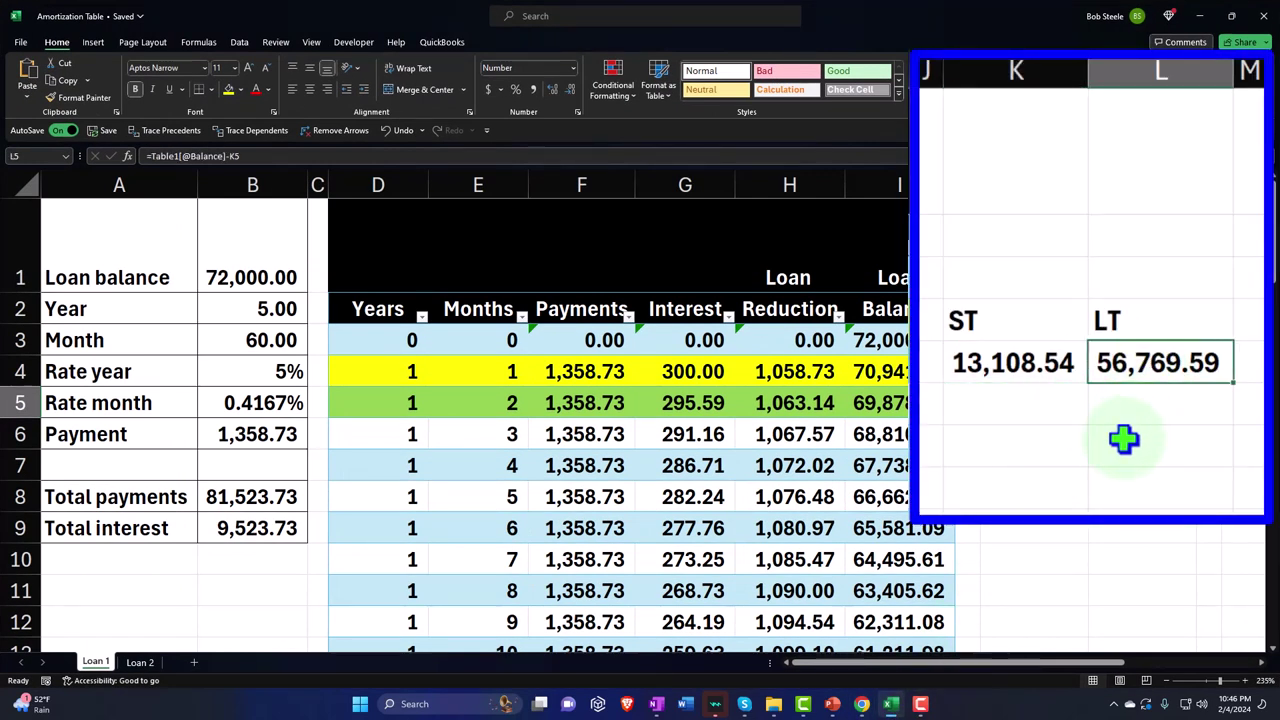
{"action": "left_click", "coordinate": [1203, 20]}
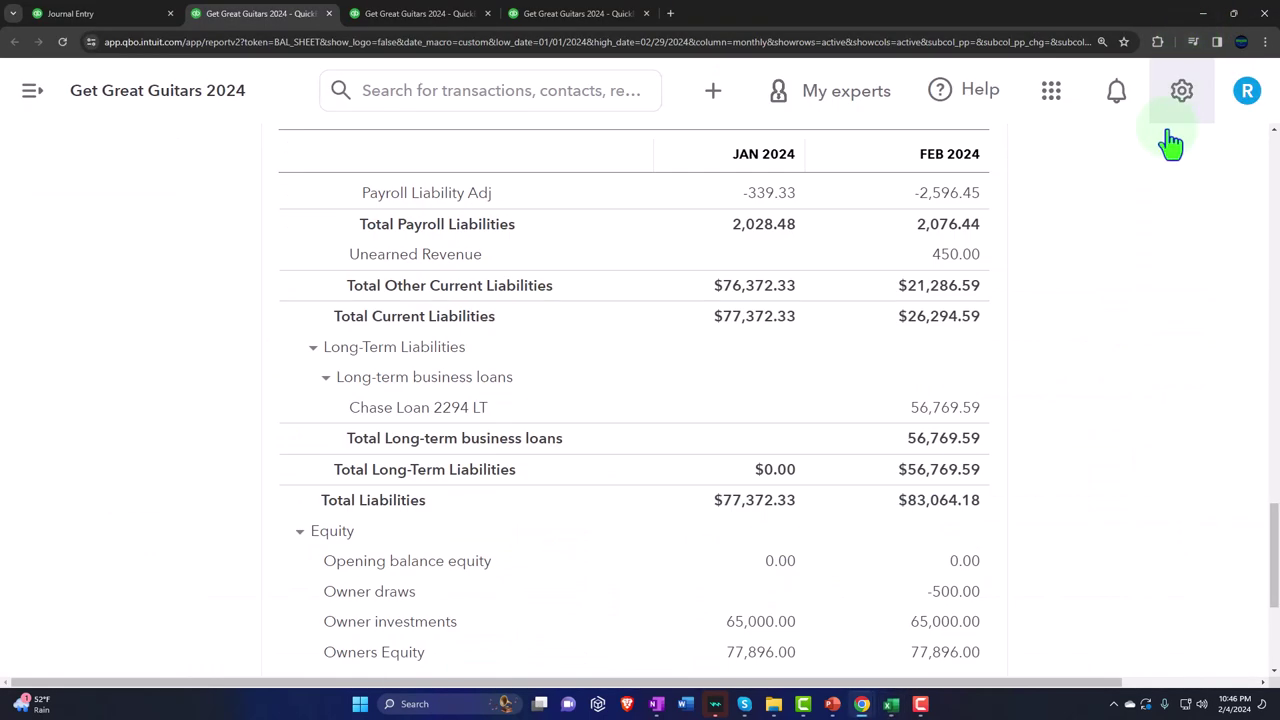
Review the payment periods in D3:D6 of the Loan 2 sheet and the current-portion loan balances on the QuickBooks balance sheet.
{"action": "left_click", "coordinate": [893, 707]}
{"action": "left_click", "coordinate": [140, 662]}
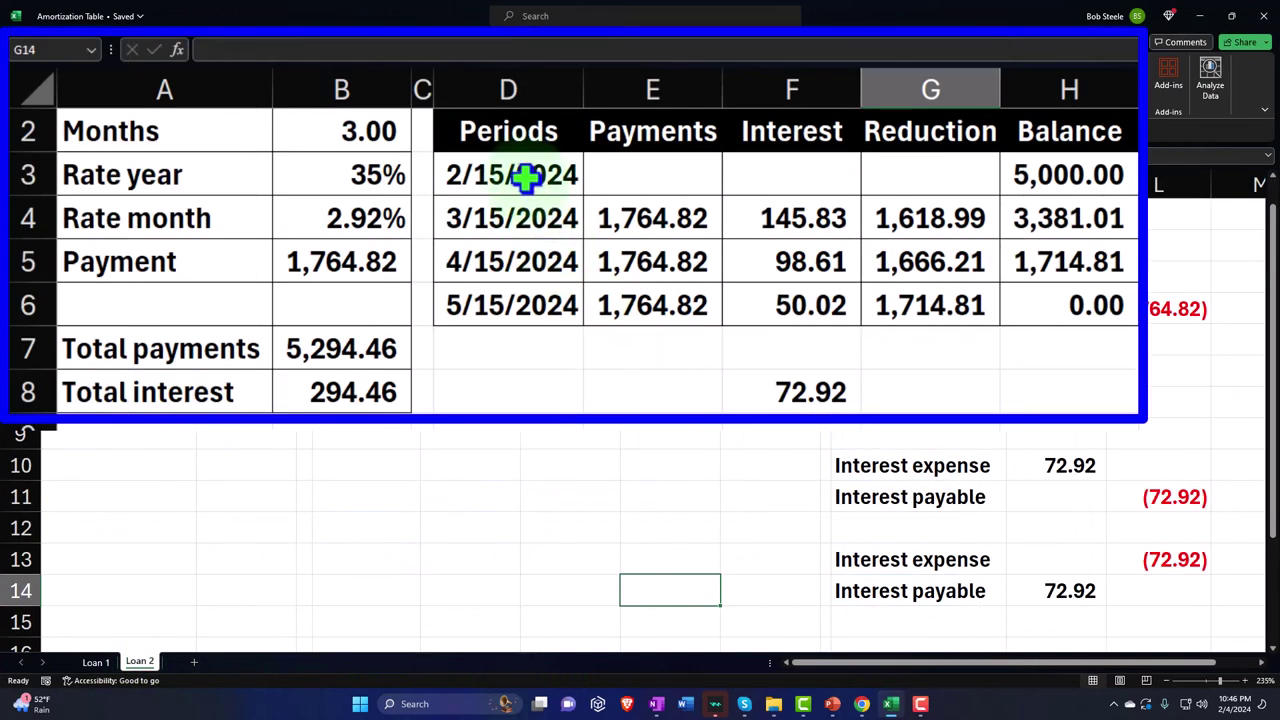
{"action": "left_click_drag", "start_coordinate": [524, 177], "coordinate": [503, 316]}
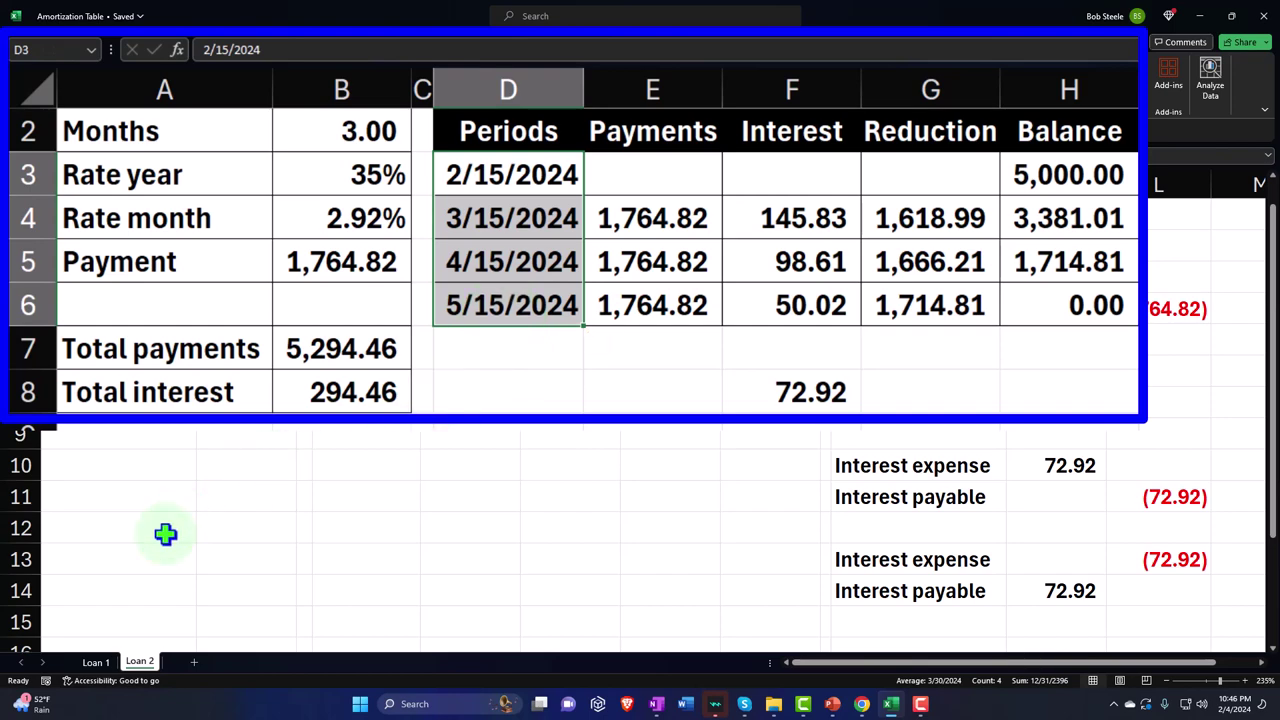
{"action": "left_click", "coordinate": [96, 662]}
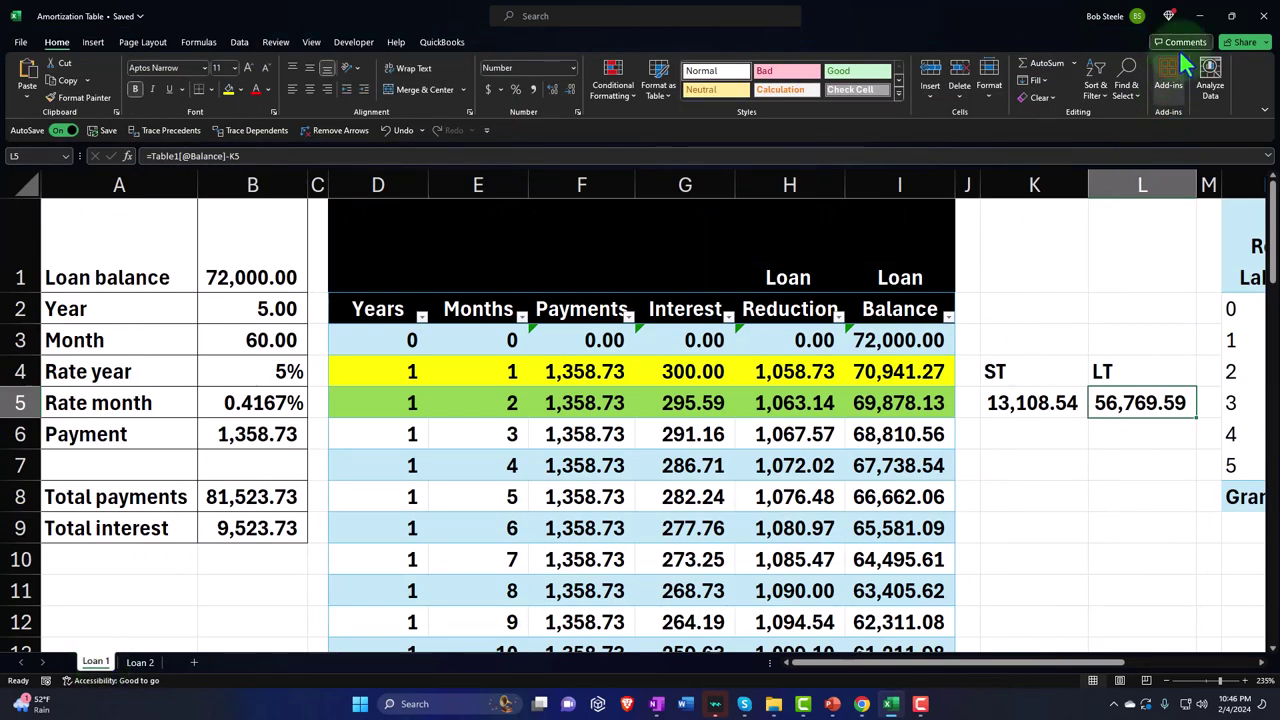
{"action": "left_click", "coordinate": [1200, 15]}
{"action": "scroll", "coordinate": [1022, 505], "scroll_direction": "up", "scroll_amount": 4}
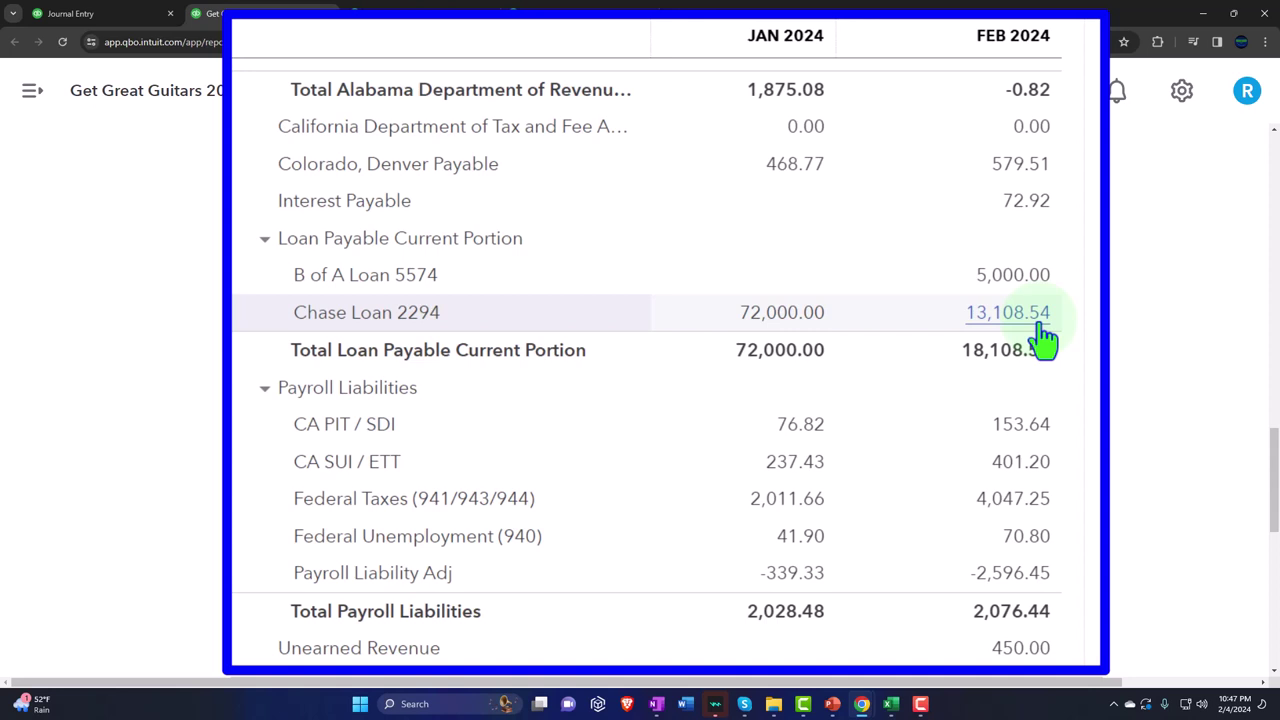
Review the loans' current-portion balances and the Chase loan's long-term balance in the balance sheet's February column.
{"action": "scroll", "coordinate": [1040, 340], "scroll_direction": "down", "scroll_amount": 3}
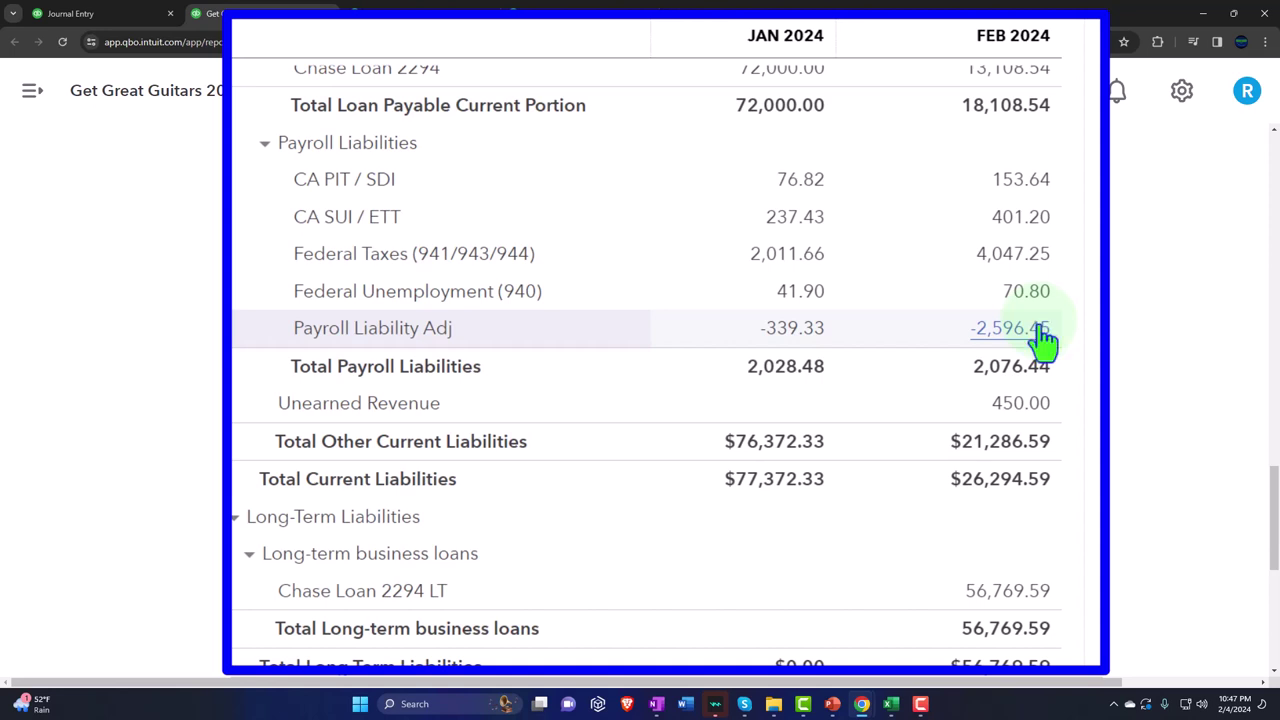
{"action": "scroll", "coordinate": [1045, 592], "scroll_direction": "up", "scroll_amount": 1}
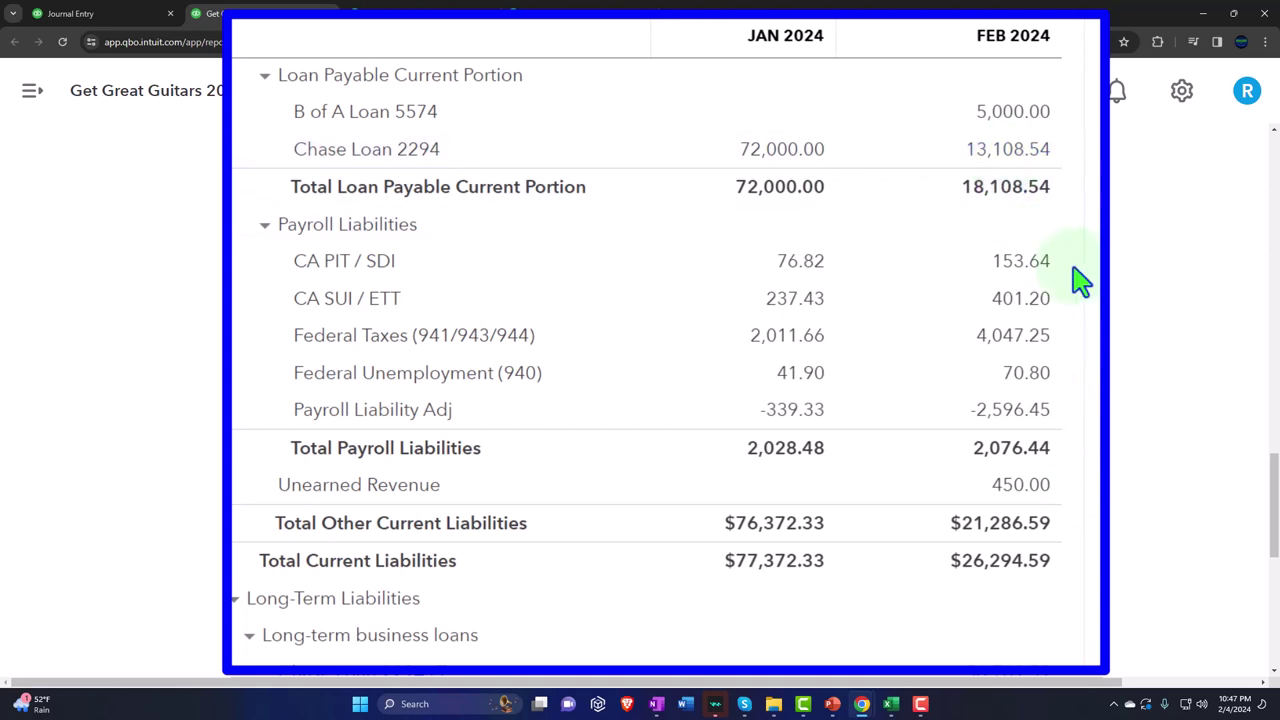
{"action": "scroll", "coordinate": [1050, 450], "scroll_direction": "down", "scroll_amount": 1}
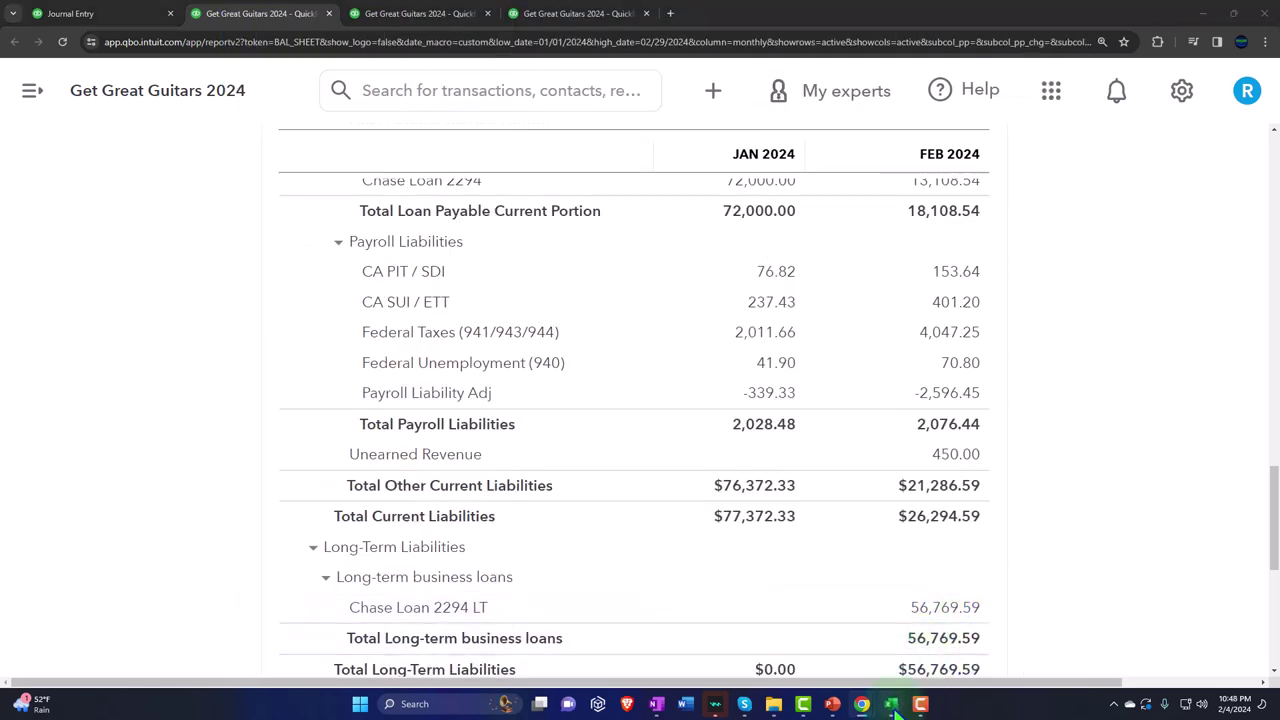
Examine the month 3 payment row D6:I6 of the Loan 1 sheet in Excel against the Chase loan balances on the QuickBooks balance sheet.
{"action": "left_click", "coordinate": [892, 705]}
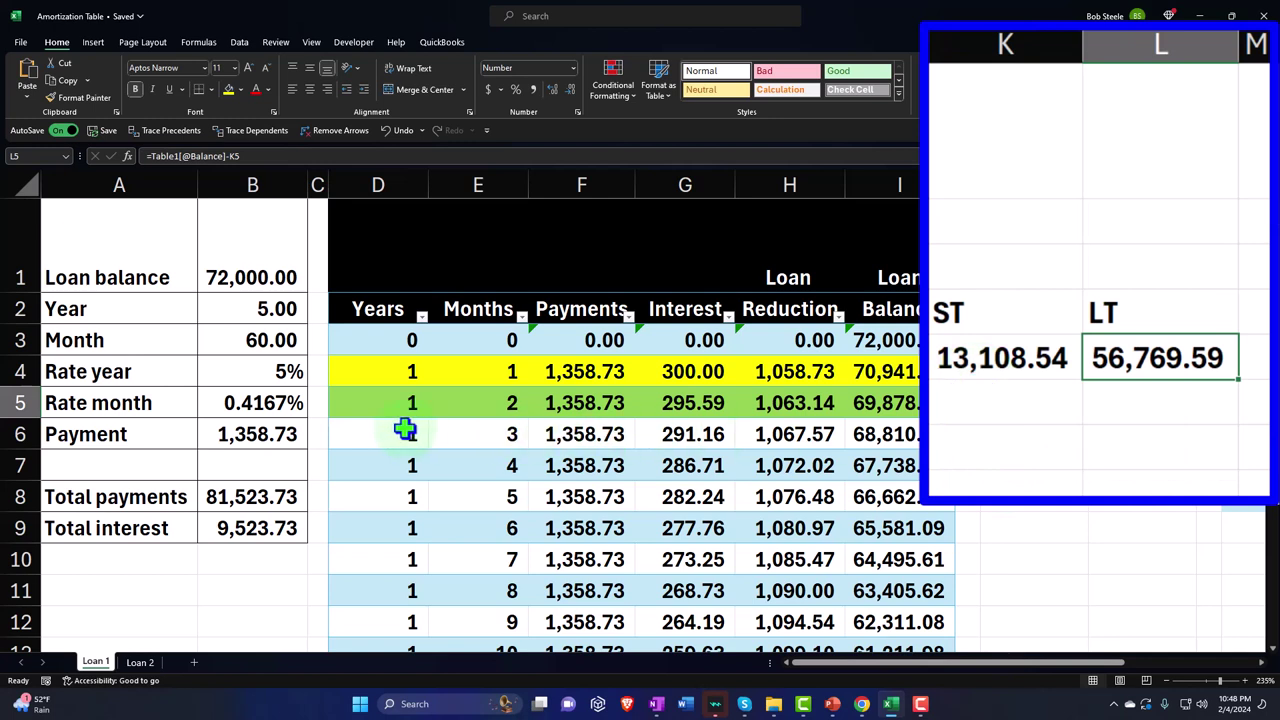
{"action": "left_click_drag", "start_coordinate": [405, 430], "coordinate": [866, 434]}
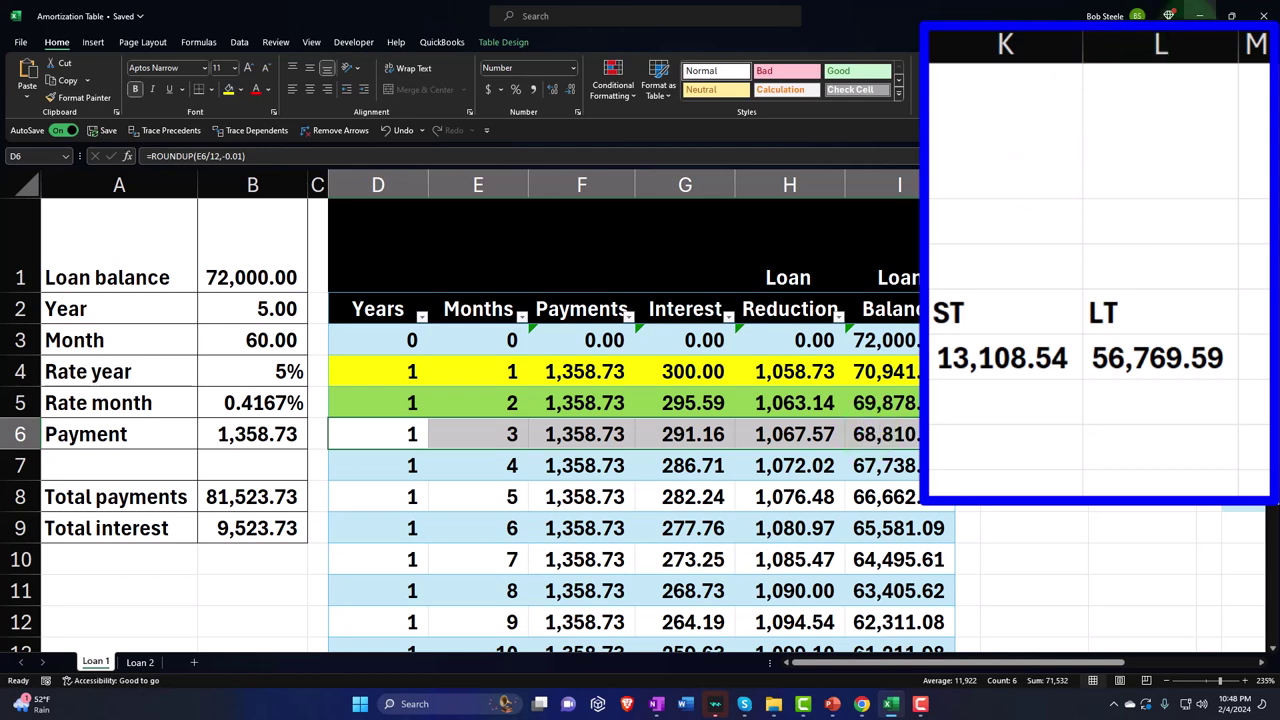
{"action": "left_click", "coordinate": [1199, 15]}
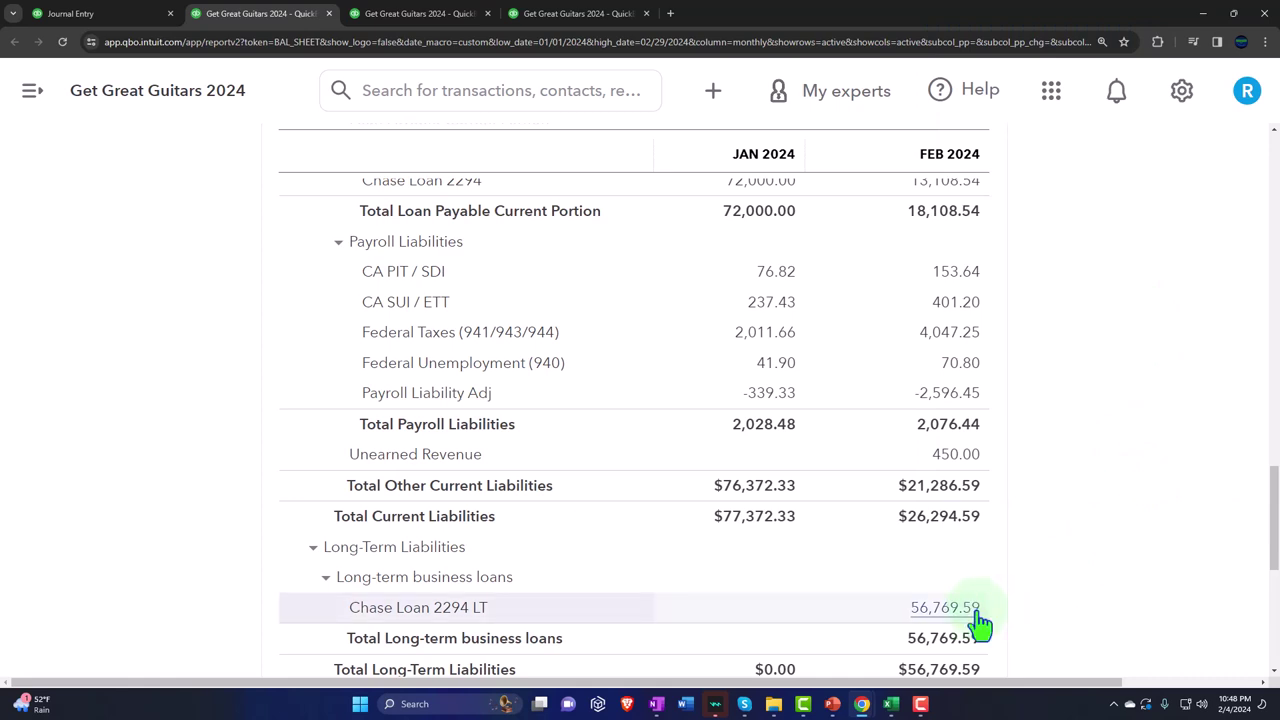
{"action": "scroll", "coordinate": [980, 620], "scroll_direction": "up", "scroll_amount": 2}
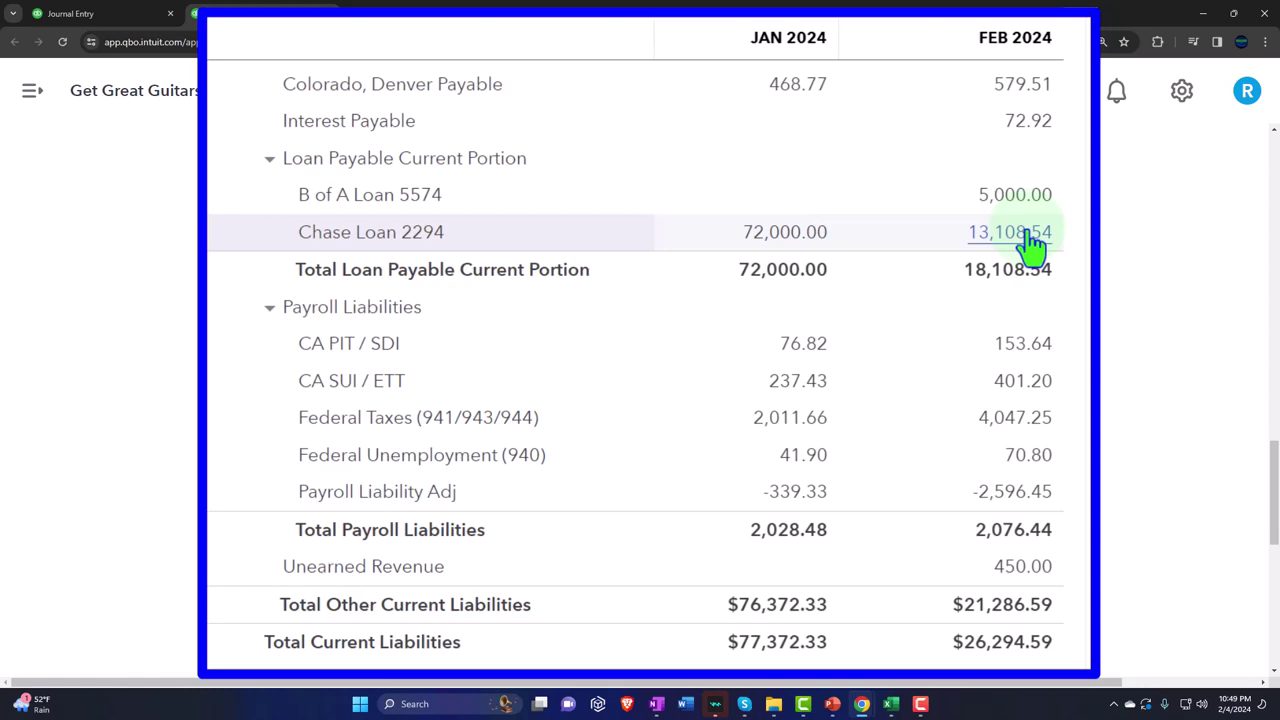
Refresh the January to February 2024 balance sheet and review it through total liabilities and equity.
{"action": "scroll", "coordinate": [1030, 240], "scroll_direction": "up", "scroll_amount": 20}
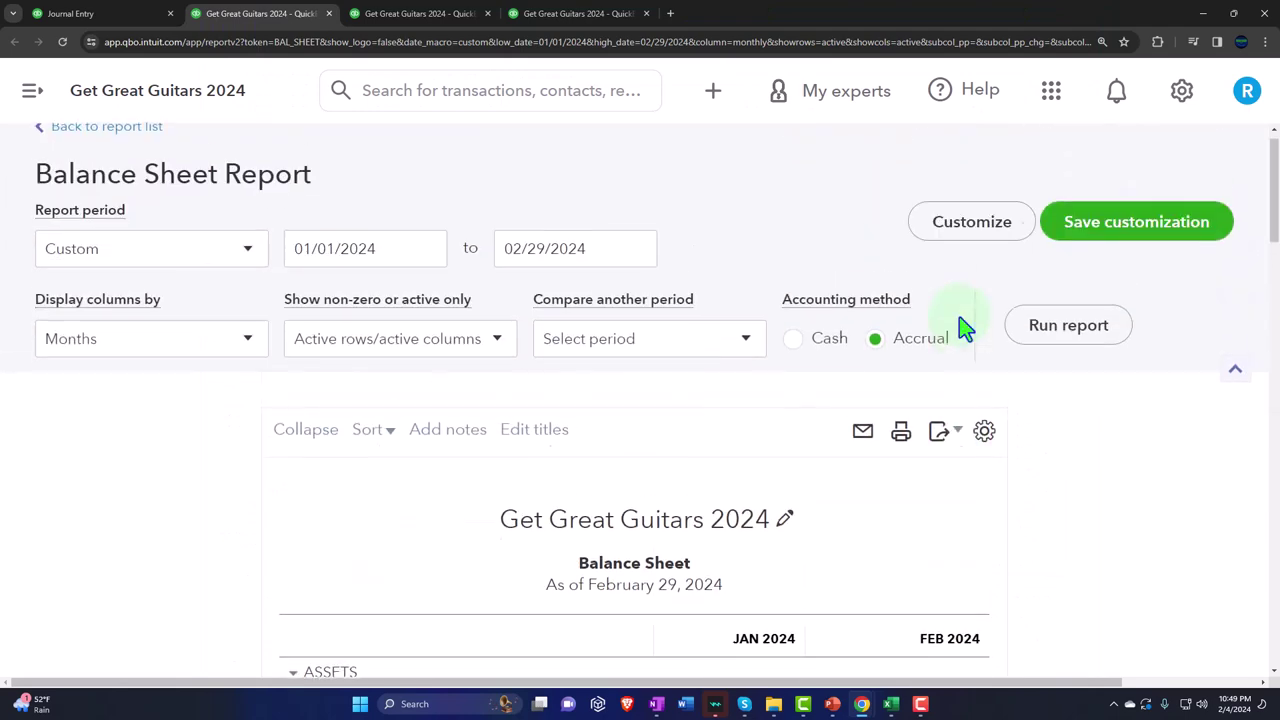
{"action": "scroll", "coordinate": [214, 494], "scroll_direction": "down", "scroll_amount": 5}
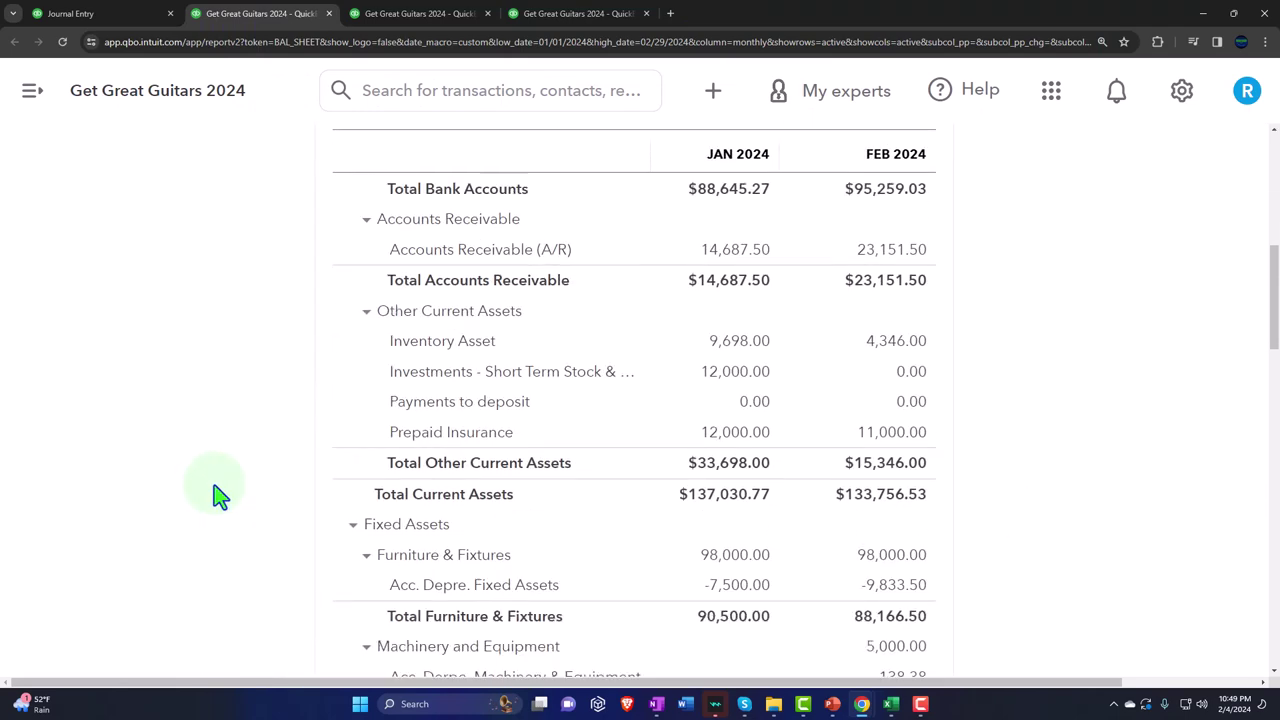
{"action": "scroll", "coordinate": [218, 494], "scroll_direction": "down", "scroll_amount": 15}
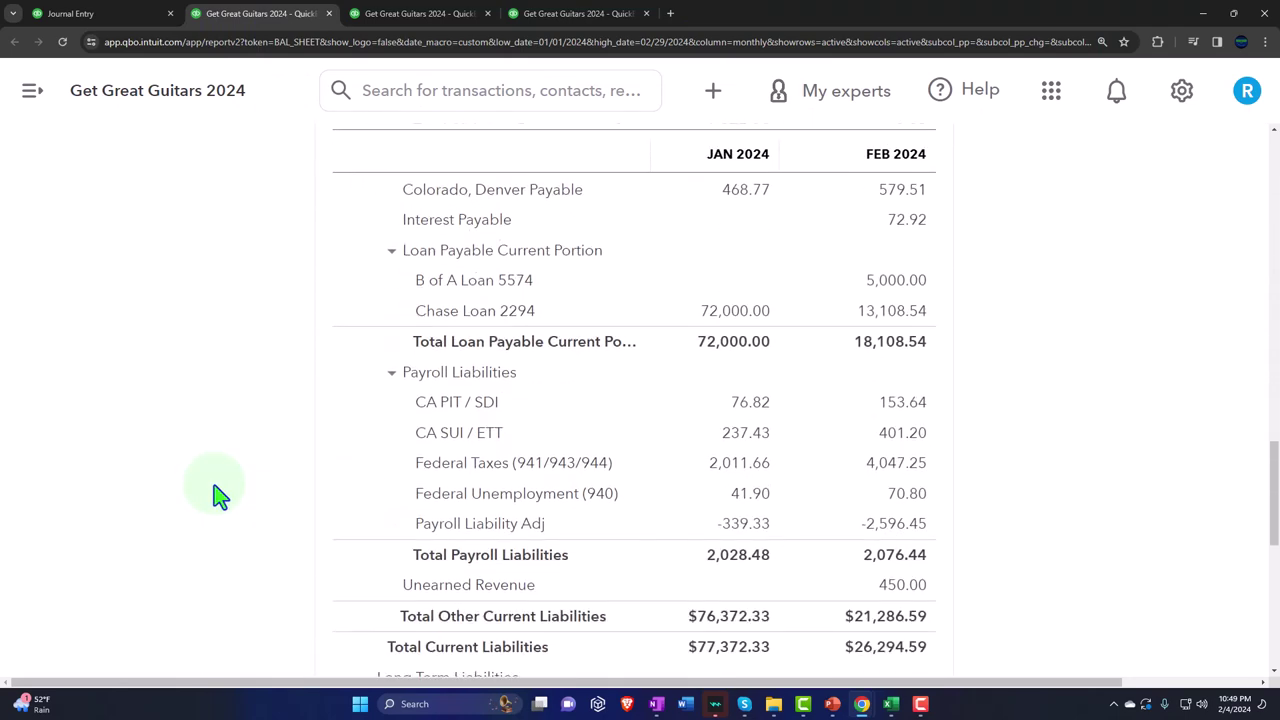
{"action": "scroll", "coordinate": [216, 490], "scroll_direction": "down", "scroll_amount": 5}
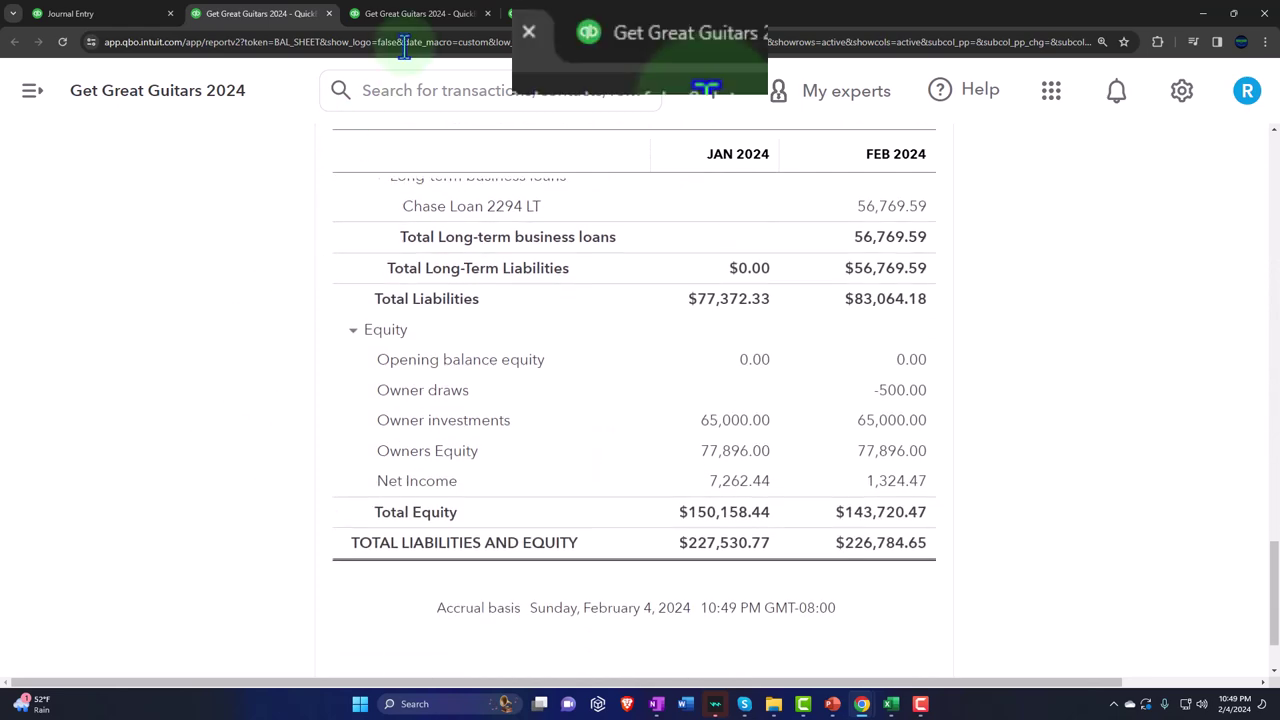
Rerun the January to February 2024 Profit and Loss report and review income, expenses and net income.
{"action": "left_click", "coordinate": [423, 14]}
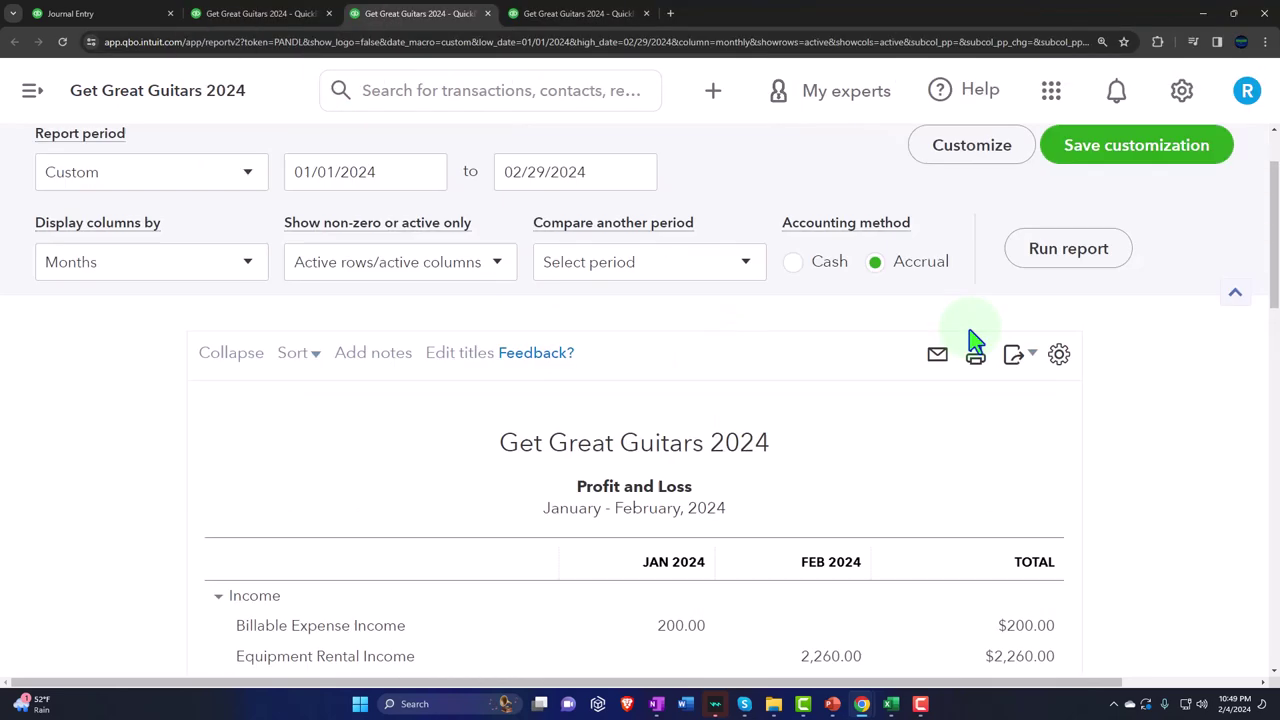
{"action": "scroll", "coordinate": [975, 340], "scroll_direction": "up", "scroll_amount": 1}
{"action": "left_click", "coordinate": [1005, 326]}
{"action": "scroll", "coordinate": [249, 451], "scroll_direction": "down", "scroll_amount": 3}
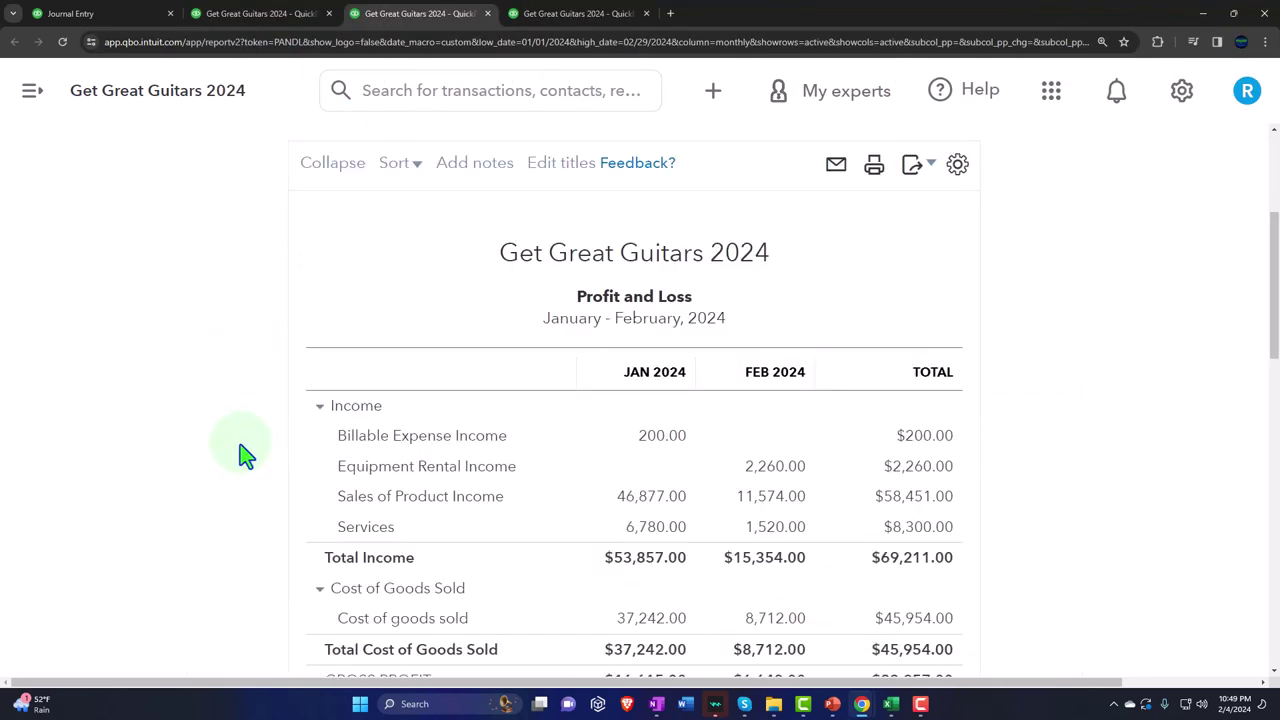
{"action": "scroll", "coordinate": [246, 456], "scroll_direction": "down", "scroll_amount": 2}
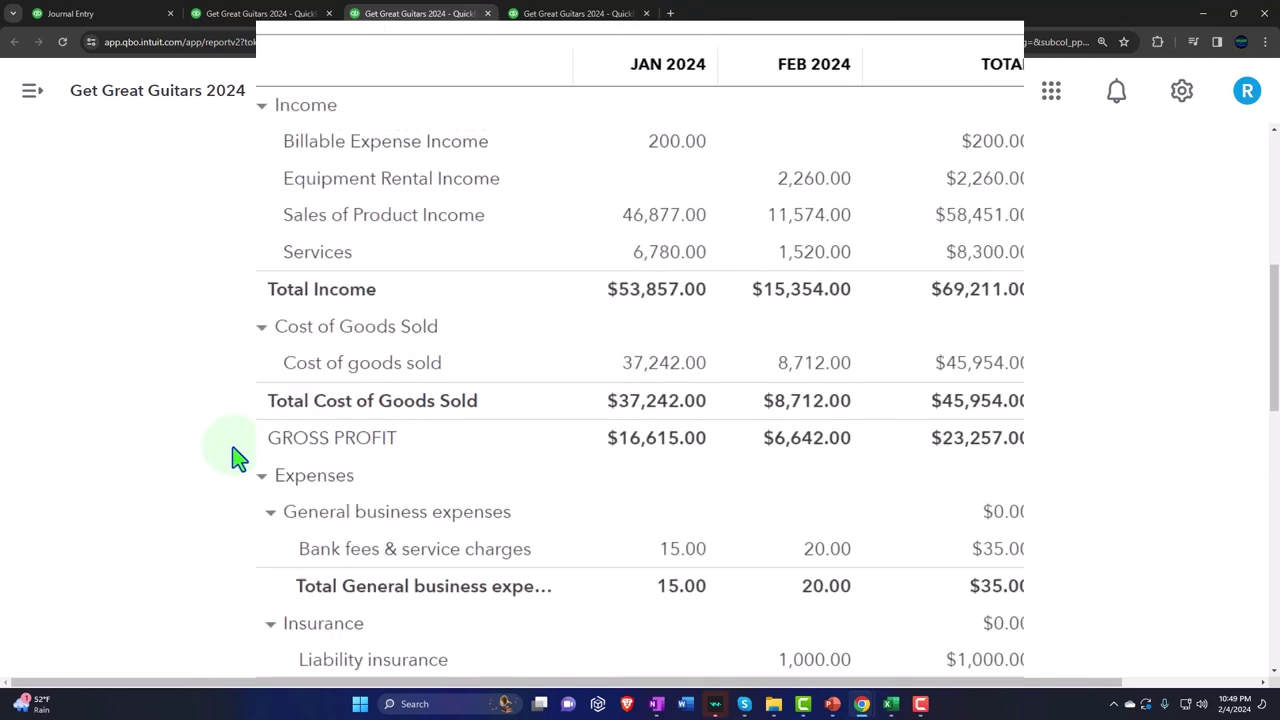
{"action": "scroll", "coordinate": [160, 410], "scroll_direction": "down", "scroll_amount": 4}
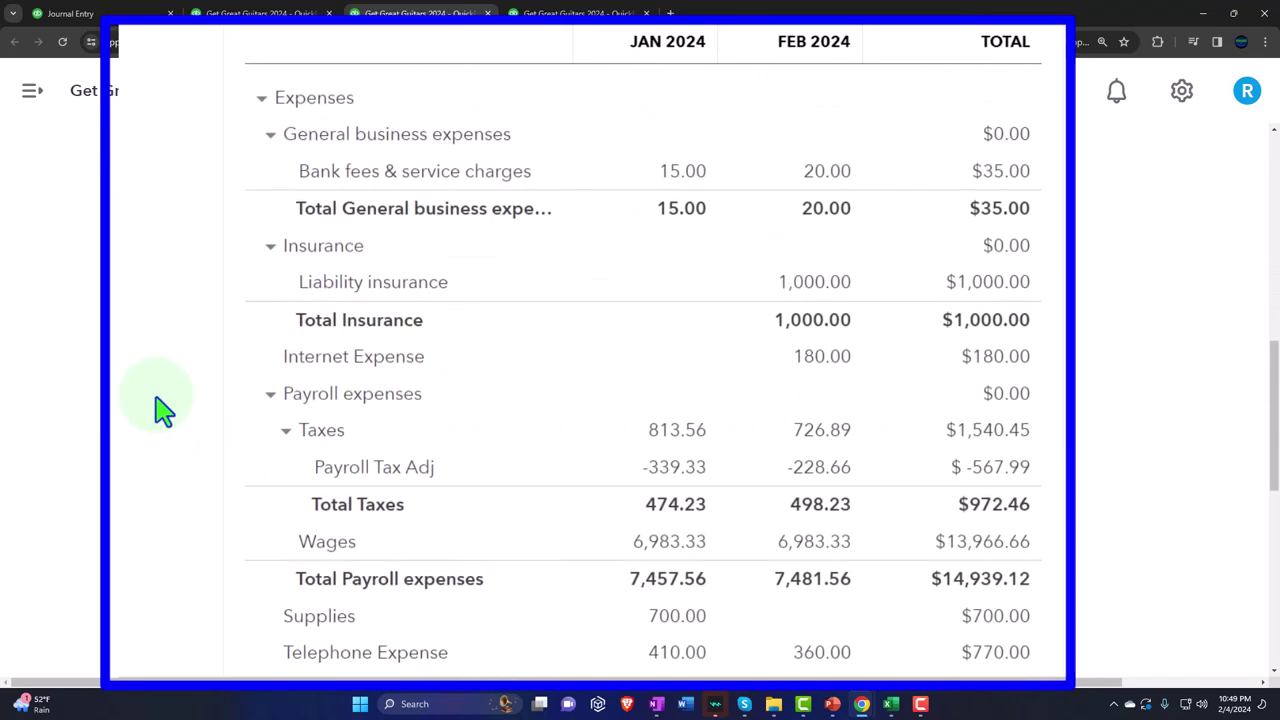
{"action": "scroll", "coordinate": [160, 410], "scroll_direction": "down", "scroll_amount": 4}
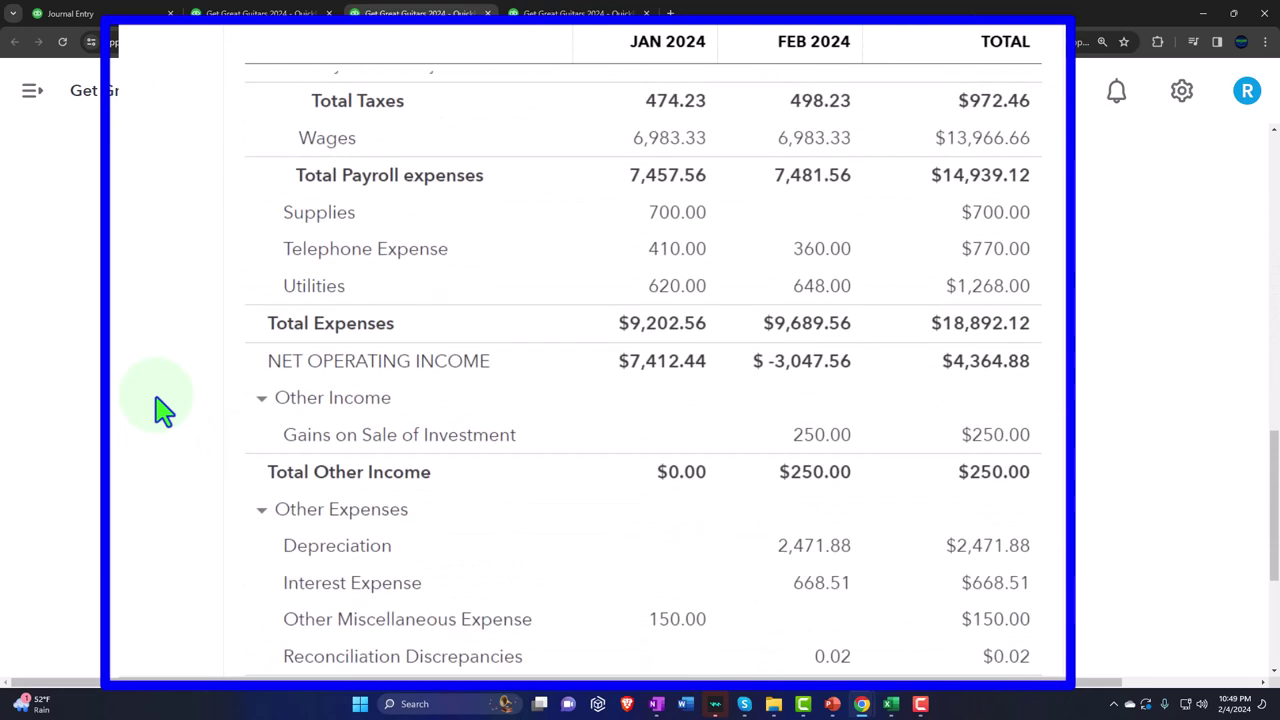
{"action": "scroll", "coordinate": [160, 410], "scroll_direction": "down", "scroll_amount": 3}
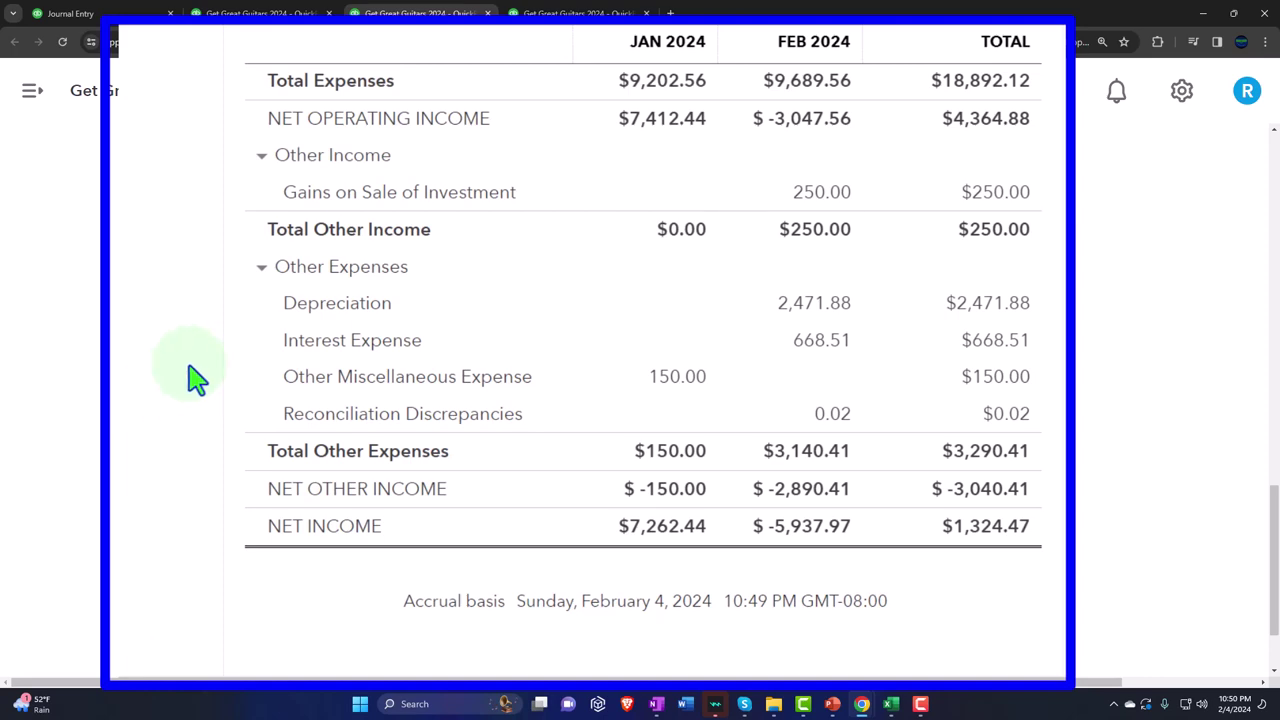
Refresh the trial balance as of February 29, 2024 and review all account balances down to the debit and credit totals.
{"action": "left_click", "coordinate": [1062, 58]}
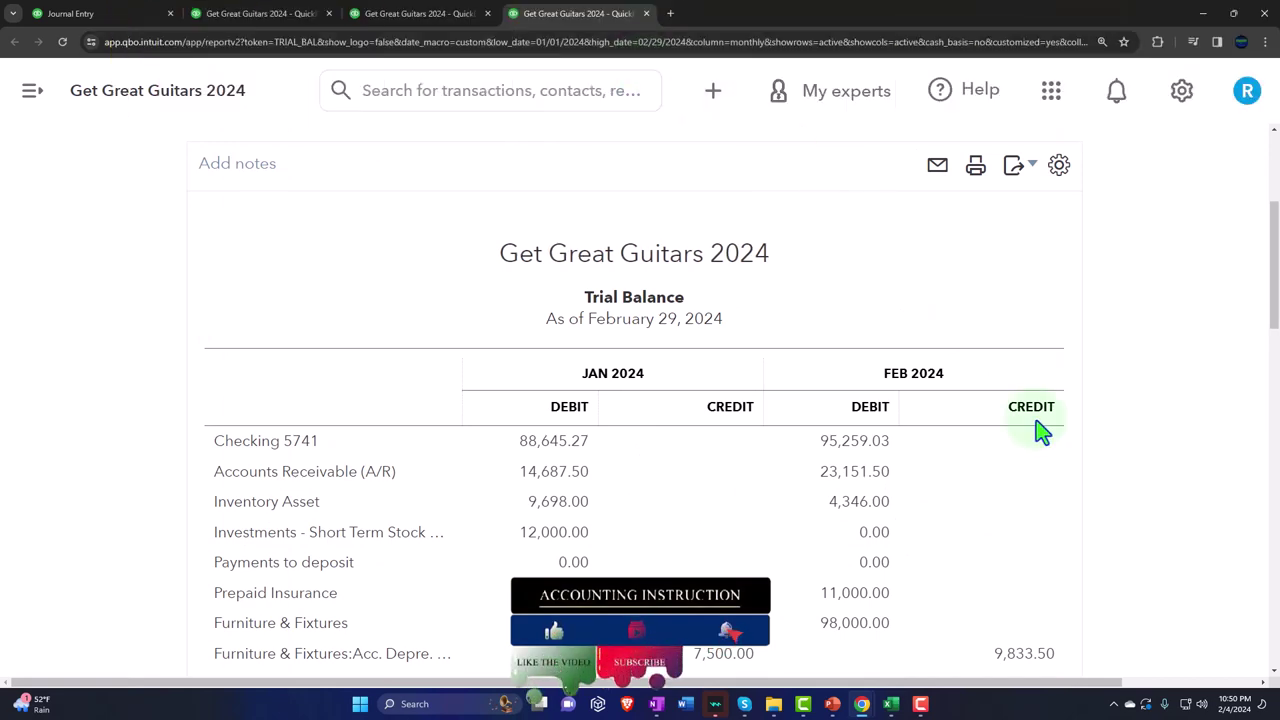
{"action": "scroll", "coordinate": [1037, 429], "scroll_direction": "up", "scroll_amount": 2}
{"action": "scroll", "coordinate": [843, 277], "scroll_direction": "down", "scroll_amount": 2}
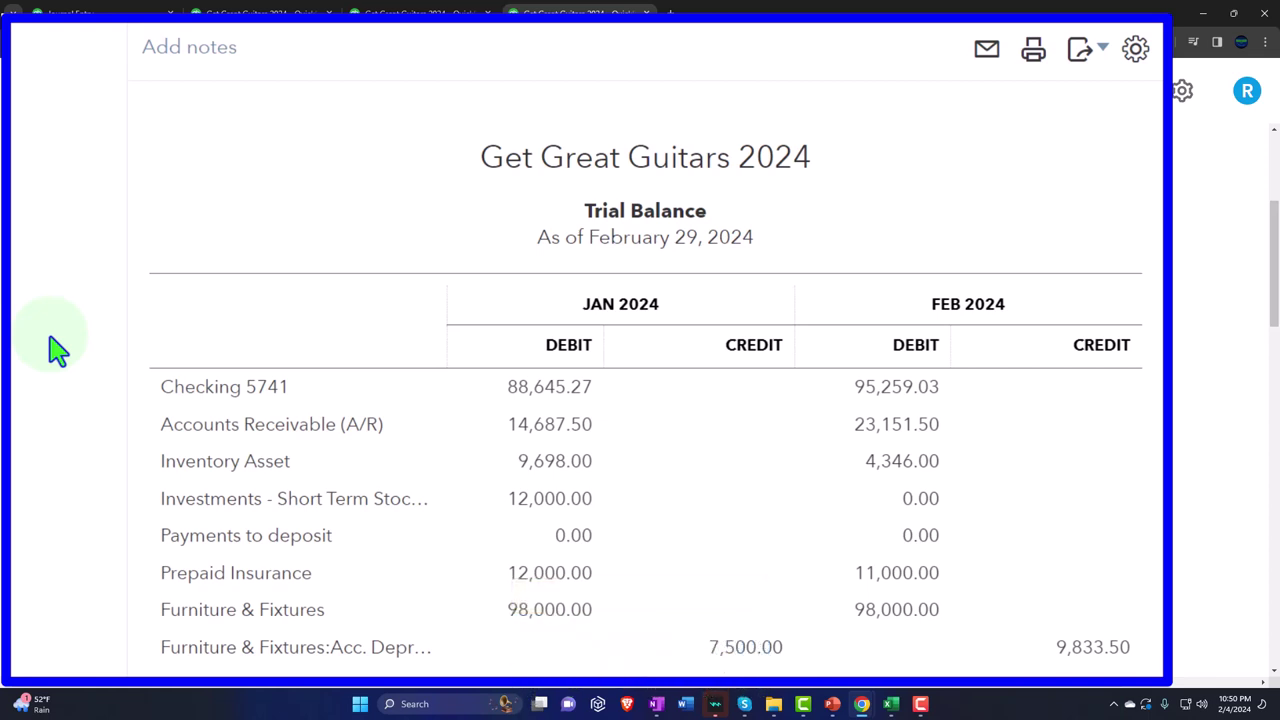
{"action": "scroll", "coordinate": [57, 350], "scroll_direction": "down", "scroll_amount": 3}
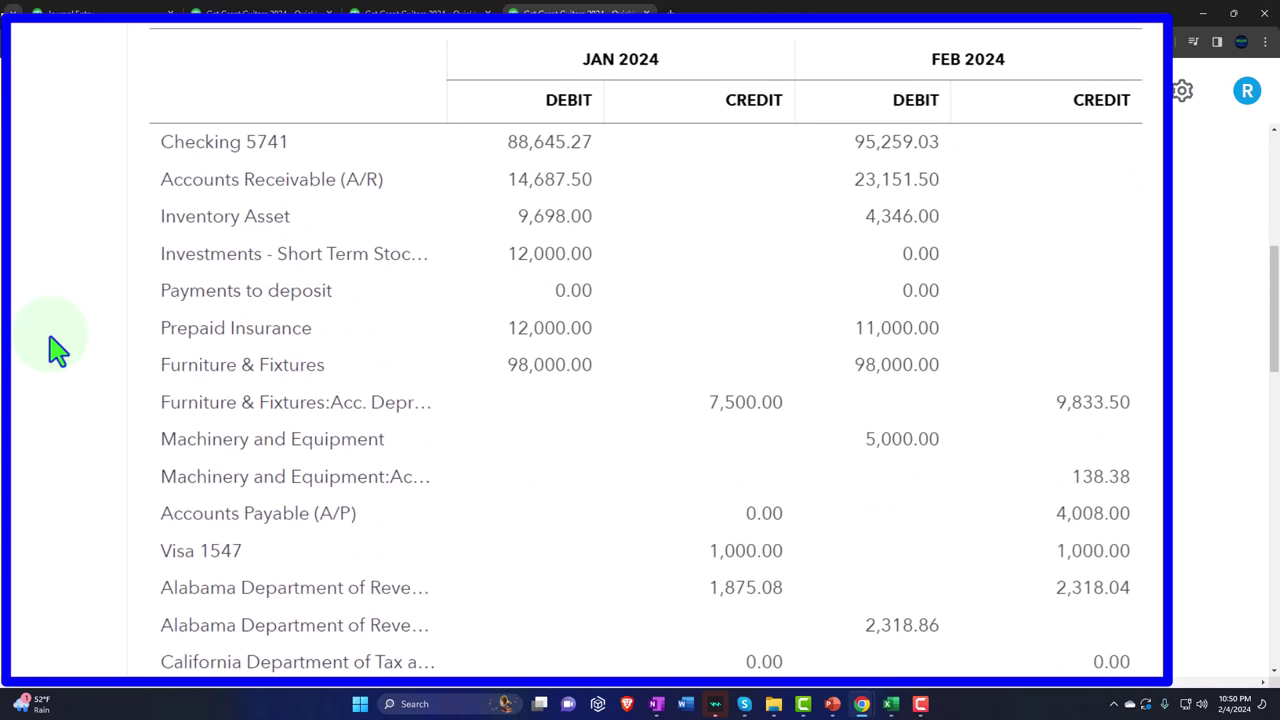
{"action": "scroll", "coordinate": [57, 350], "scroll_direction": "down", "scroll_amount": 3}
{"action": "scroll", "coordinate": [57, 350], "scroll_direction": "down", "scroll_amount": 1}
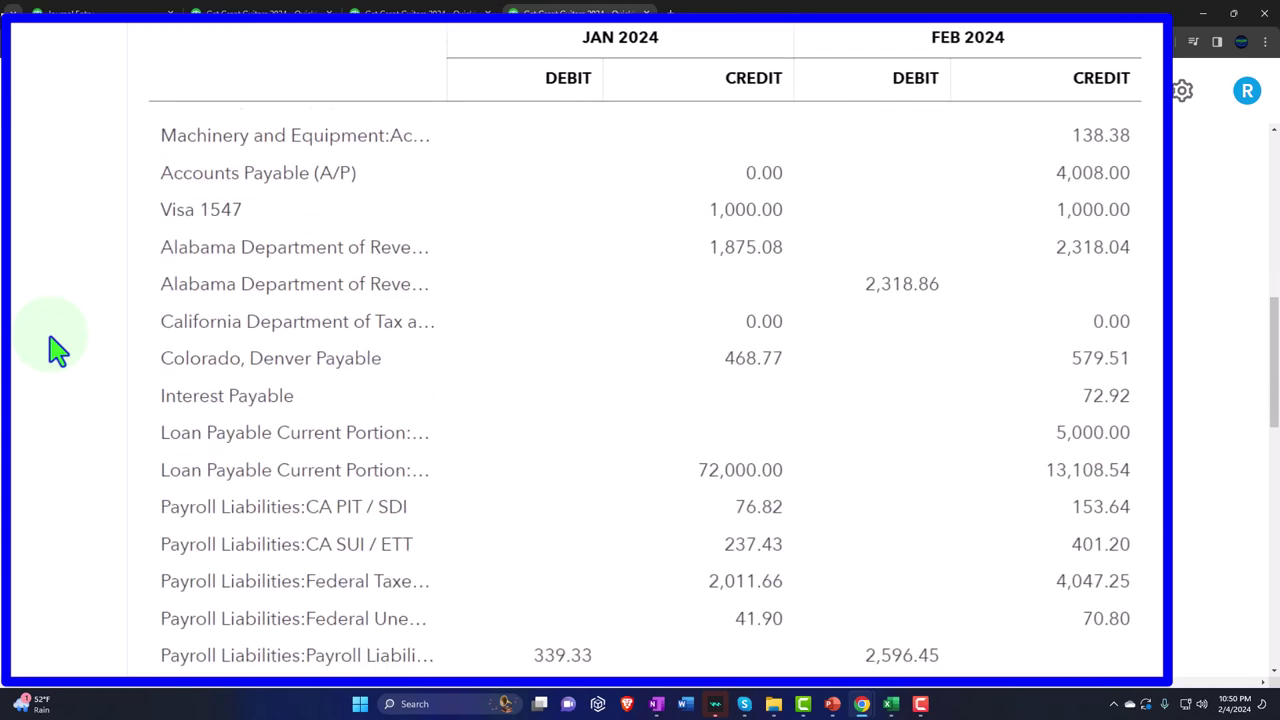
{"action": "scroll", "coordinate": [57, 350], "scroll_direction": "down", "scroll_amount": 5}
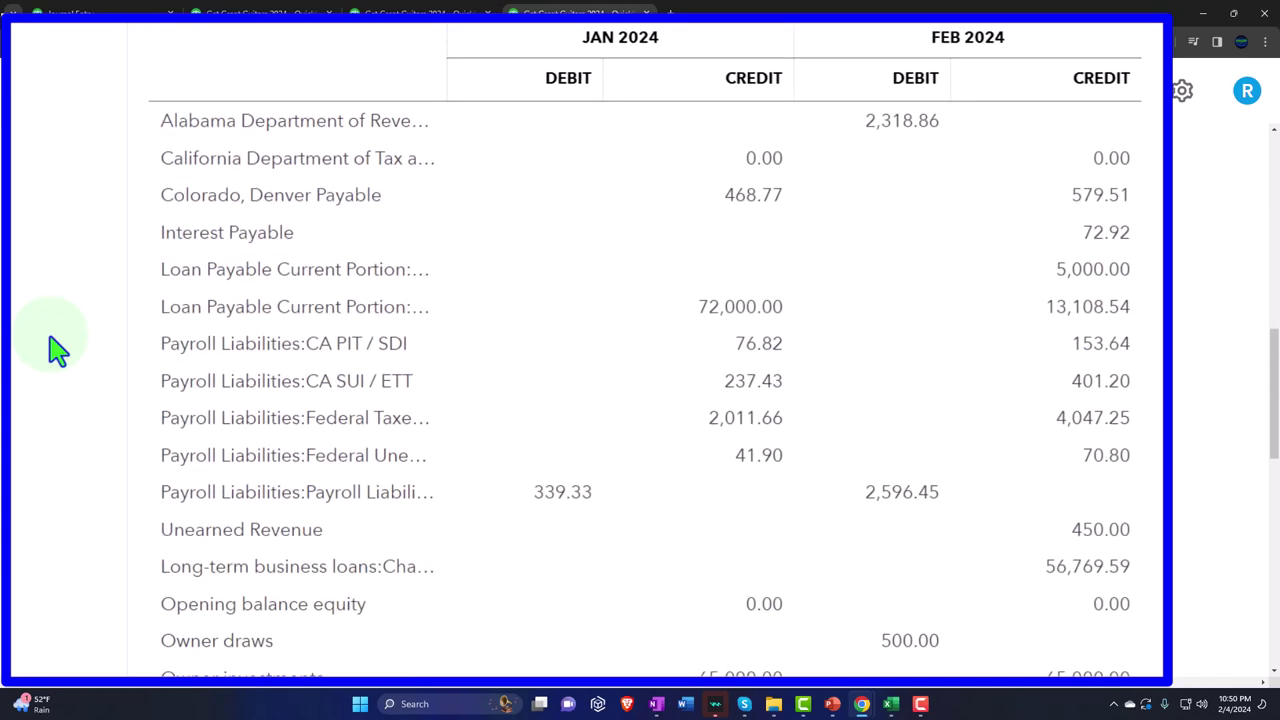
{"action": "scroll", "coordinate": [57, 350], "scroll_direction": "down", "scroll_amount": 8}
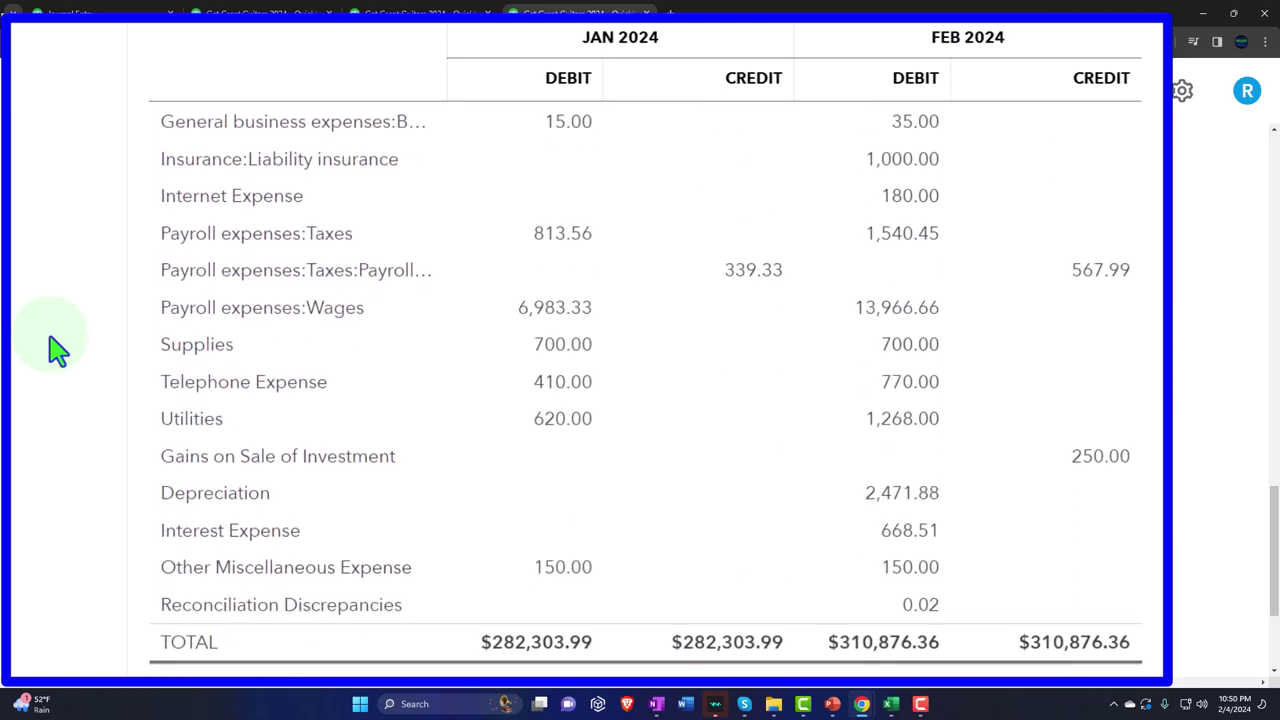
{"action": "scroll", "coordinate": [57, 350], "scroll_direction": "down", "scroll_amount": 2}
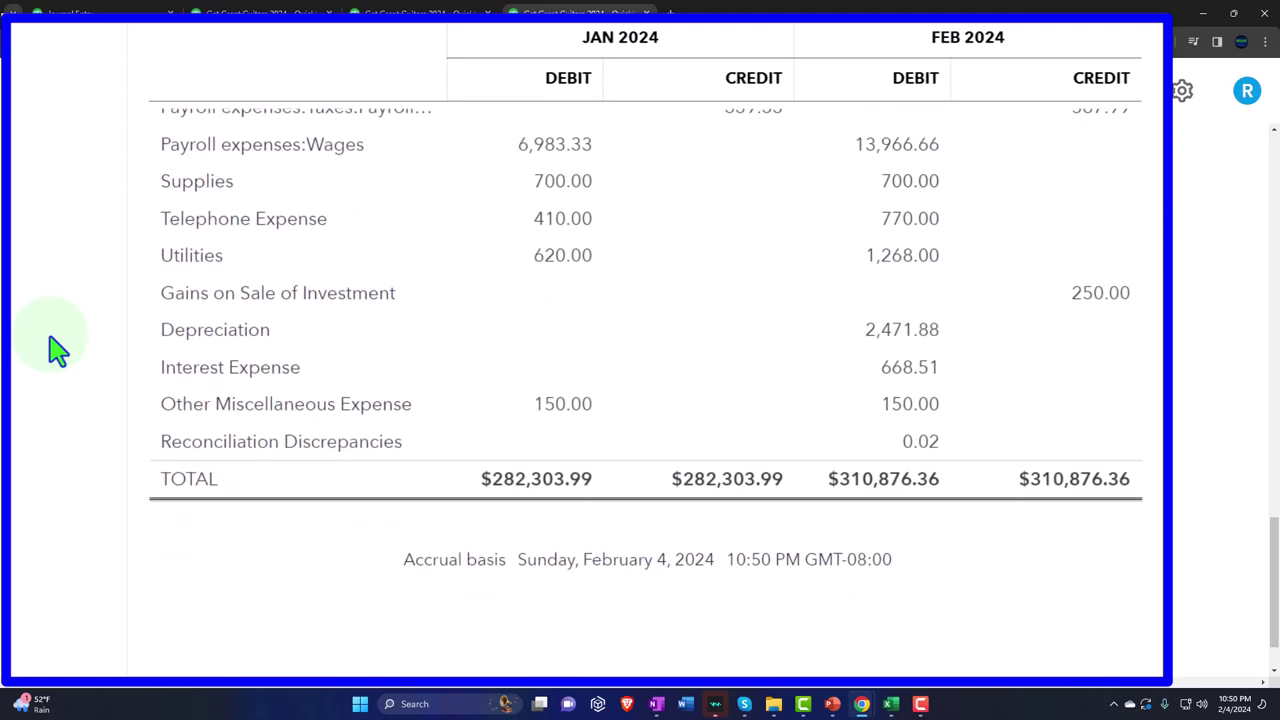